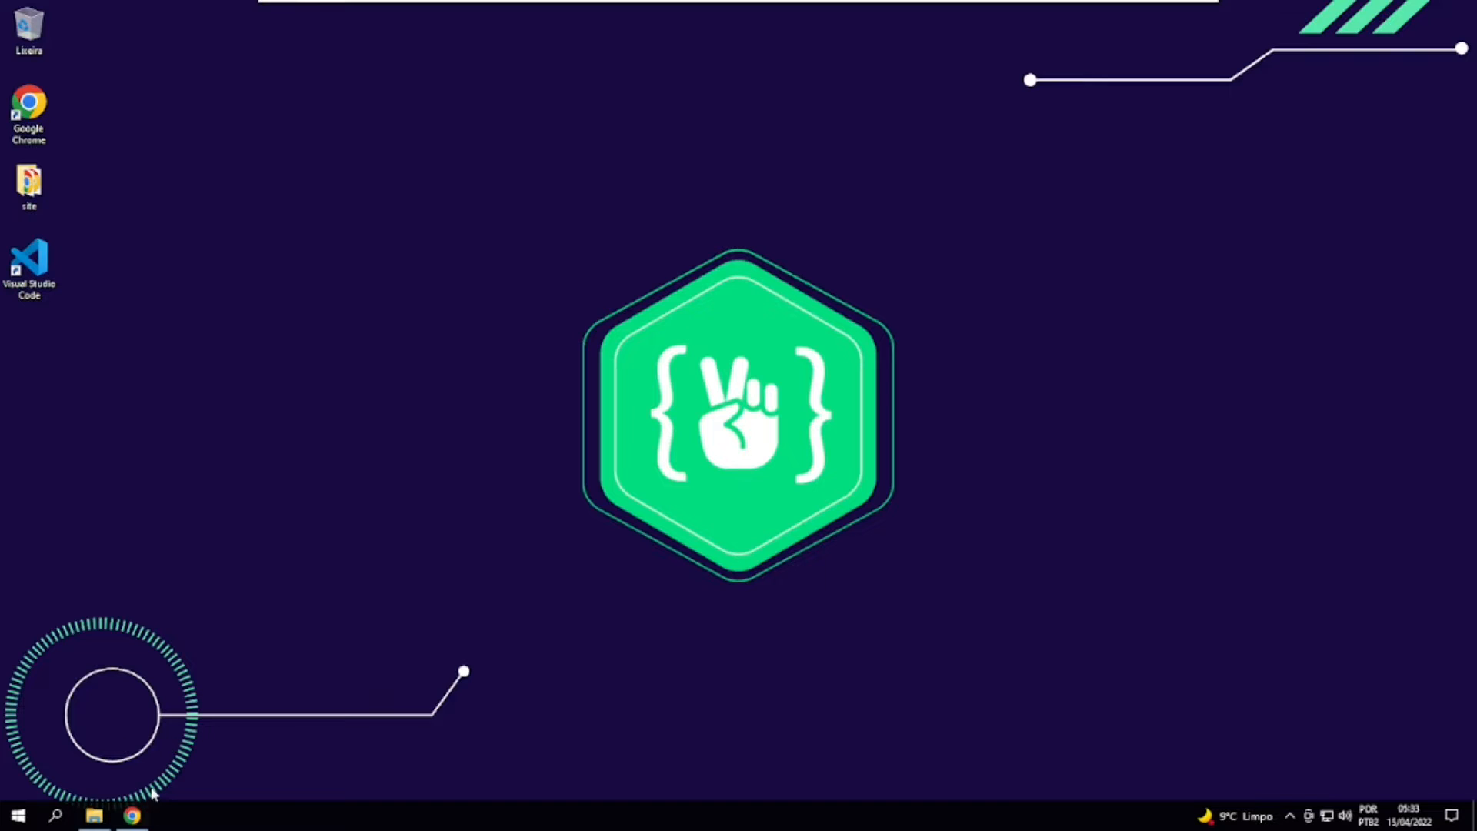
Switch to Google Chrome and examine the component names in the heading of the XAMPP page.
{"action": "left_click", "coordinate": [142, 815]}
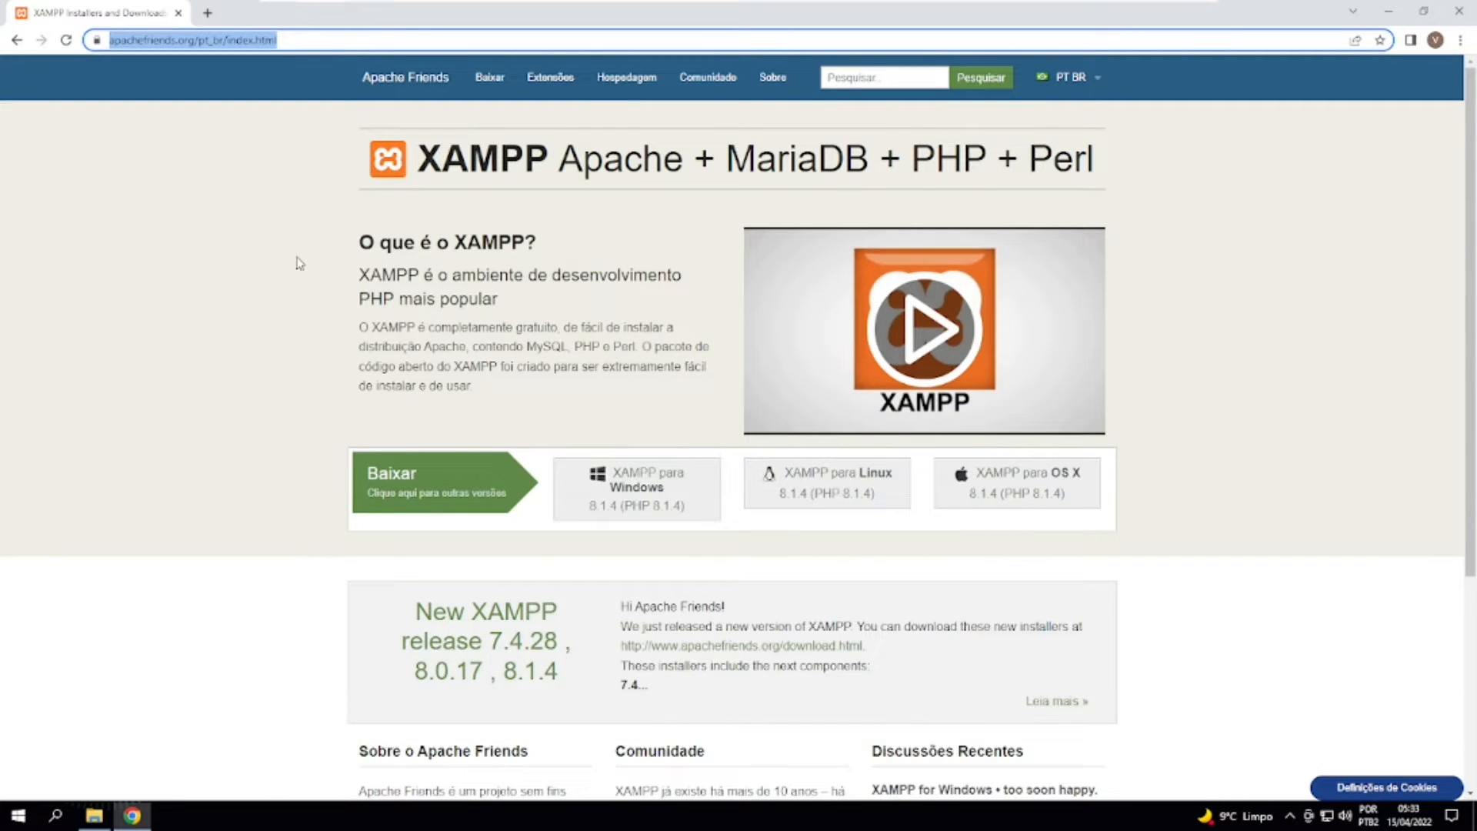
{"action": "left_click_drag", "start_coordinate": [436, 174], "coordinate": [548, 169]}
{"action": "left_click", "coordinate": [541, 201]}
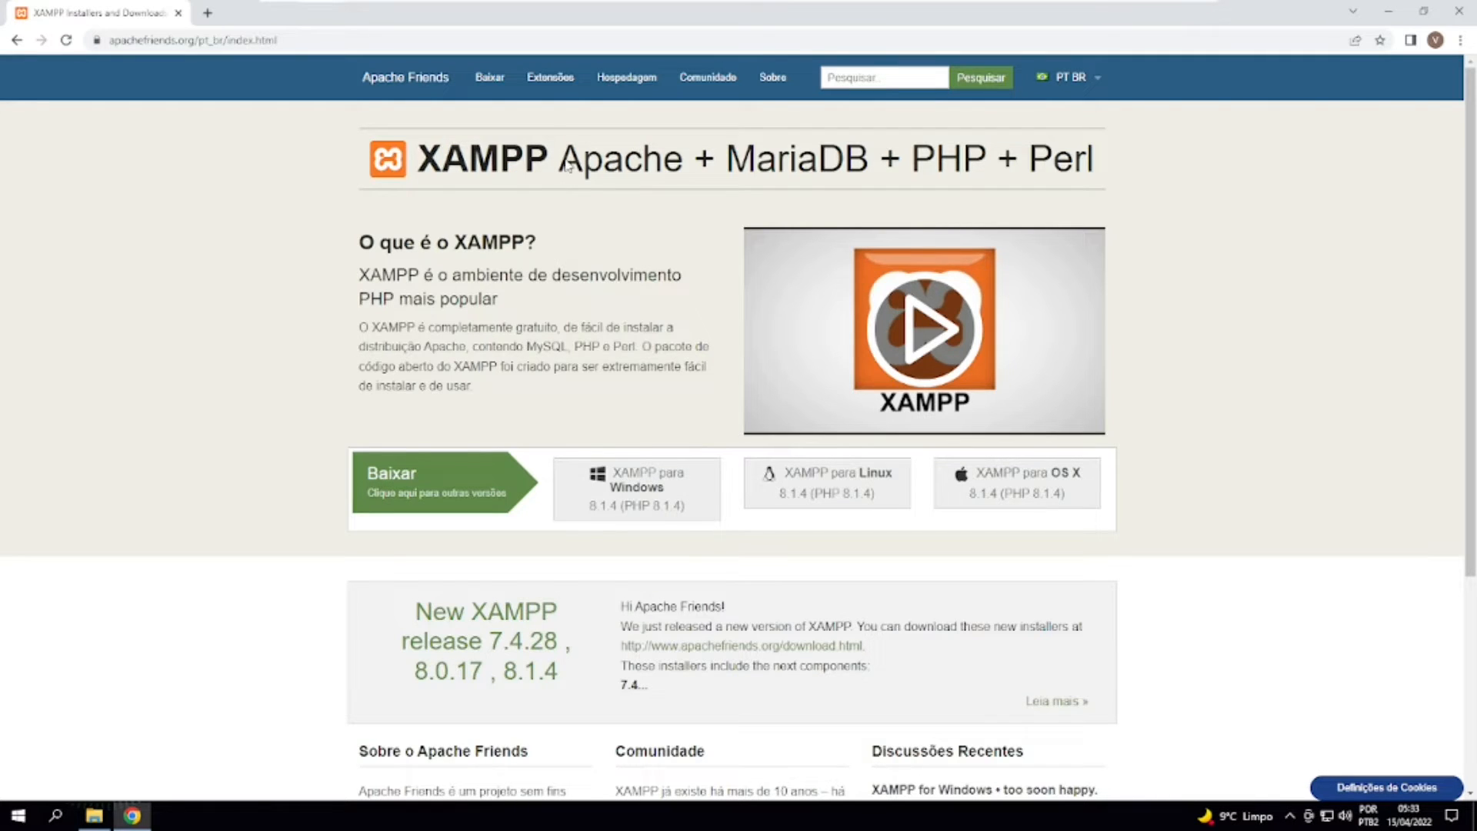
{"action": "left_click_drag", "start_coordinate": [566, 163], "coordinate": [682, 166]}
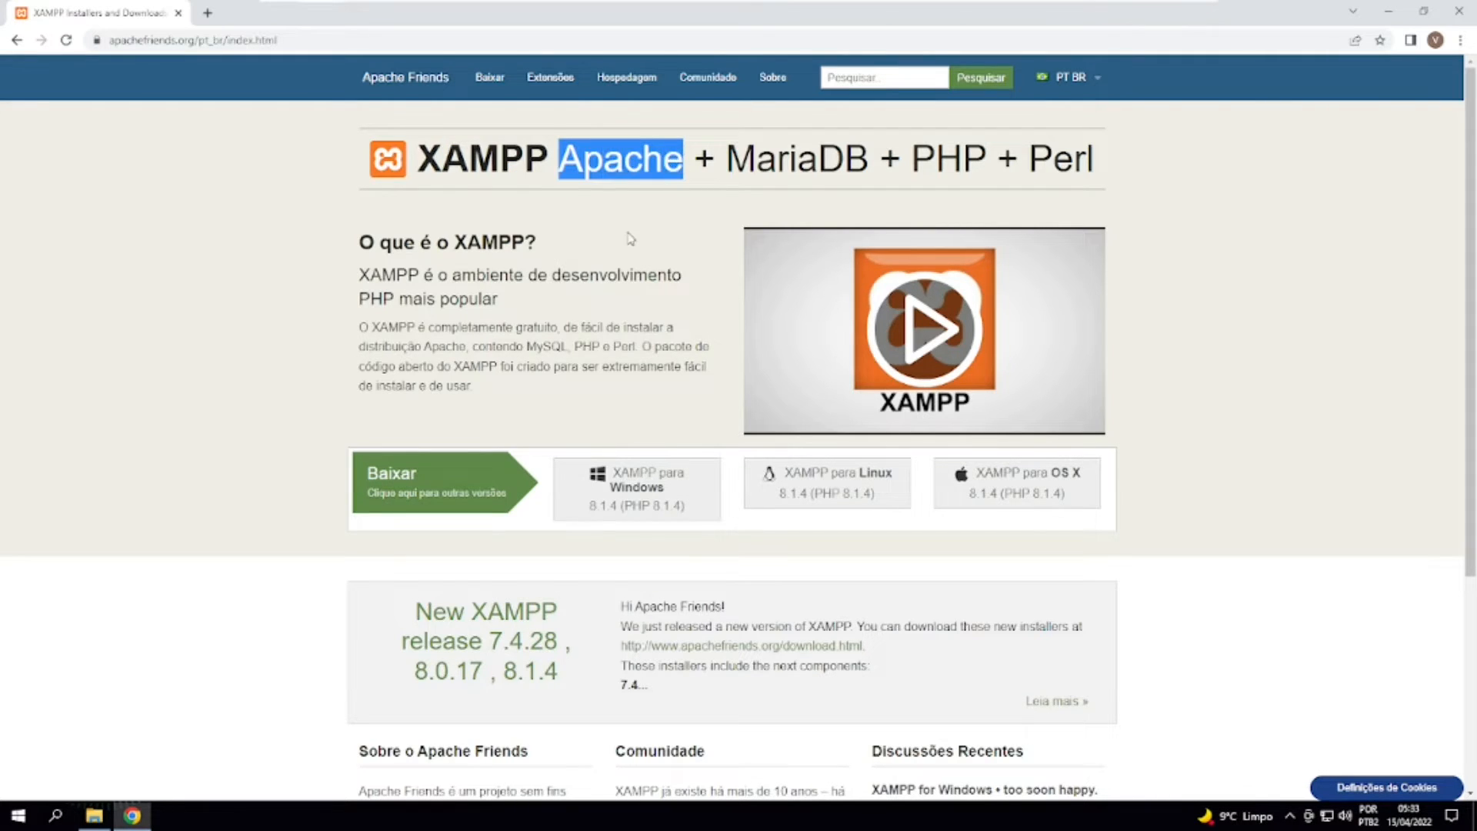
{"action": "left_click_drag", "start_coordinate": [445, 162], "coordinate": [475, 174]}
{"action": "left_click_drag", "start_coordinate": [728, 160], "coordinate": [871, 166]}
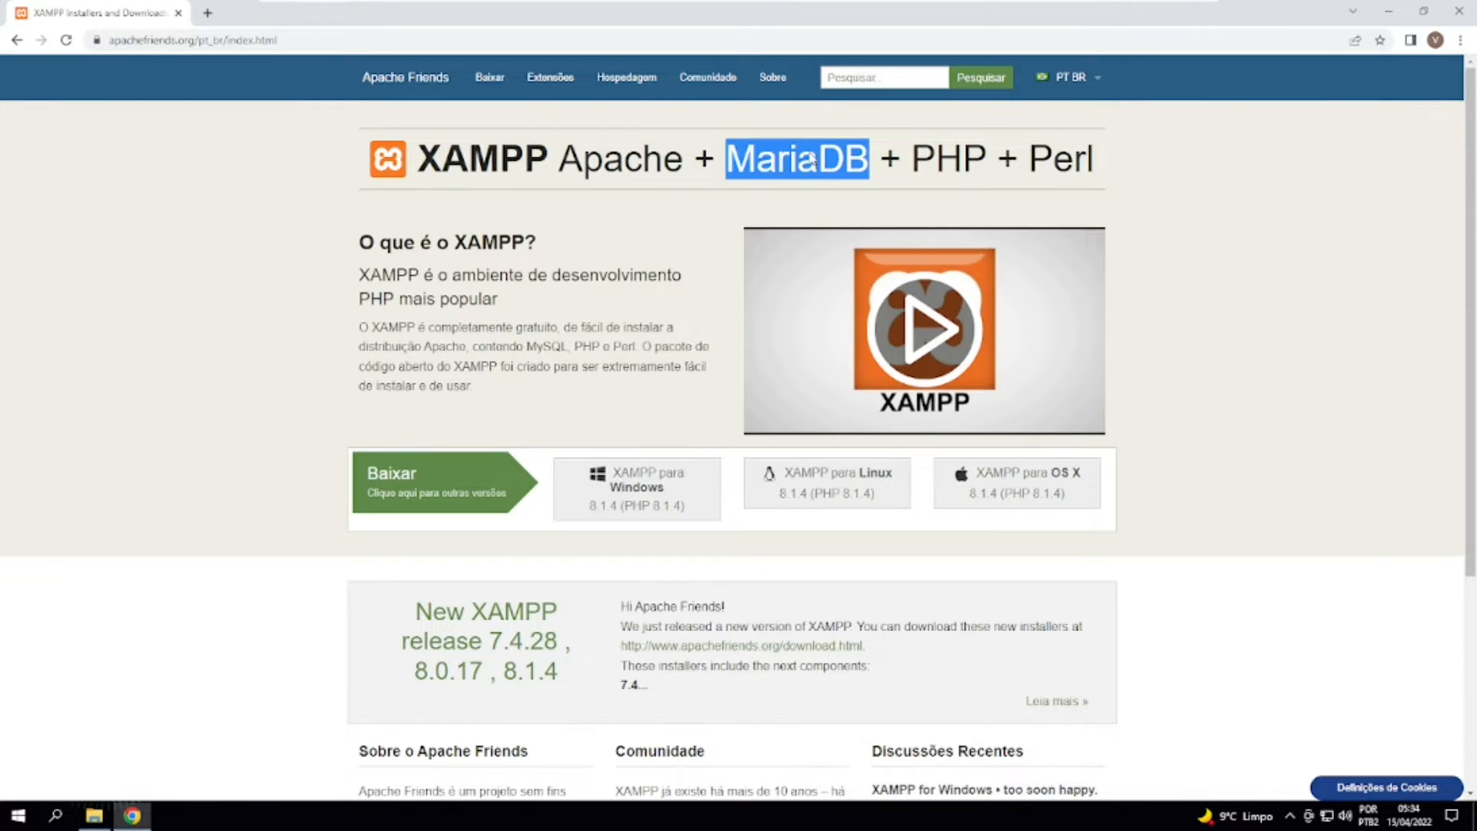
{"action": "left_click_drag", "start_coordinate": [913, 159], "coordinate": [975, 169]}
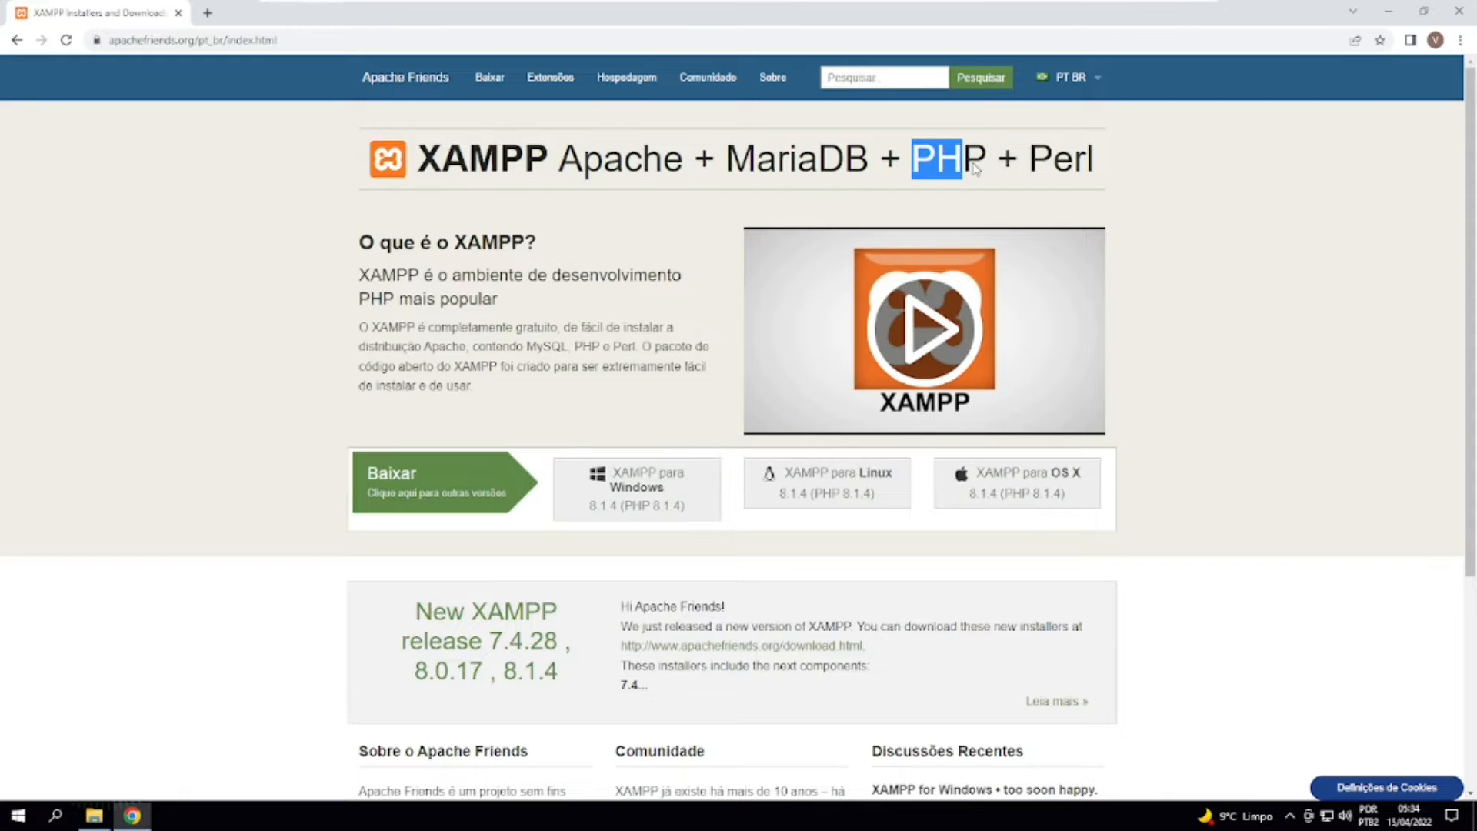
{"action": "left_click_drag", "start_coordinate": [524, 156], "coordinate": [501, 158]}
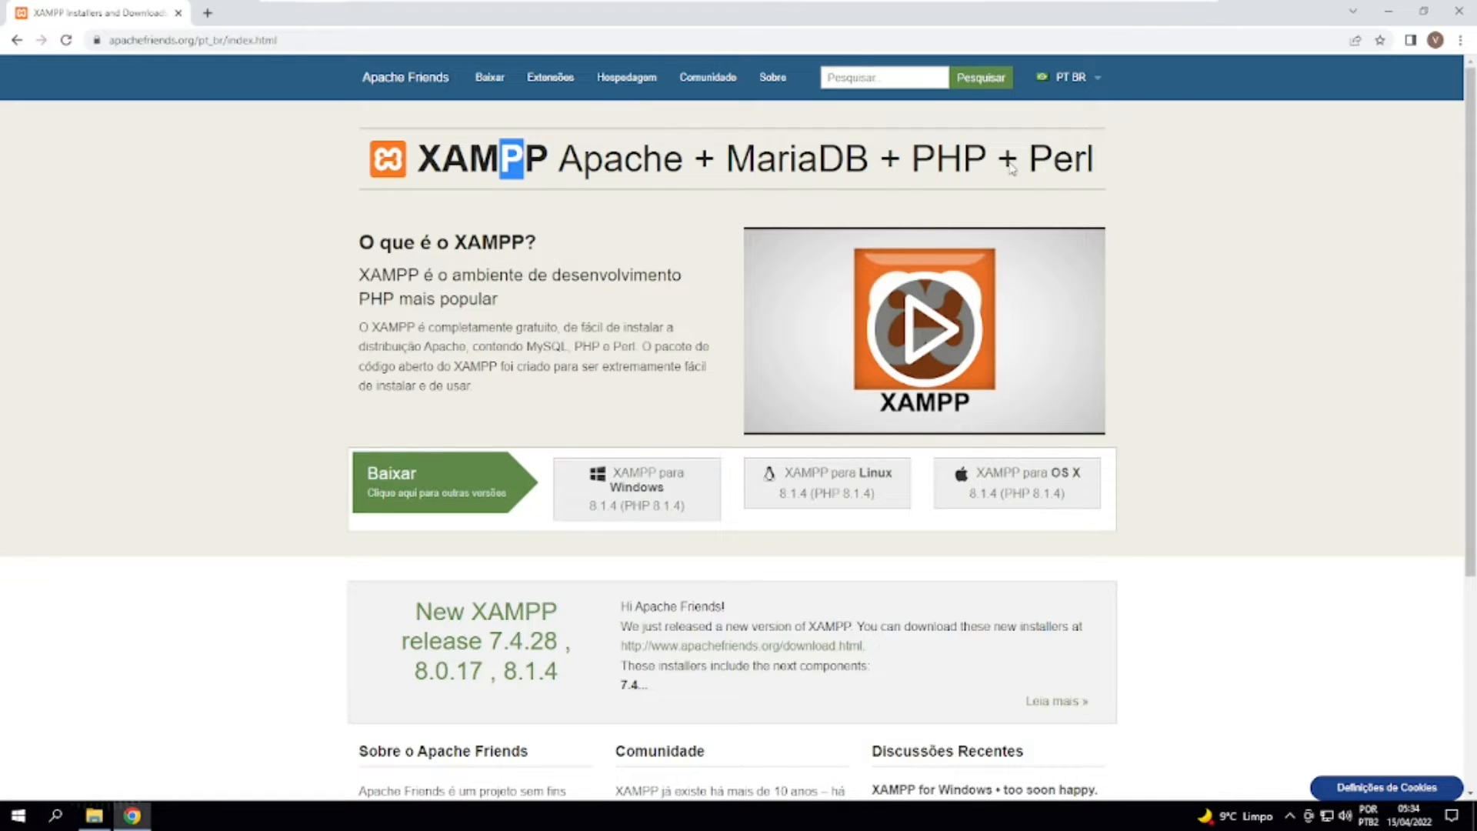
{"action": "left_click_drag", "start_coordinate": [1011, 170], "coordinate": [1094, 167]}
{"action": "left_click", "coordinate": [539, 168]}
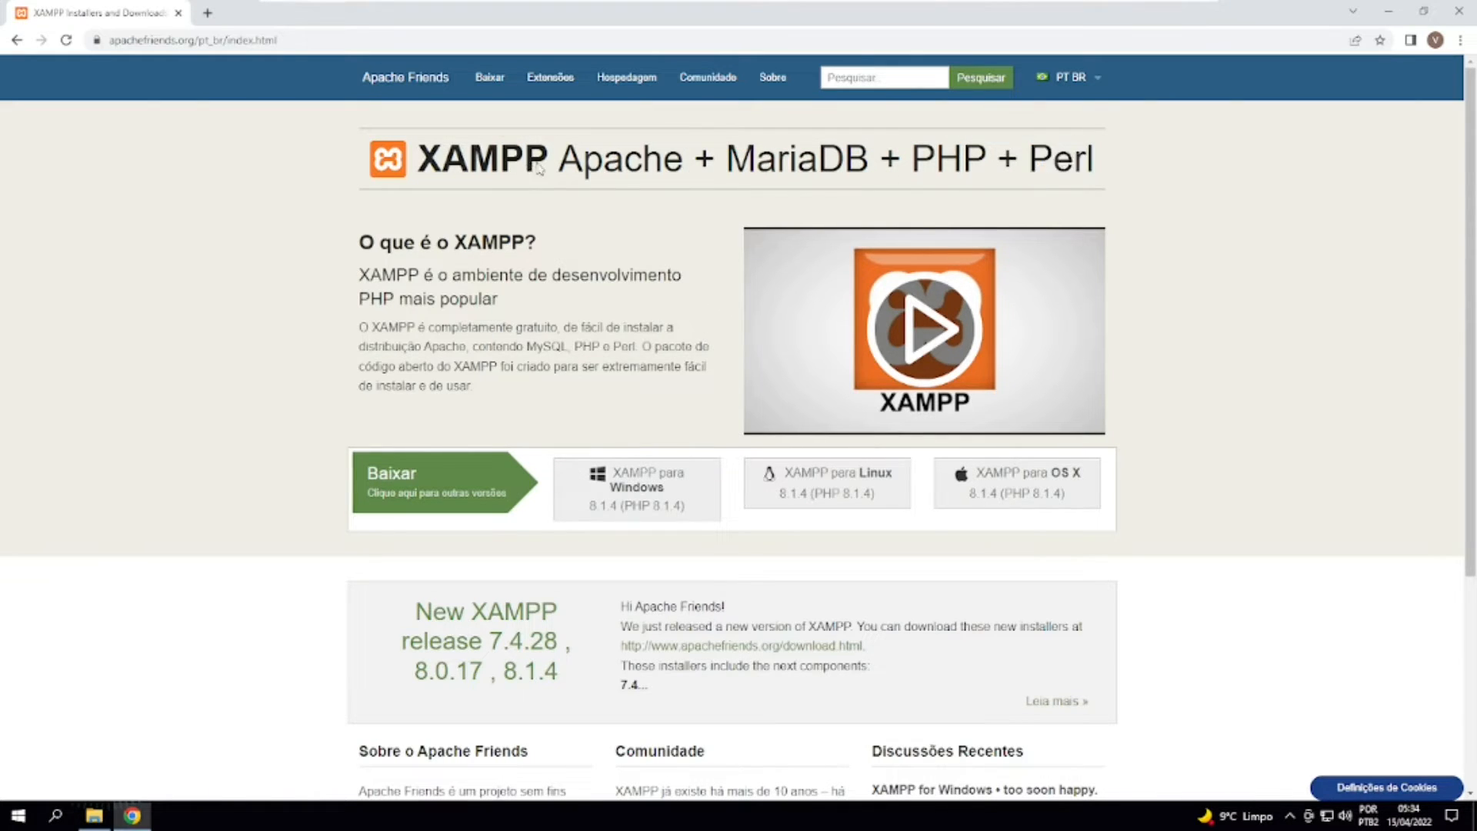
{"action": "left_click_drag", "start_coordinate": [420, 165], "coordinate": [444, 166]}
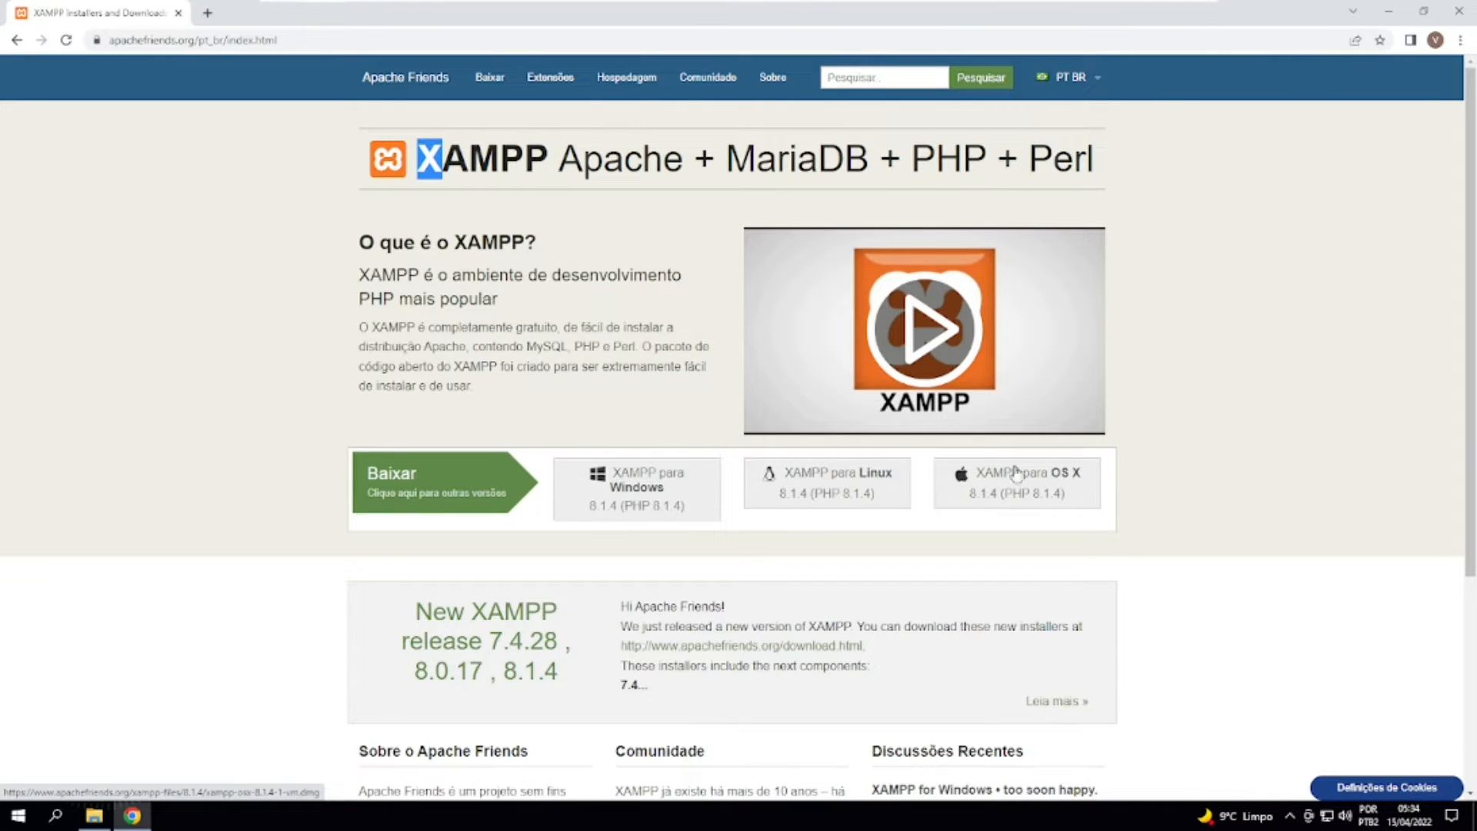
{"action": "left_click", "coordinate": [336, 282]}
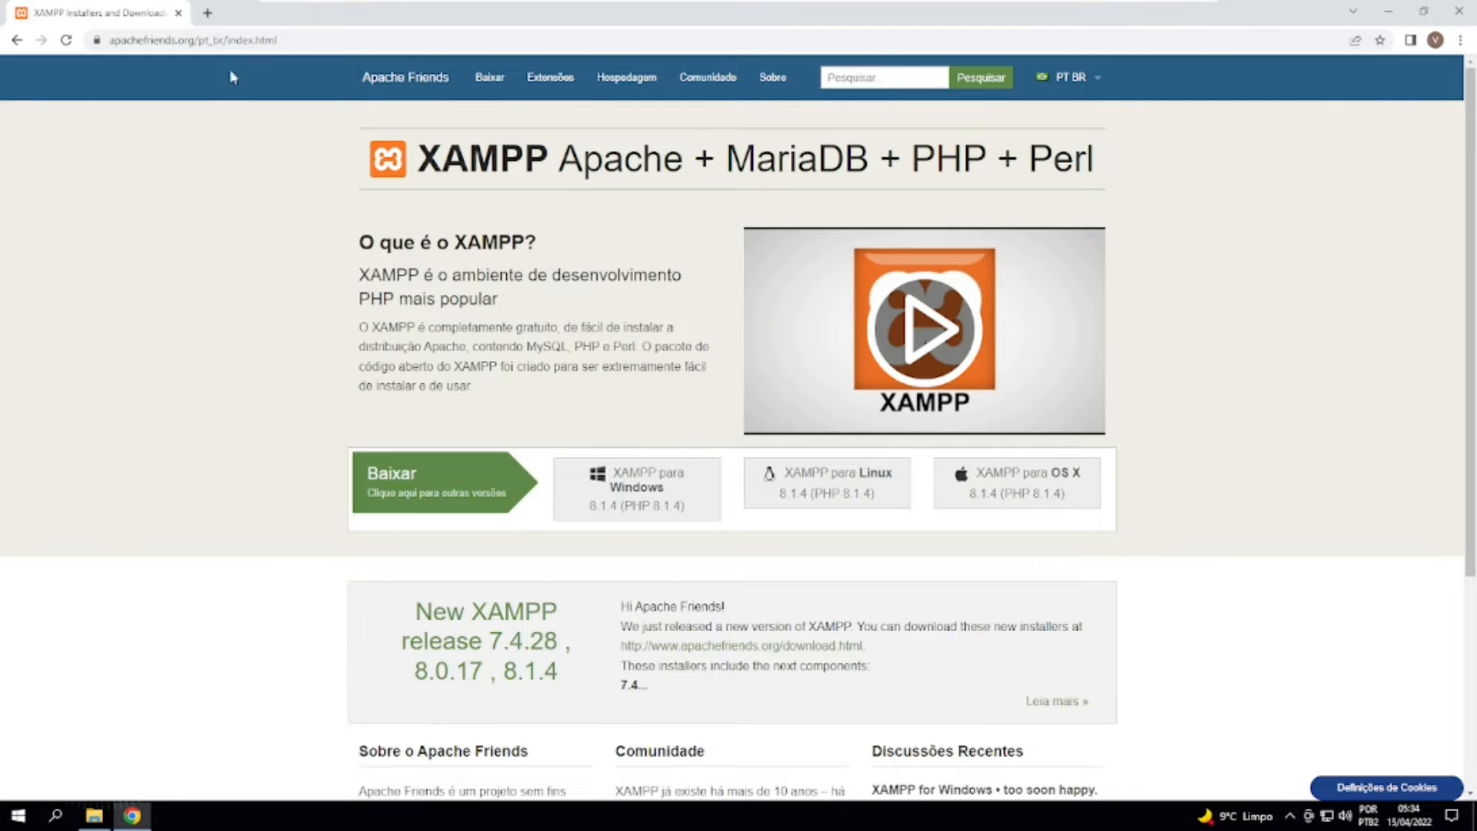
Examine the full web address of the XAMPP page and its path after the domain.
{"action": "left_click", "coordinate": [154, 42]}
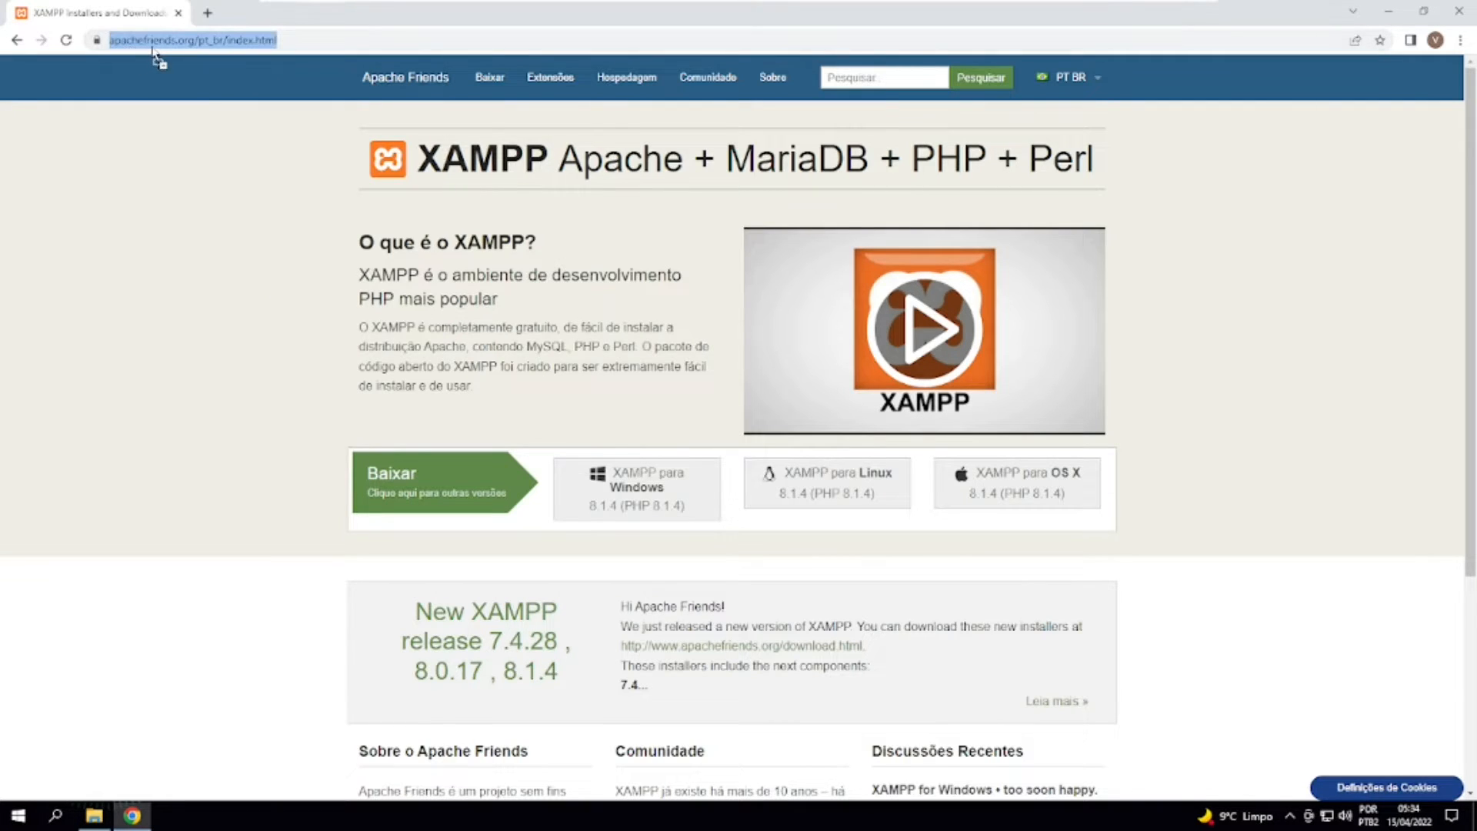
{"action": "left_click", "coordinate": [256, 43]}
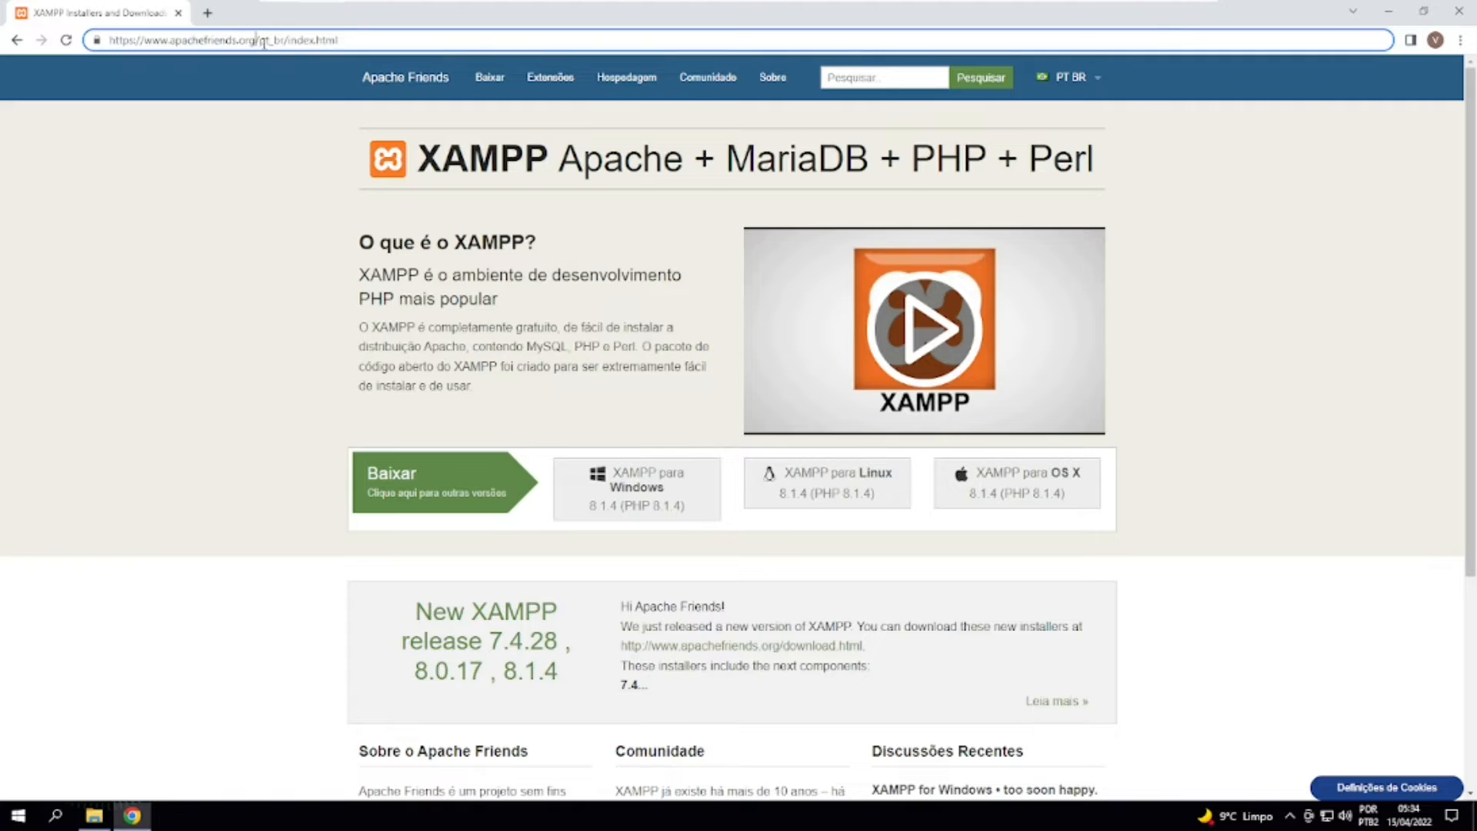
{"action": "left_click_drag", "start_coordinate": [259, 43], "coordinate": [373, 41]}
{"action": "left_click", "coordinate": [373, 41]}
{"action": "left_click", "coordinate": [253, 234]}
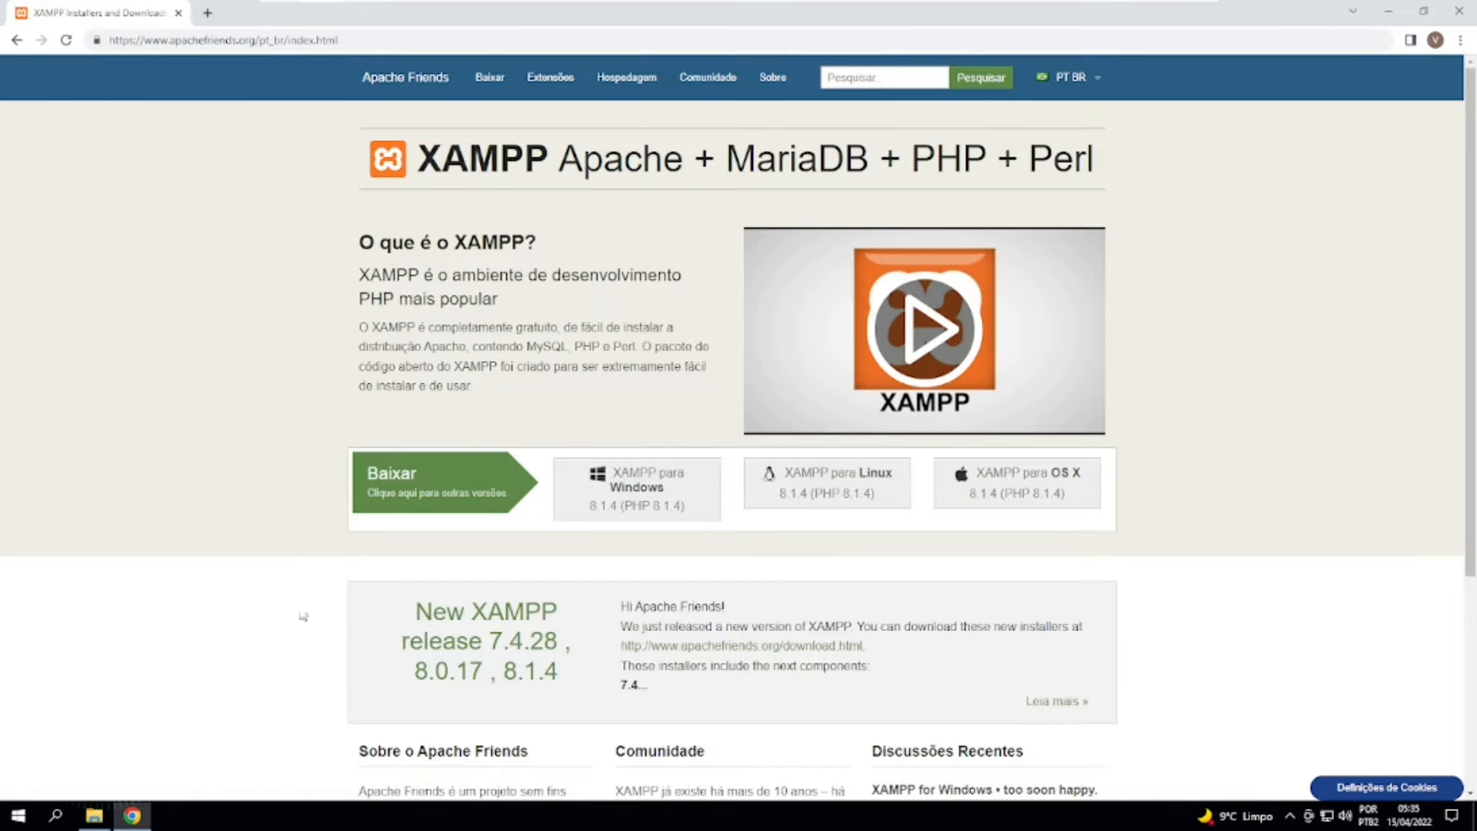
Switch to File Explorer, run the XAMPP 8.1.4 Windows installer from Downloads with administrator approval, and minimize the folder window.
{"action": "left_click", "coordinate": [131, 816]}
{"action": "left_click", "coordinate": [94, 816]}
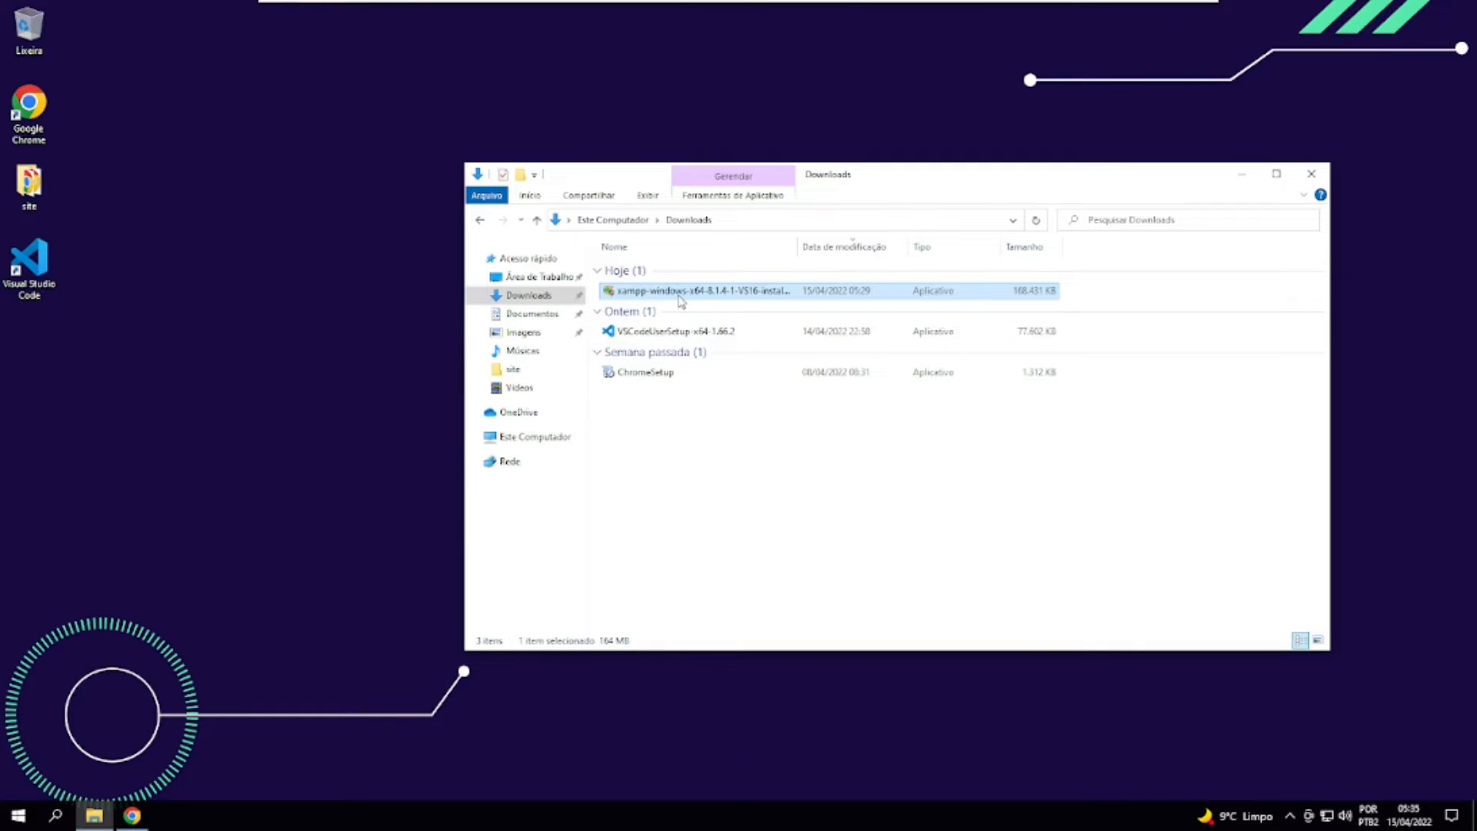
{"action": "left_click", "coordinate": [682, 423]}
{"action": "left_click", "coordinate": [666, 292]}
{"action": "double_click", "coordinate": [666, 292]}
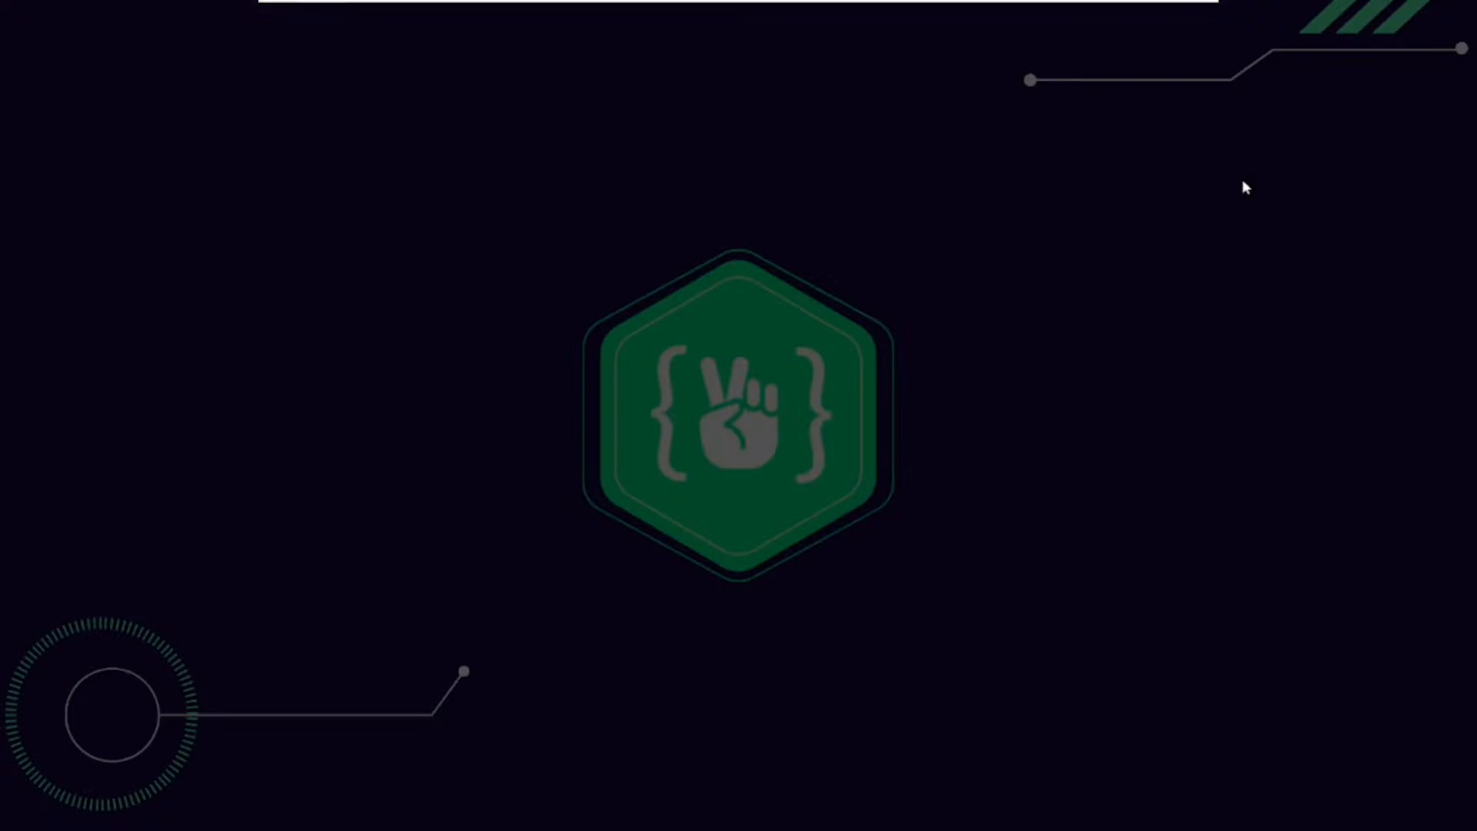
{"action": "left_click", "coordinate": [724, 511]}
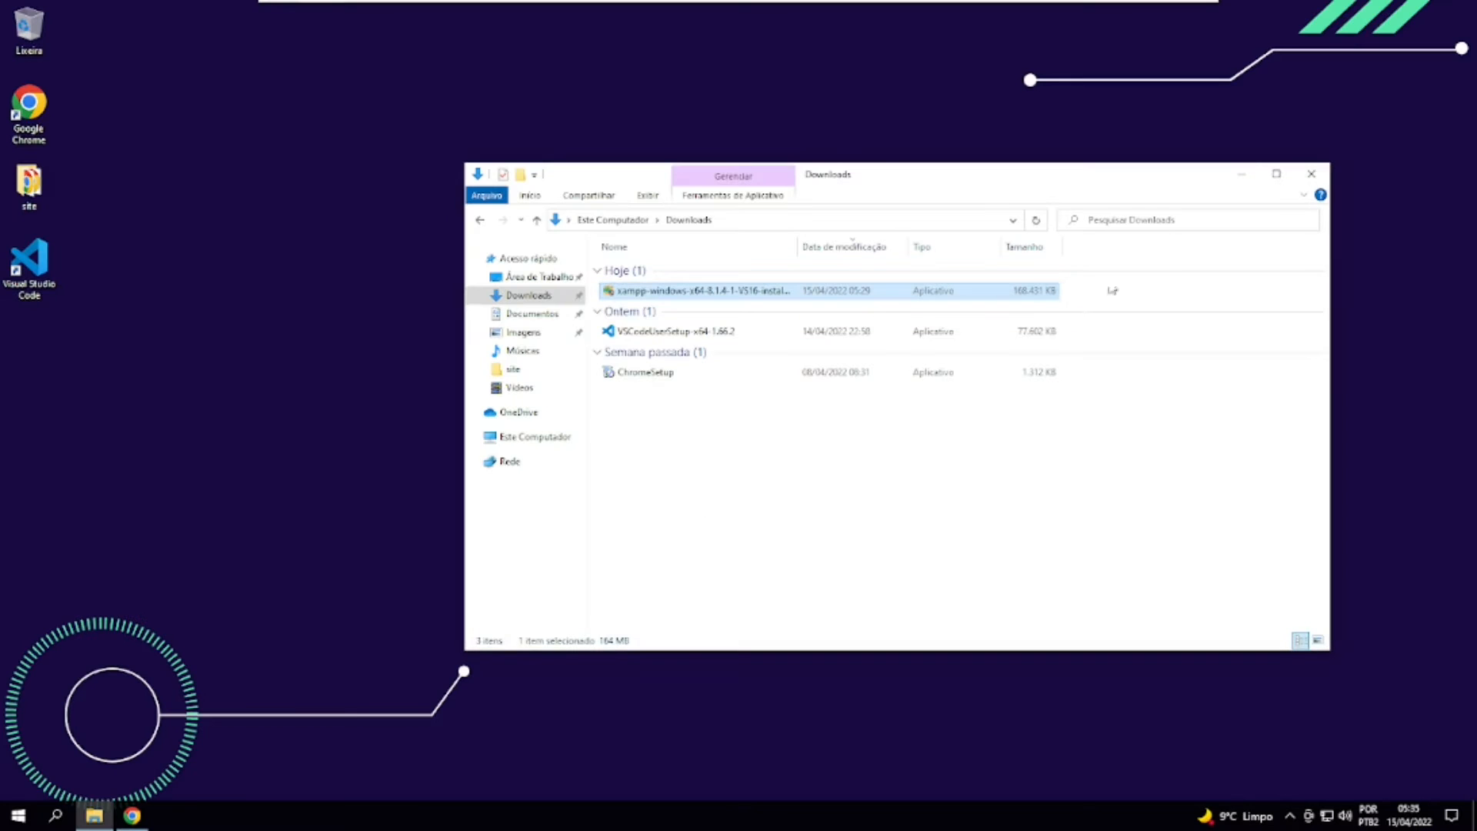
{"action": "left_click", "coordinate": [1235, 175]}
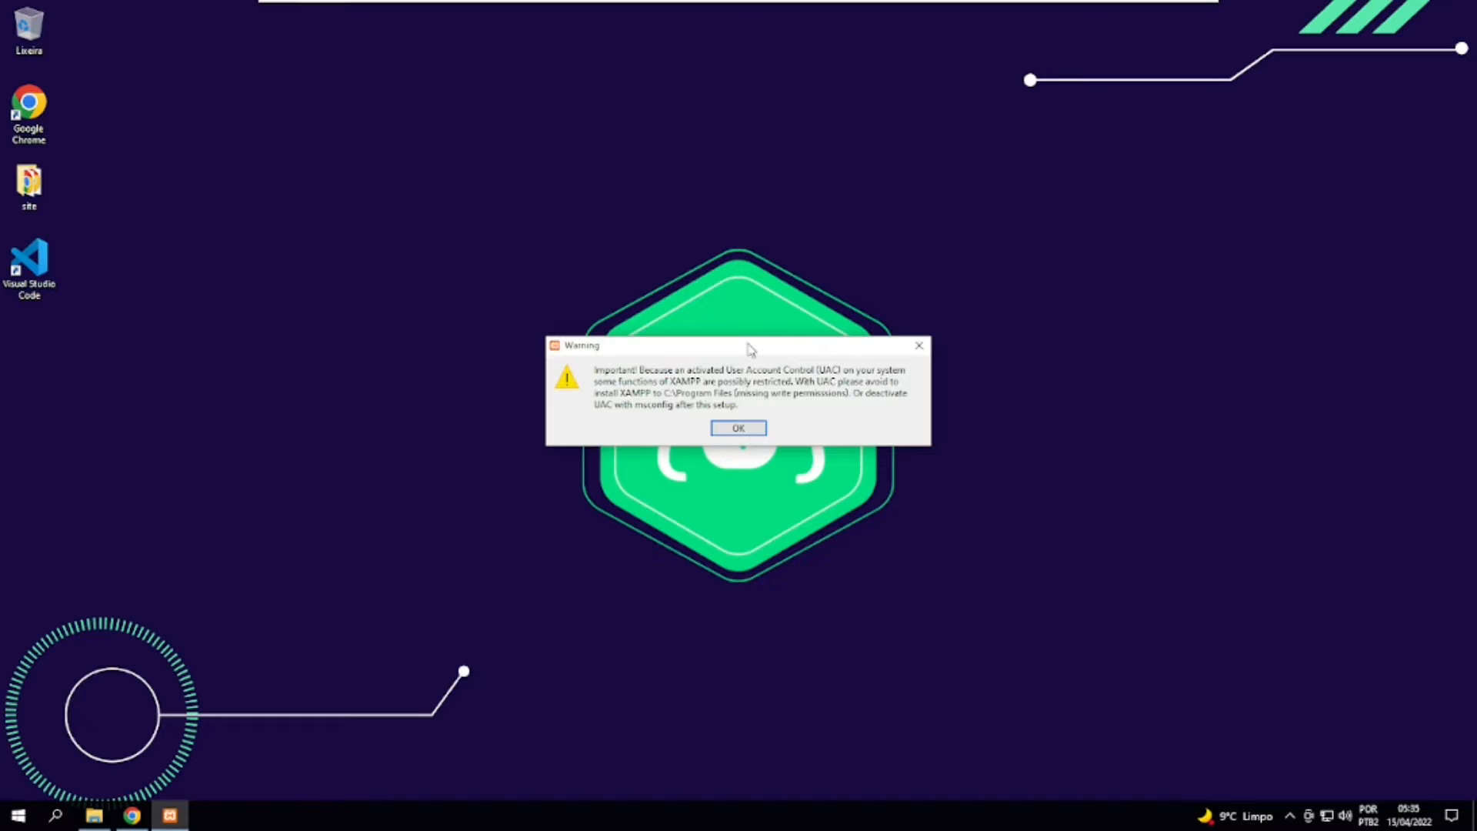
Acknowledge the User Account Control warning and continue the XAMPP setup with all default components selected.
{"action": "left_click_drag", "start_coordinate": [750, 348], "coordinate": [726, 348]}
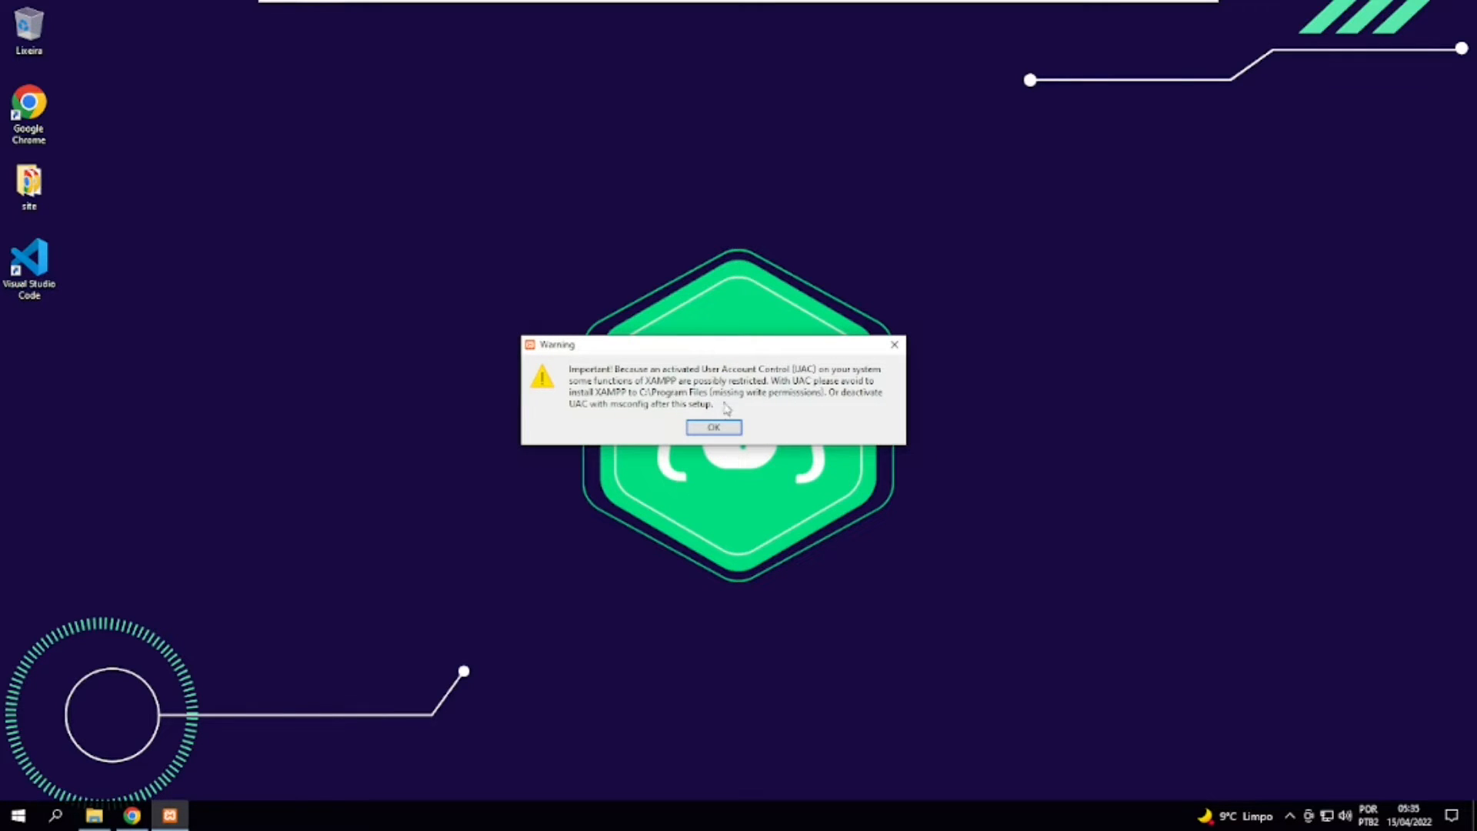
{"action": "left_click", "coordinate": [714, 427]}
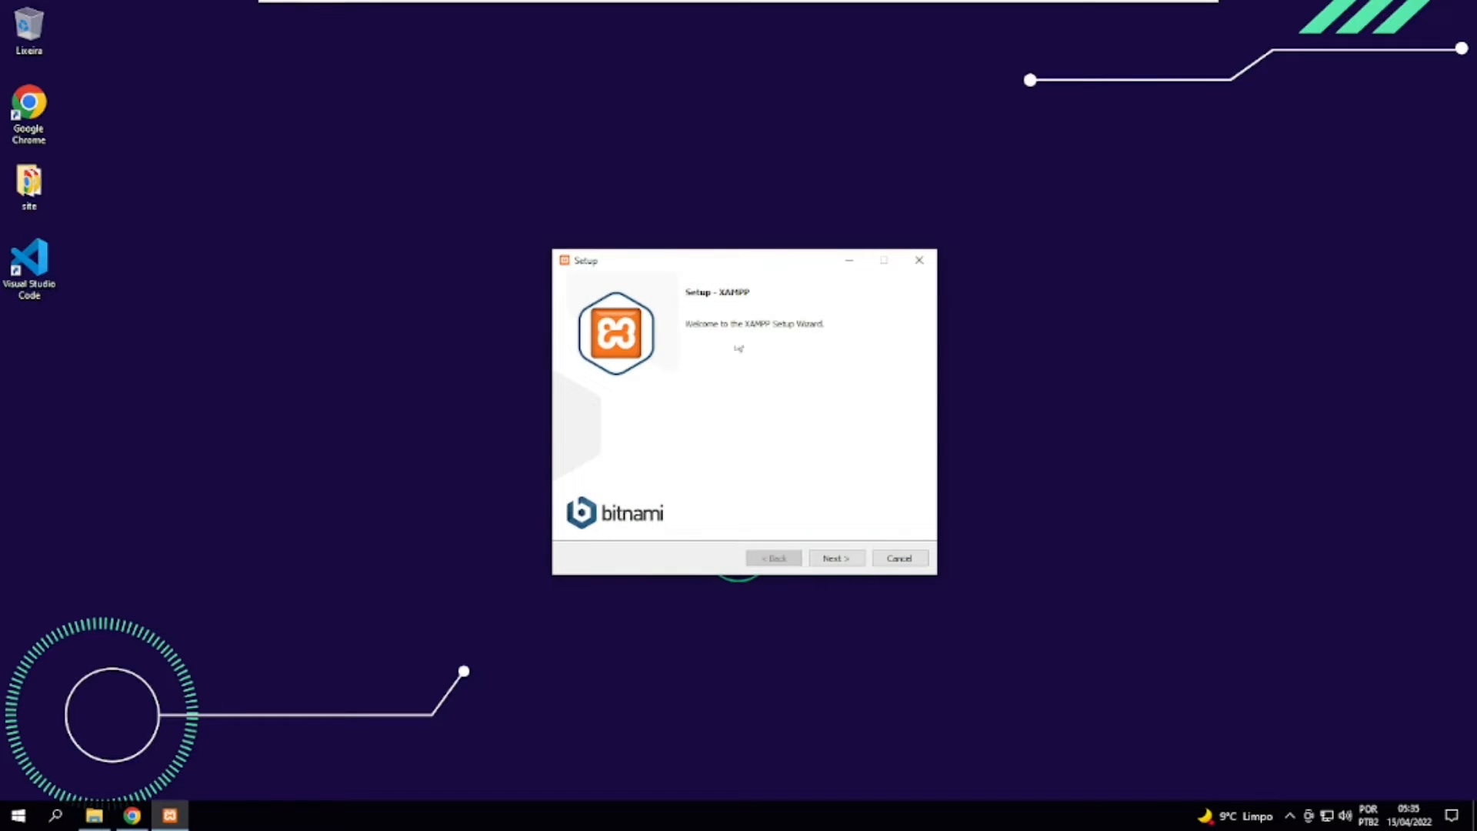
{"action": "left_click_drag", "start_coordinate": [714, 257], "coordinate": [701, 243]}
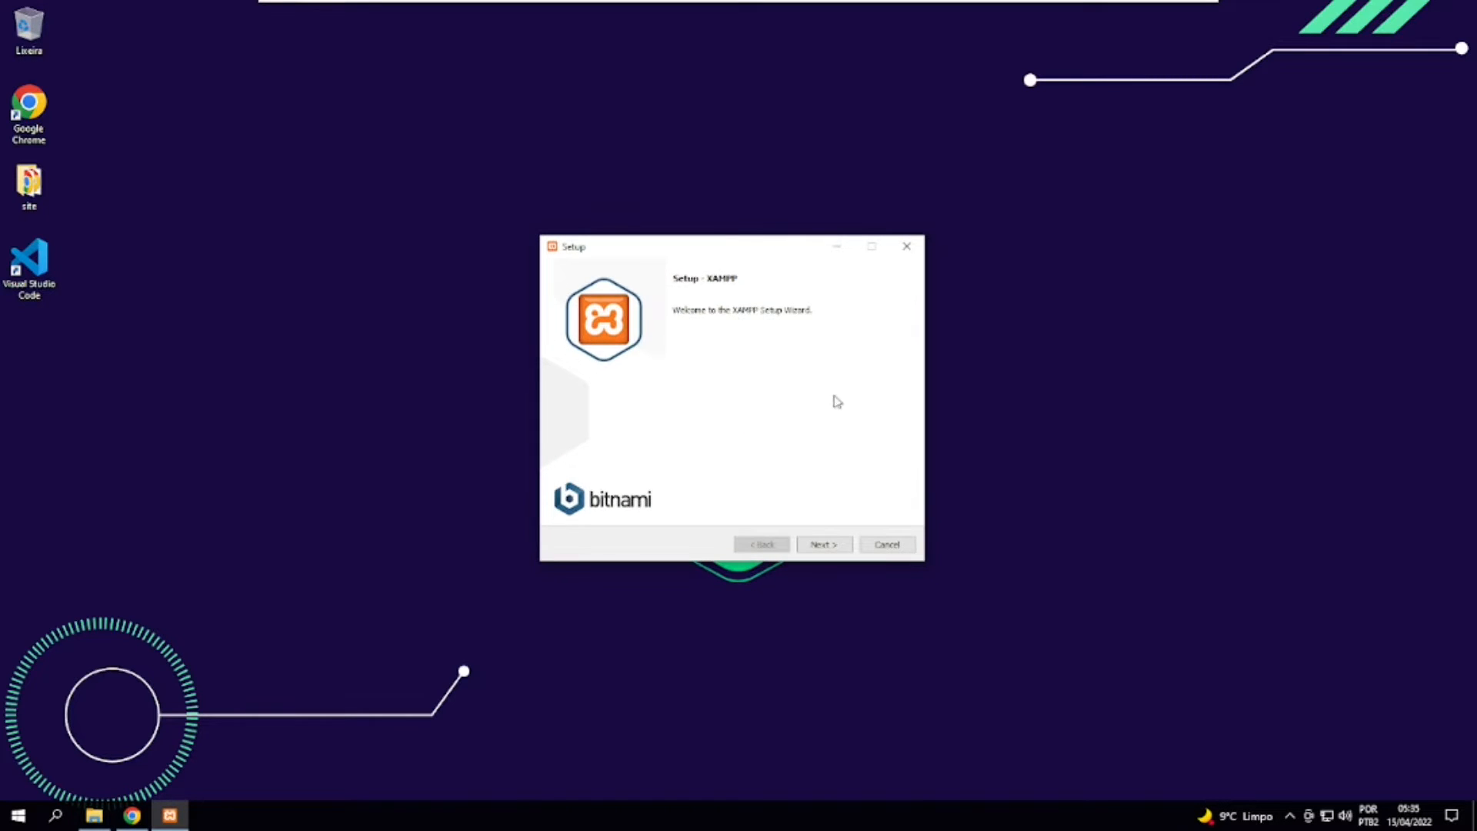
{"action": "left_click", "coordinate": [827, 544]}
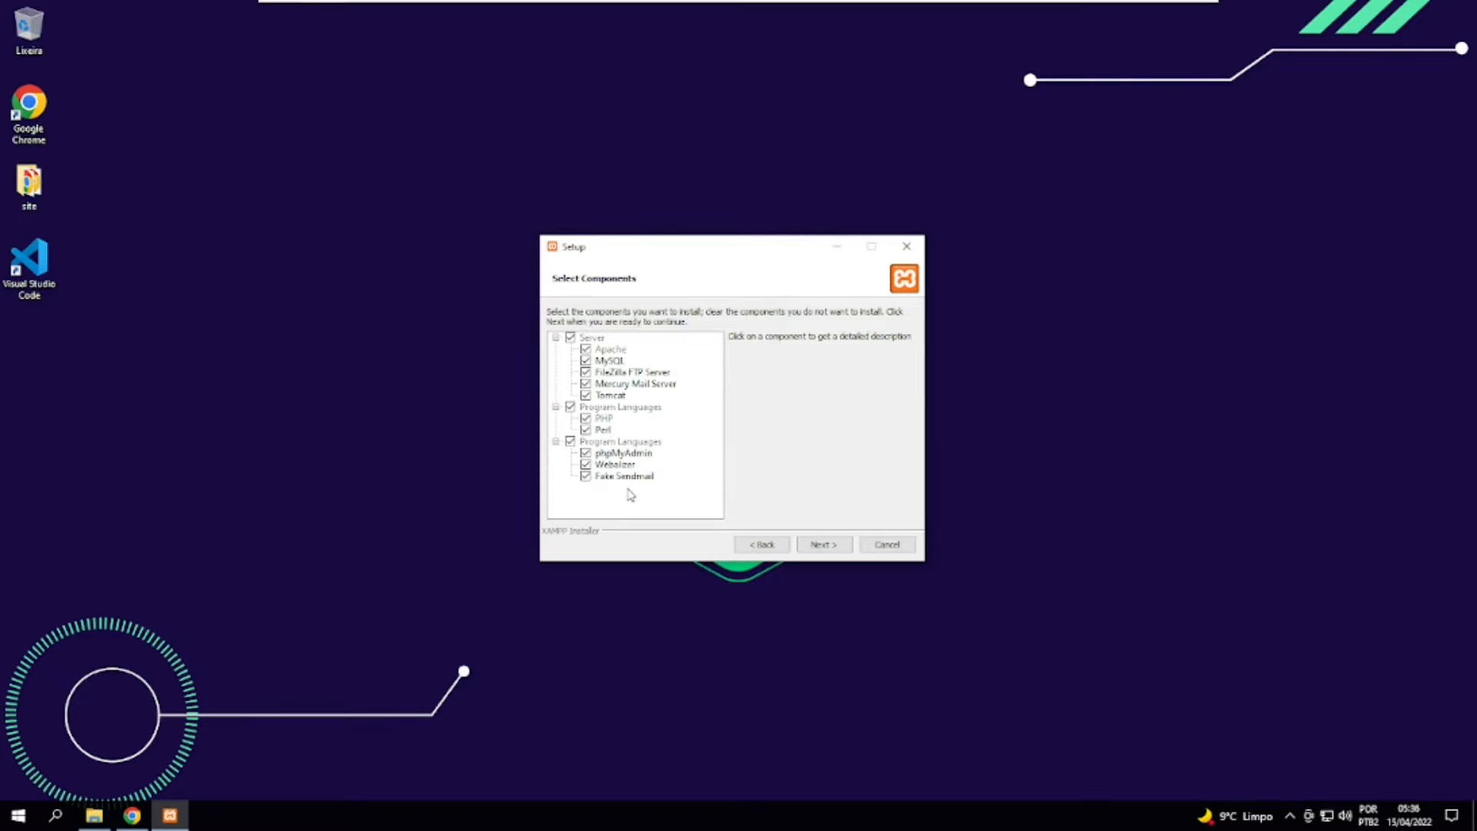
{"action": "left_click", "coordinate": [833, 546]}
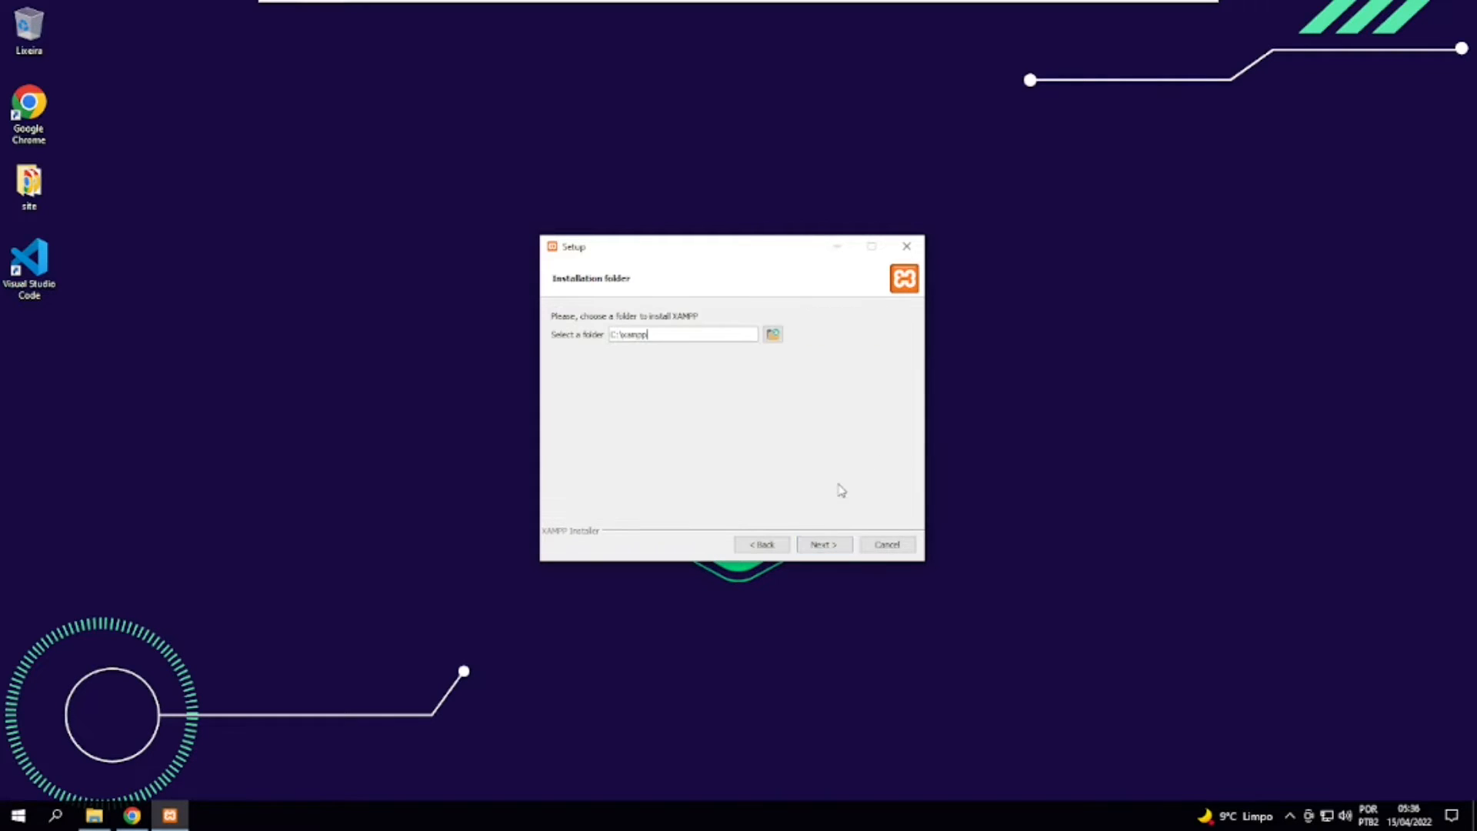
Keep C:\xampp as the installation folder and English as the Control Panel language.
{"action": "left_click_drag", "start_coordinate": [610, 334], "coordinate": [653, 335]}
{"action": "left_click", "coordinate": [655, 336]}
{"action": "left_click", "coordinate": [823, 545]}
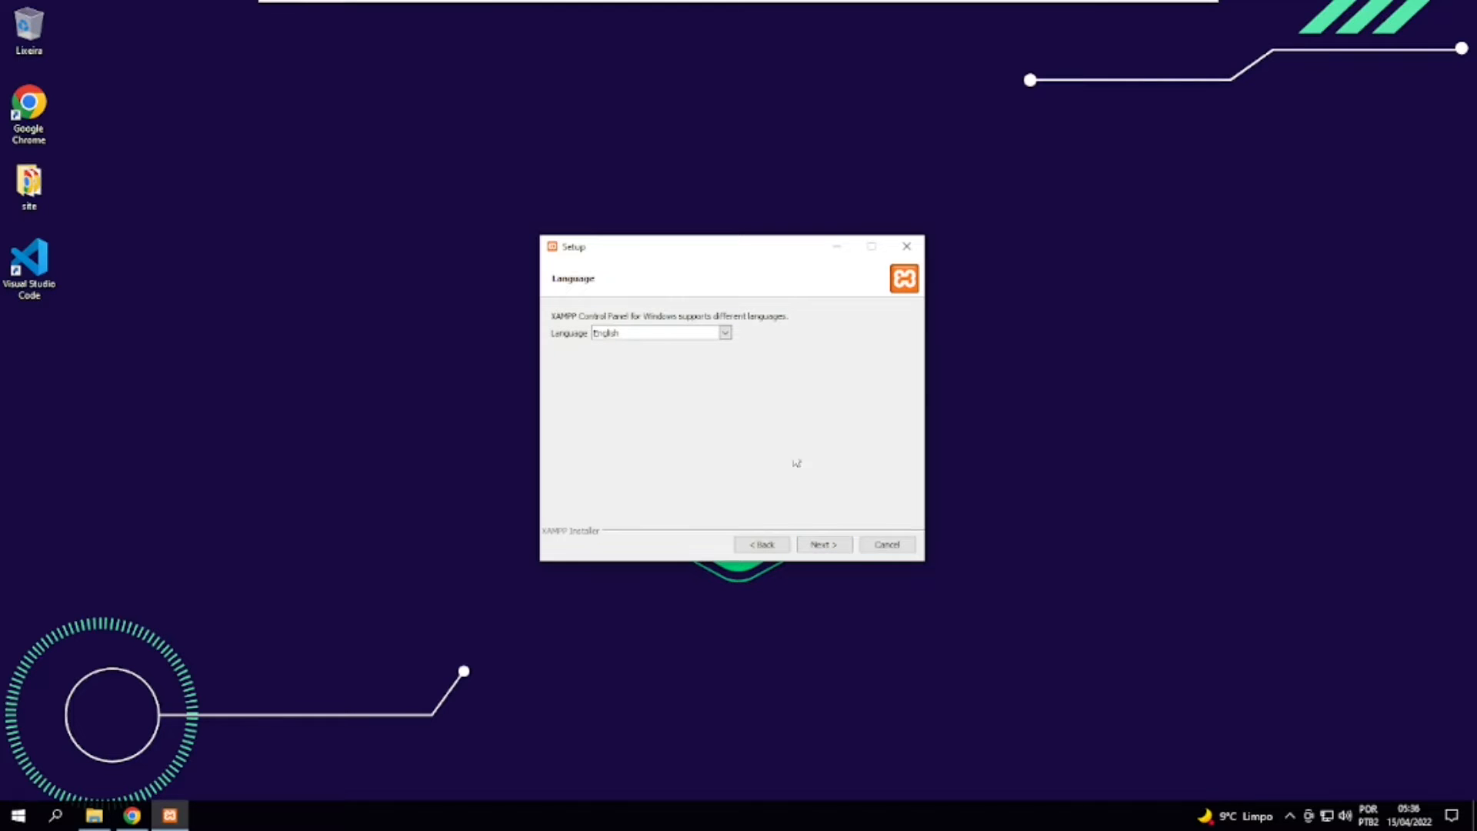
{"action": "left_click", "coordinate": [627, 335]}
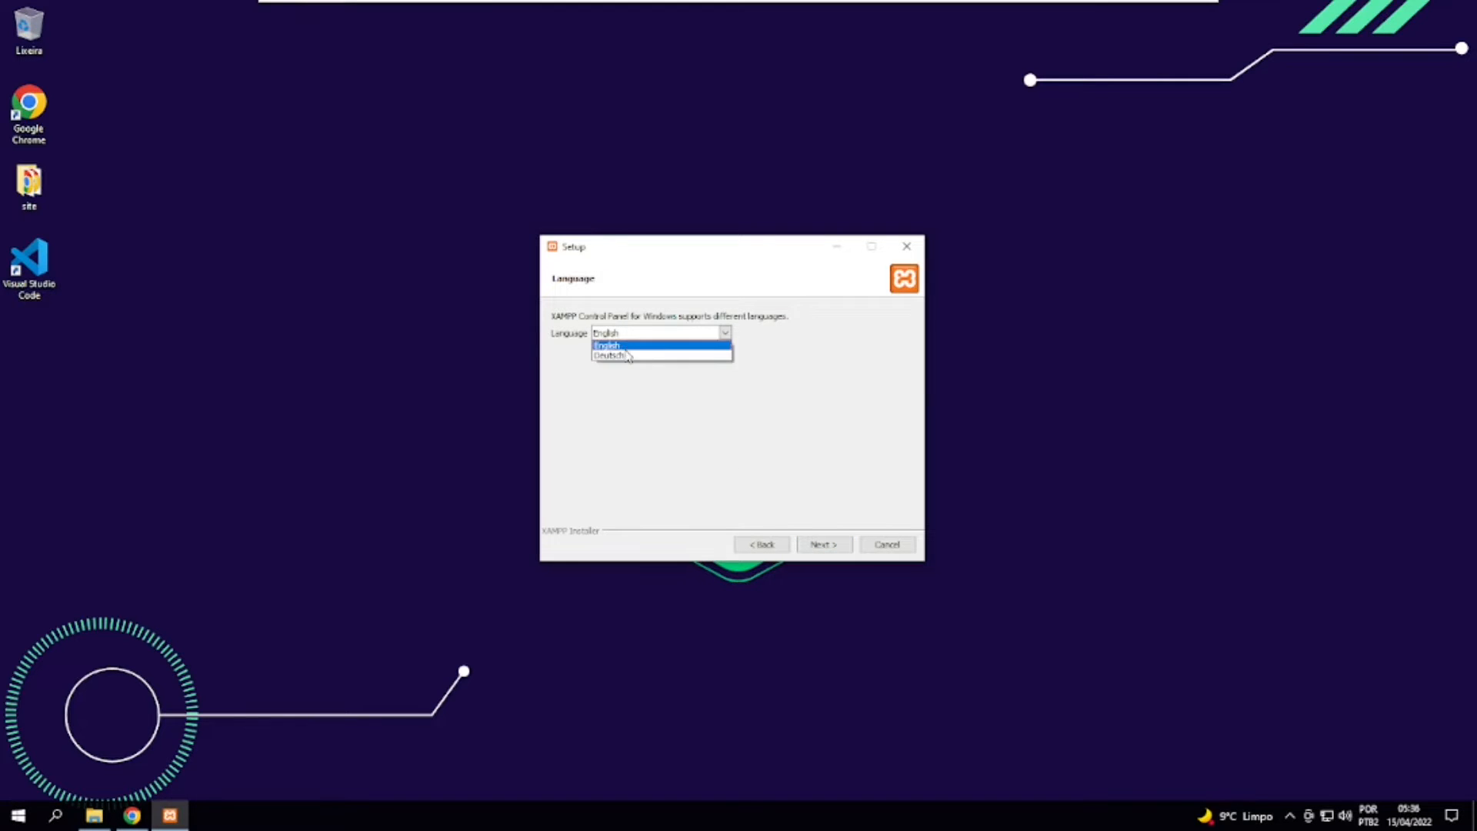
{"action": "left_click", "coordinate": [680, 413]}
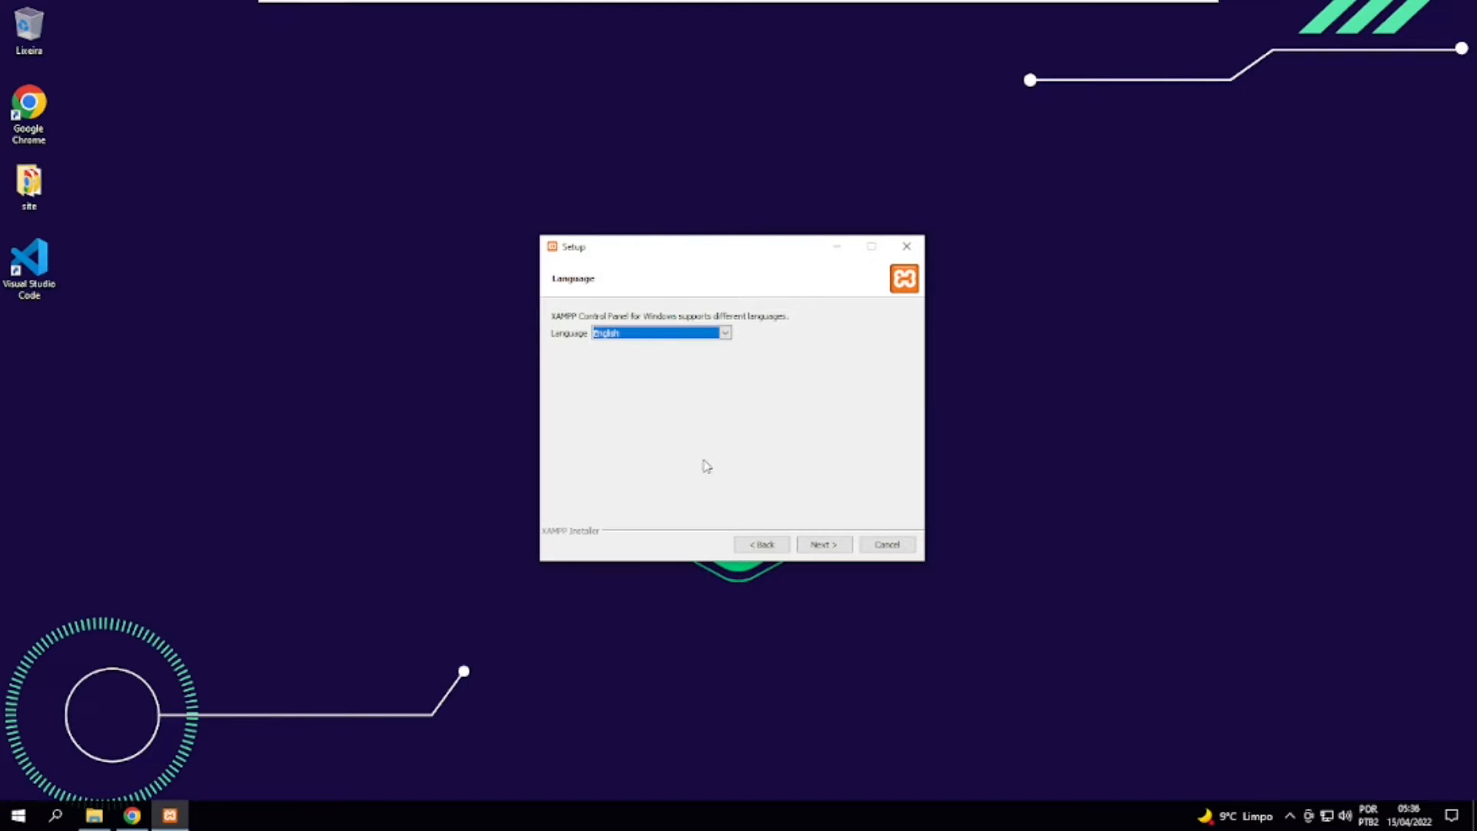
{"action": "left_click", "coordinate": [822, 544]}
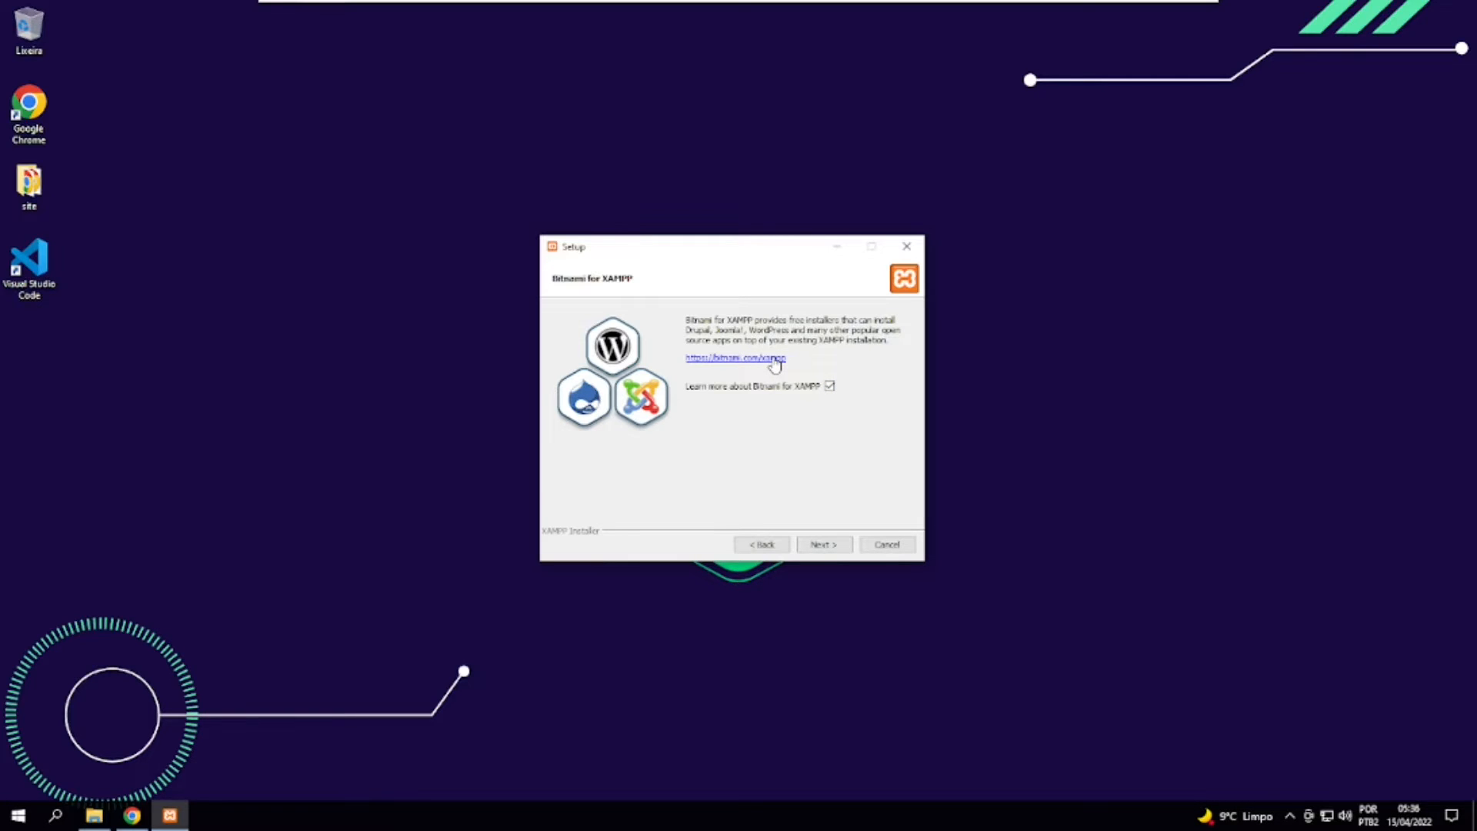
Turn off the option to learn more about Bitnami for XAMPP and start the installation.
{"action": "left_click", "coordinate": [829, 385]}
{"action": "left_click", "coordinate": [834, 548]}
{"action": "left_click", "coordinate": [837, 548]}
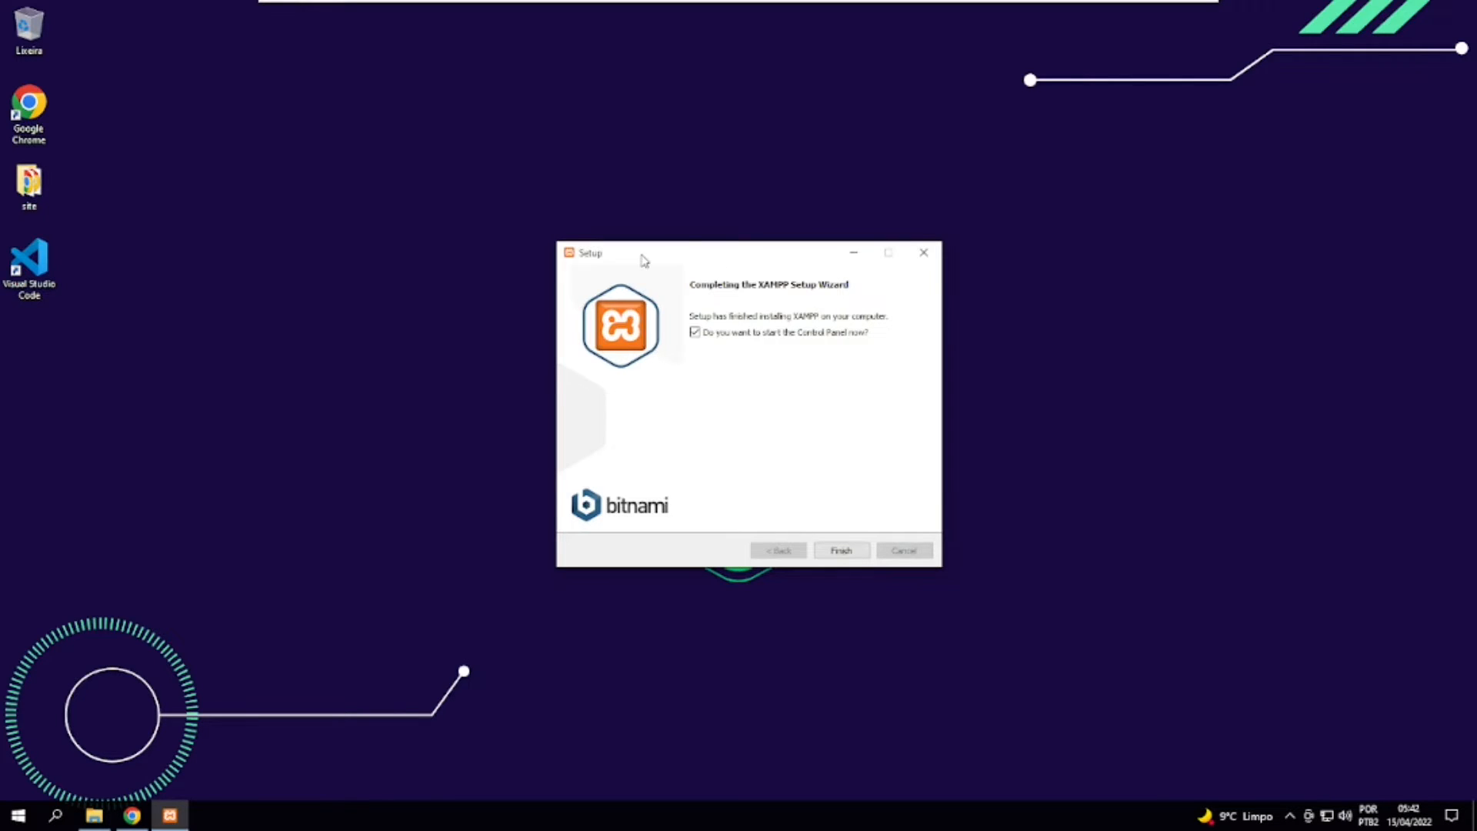
Finish the setup with the Control Panel set to start, and move its window to the middle of the desktop.
{"action": "left_click_drag", "start_coordinate": [642, 259], "coordinate": [638, 250]}
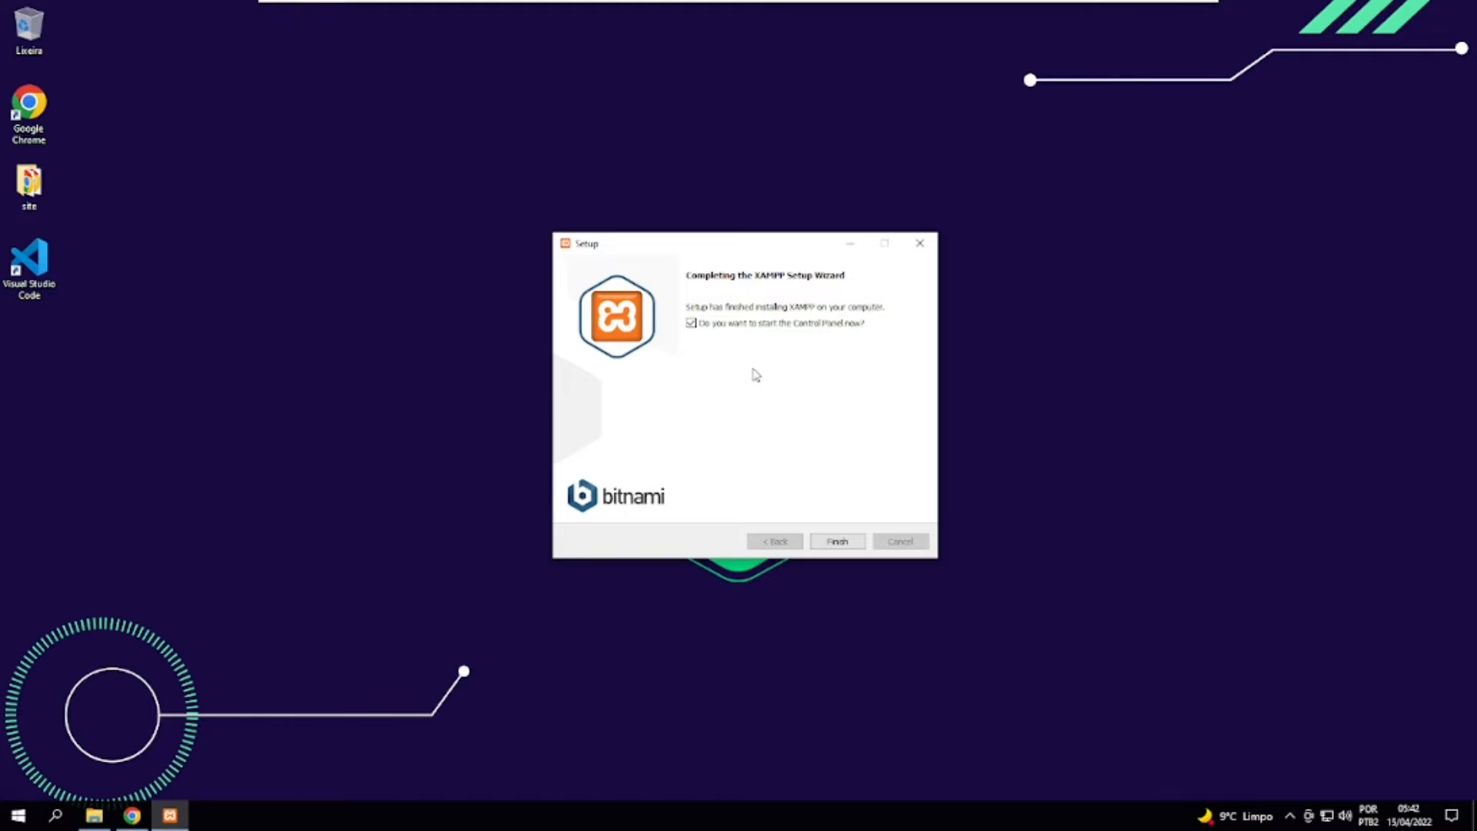
{"action": "left_click", "coordinate": [840, 542]}
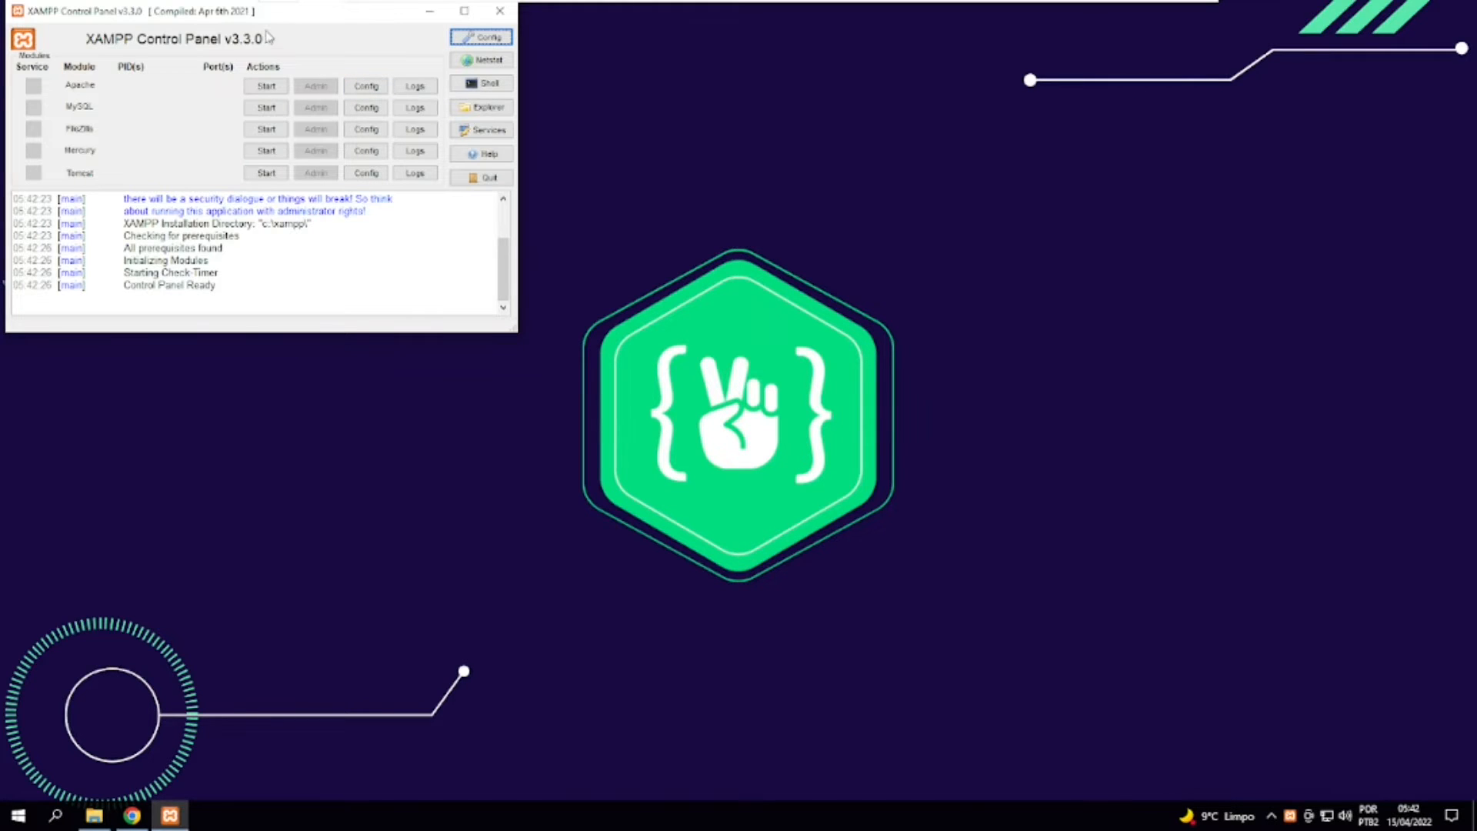
{"action": "left_click_drag", "start_coordinate": [273, 24], "coordinate": [684, 251]}
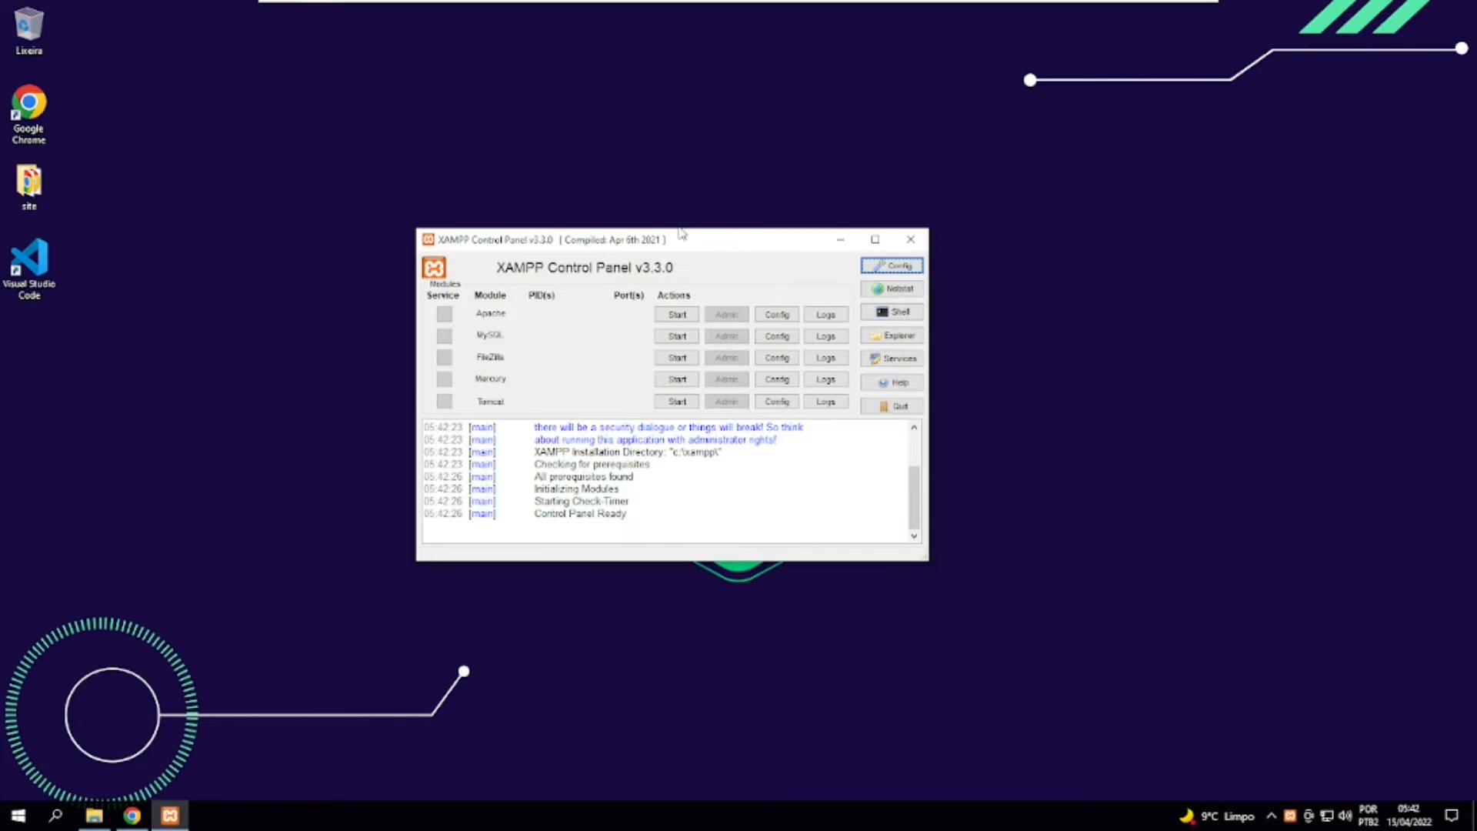
{"action": "left_click_drag", "start_coordinate": [662, 243], "coordinate": [675, 246]}
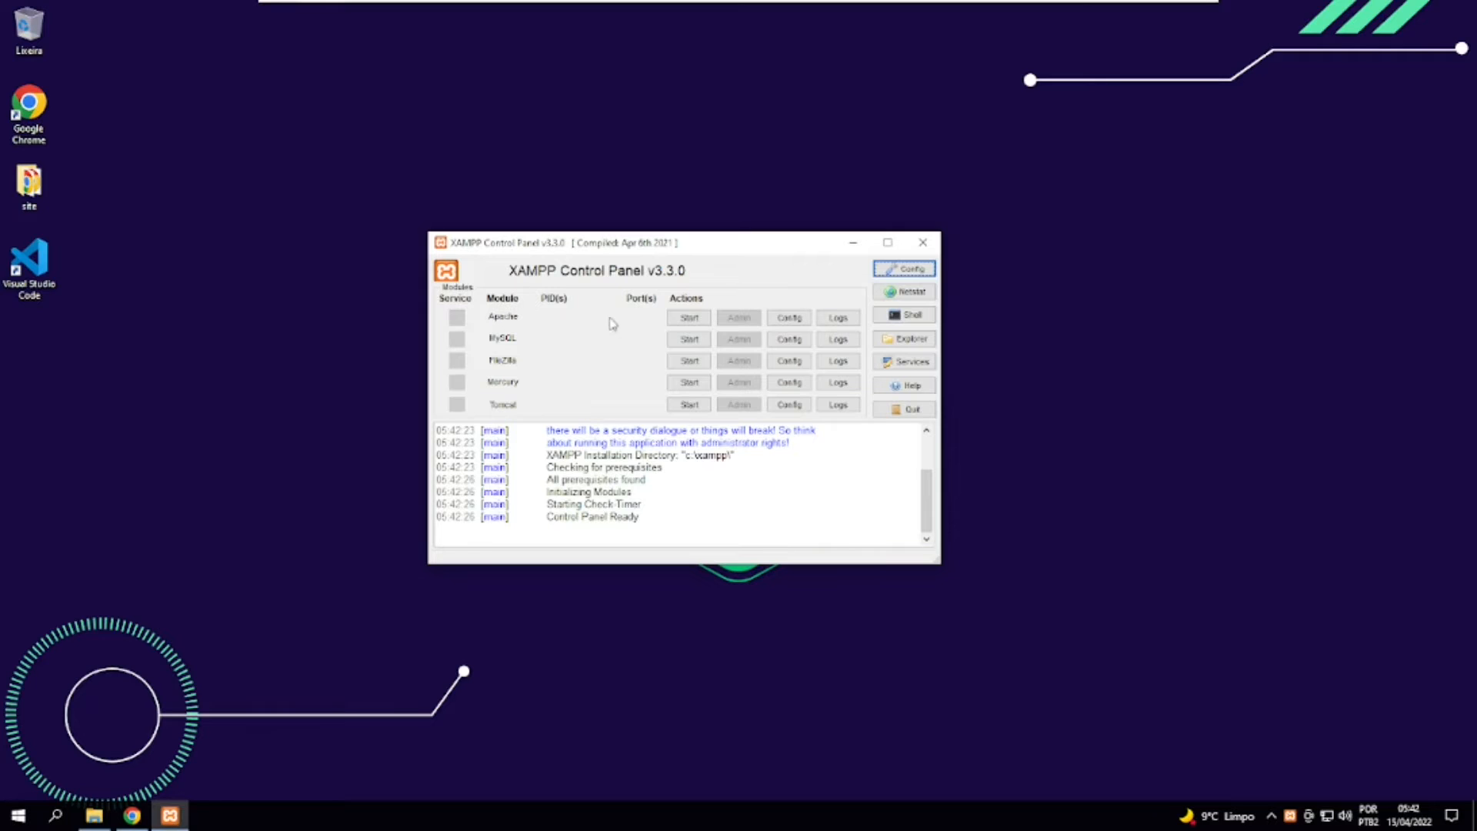
Start the Apache module, allow Apache HTTP Server through the Windows firewall on public networks, and check its status in the log.
{"action": "left_click", "coordinate": [686, 319]}
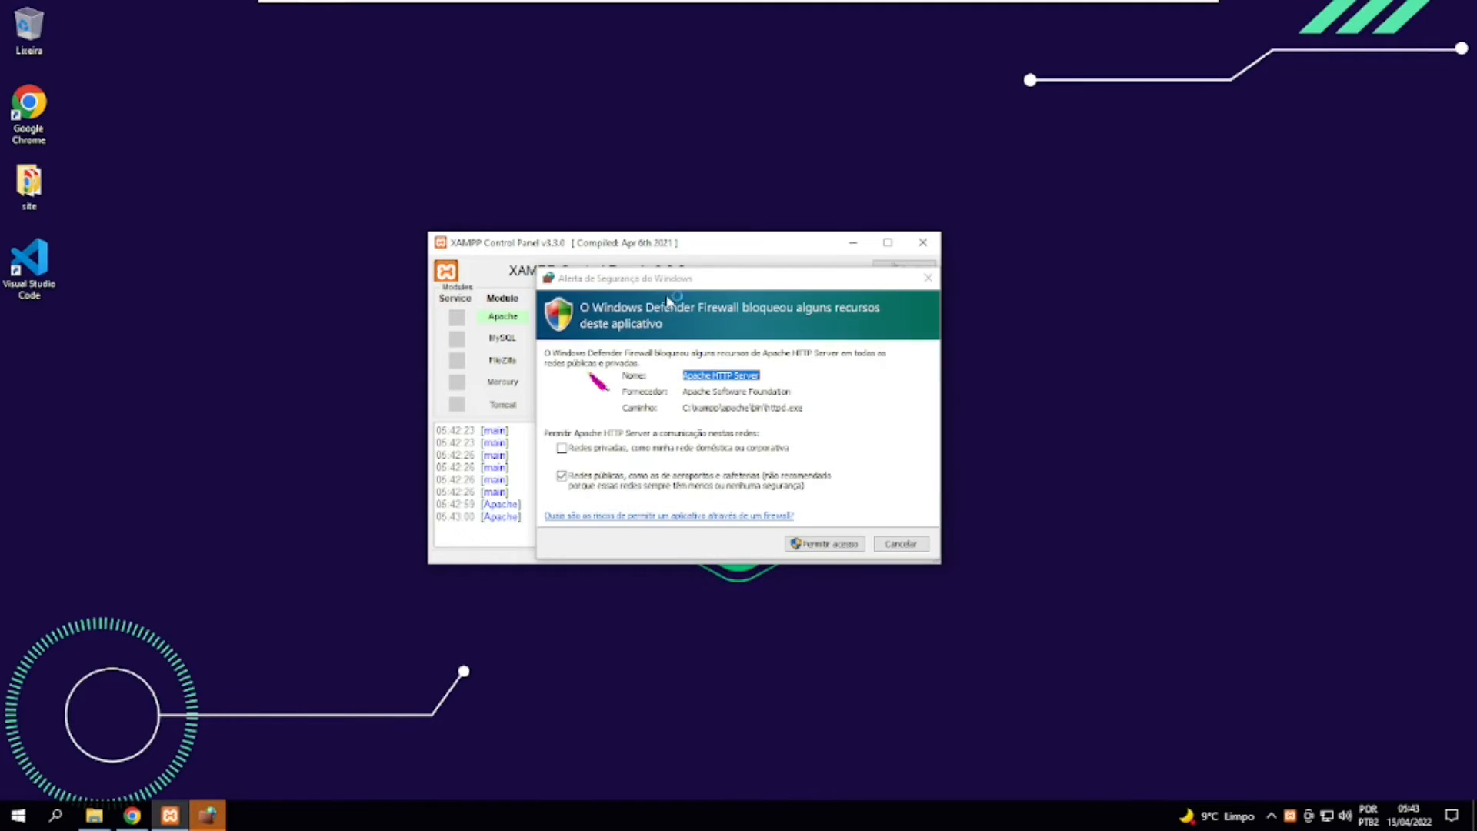
{"action": "left_click_drag", "start_coordinate": [664, 279], "coordinate": [601, 266]}
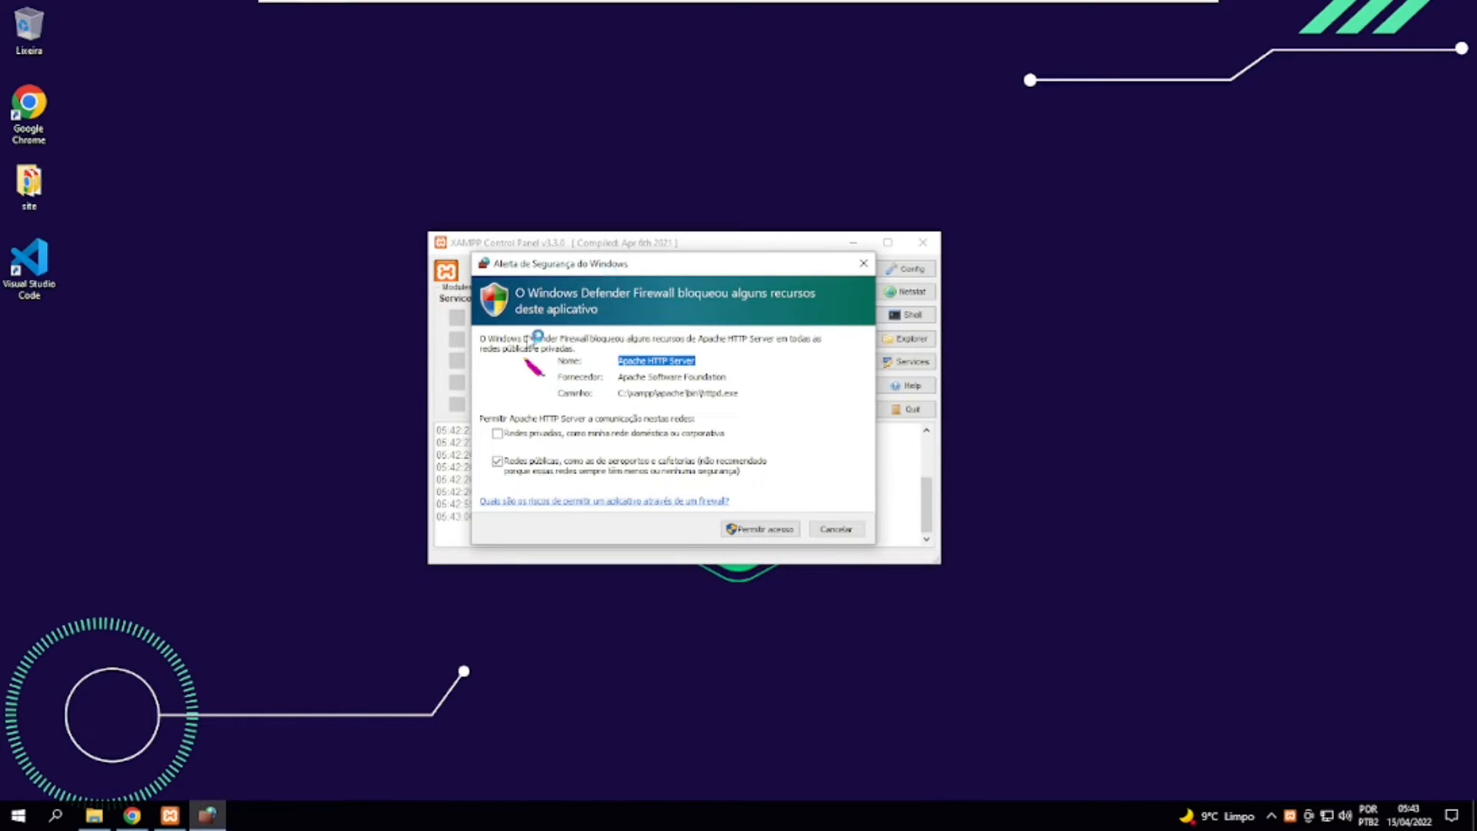
{"action": "left_click", "coordinate": [744, 531]}
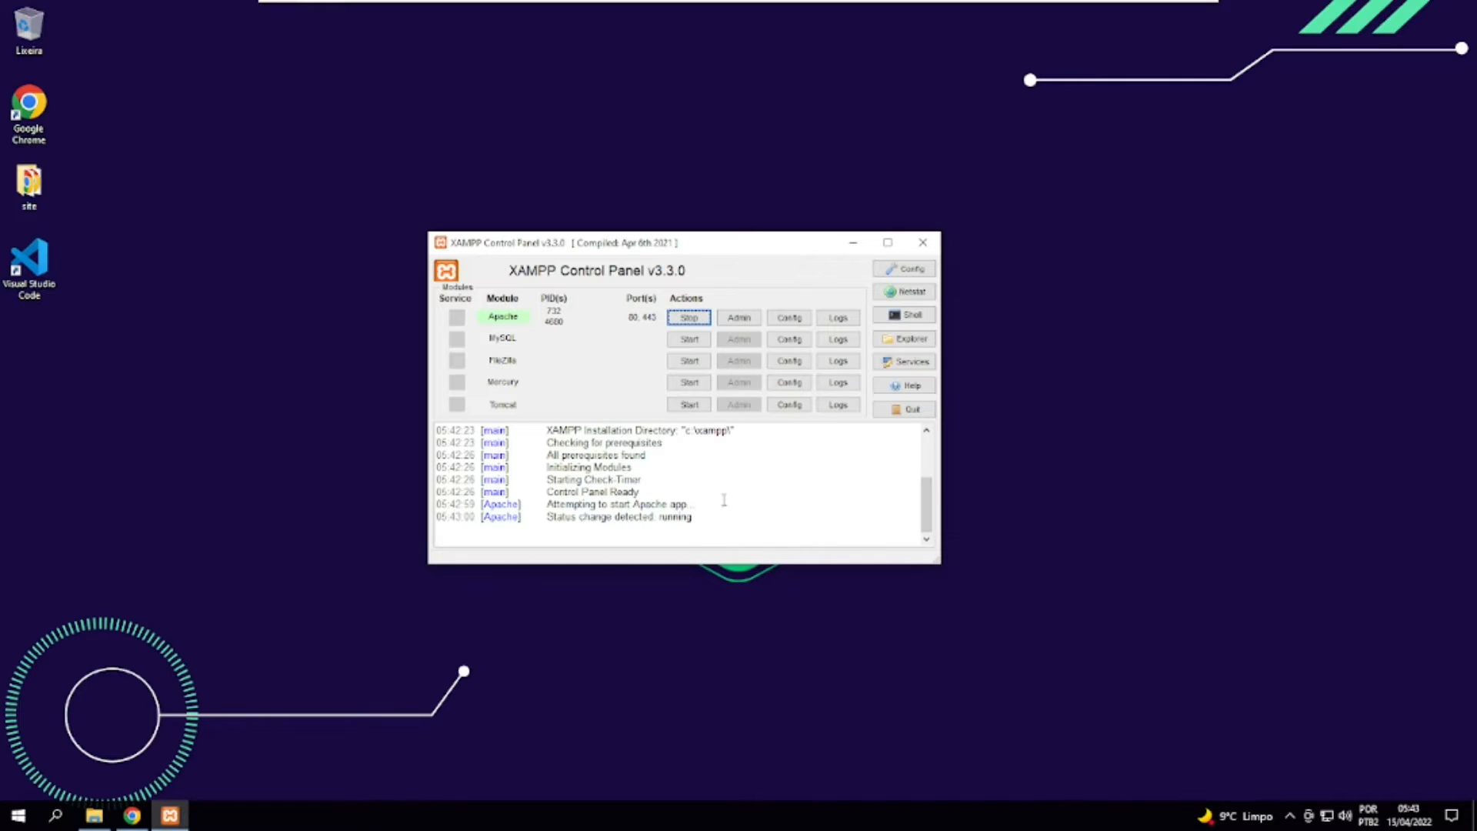
{"action": "left_click_drag", "start_coordinate": [696, 517], "coordinate": [565, 517]}
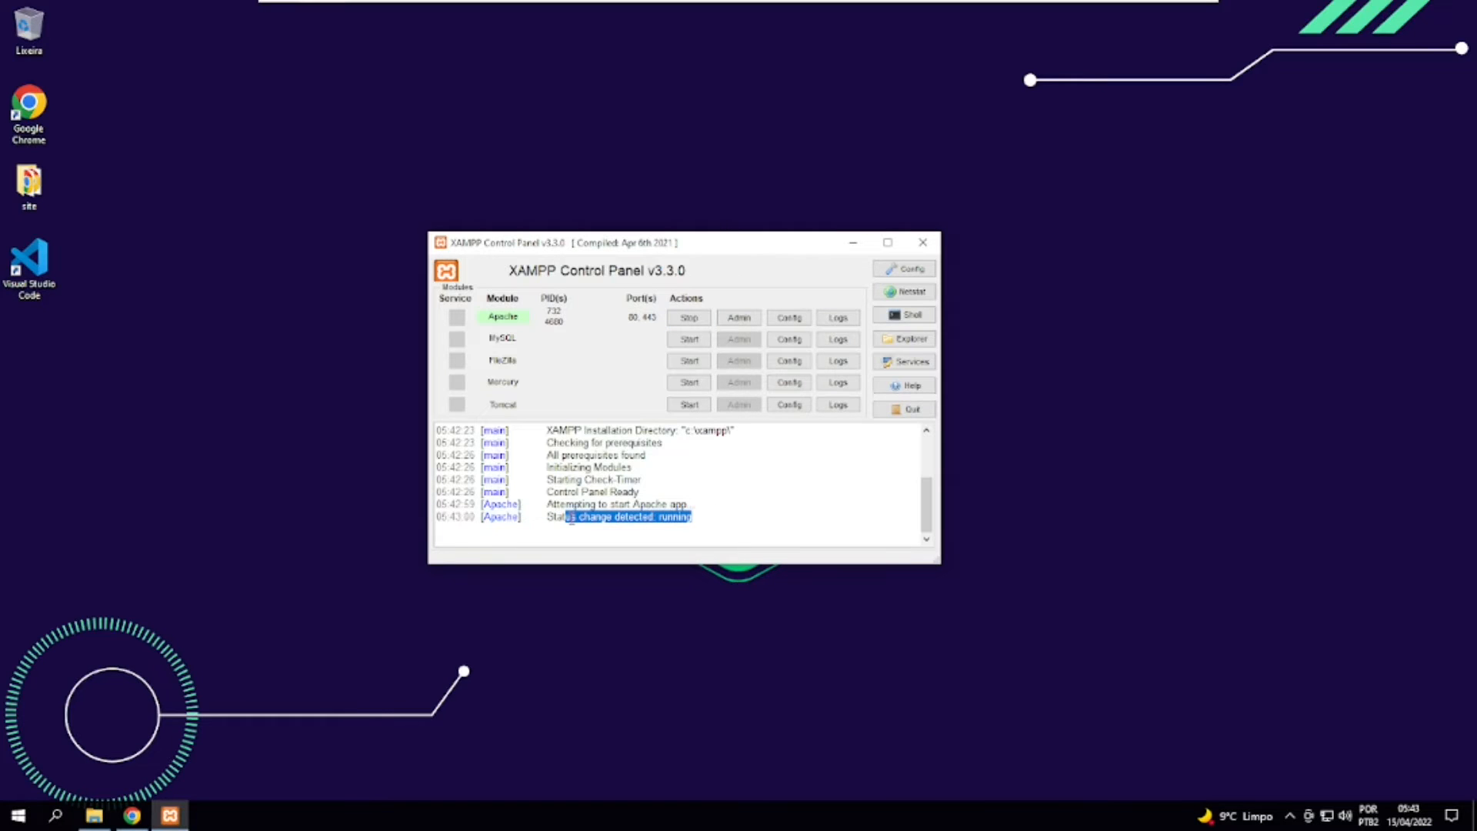
{"action": "left_click", "coordinate": [692, 519]}
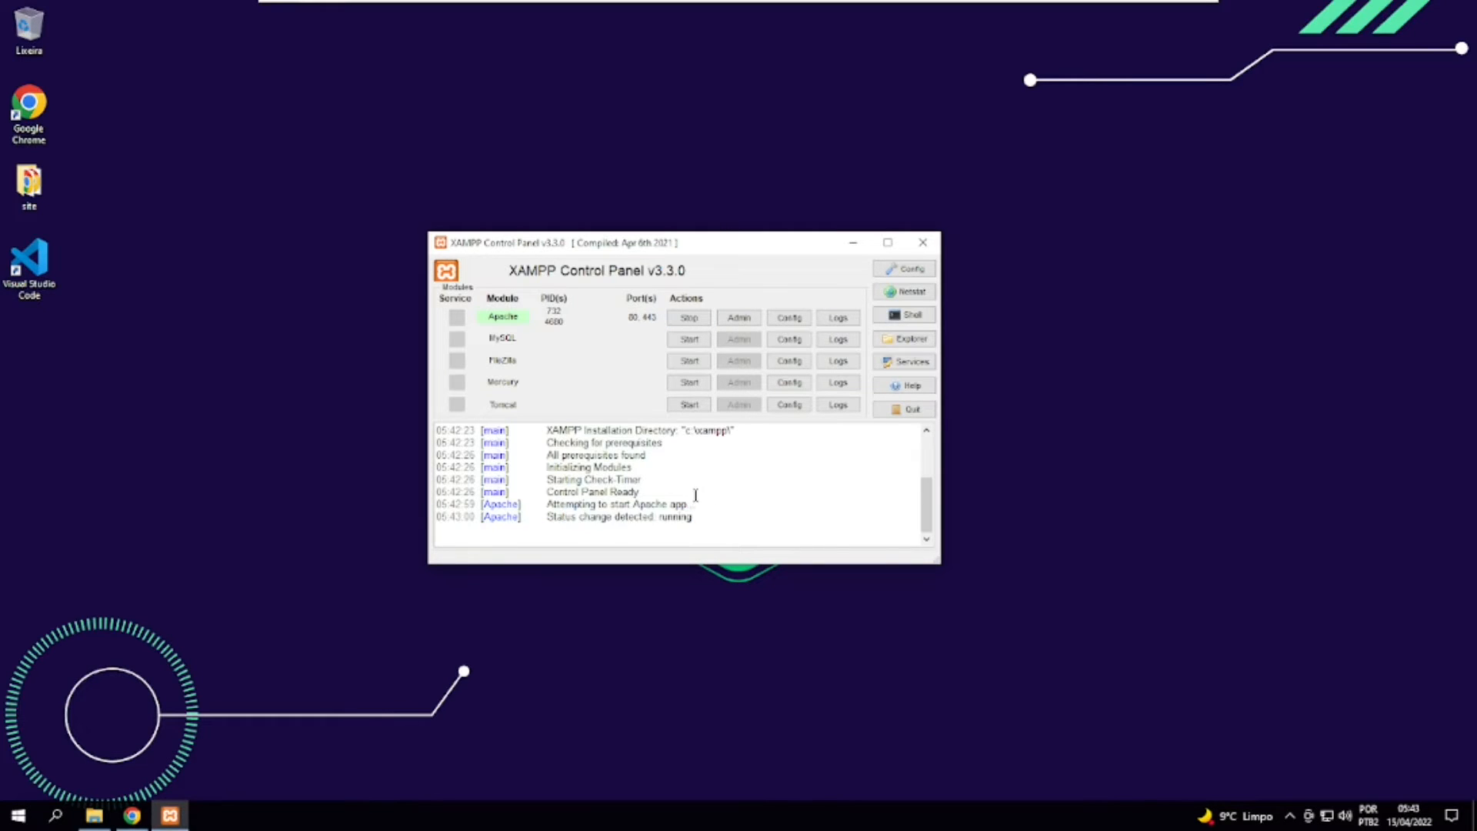
Check the Apache status entry in the Control Panel log and look at the hidden system tray icons.
{"action": "mouse_move", "coordinate": [926, 501]}
{"action": "left_mouse_down"}
{"action": "mouse_move", "coordinate": [928, 484]}
{"action": "mouse_move", "coordinate": [929, 505]}
{"action": "left_mouse_up"}
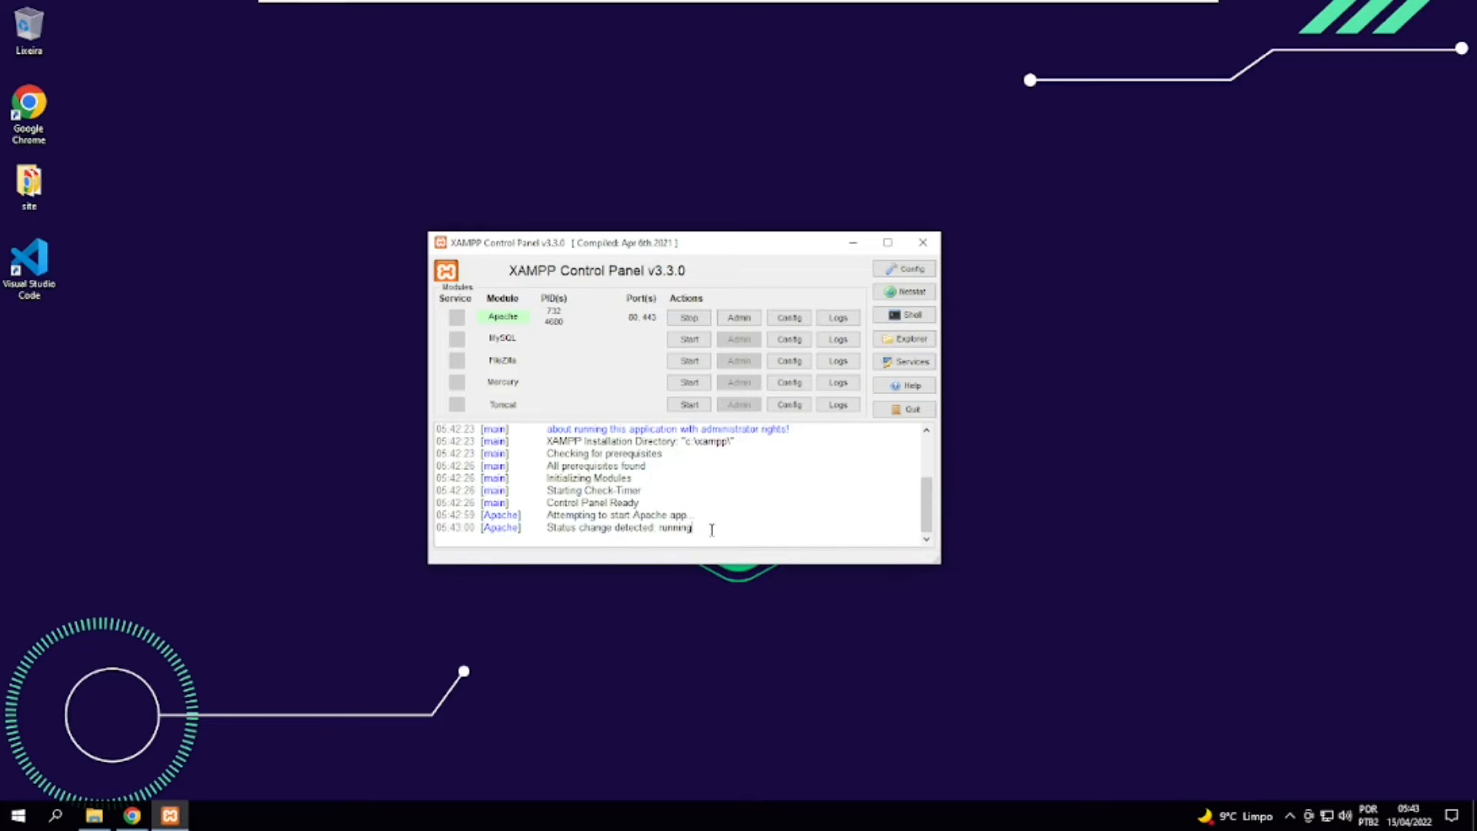
{"action": "left_click_drag", "start_coordinate": [711, 529], "coordinate": [608, 527]}
{"action": "left_click", "coordinate": [608, 526]}
{"action": "left_click", "coordinate": [1290, 816]}
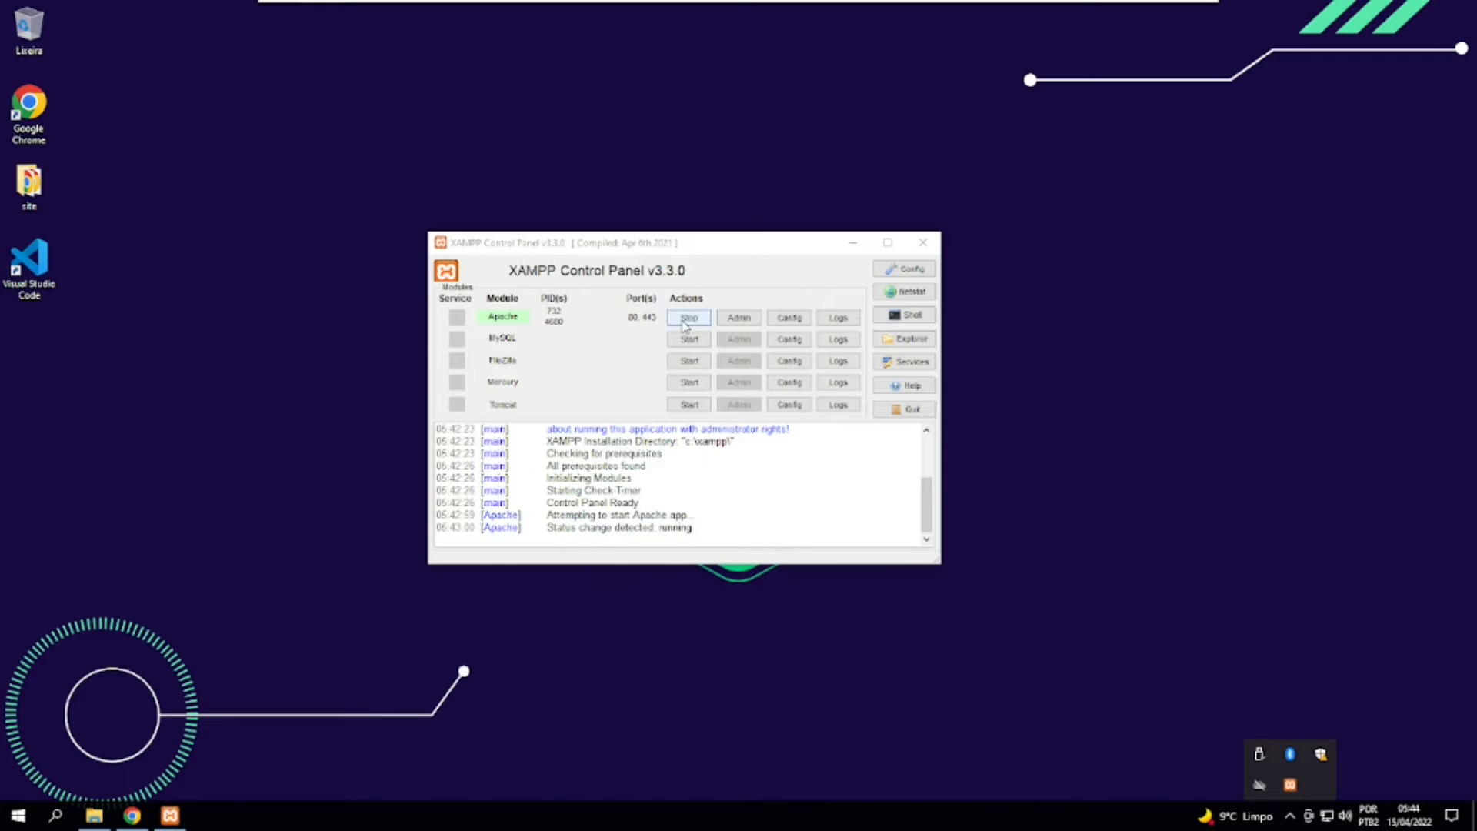
{"action": "left_click", "coordinate": [601, 231]}
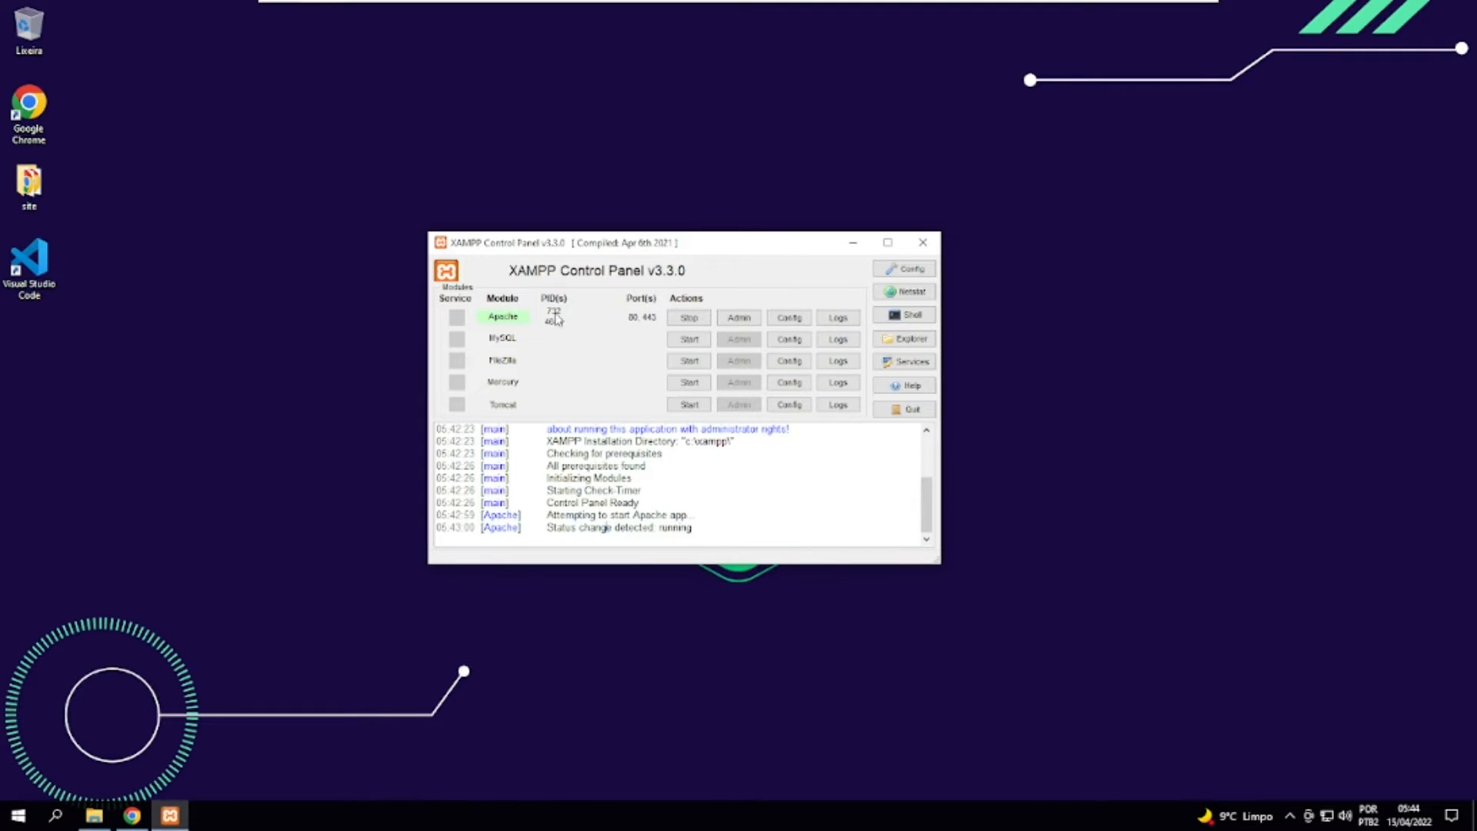
Start the MySQL module and allow mysqld through the Windows firewall on public networks, keeping the Control Panel centred on the desktop.
{"action": "left_click", "coordinate": [692, 341]}
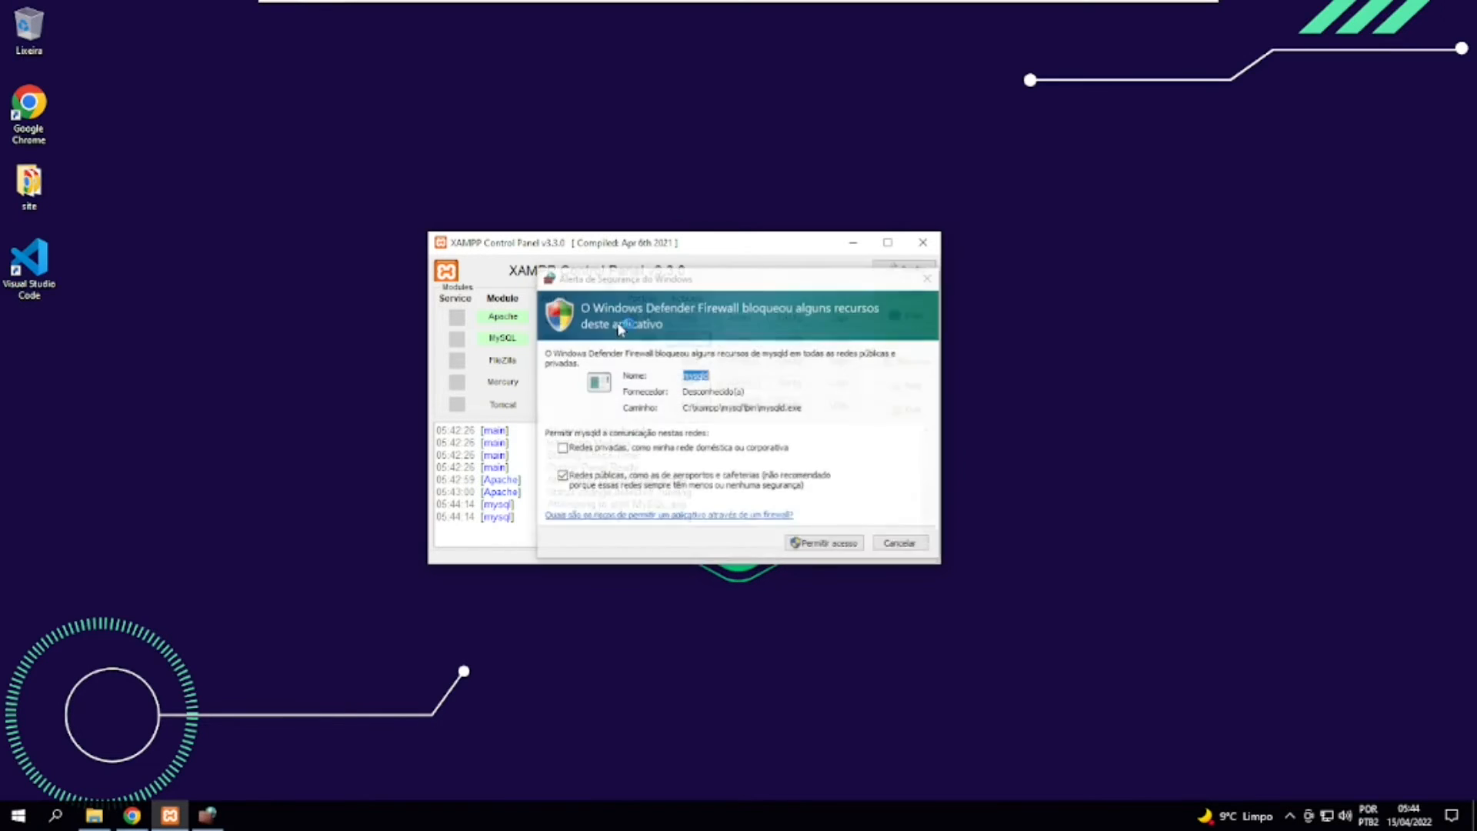
{"action": "left_click", "coordinate": [816, 549]}
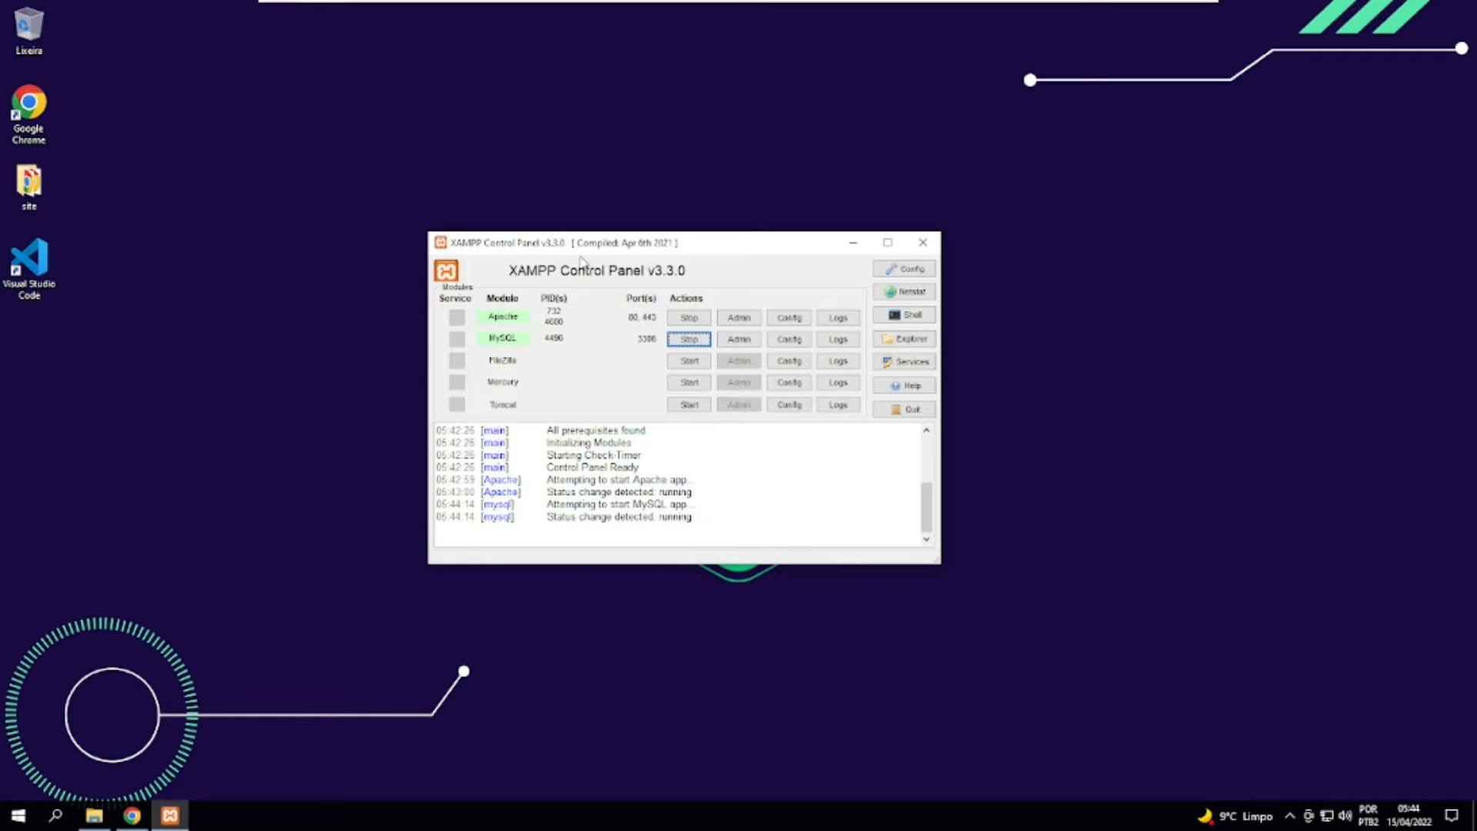
{"action": "left_click_drag", "start_coordinate": [579, 243], "coordinate": [642, 252]}
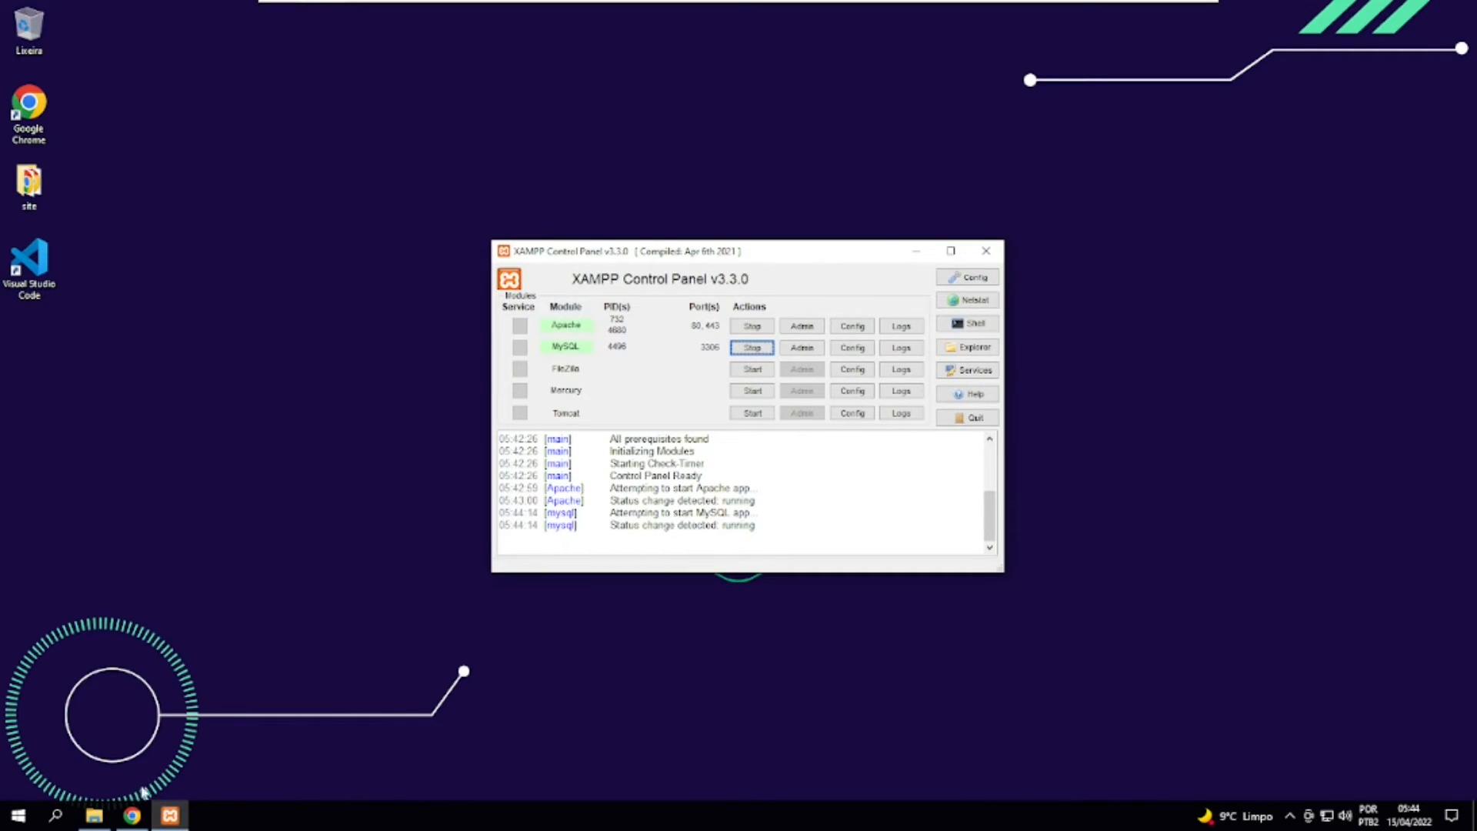
{"action": "left_click", "coordinate": [133, 814]}
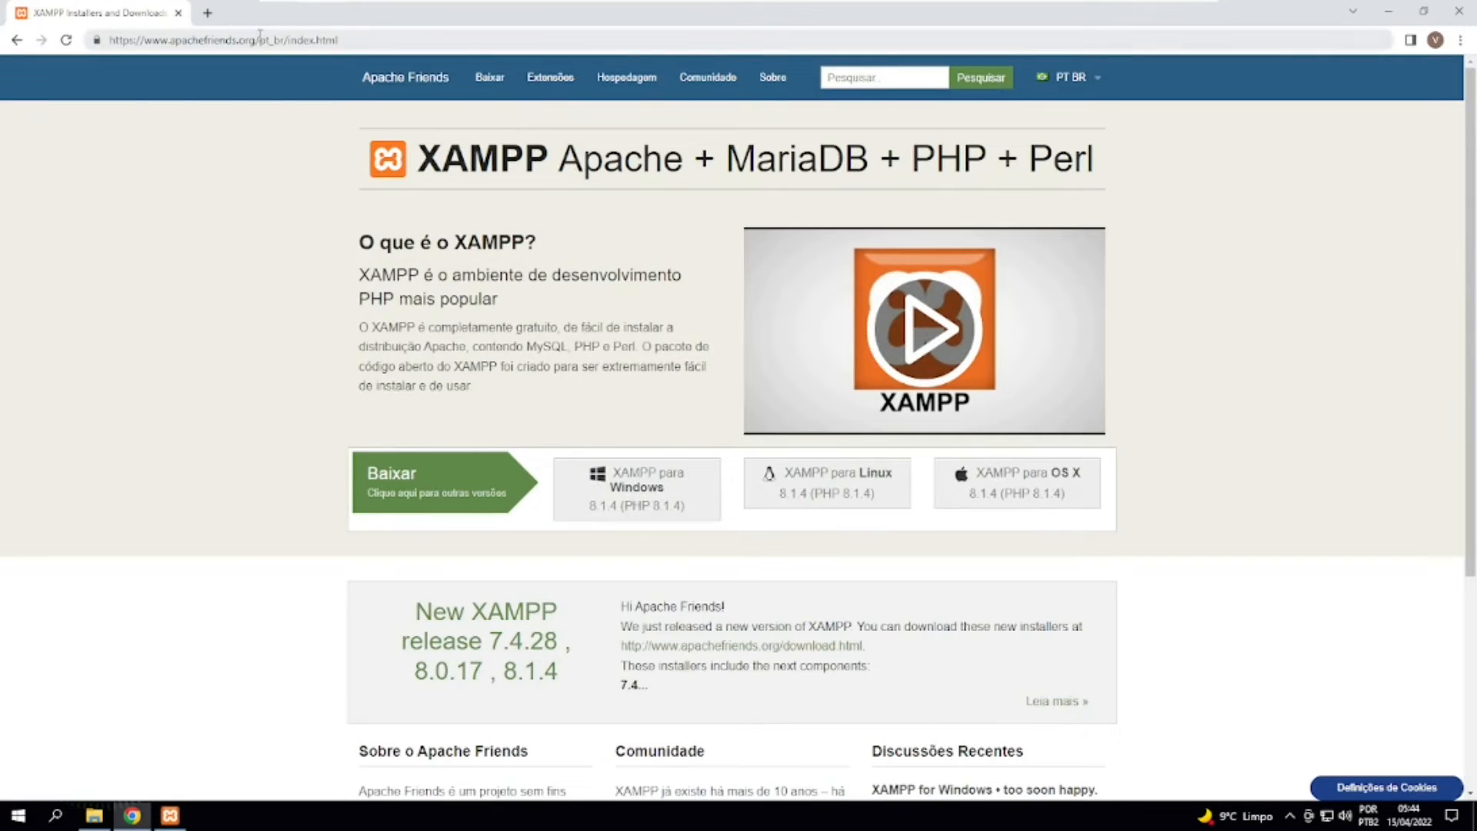
{"action": "left_click", "coordinate": [261, 39]}
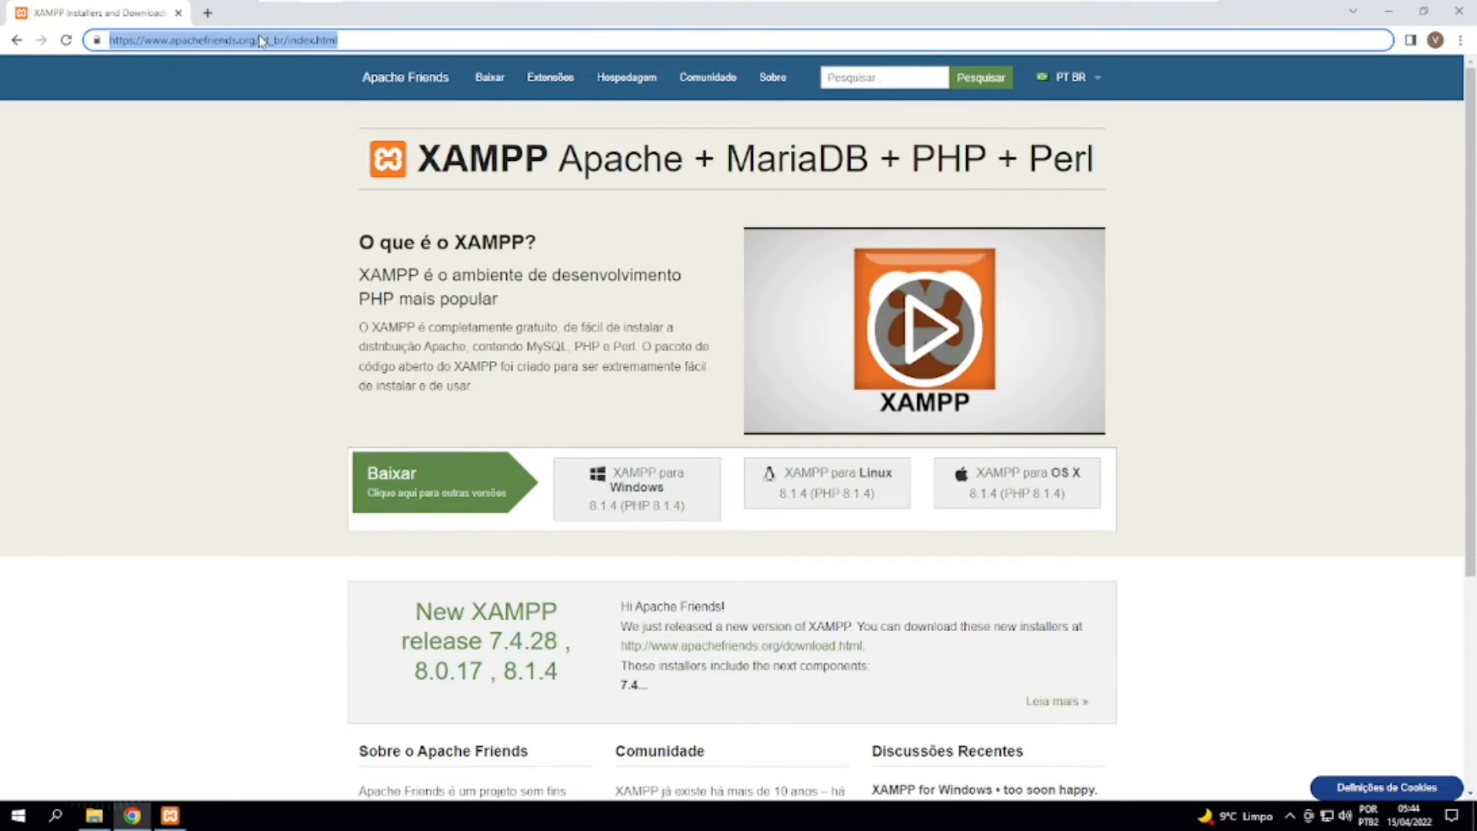
{"action": "type", "text": "http:"}
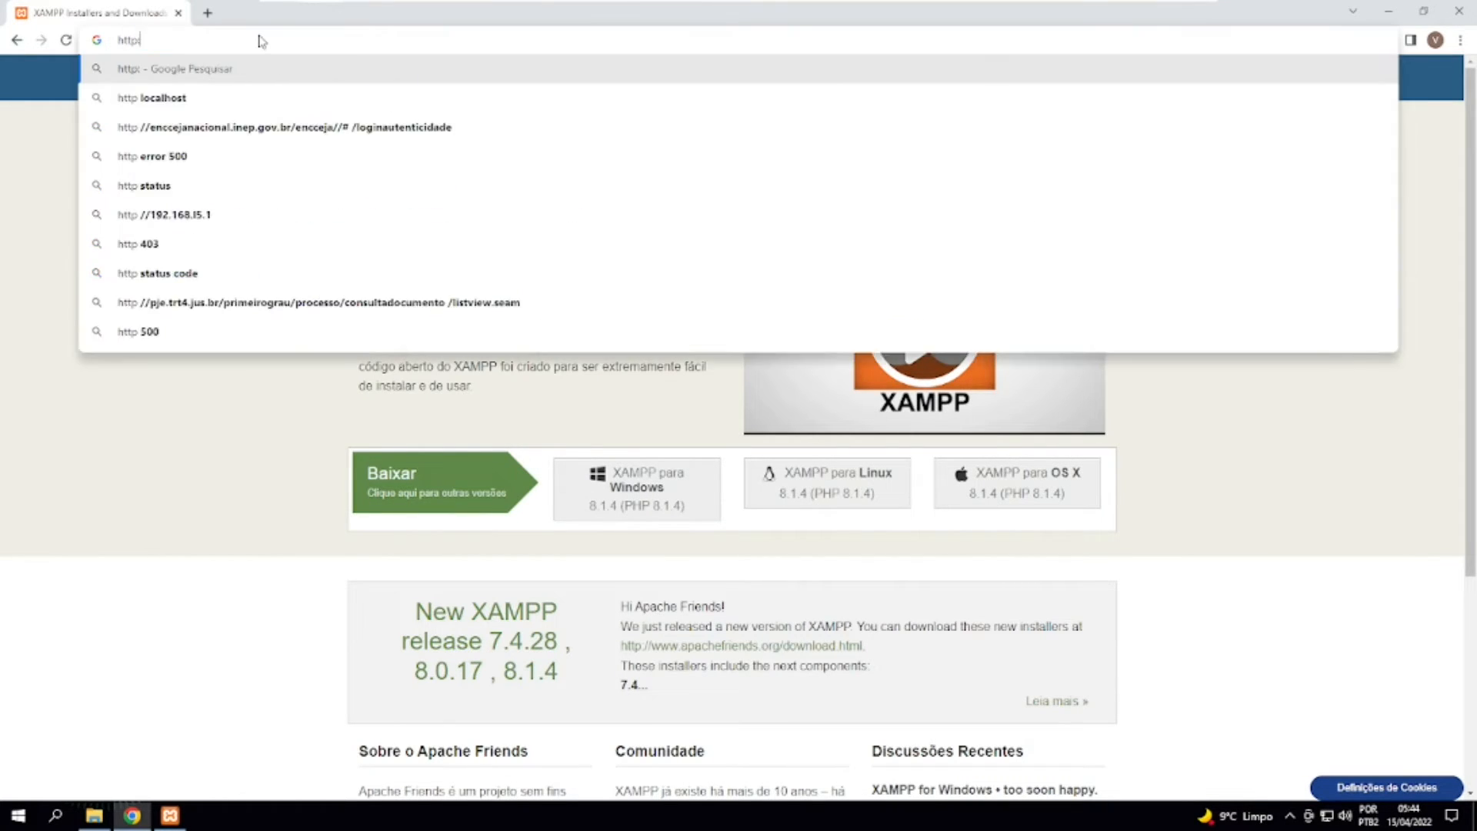
{"action": "type", "text": "//localhost"}
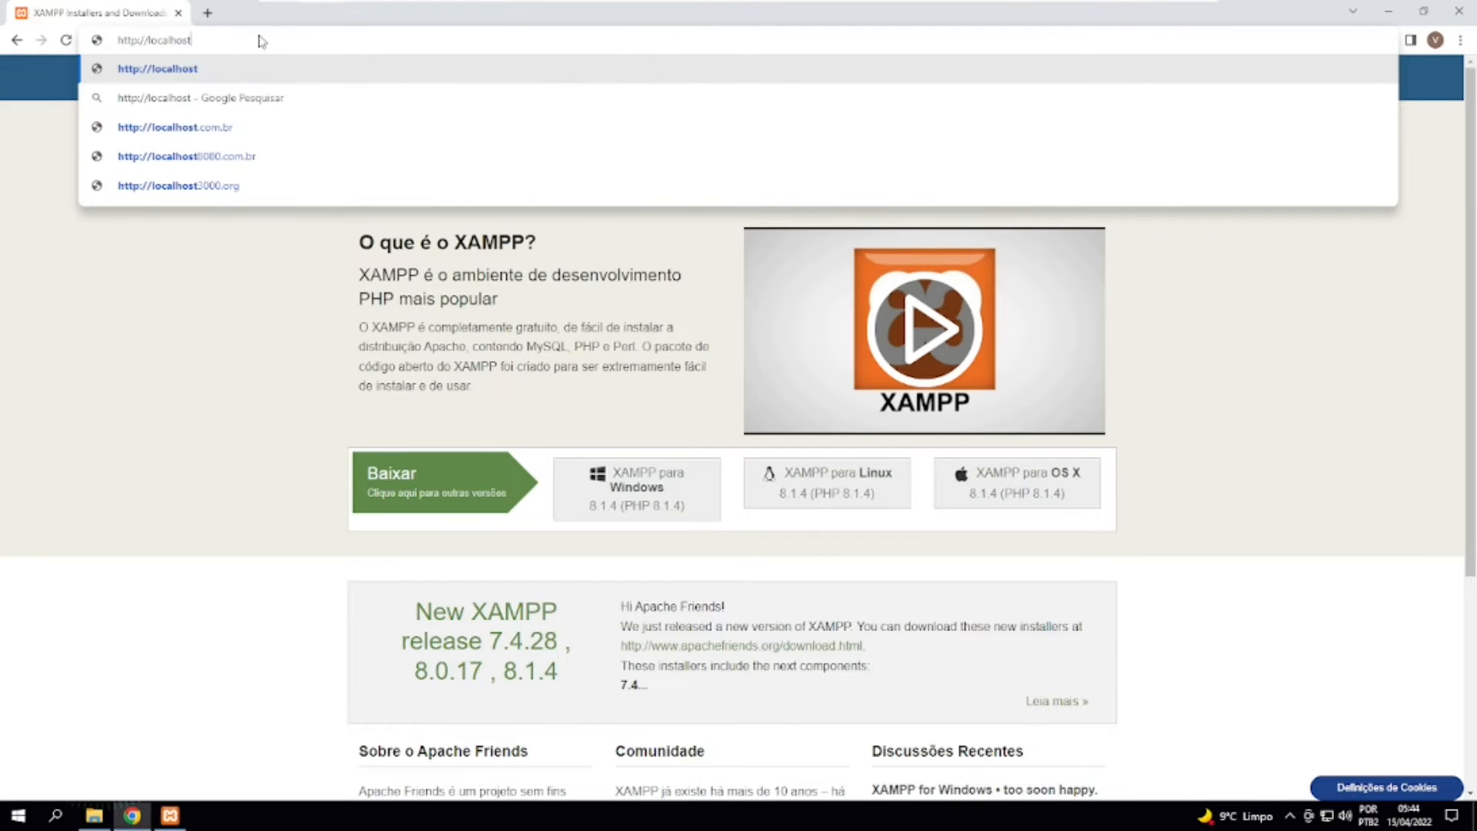
{"action": "key", "text": "Return"}
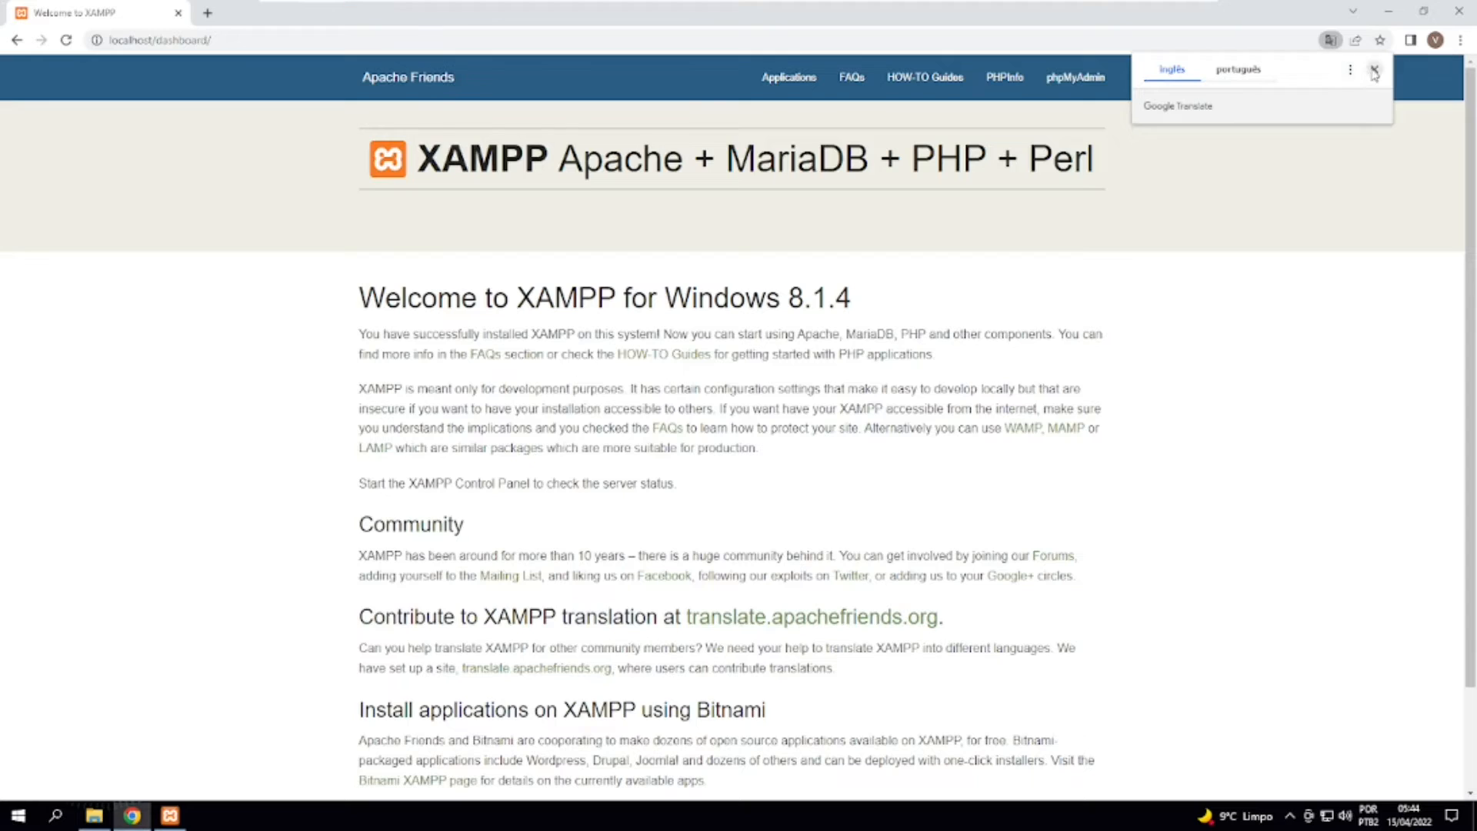
{"action": "left_click", "coordinate": [1374, 69]}
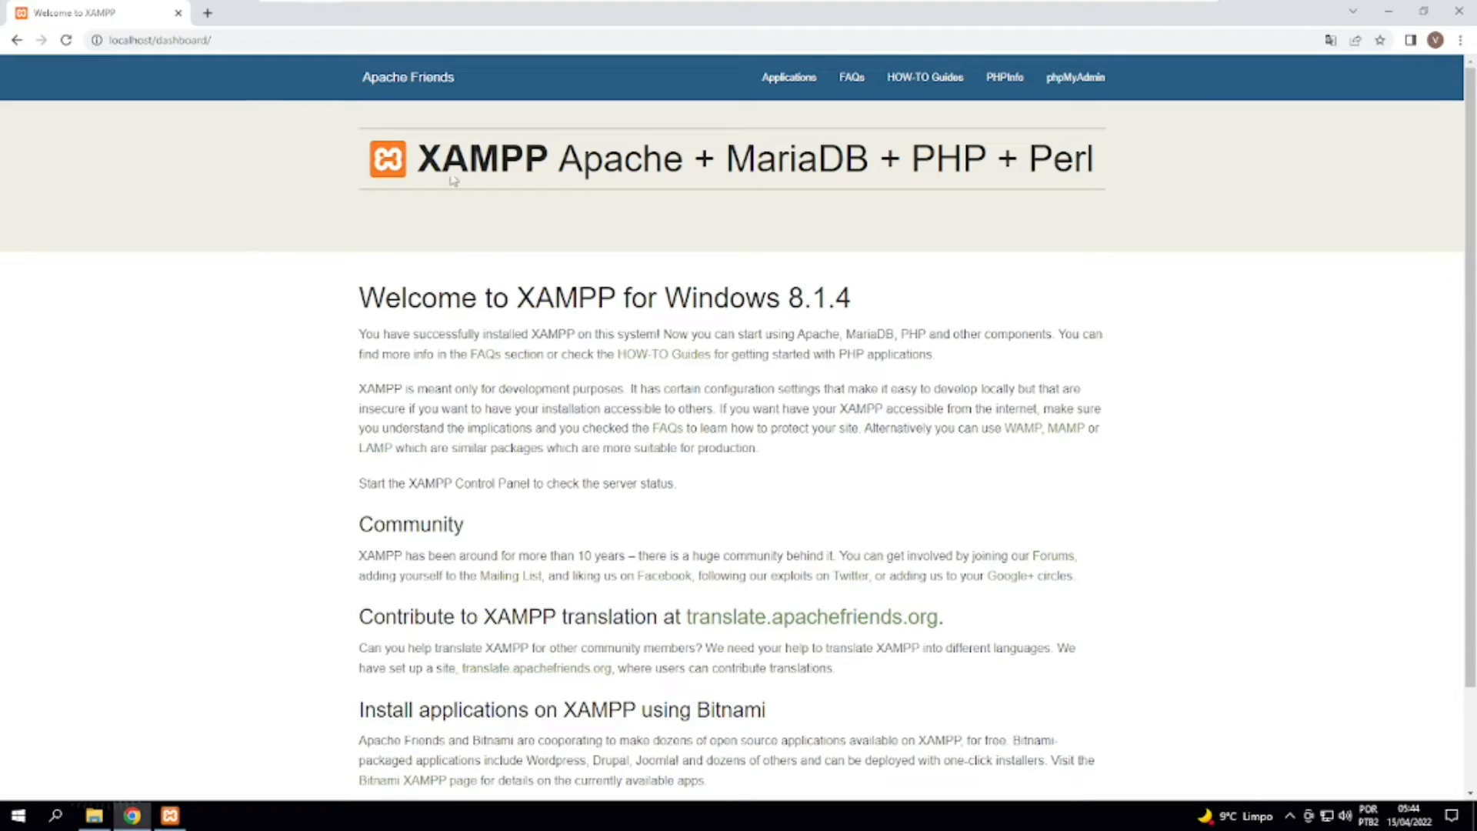
{"action": "left_click_drag", "start_coordinate": [582, 158], "coordinate": [692, 493]}
{"action": "left_click", "coordinate": [708, 520]}
{"action": "scroll", "coordinate": [548, 437], "scroll_direction": "down", "scroll_amount": 3}
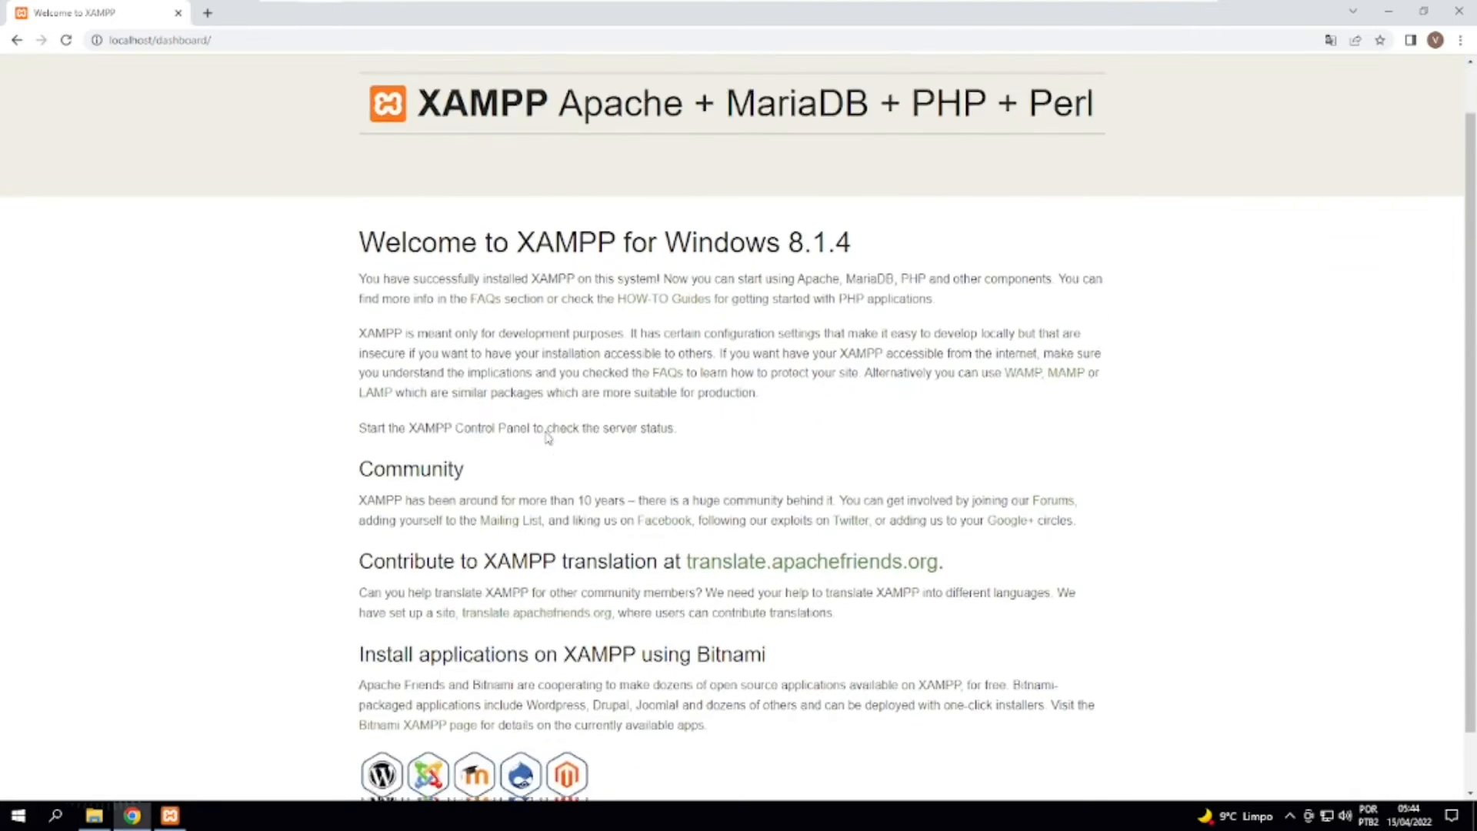
{"action": "scroll", "coordinate": [548, 437], "scroll_direction": "up", "scroll_amount": 2}
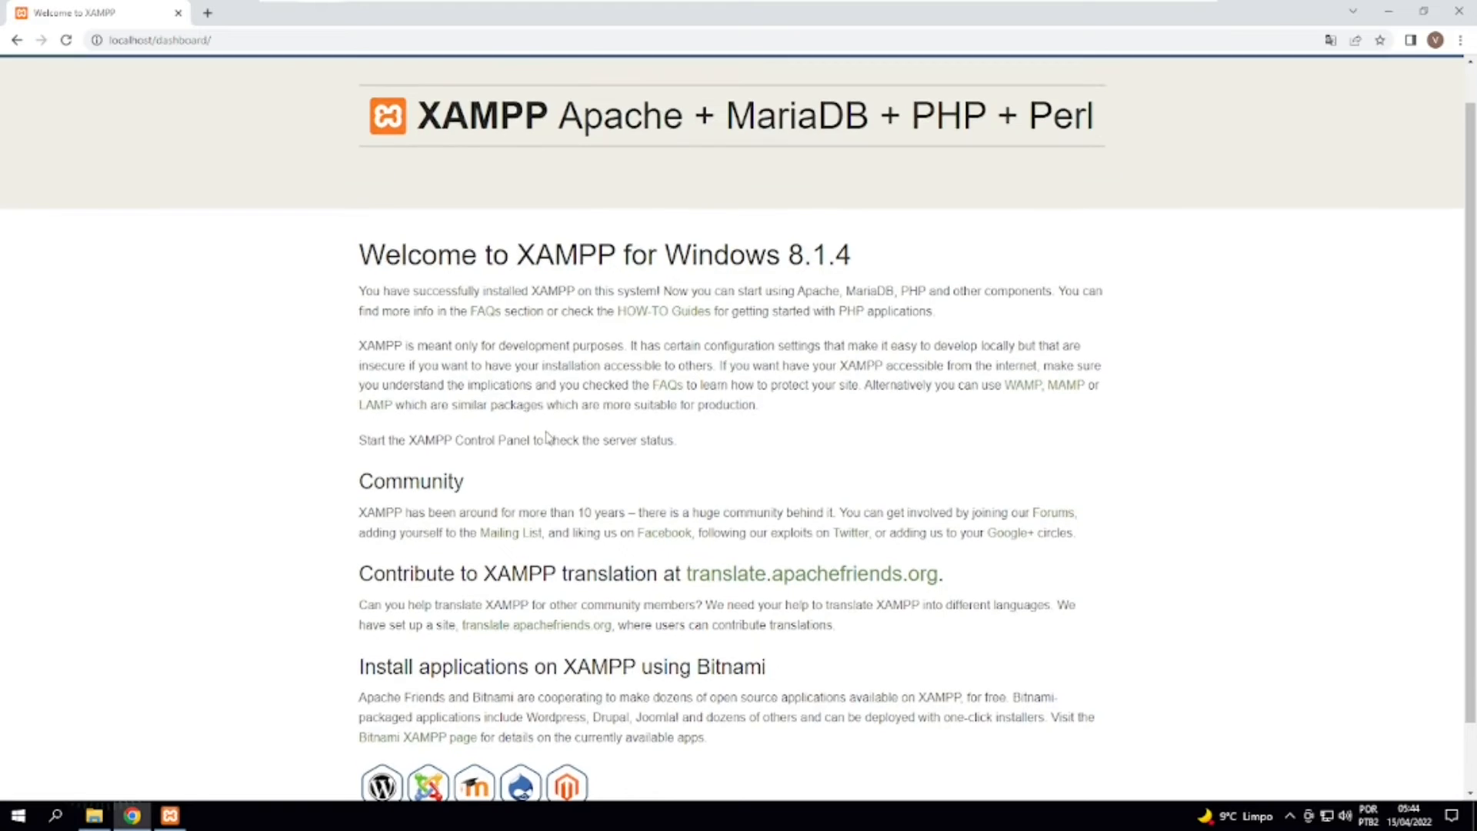
{"action": "scroll", "coordinate": [877, 357], "scroll_direction": "up", "scroll_amount": 1}
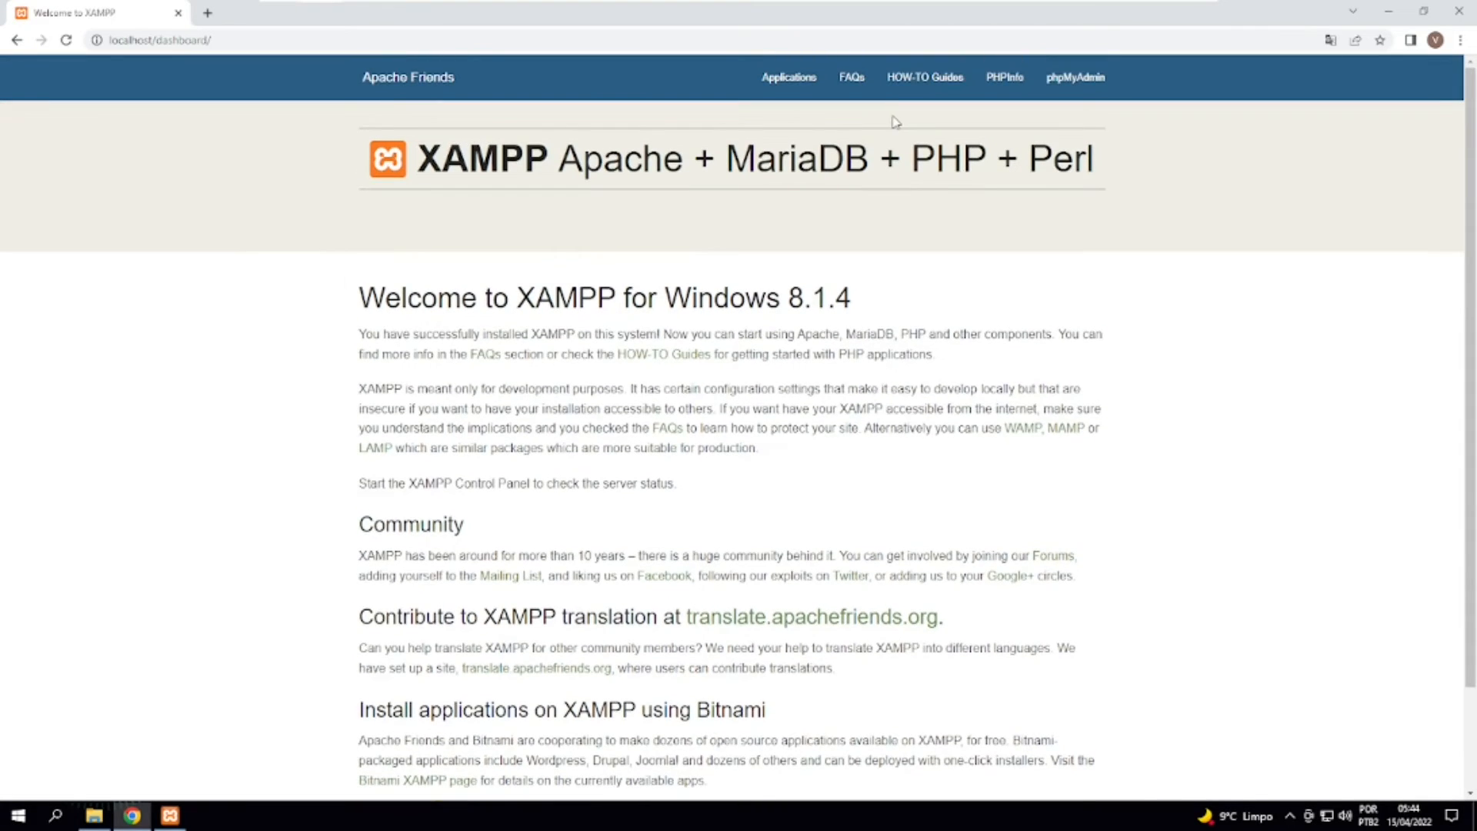
Open the PHPInfo page from the dashboard and check the PHP version and the loaded configuration file path.
{"action": "left_click", "coordinate": [997, 84]}
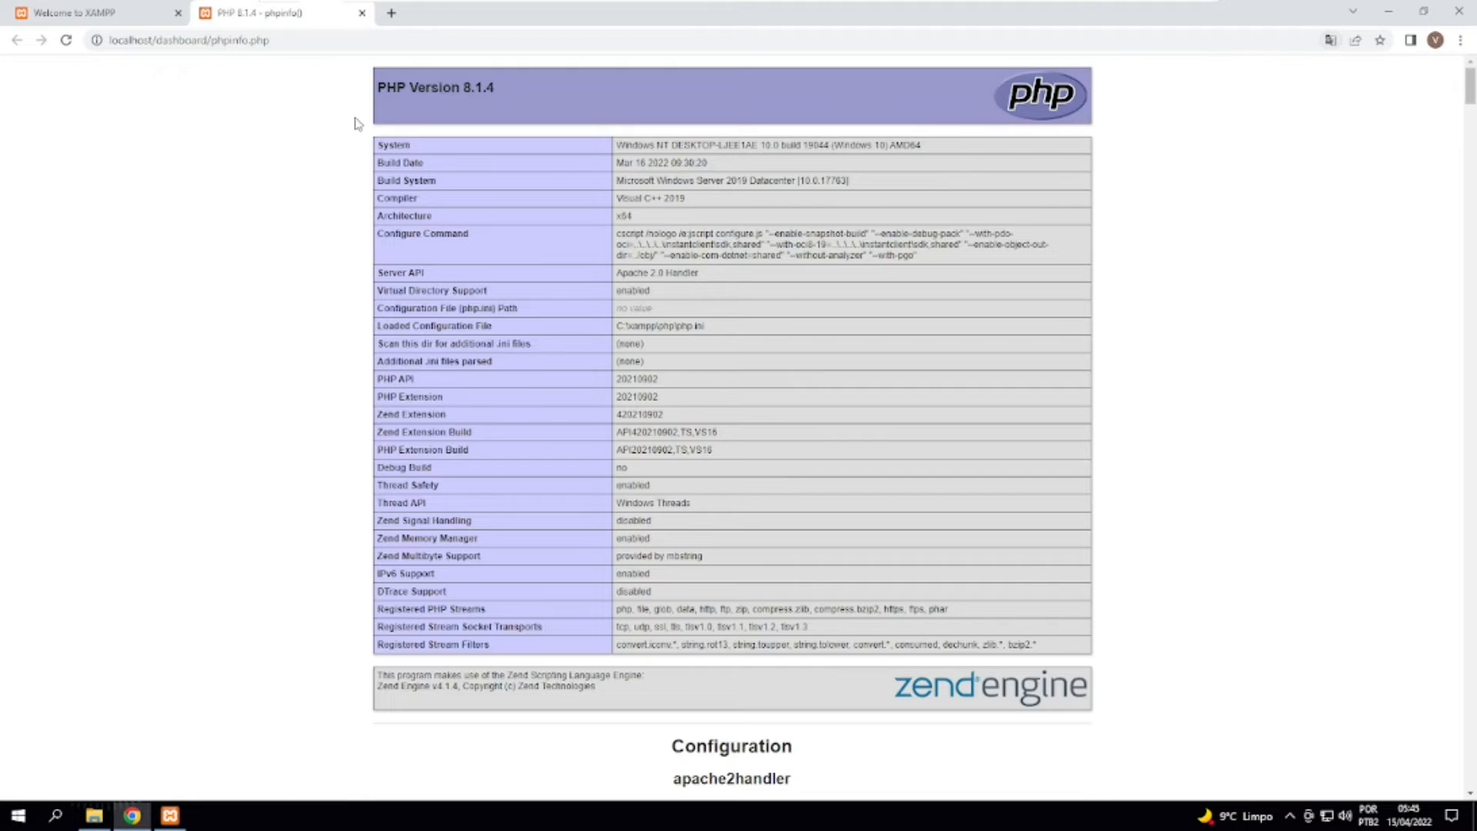
{"action": "left_click_drag", "start_coordinate": [386, 119], "coordinate": [817, 626]}
{"action": "left_click", "coordinate": [433, 152]}
{"action": "left_click_drag", "start_coordinate": [425, 101], "coordinate": [500, 93]}
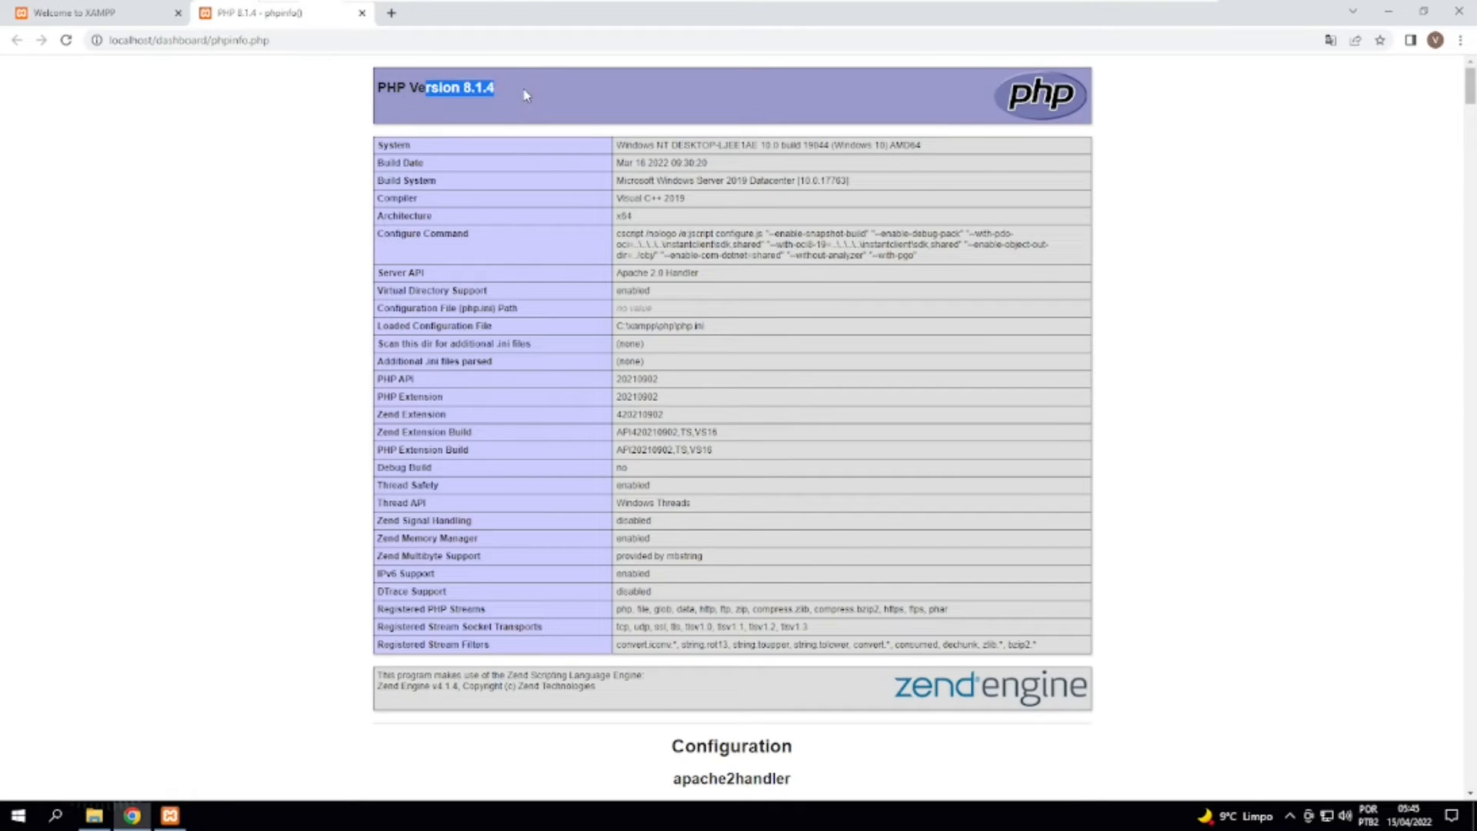
{"action": "left_click_drag", "start_coordinate": [716, 331], "coordinate": [630, 326]}
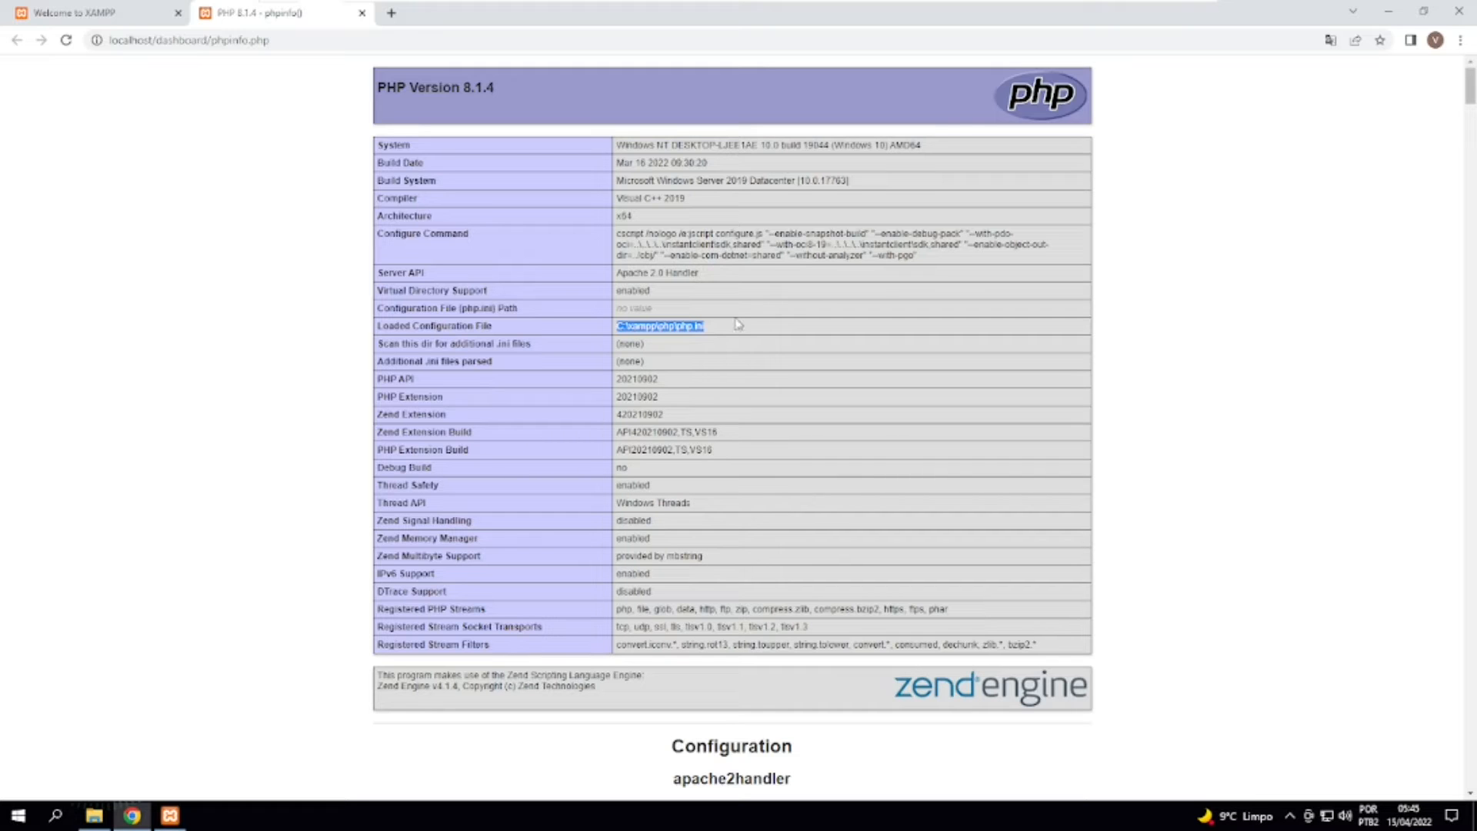
Look through the Apache, environment, core directive and extension sections of the PHPInfo page.
{"action": "scroll", "coordinate": [757, 337], "scroll_direction": "down", "scroll_amount": 3}
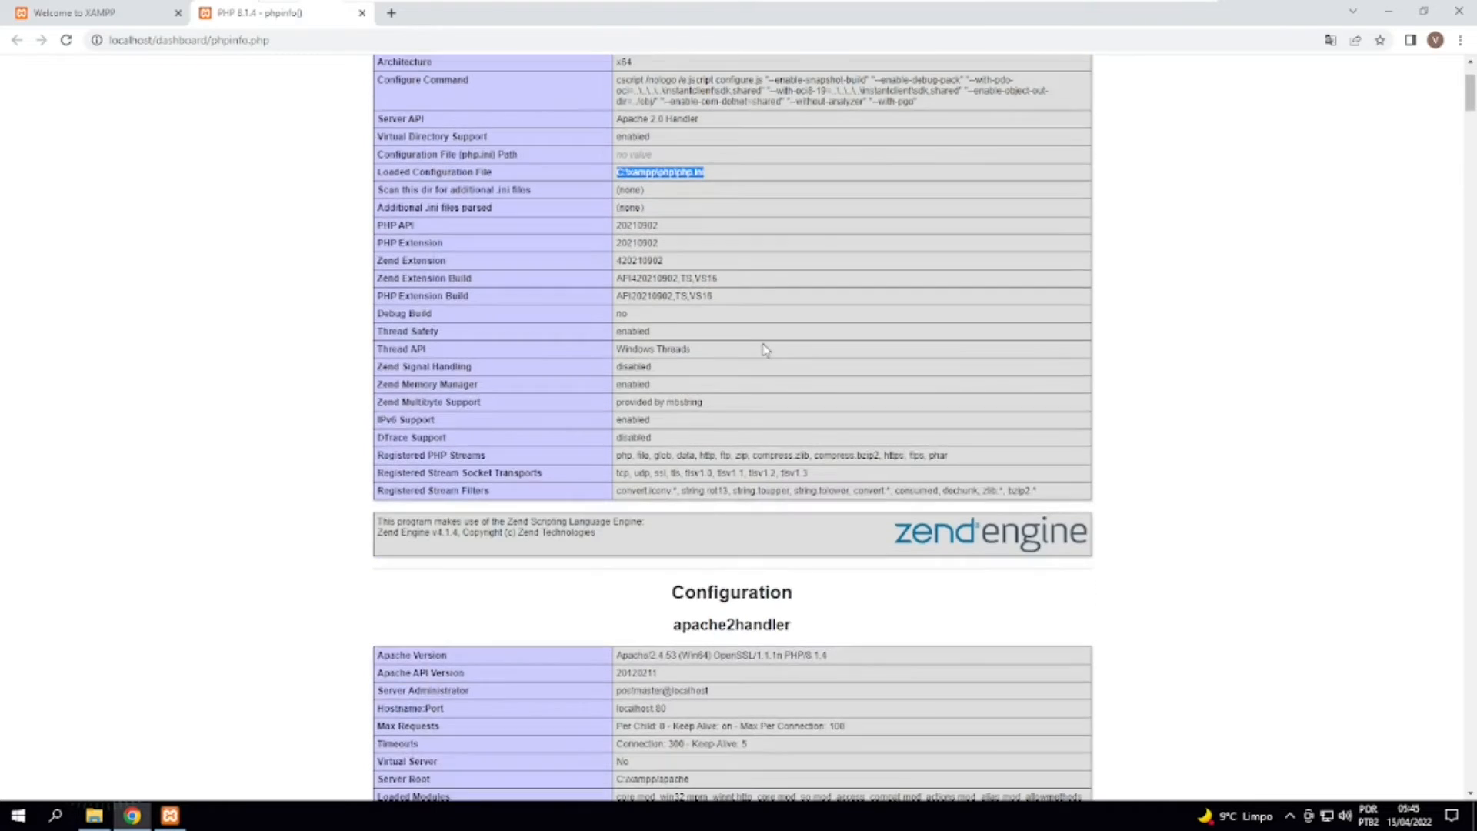
{"action": "scroll", "coordinate": [678, 325], "scroll_direction": "down", "scroll_amount": 7}
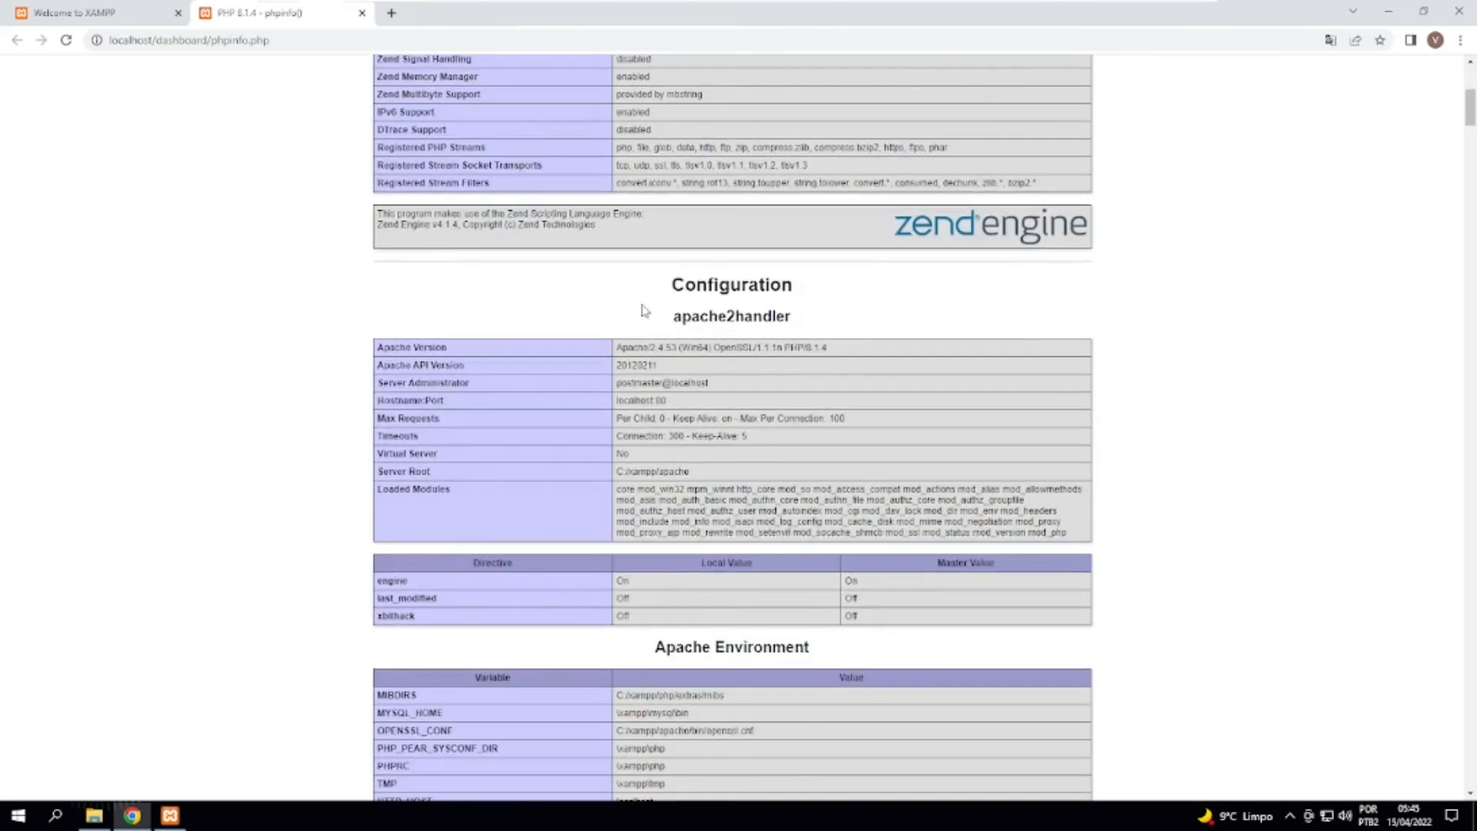
{"action": "left_click_drag", "start_coordinate": [681, 382], "coordinate": [767, 517]}
{"action": "scroll", "coordinate": [767, 517], "scroll_direction": "down", "scroll_amount": 20}
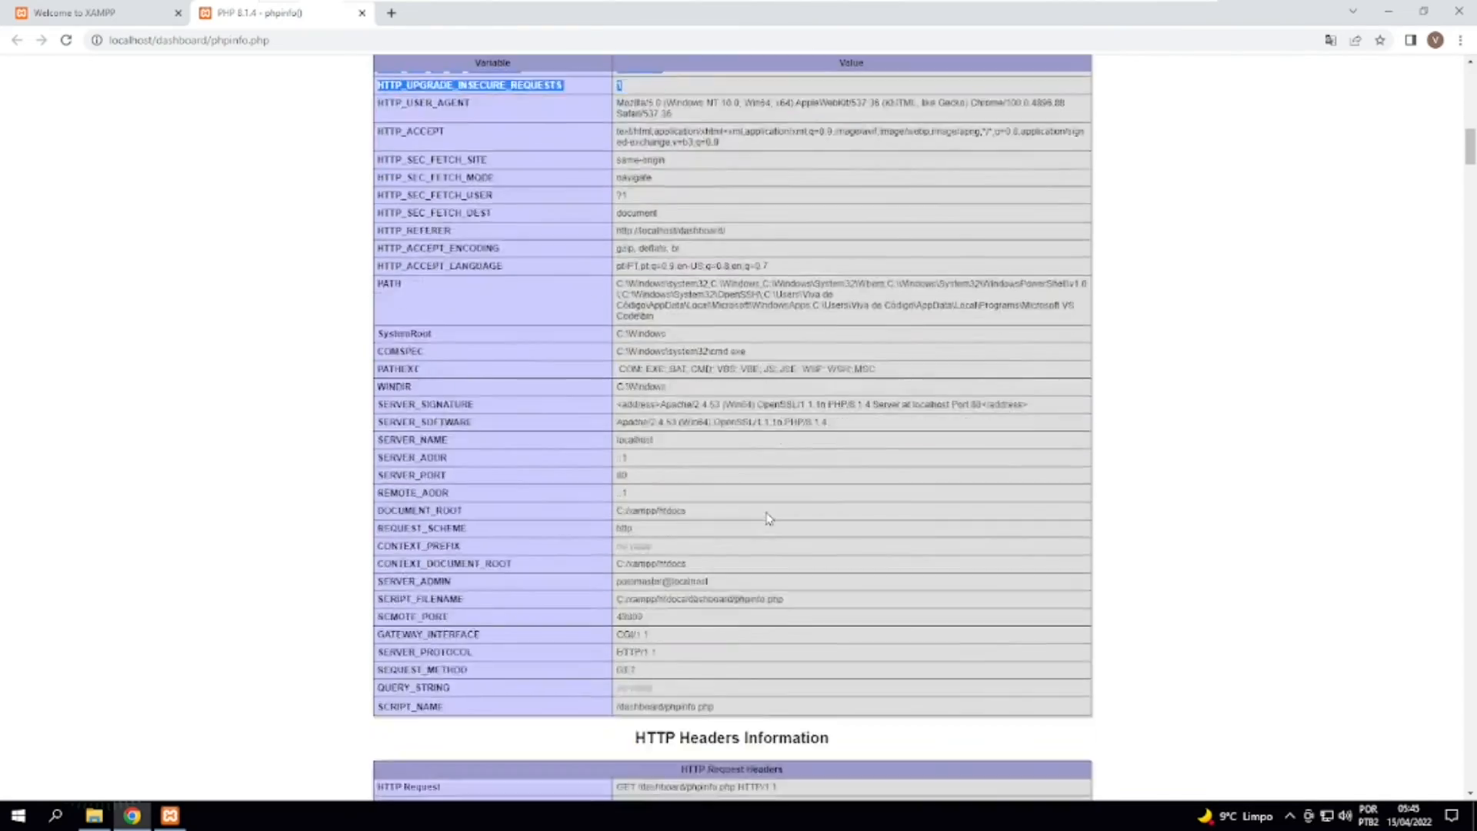
{"action": "scroll", "coordinate": [768, 517], "scroll_direction": "down", "scroll_amount": 20}
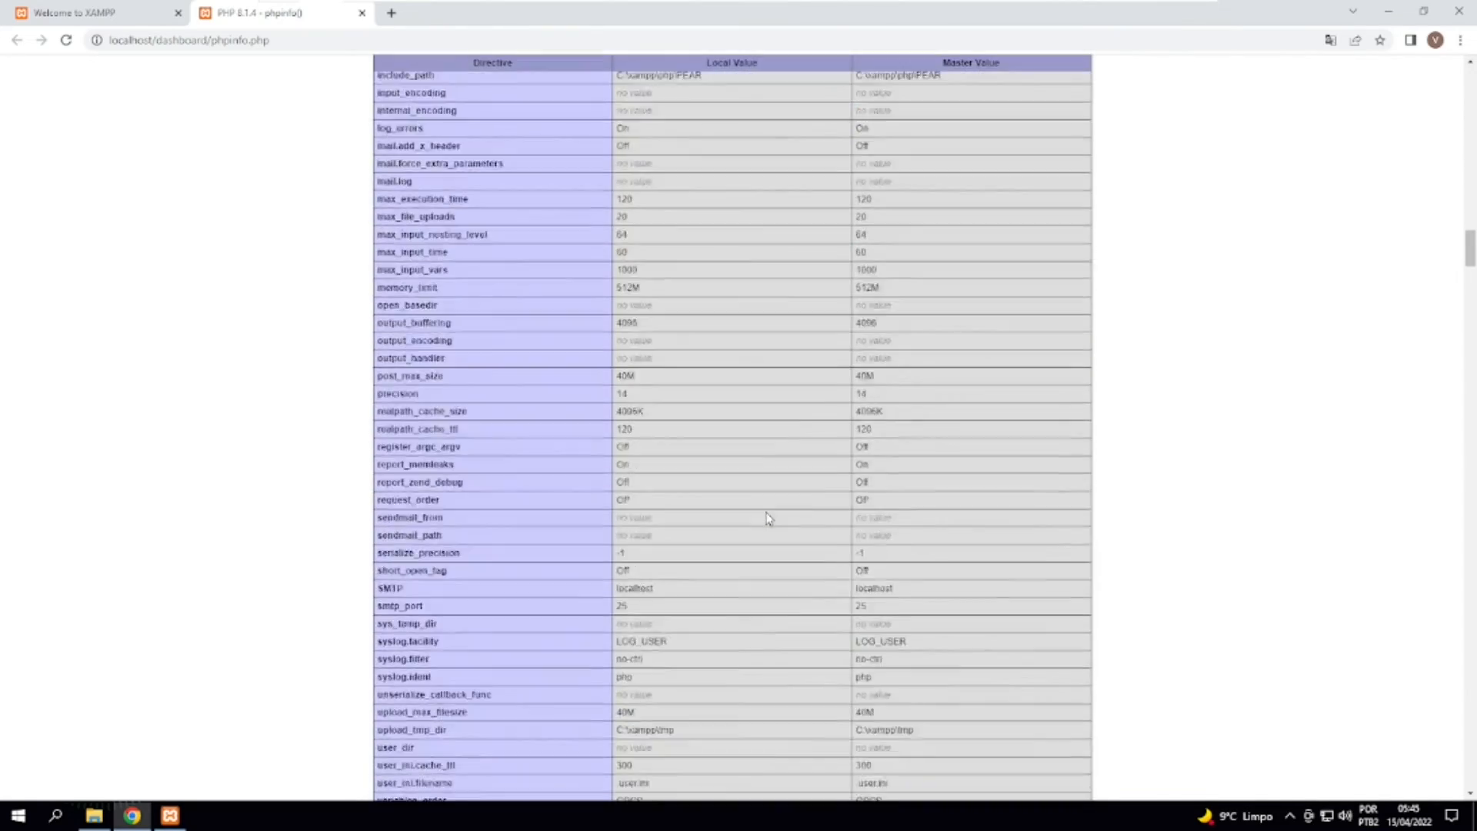
{"action": "scroll", "coordinate": [767, 517], "scroll_direction": "down", "scroll_amount": 20}
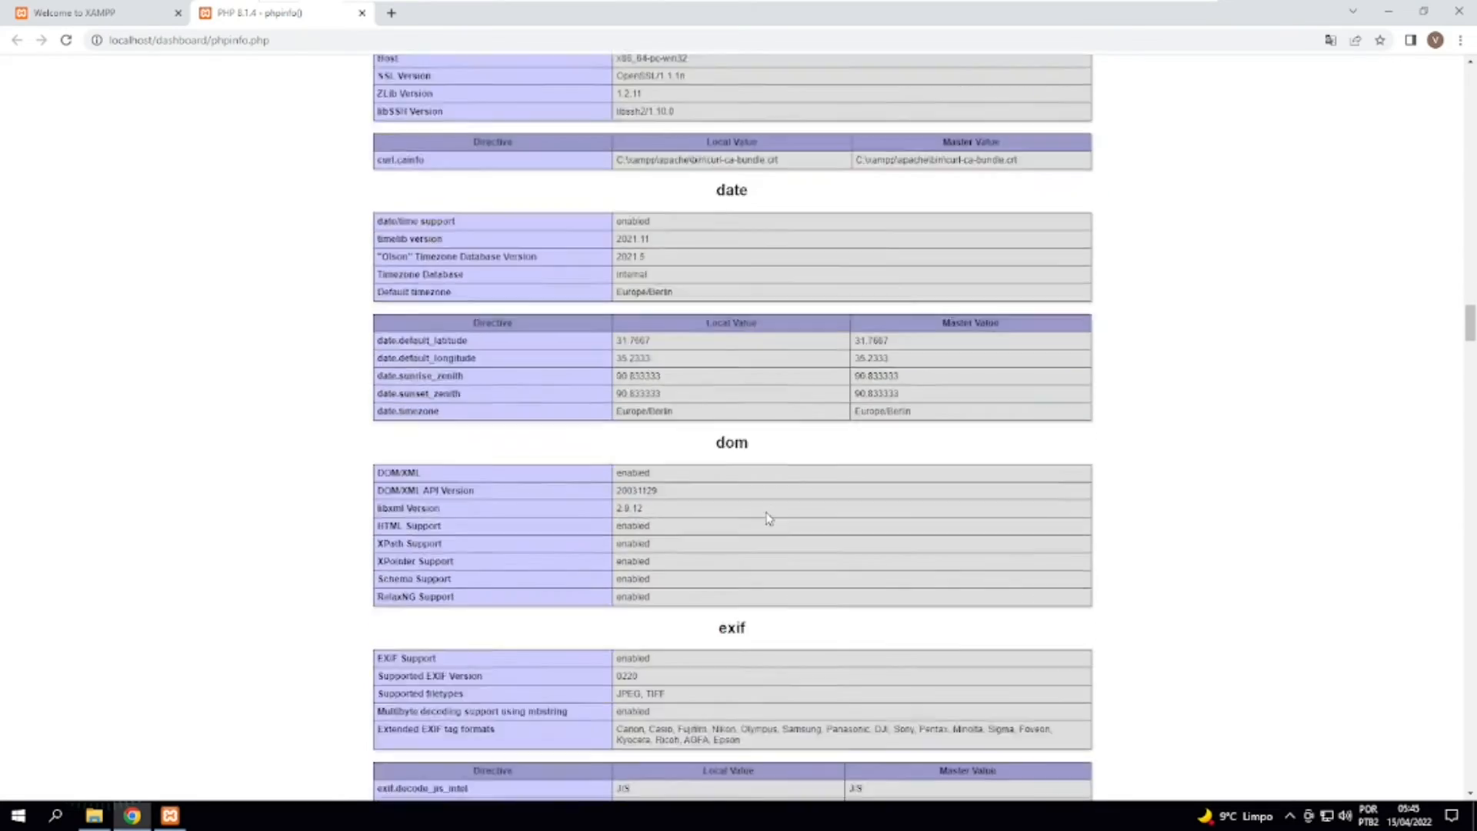
{"action": "scroll", "coordinate": [767, 517], "scroll_direction": "up", "scroll_amount": 20}
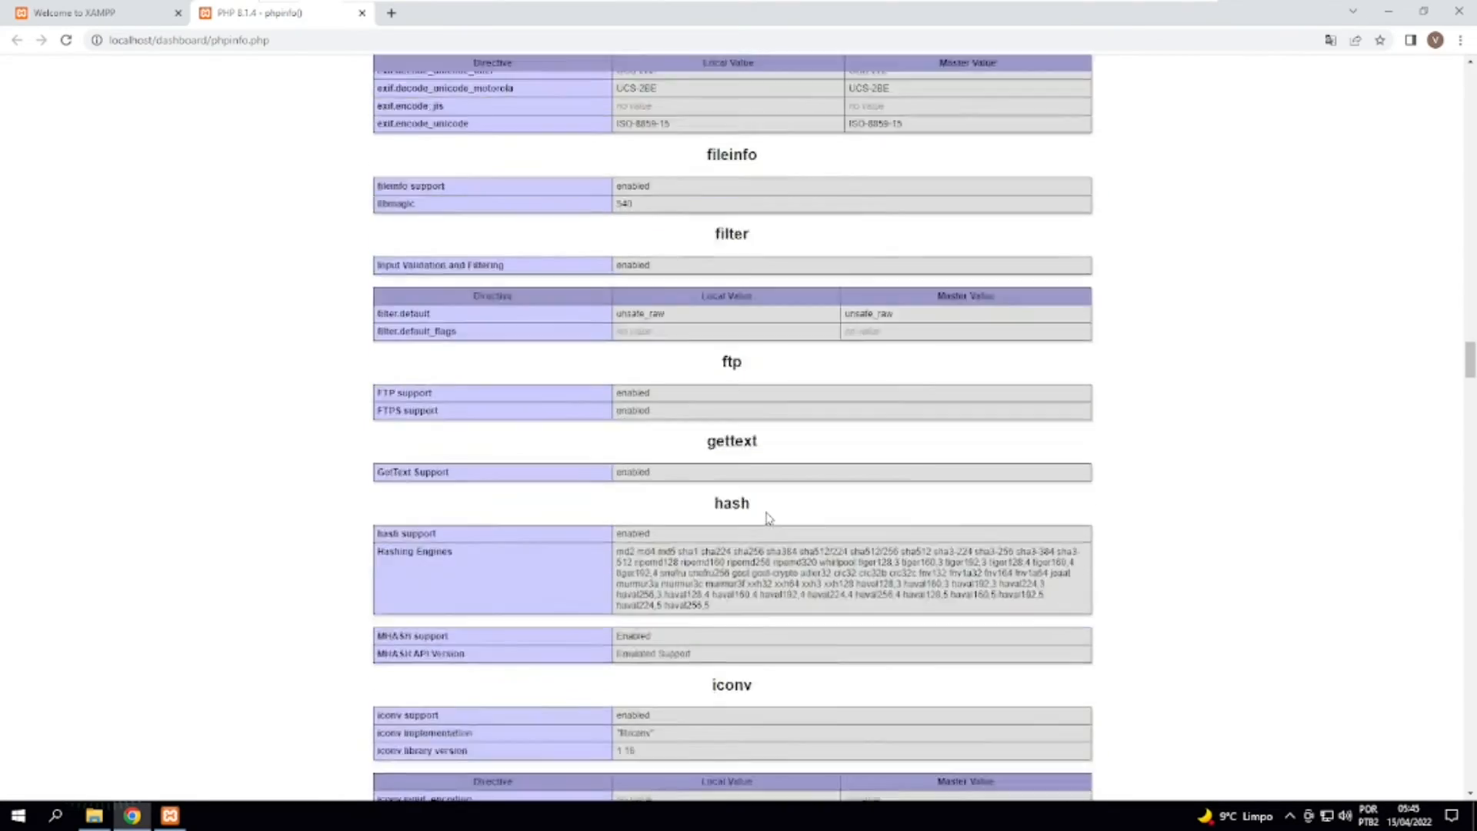
{"action": "scroll", "coordinate": [767, 518], "scroll_direction": "up", "scroll_amount": 20}
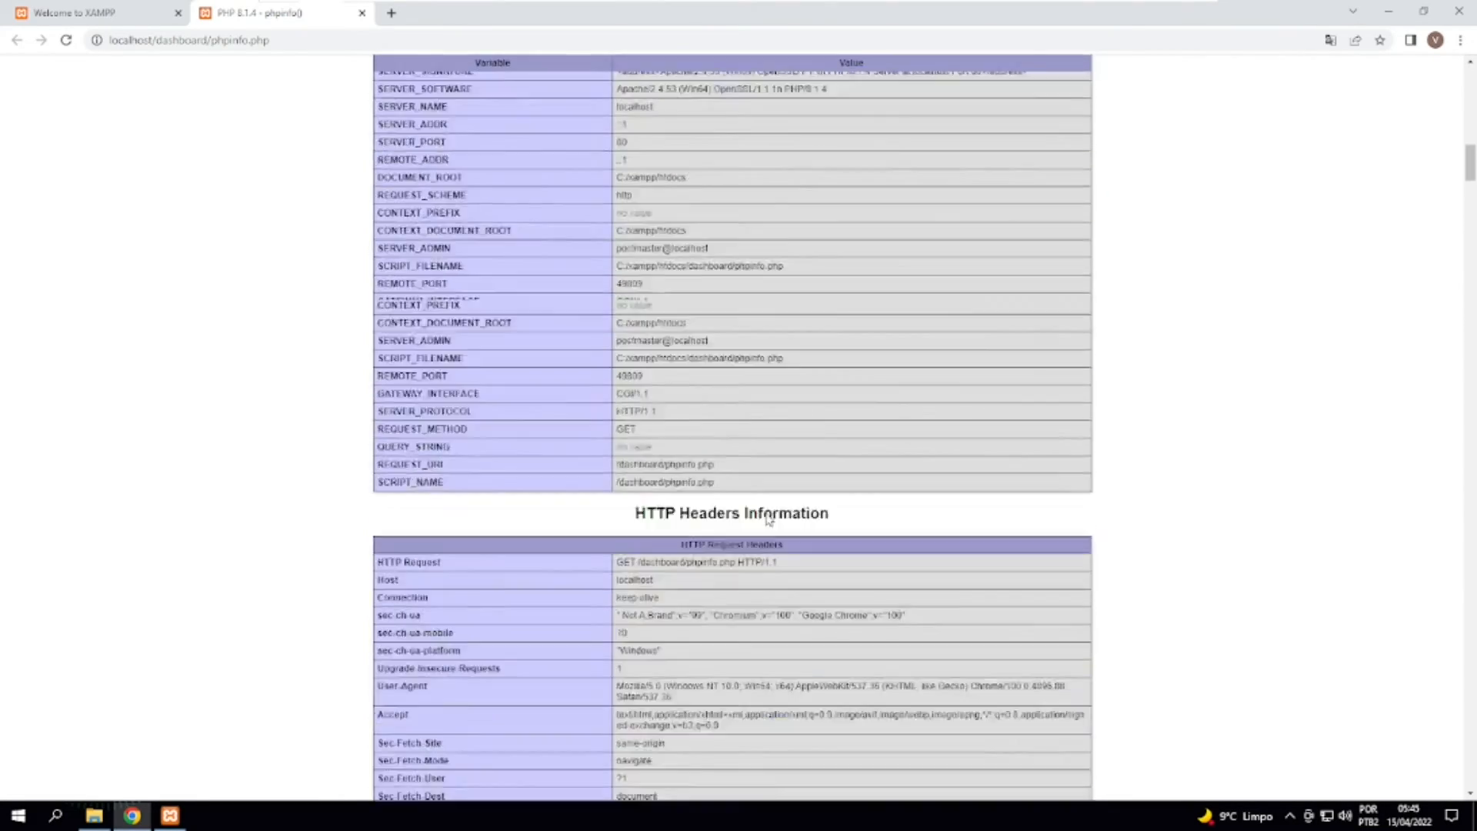
Open phpMyAdmin from the XAMPP dashboard, view the database list and inspect the tables of the mysql database.
{"action": "left_click", "coordinate": [72, 10]}
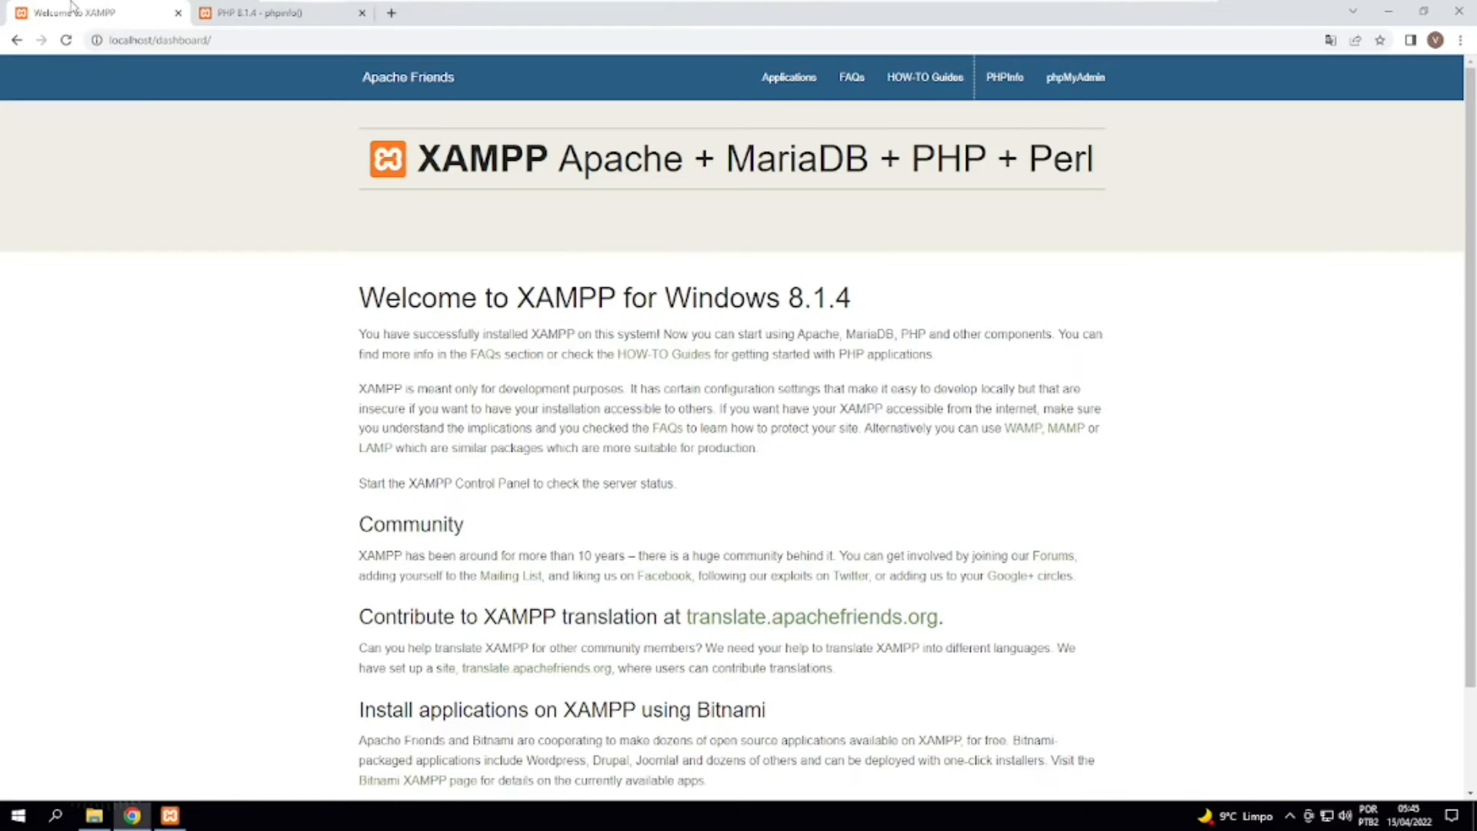
{"action": "left_click", "coordinate": [1068, 80]}
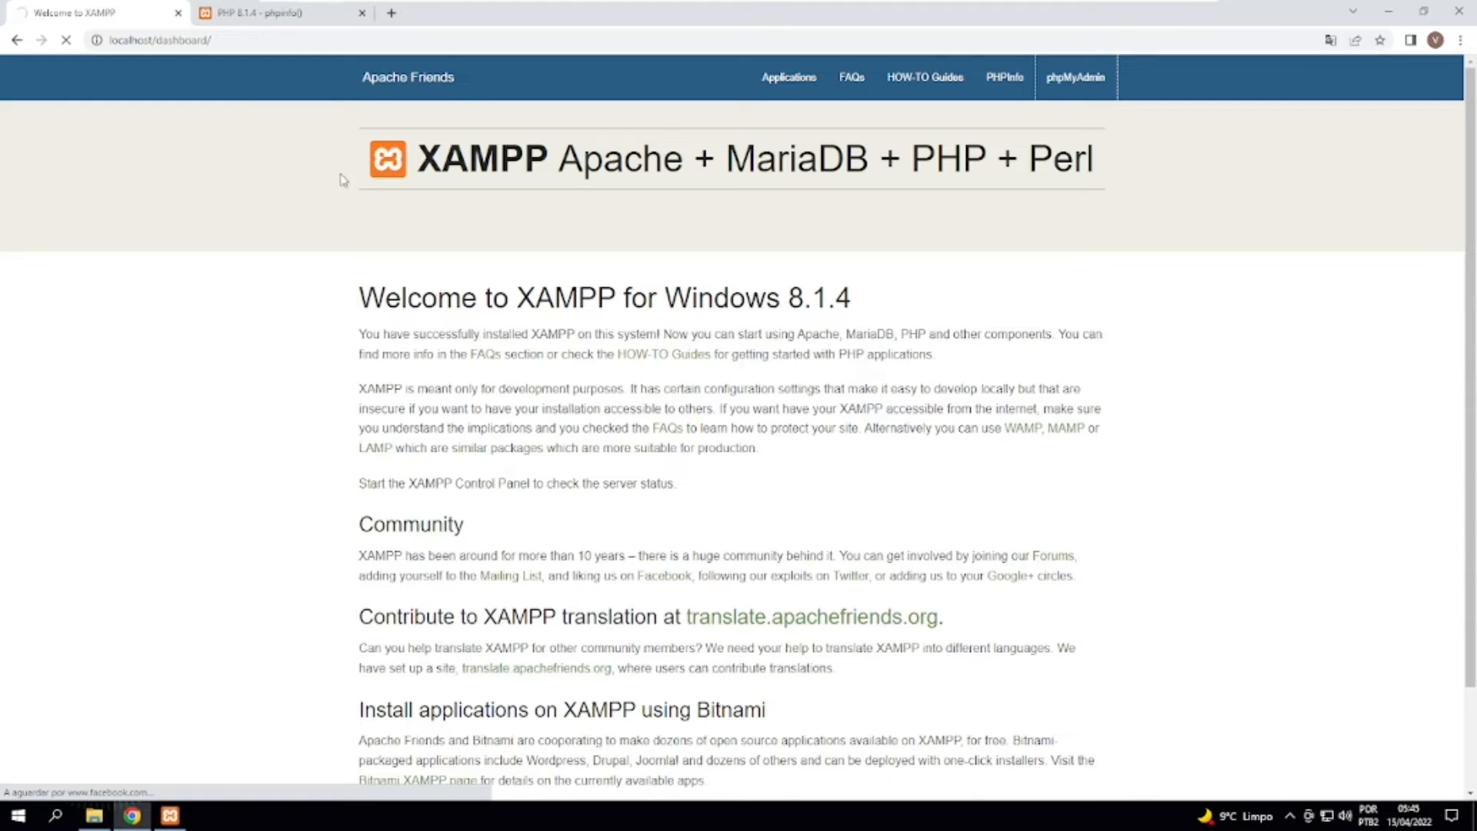
{"action": "double_click", "coordinate": [177, 42]}
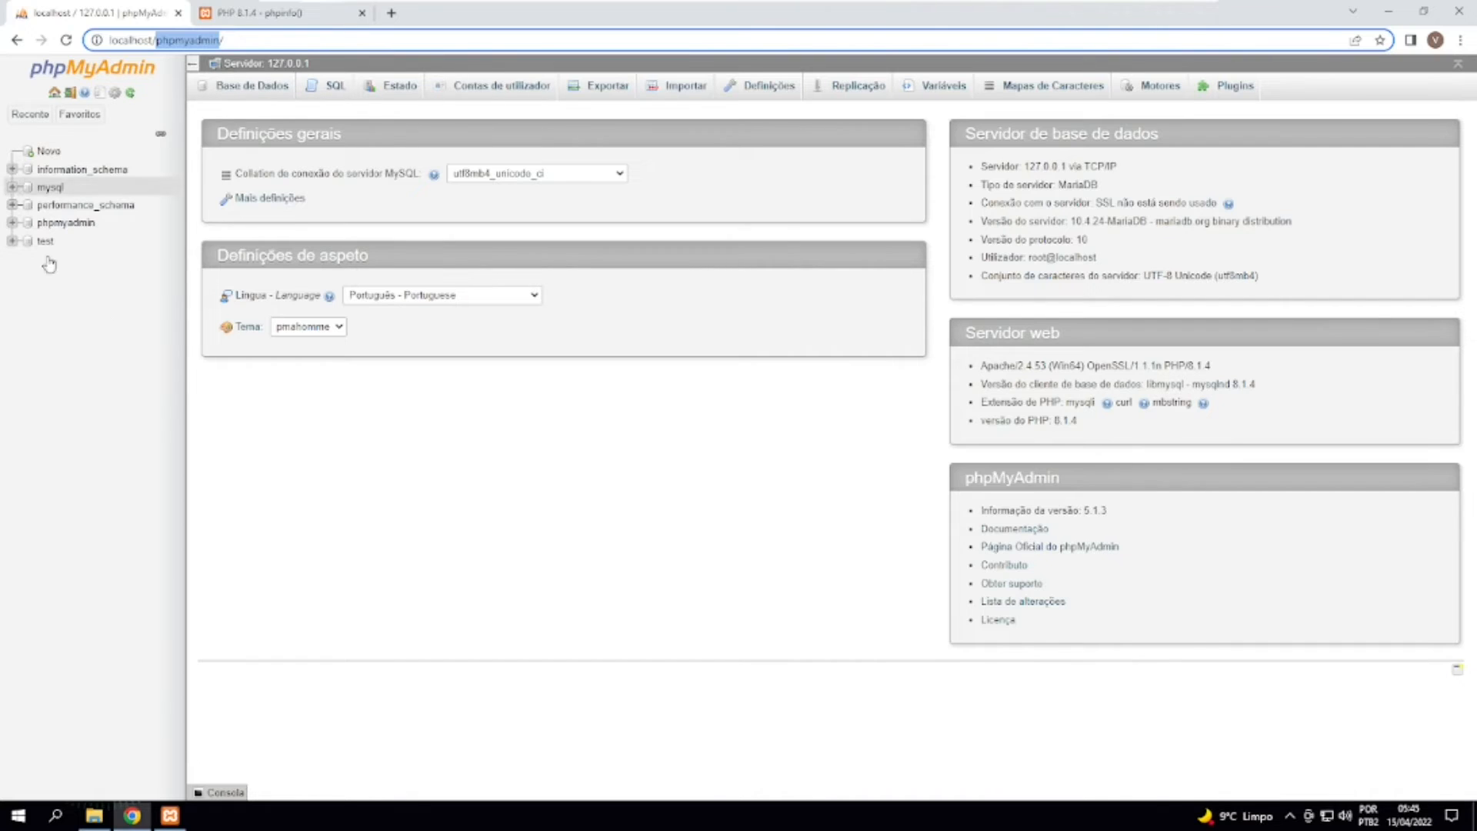
{"action": "left_click", "coordinate": [253, 91]}
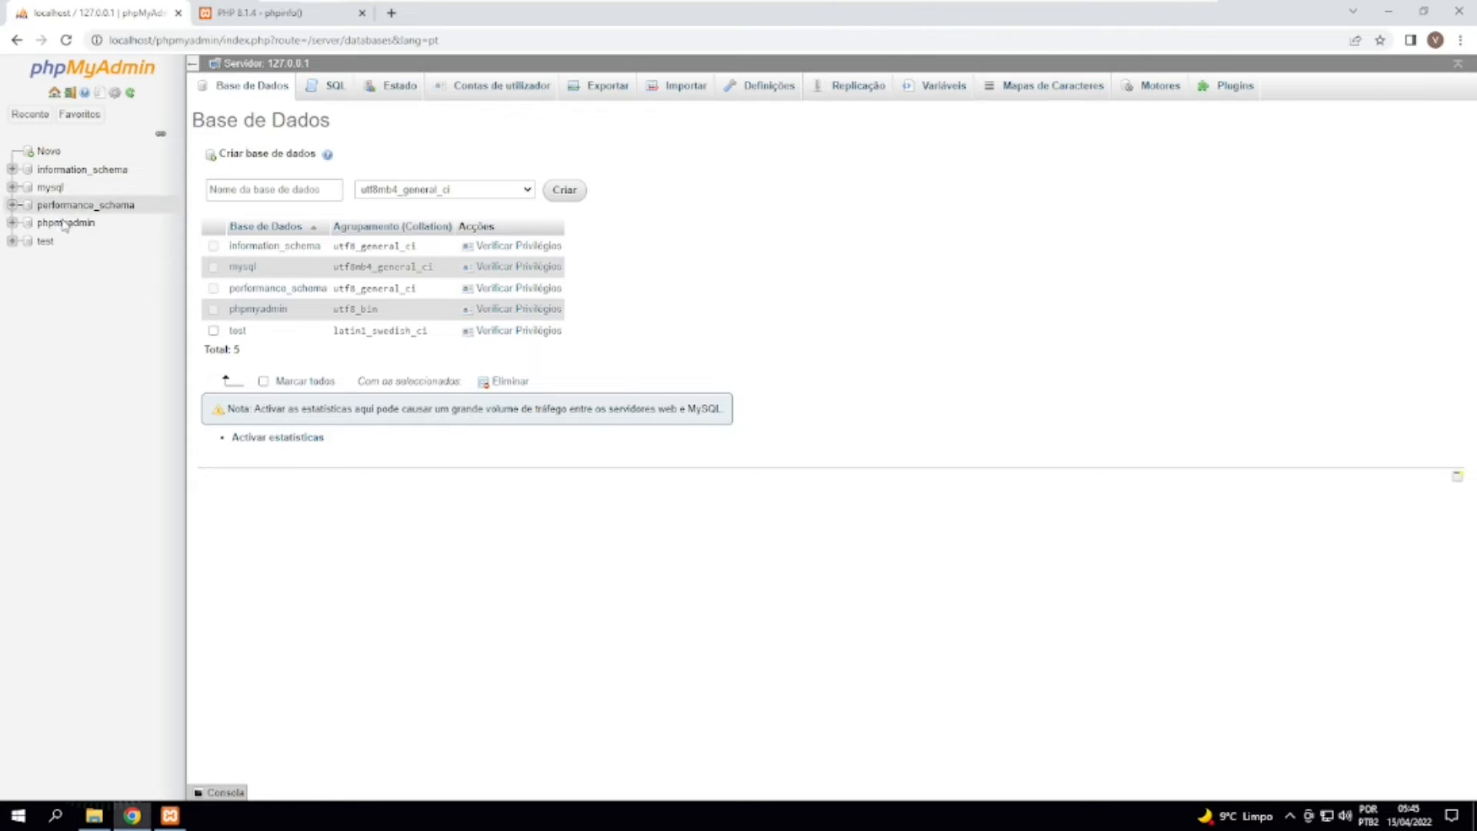
{"action": "left_click", "coordinate": [54, 190]}
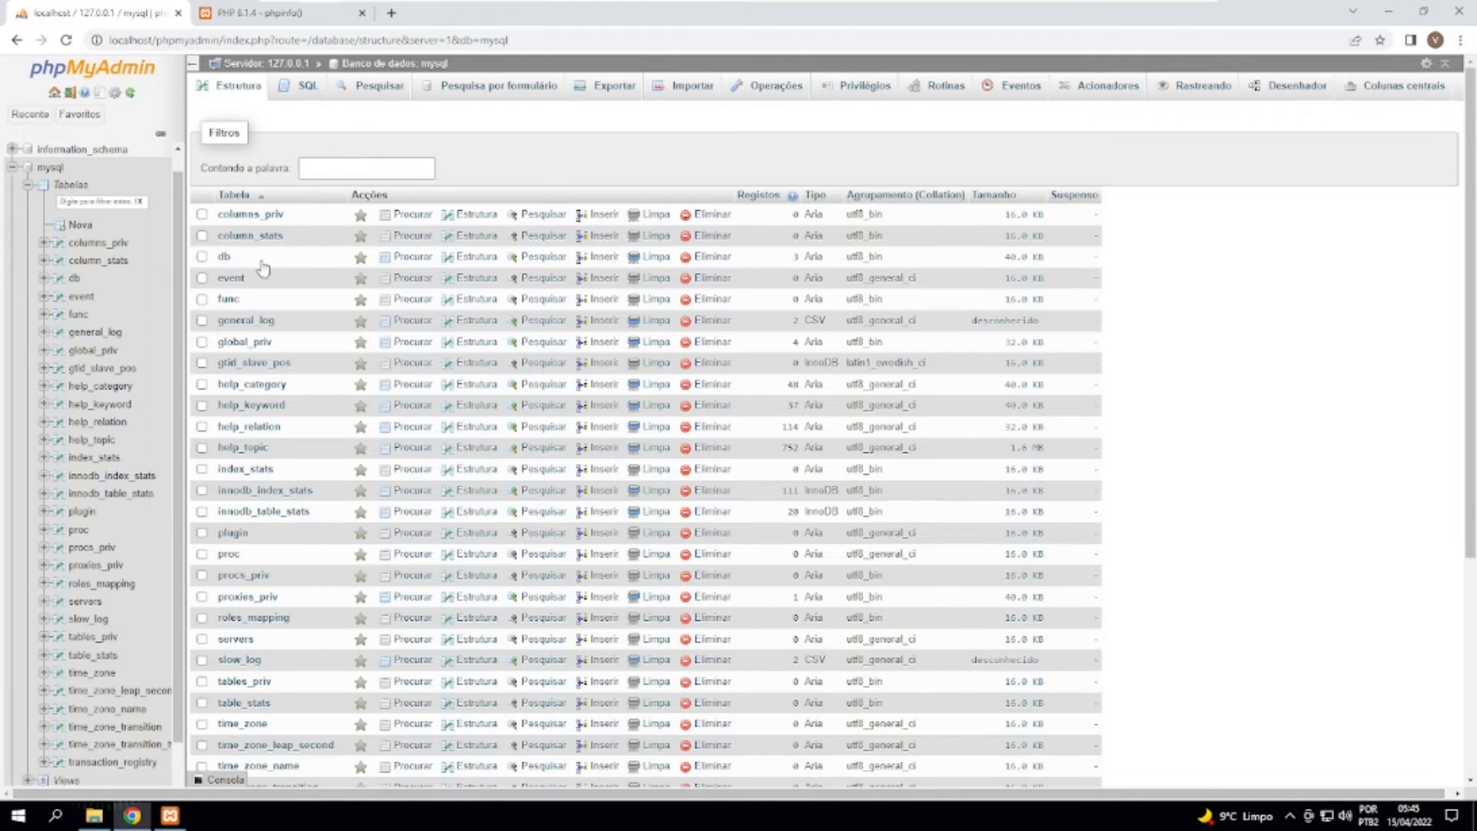
{"action": "left_click", "coordinate": [11, 167]}
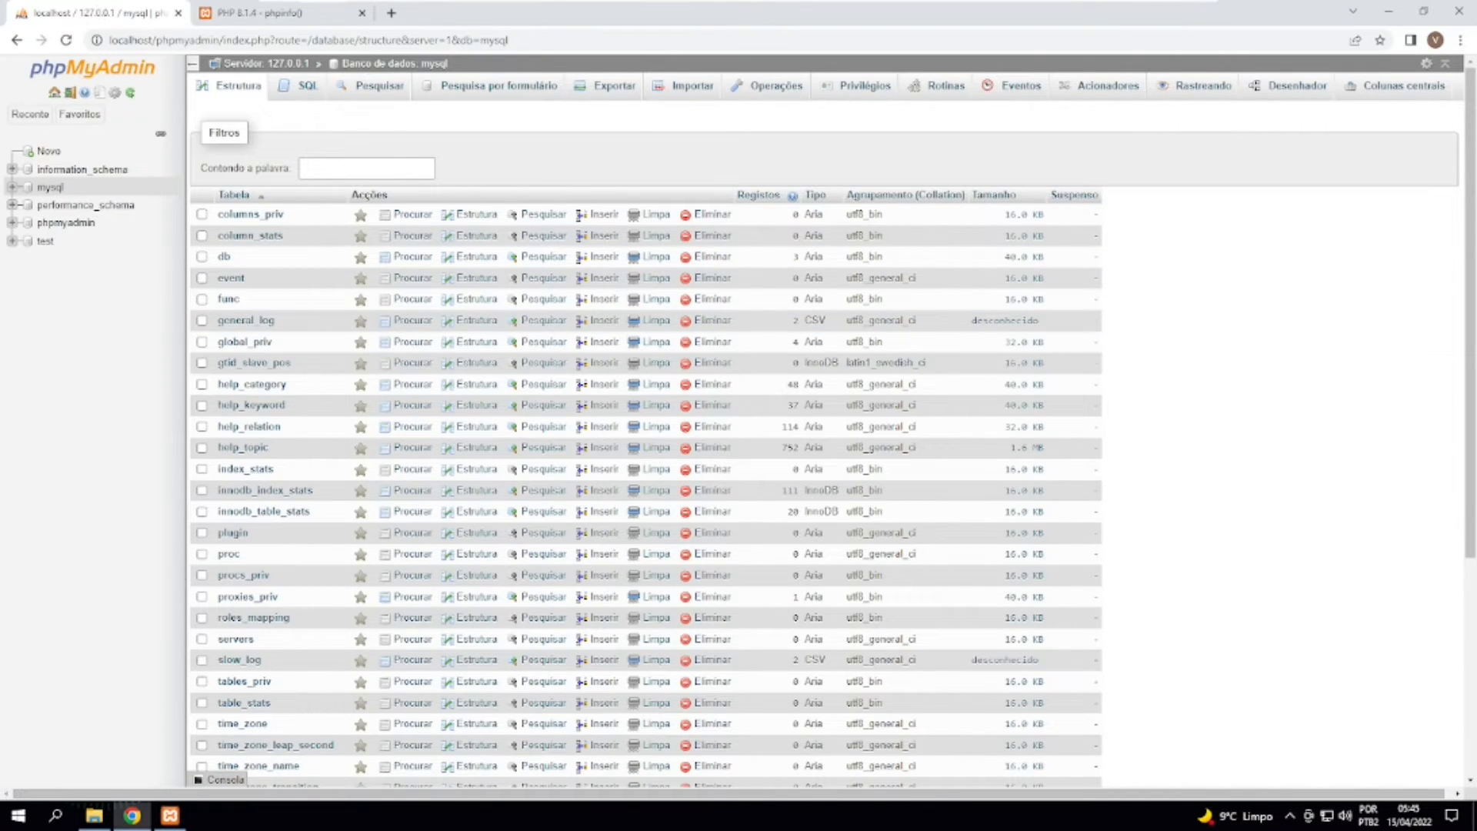
Bring up the XAMPP Control Panel, move its window aside, and open the C:\xampp\htdocs folder in File Explorer.
{"action": "left_click", "coordinate": [170, 815]}
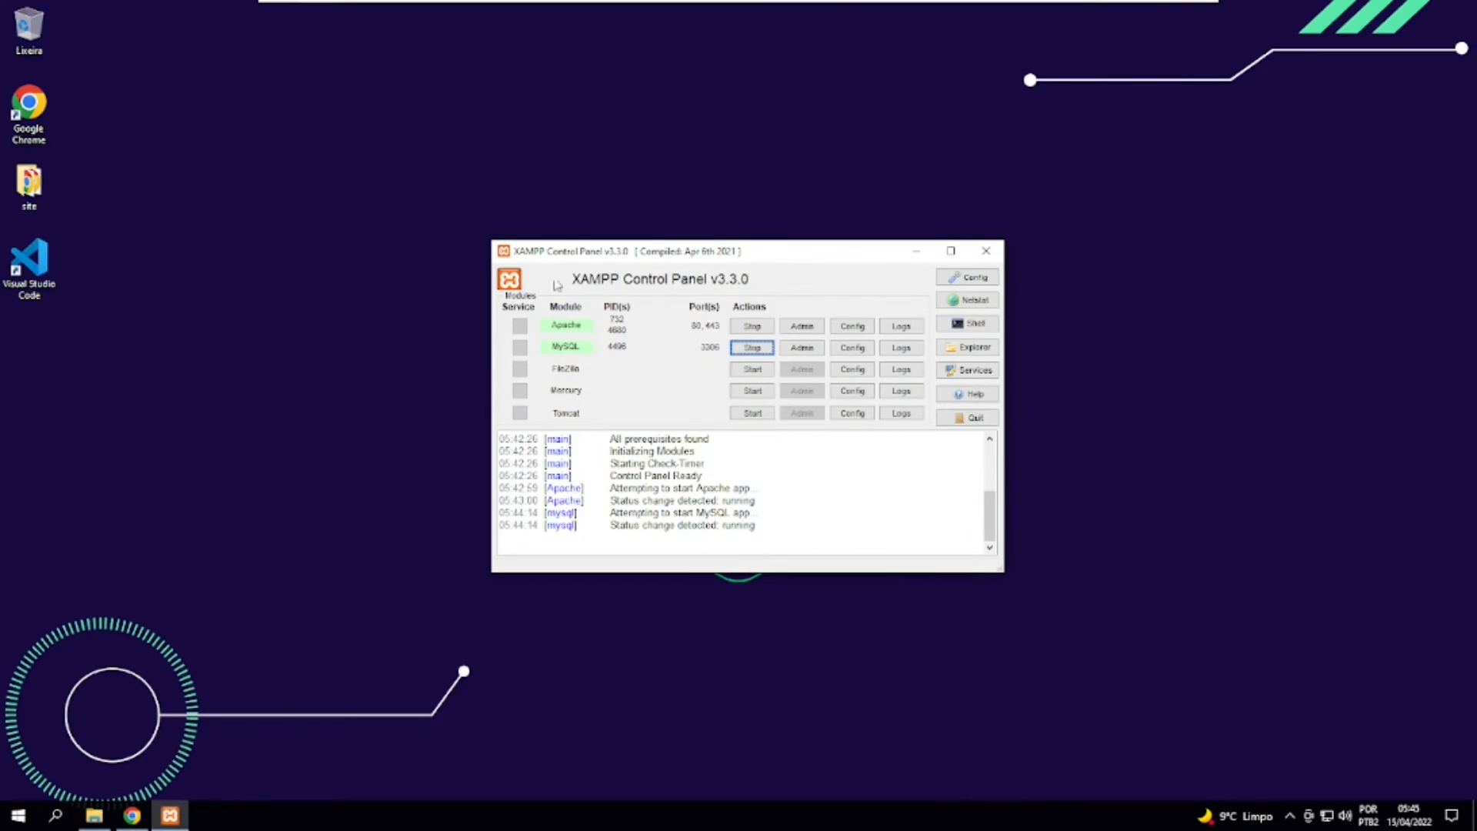
{"action": "left_click_drag", "start_coordinate": [570, 256], "coordinate": [489, 235]}
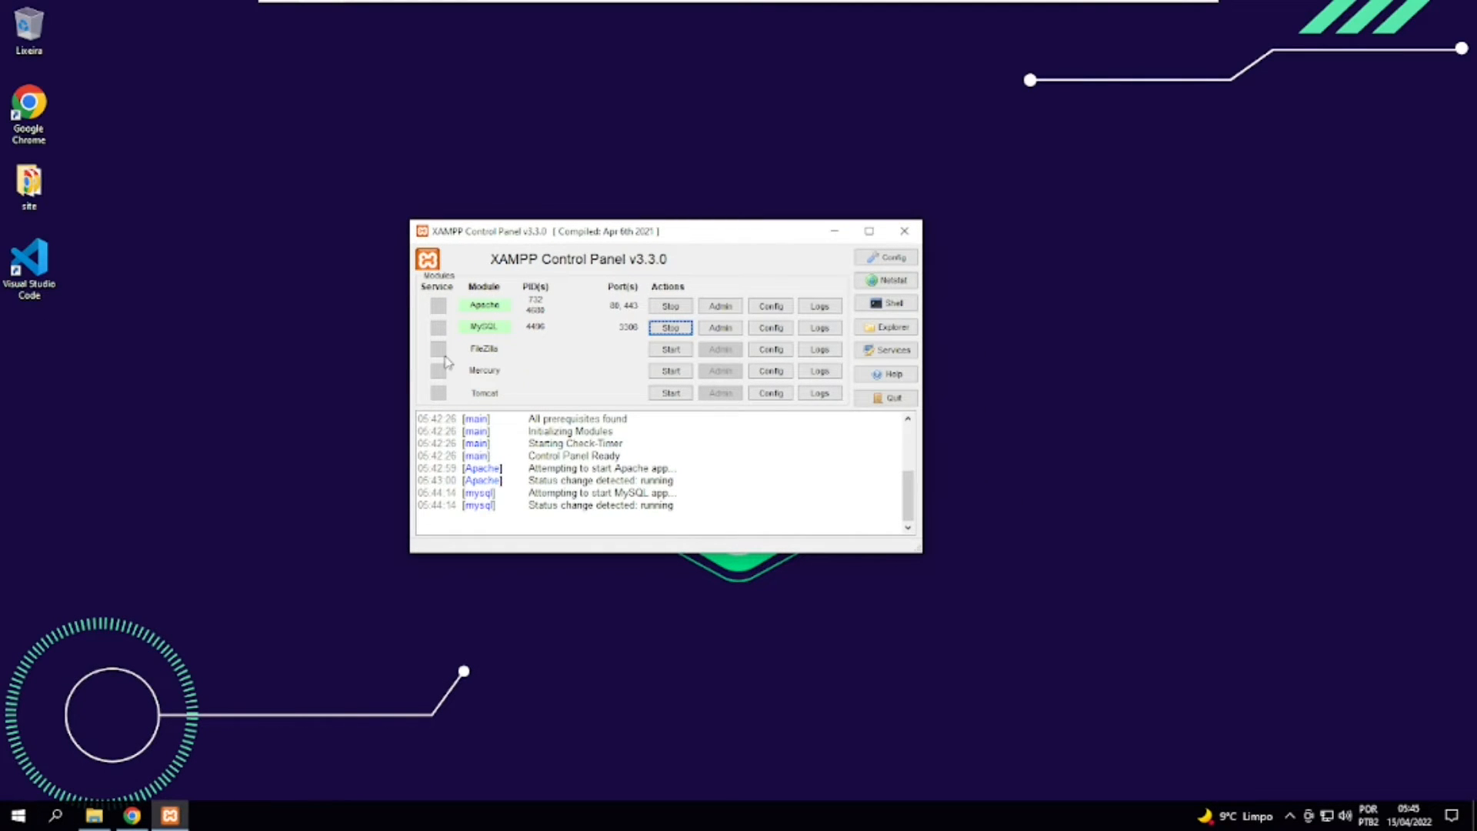
{"action": "left_click", "coordinate": [94, 815]}
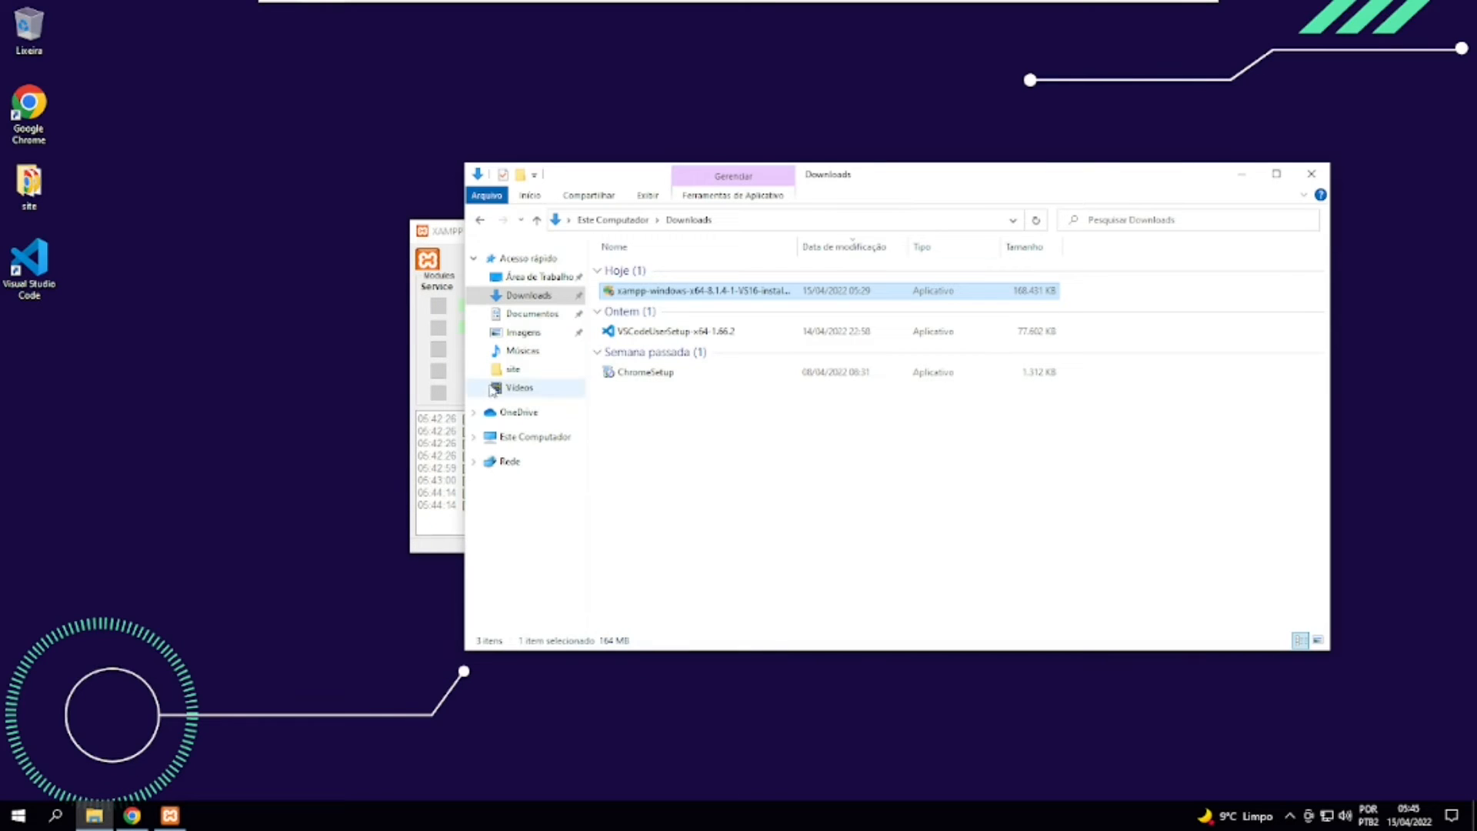
{"action": "left_click", "coordinate": [531, 435]}
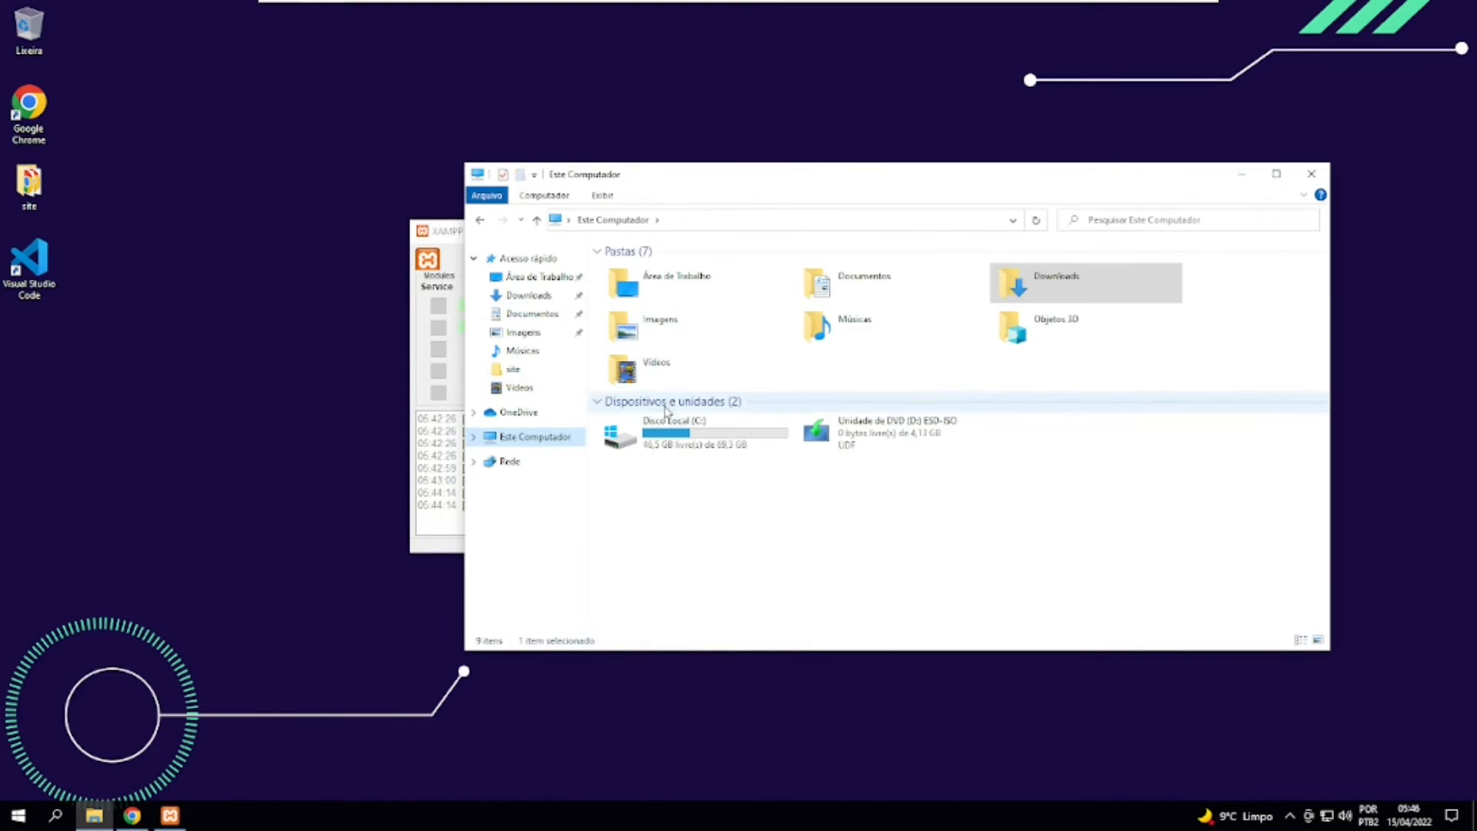
{"action": "left_click", "coordinate": [670, 430]}
{"action": "double_click", "coordinate": [669, 429]}
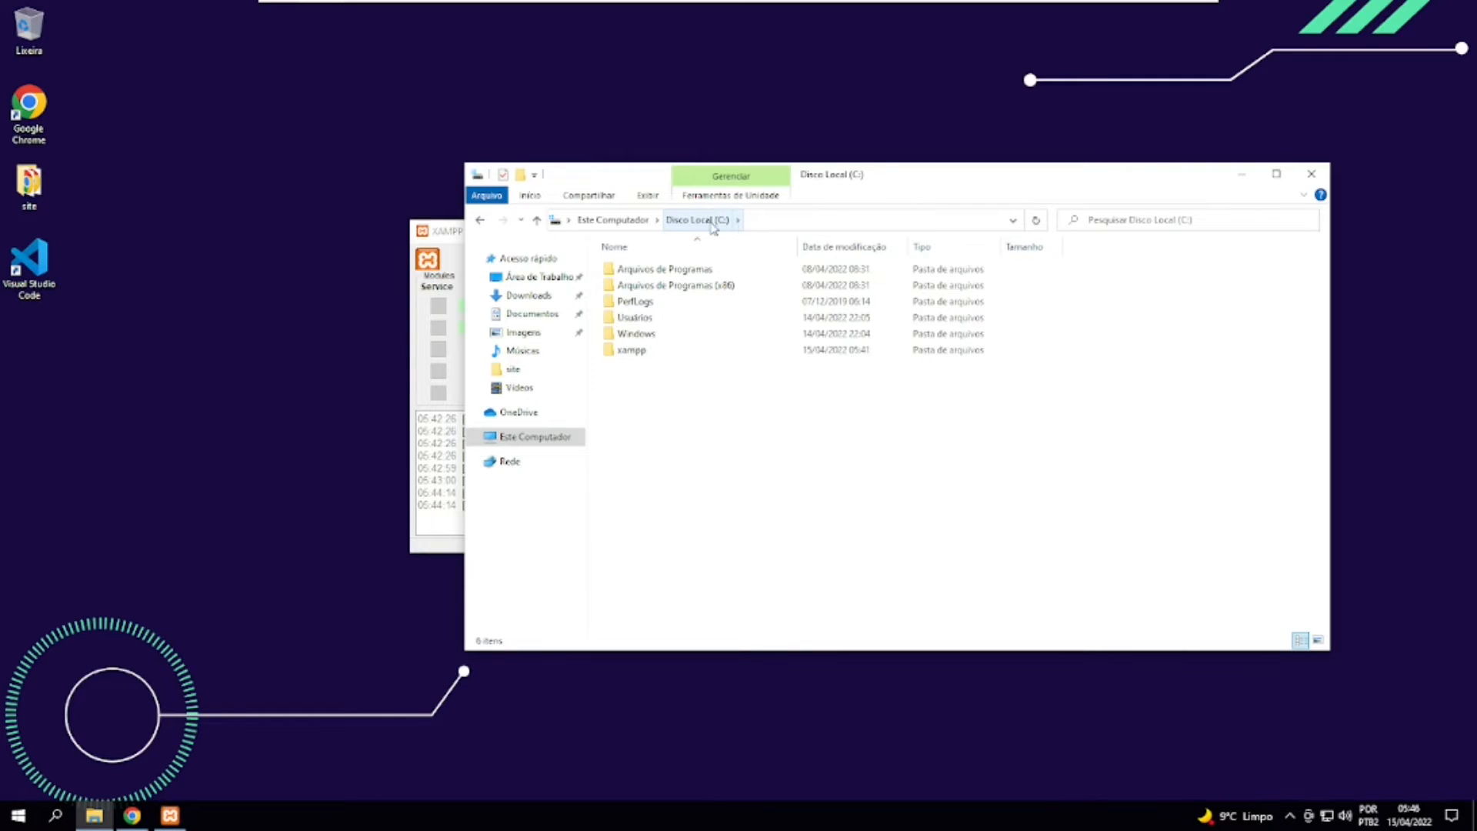
{"action": "double_click", "coordinate": [632, 350]}
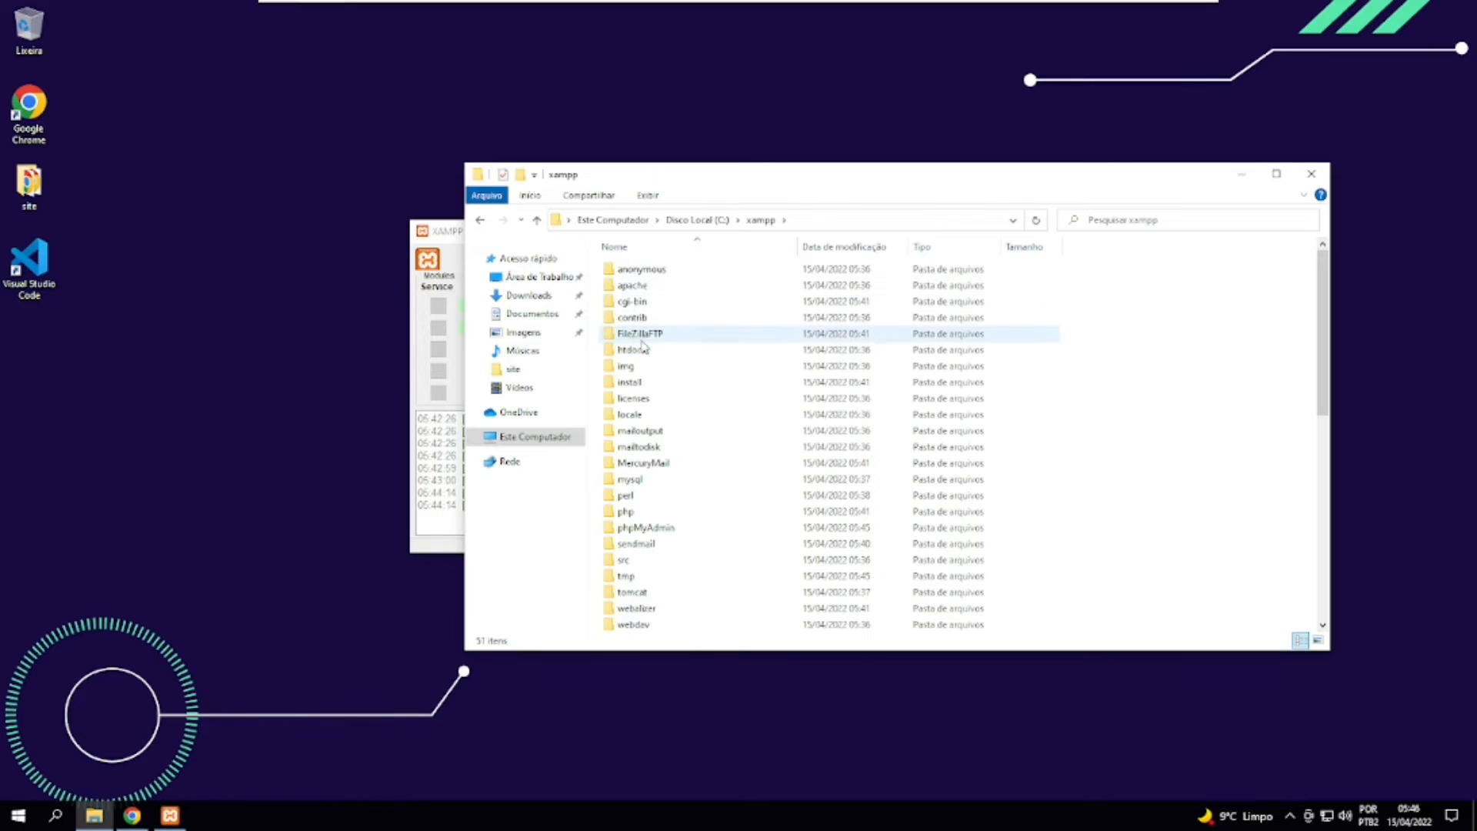
{"action": "double_click", "coordinate": [642, 351]}
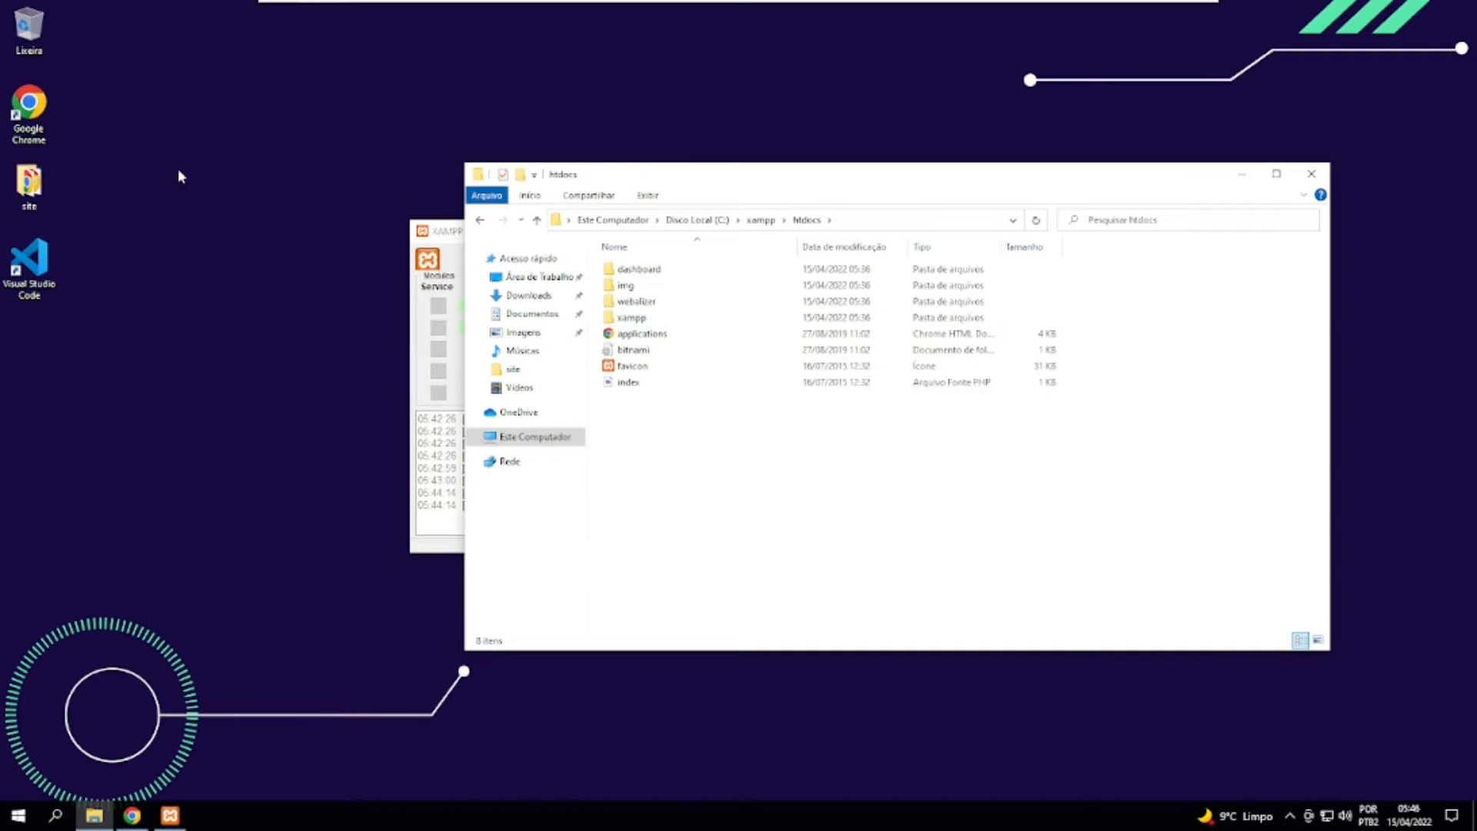
Copy the site folder from the desktop into C:\xampp\htdocs.
{"action": "left_click", "coordinate": [46, 180]}
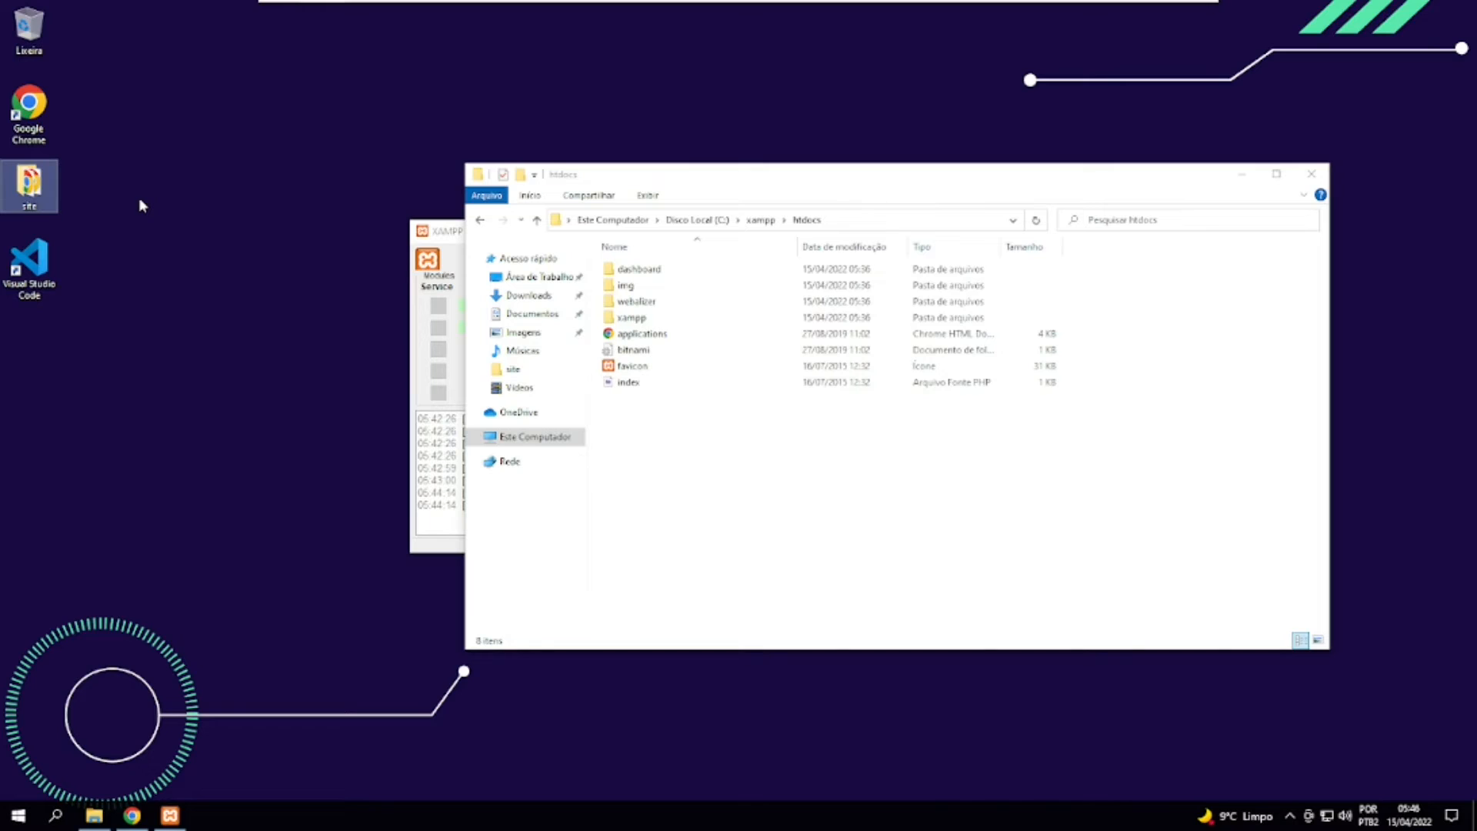
{"action": "left_click", "coordinate": [630, 451]}
{"action": "key", "text": "ctrl+v"}
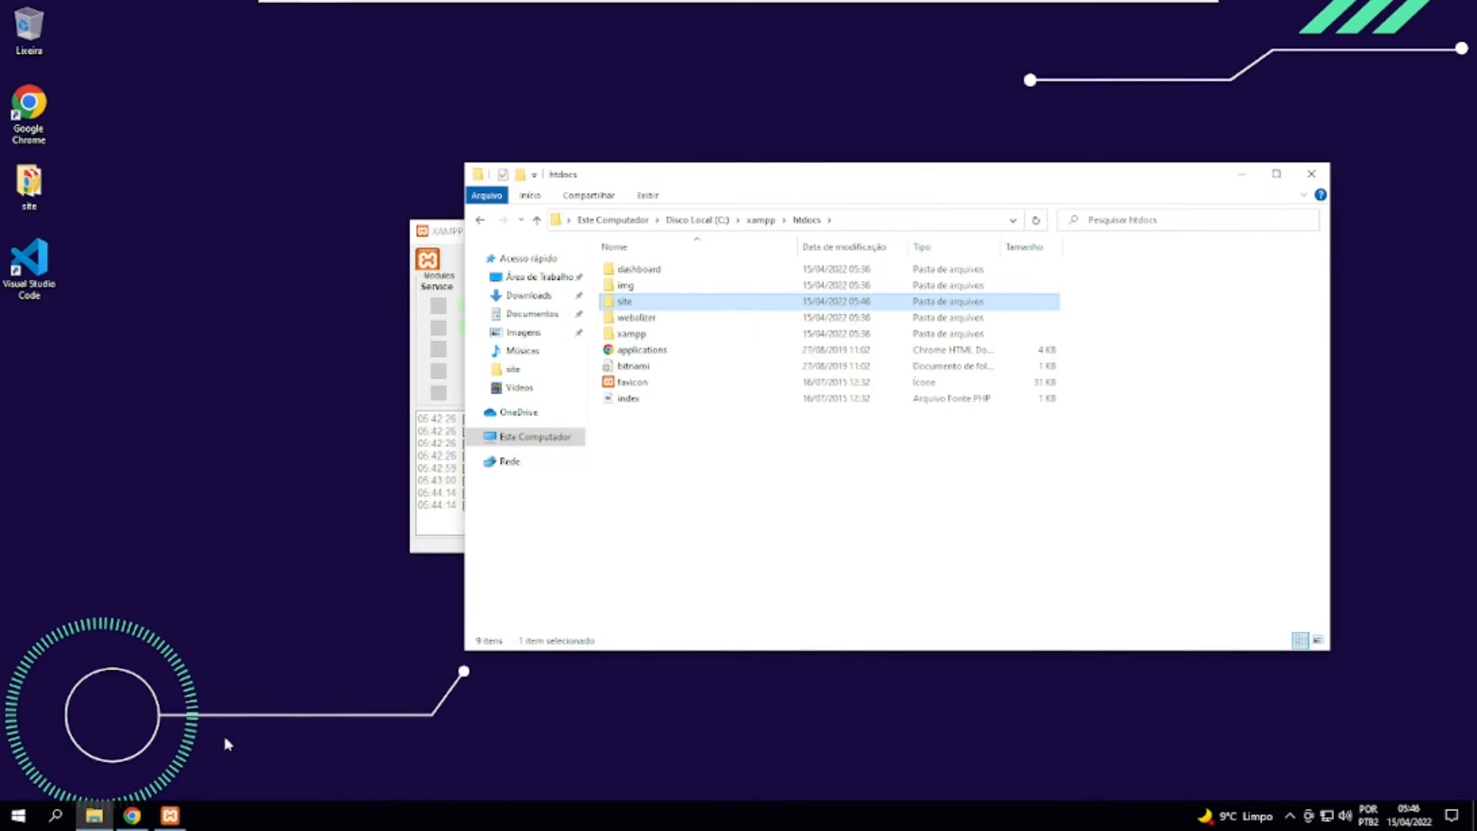
Switch to Chrome and load localhost/site in the tab showing the PHPInfo page.
{"action": "left_click", "coordinate": [131, 815]}
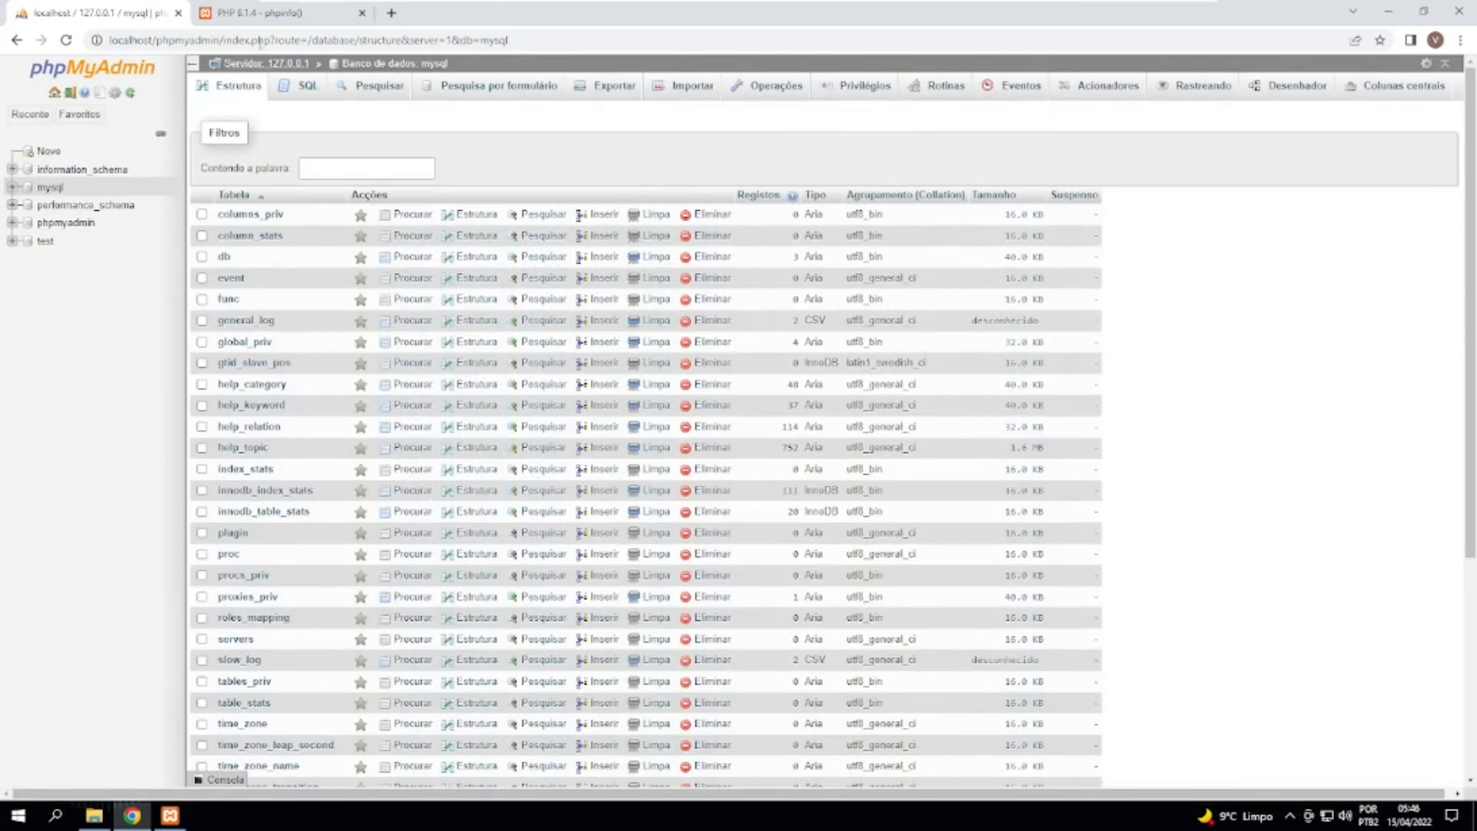
{"action": "left_click", "coordinate": [258, 13]}
{"action": "left_click", "coordinate": [159, 40]}
{"action": "left_click", "coordinate": [159, 40]}
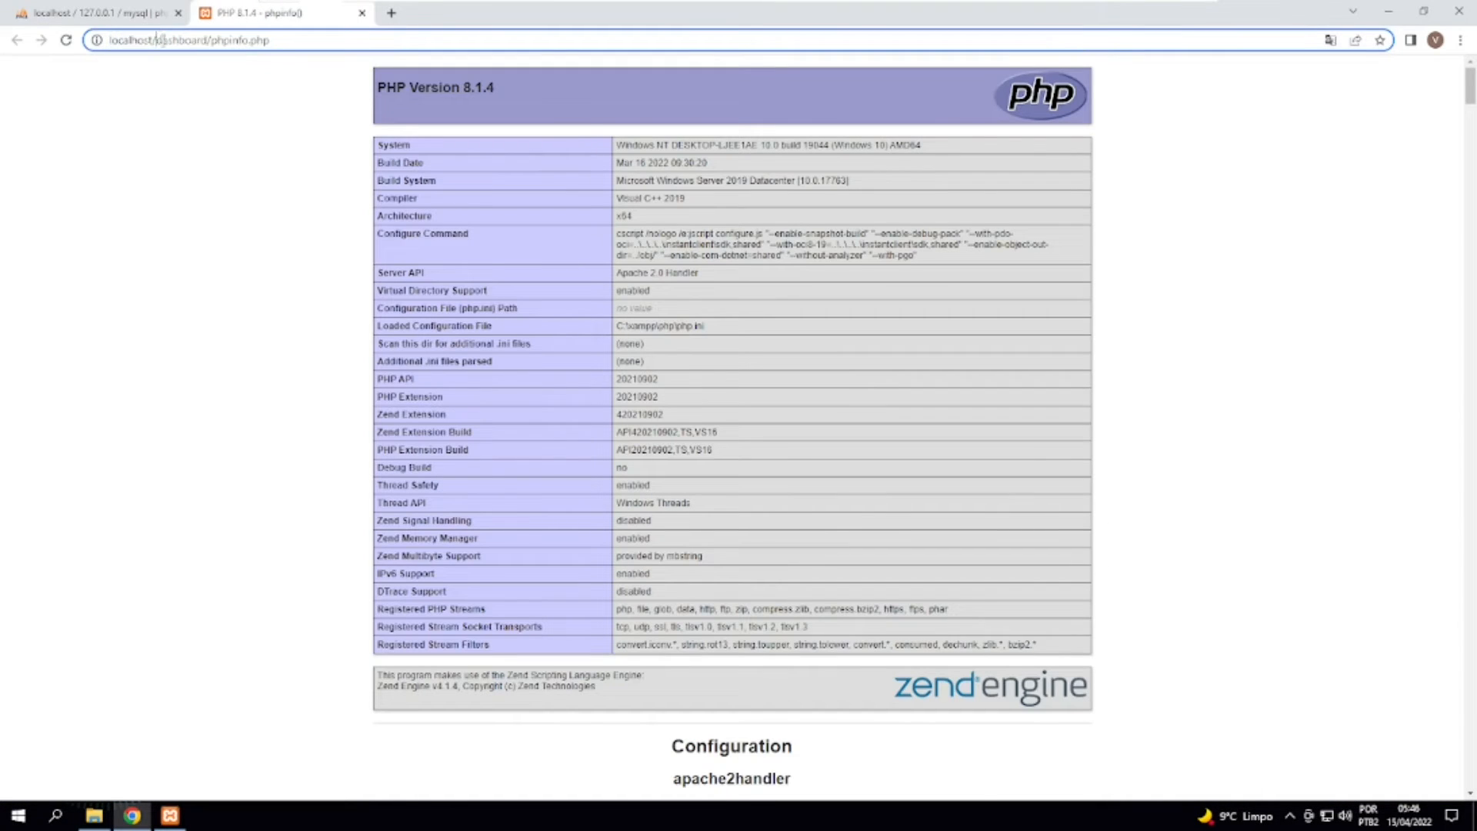
{"action": "left_click_drag", "start_coordinate": [157, 40], "coordinate": [322, 49]}
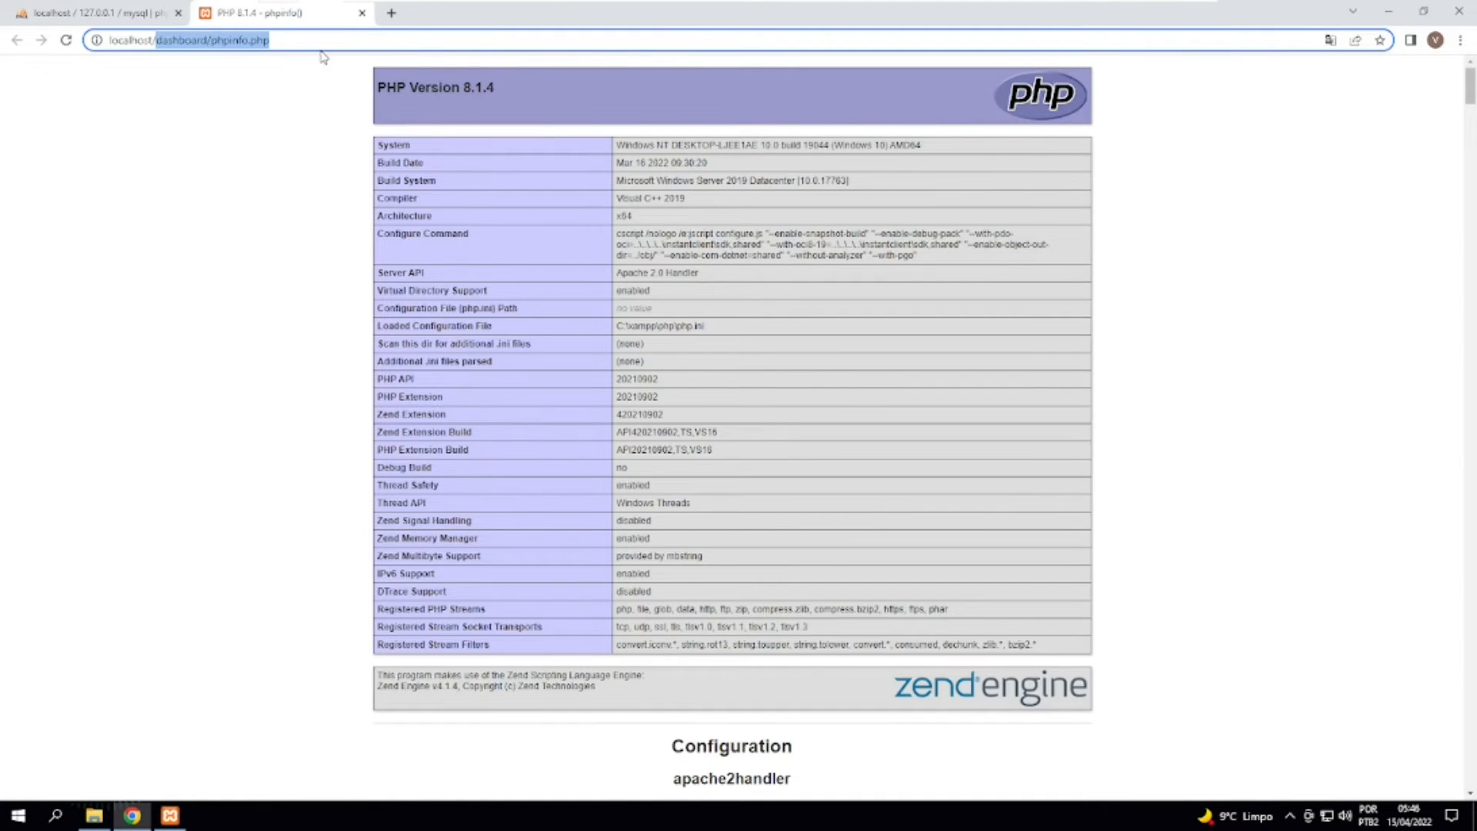
{"action": "type", "text": "site"}
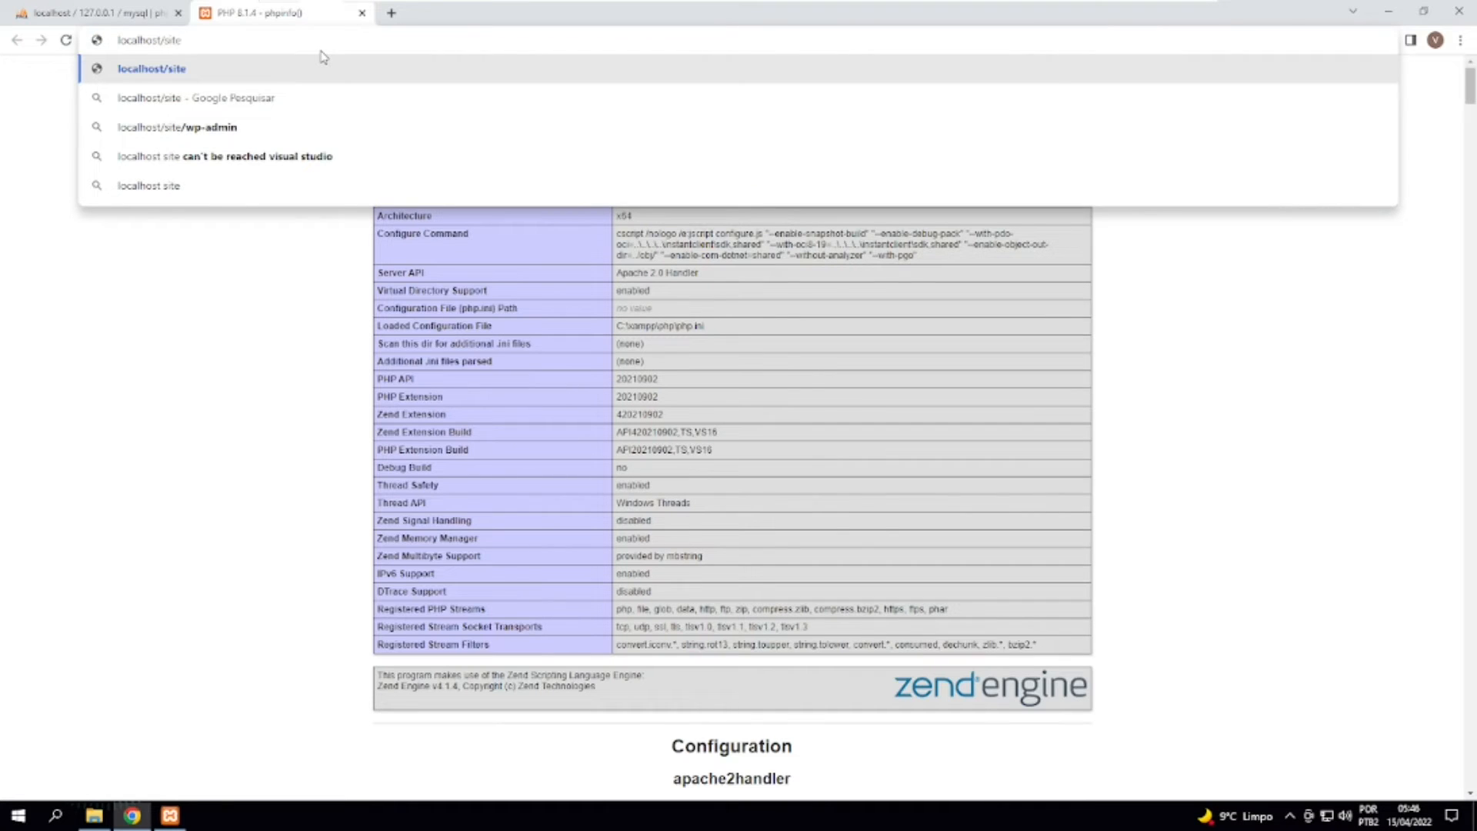
{"action": "key", "text": "Return"}
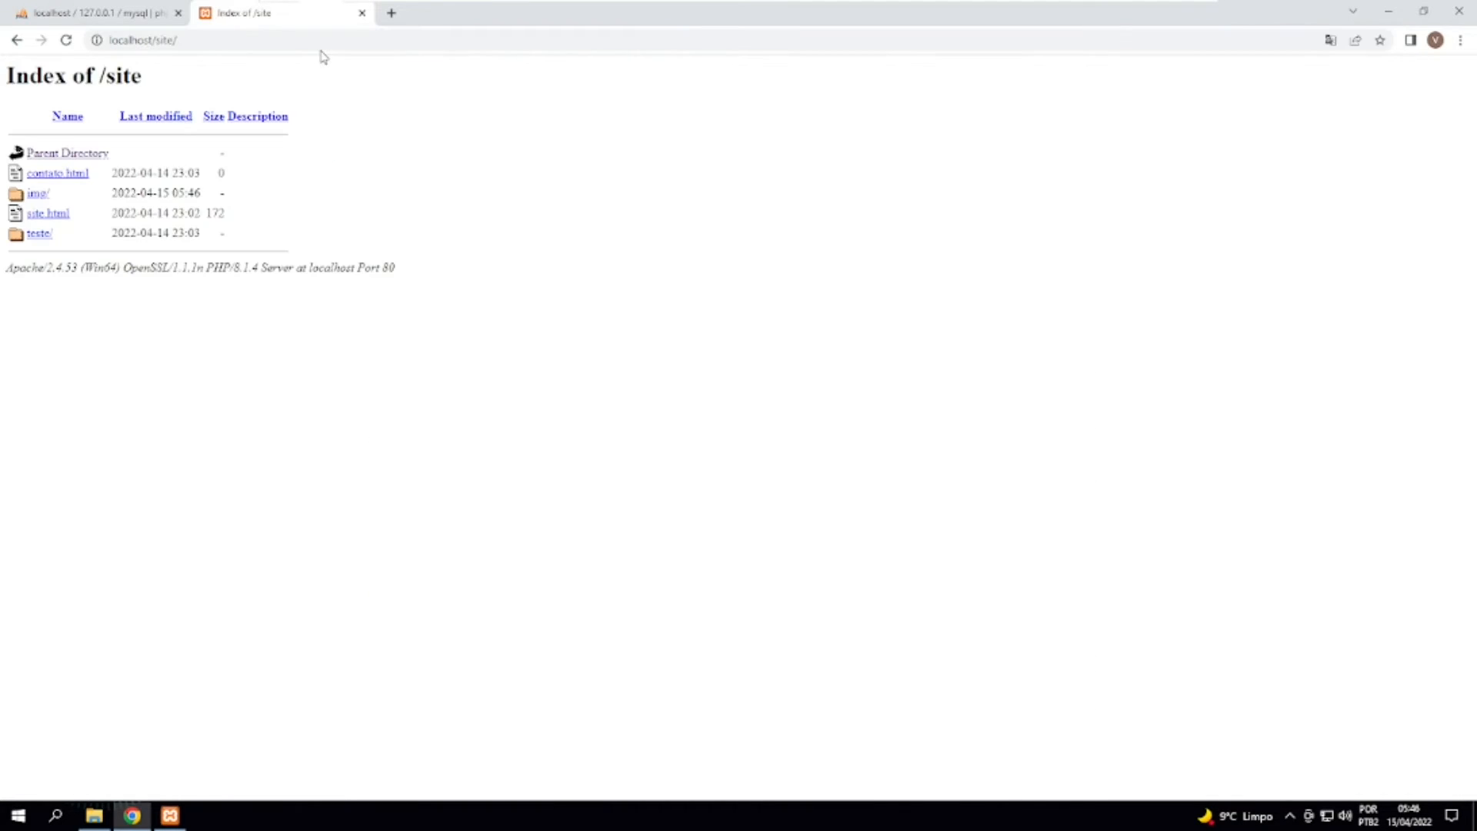
View site.html from the /site index, go back to the listing and look over its address and contents.
{"action": "left_click", "coordinate": [50, 214]}
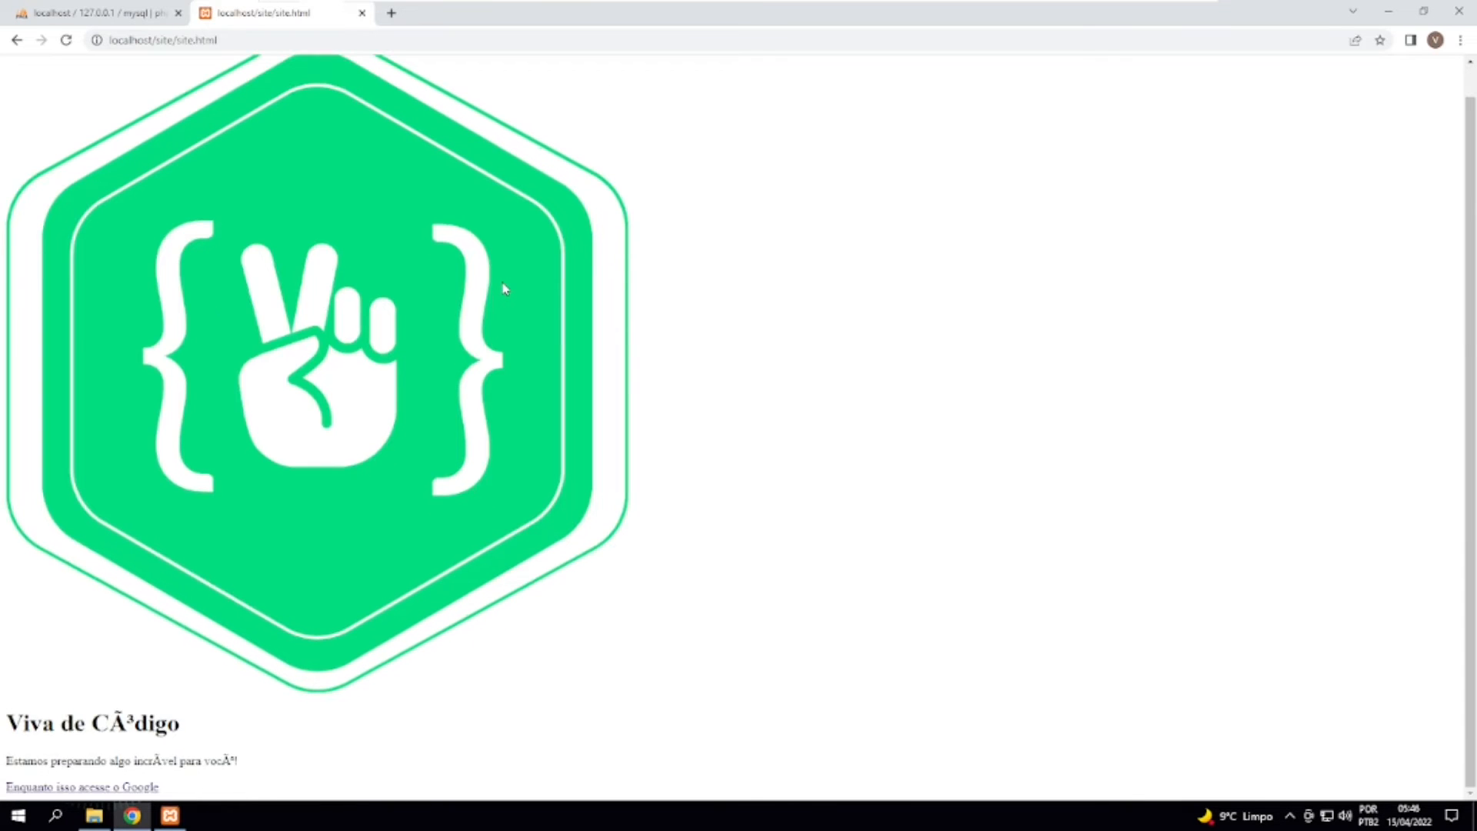
{"action": "left_click", "coordinate": [16, 40]}
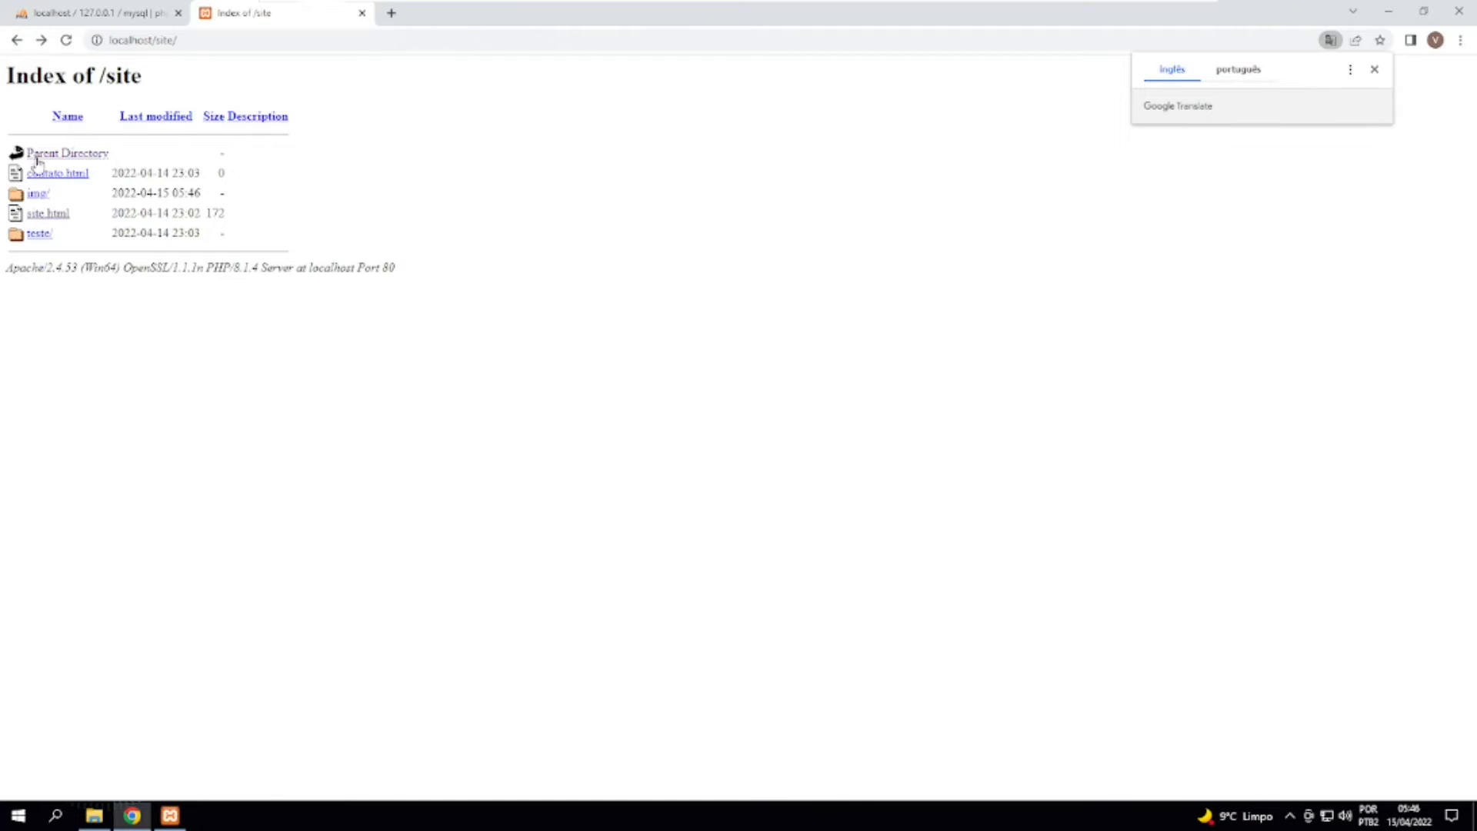
{"action": "double_click", "coordinate": [161, 43]}
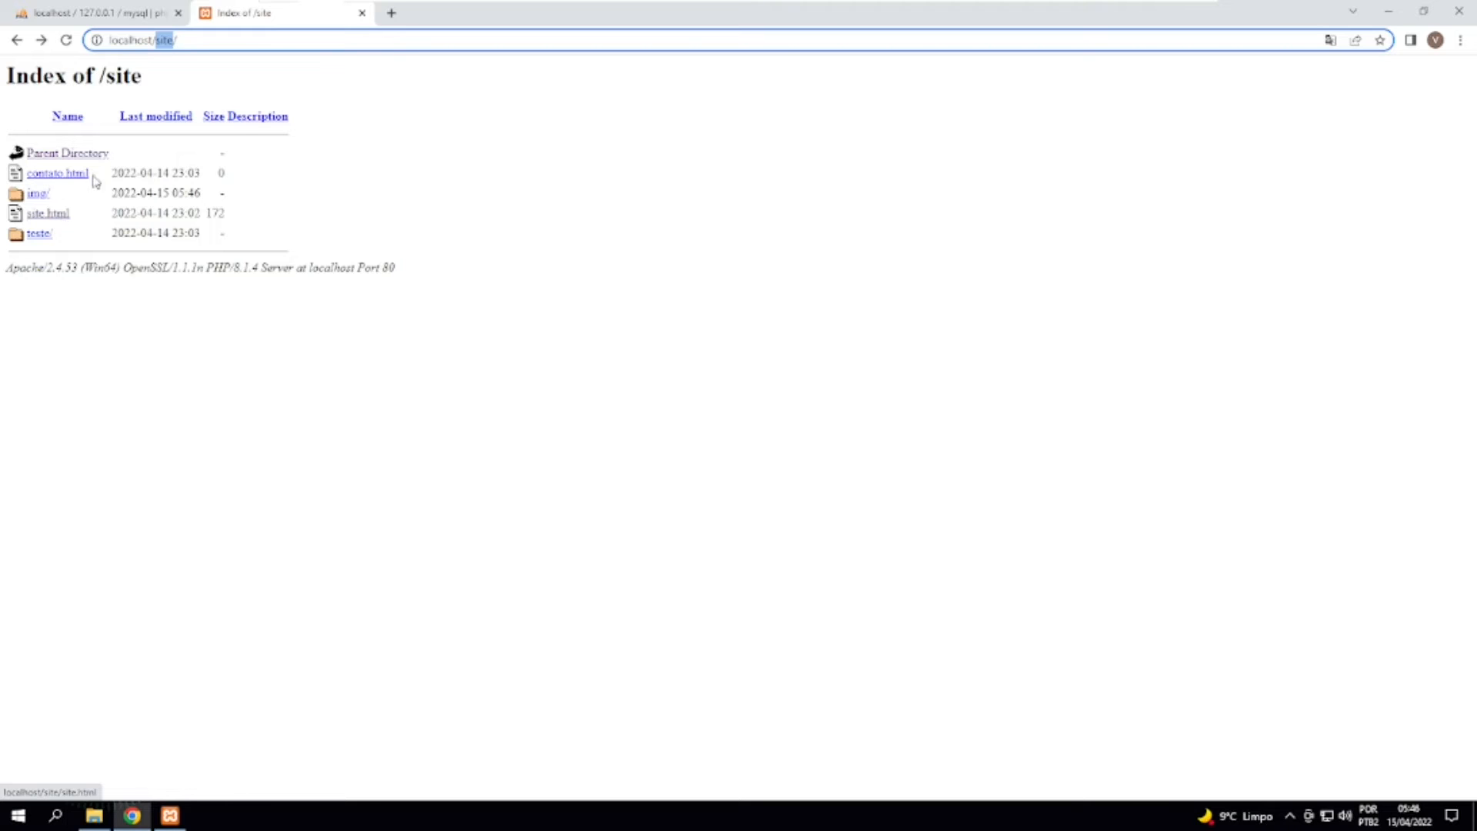
{"action": "left_click_drag", "start_coordinate": [54, 76], "coordinate": [222, 297]}
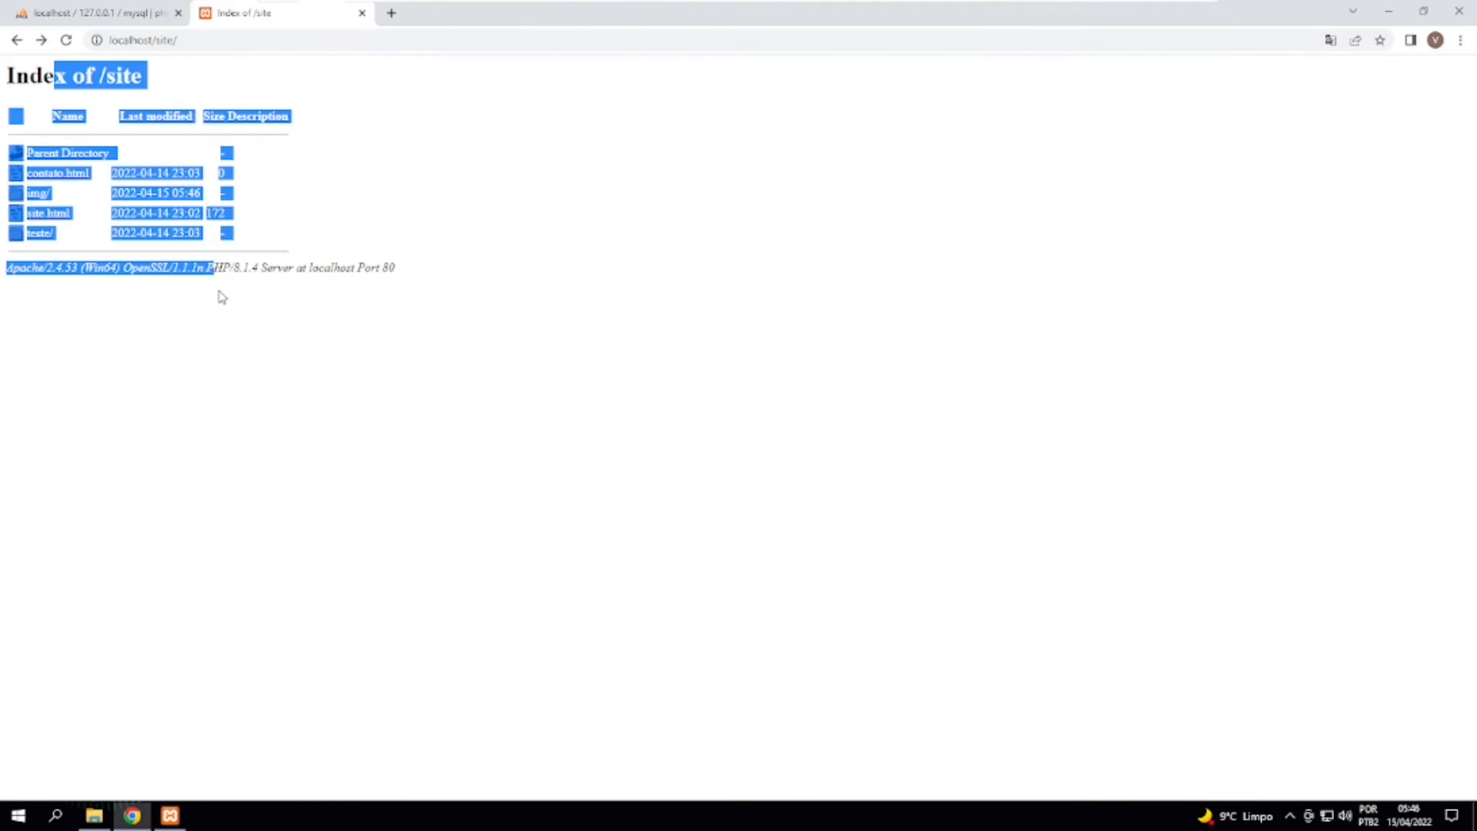
{"action": "left_click", "coordinate": [262, 339]}
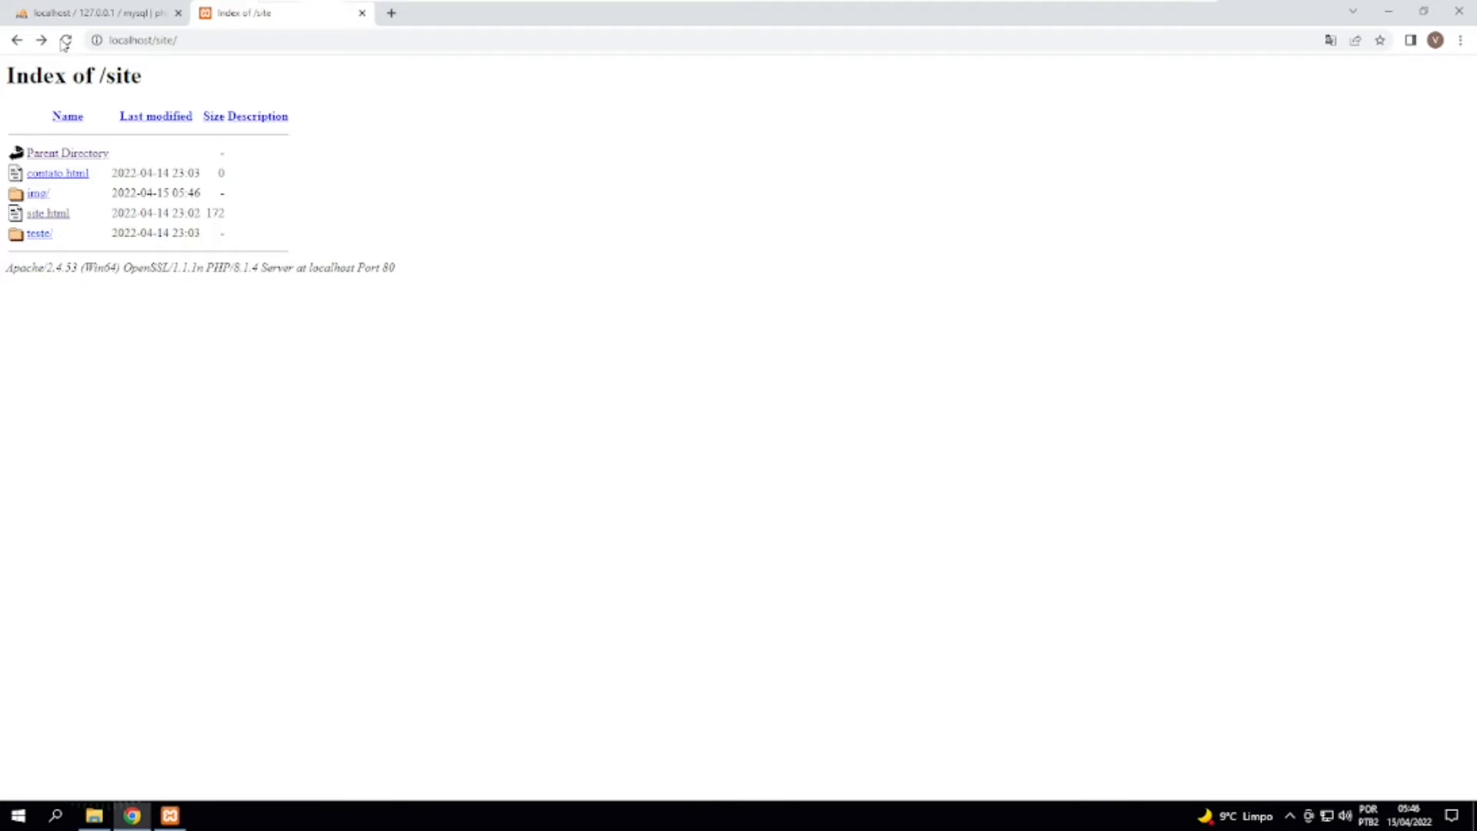
Return to the PHPInfo page, shorten its address to localhost, load it and highlight the dashboard part of the resulting URL.
{"action": "left_click", "coordinate": [17, 39]}
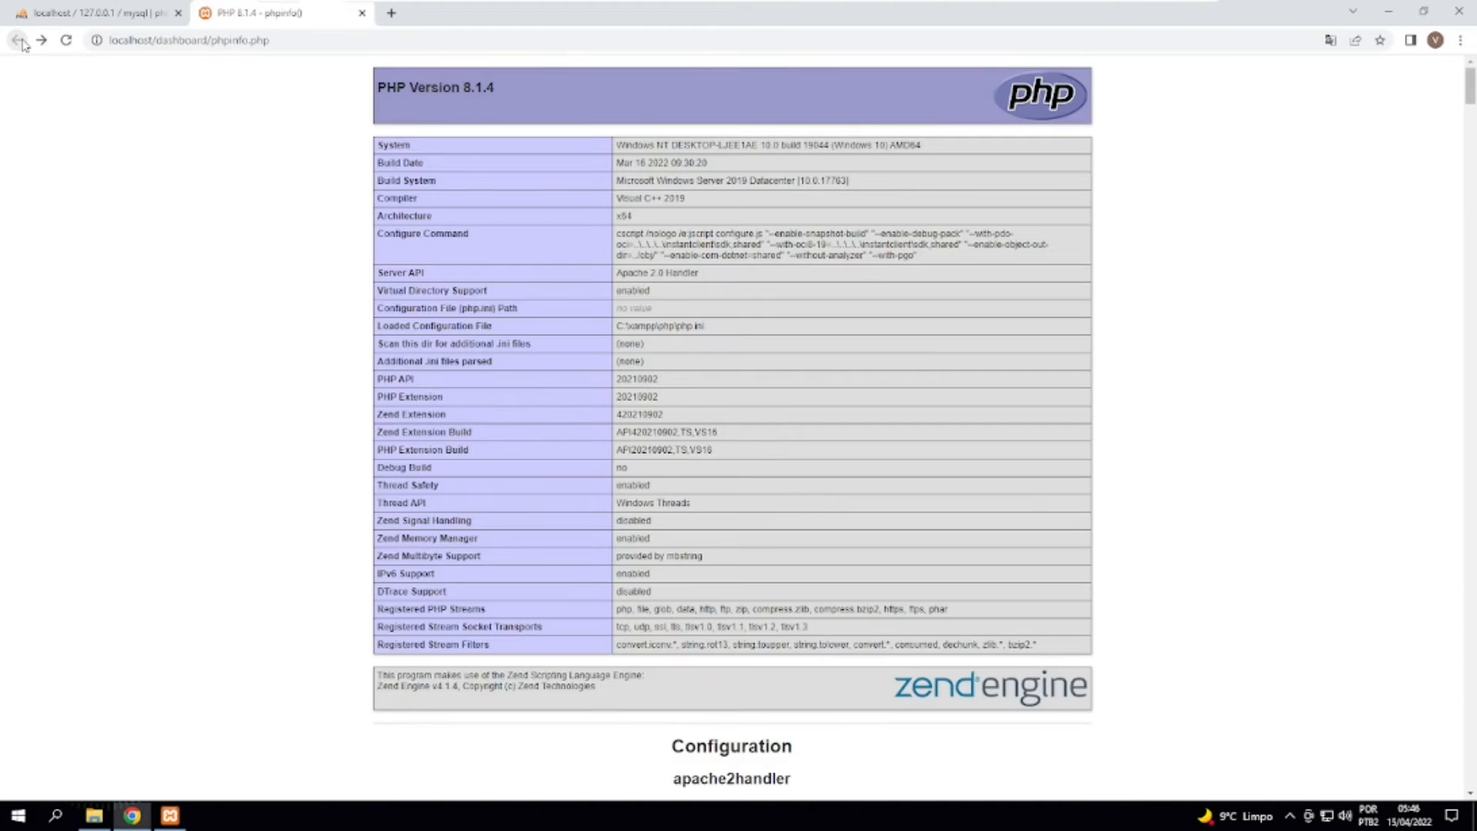
{"action": "left_click", "coordinate": [94, 14]}
{"action": "left_click", "coordinate": [231, 13]}
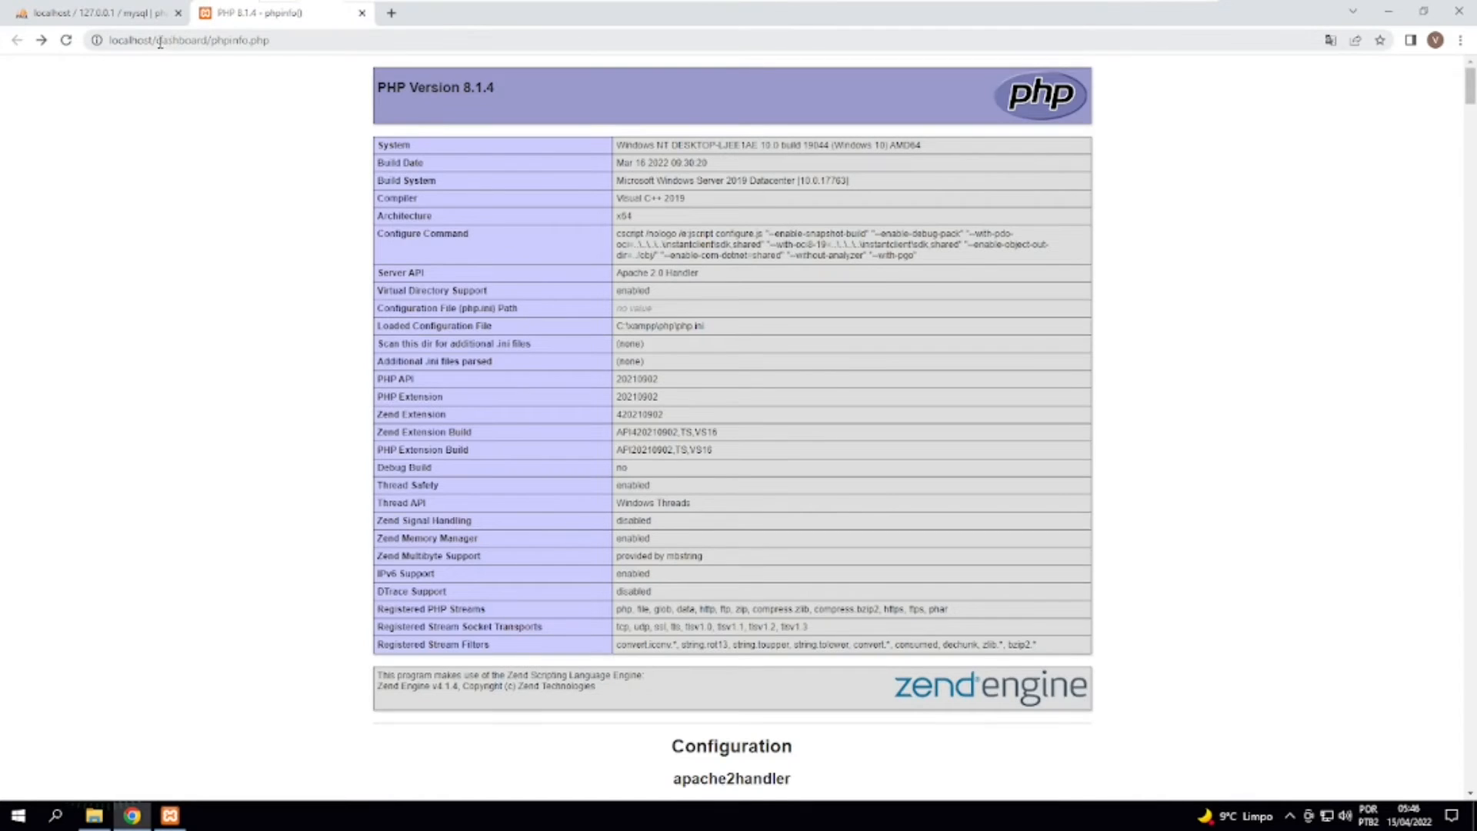
{"action": "left_click_drag", "start_coordinate": [157, 43], "coordinate": [291, 46]}
{"action": "key", "text": "BackSpace"}
{"action": "key", "text": "Return"}
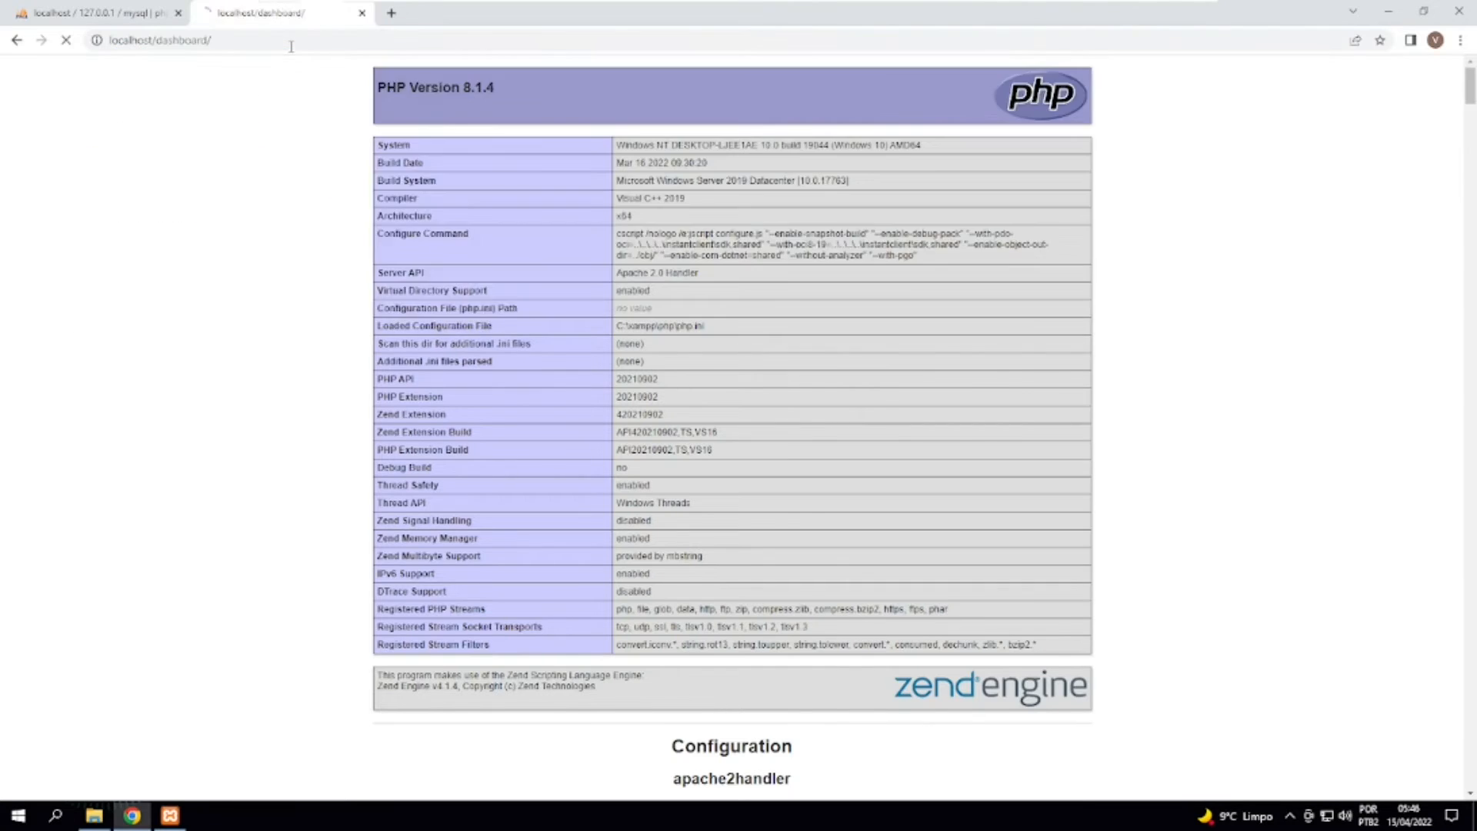
{"action": "left_click_drag", "start_coordinate": [156, 43], "coordinate": [224, 44]}
{"action": "left_click", "coordinate": [164, 46]}
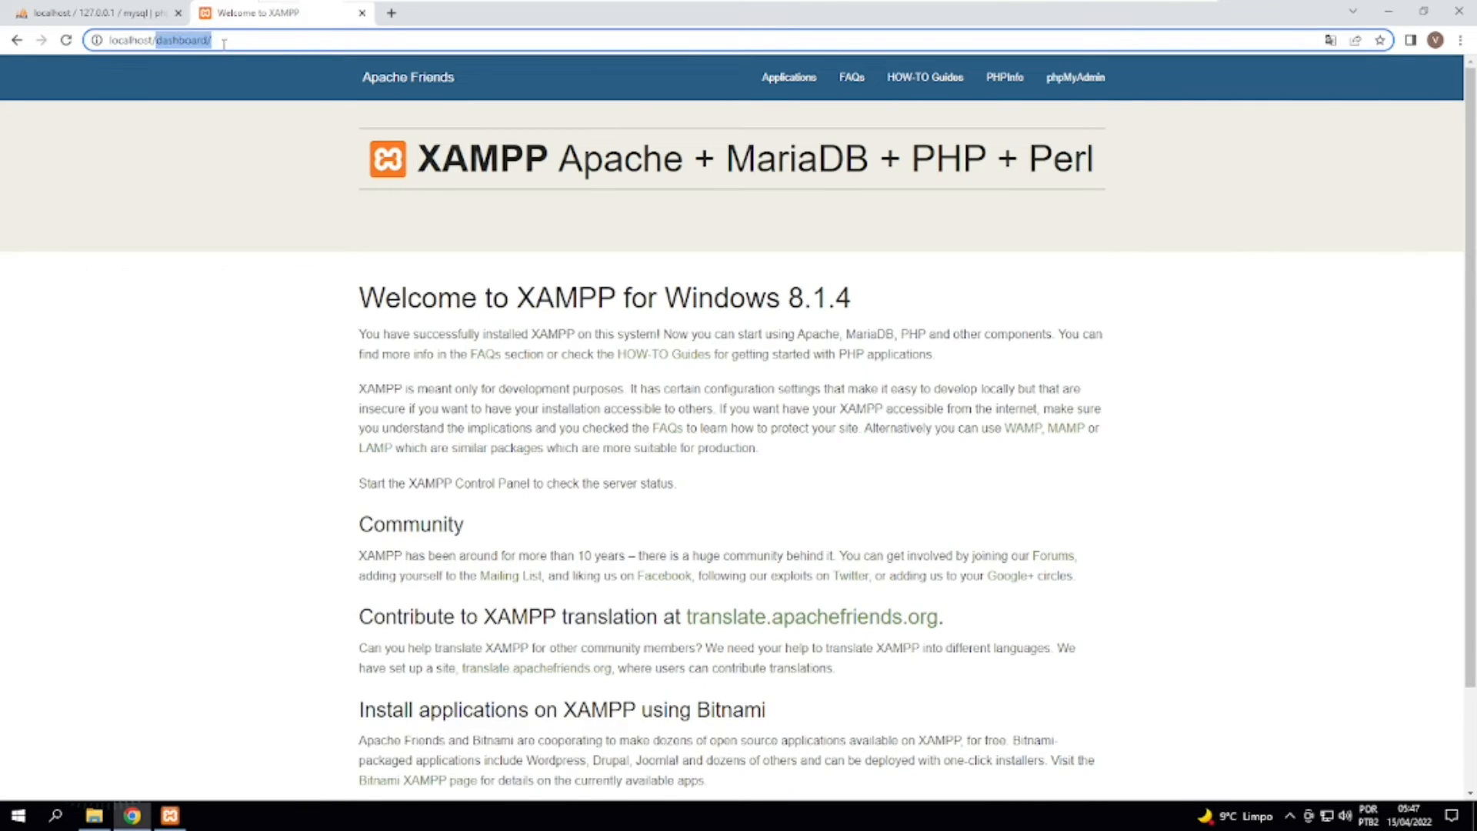
Switch to File Explorer, locate the index file in htdocs\dashboard and compare it with the XAMPP welcome page in Chrome.
{"action": "left_click", "coordinate": [94, 816]}
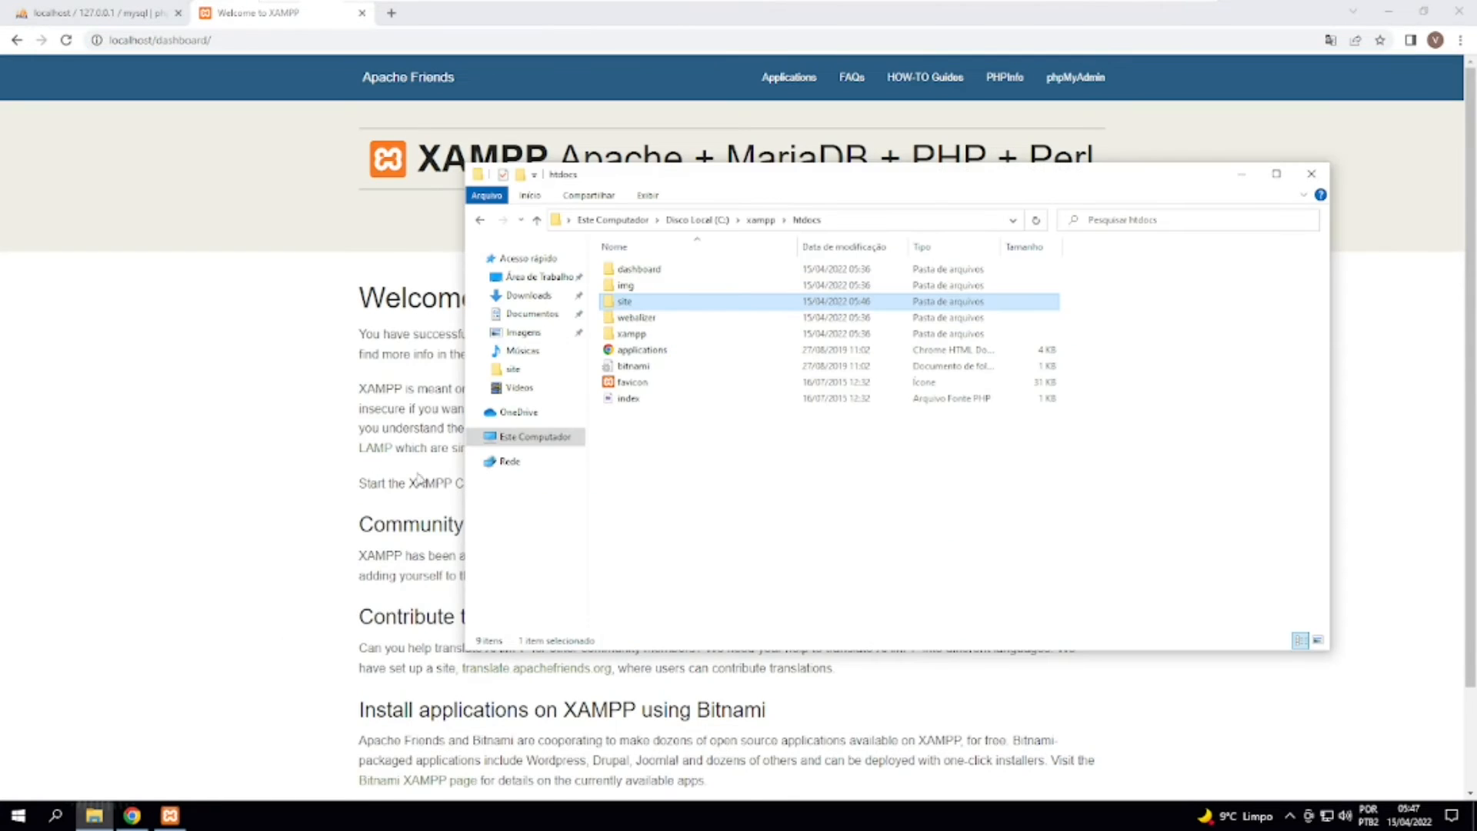
{"action": "double_click", "coordinate": [646, 269]}
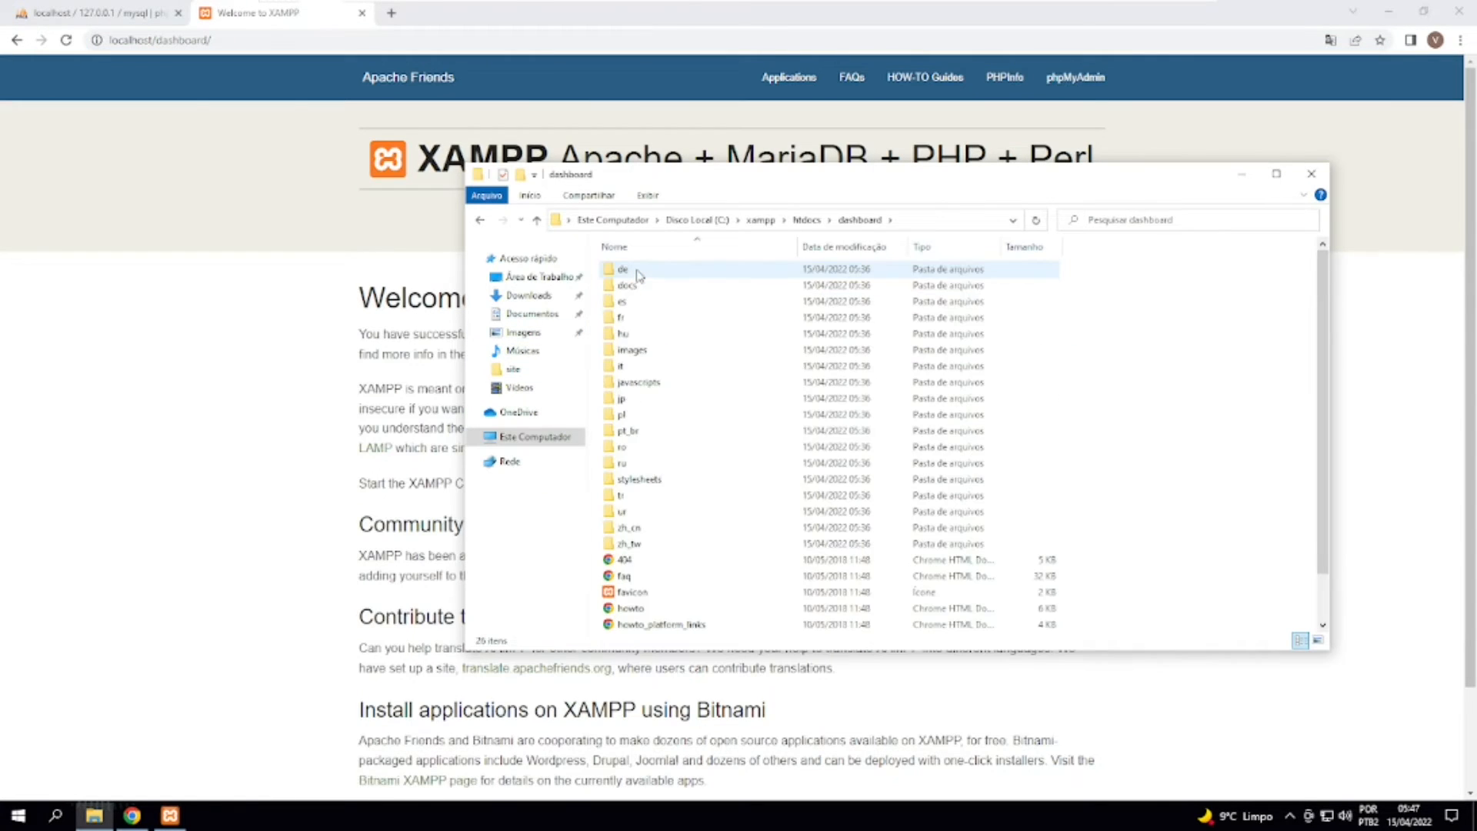
{"action": "scroll", "coordinate": [637, 276], "scroll_direction": "down", "scroll_amount": 1}
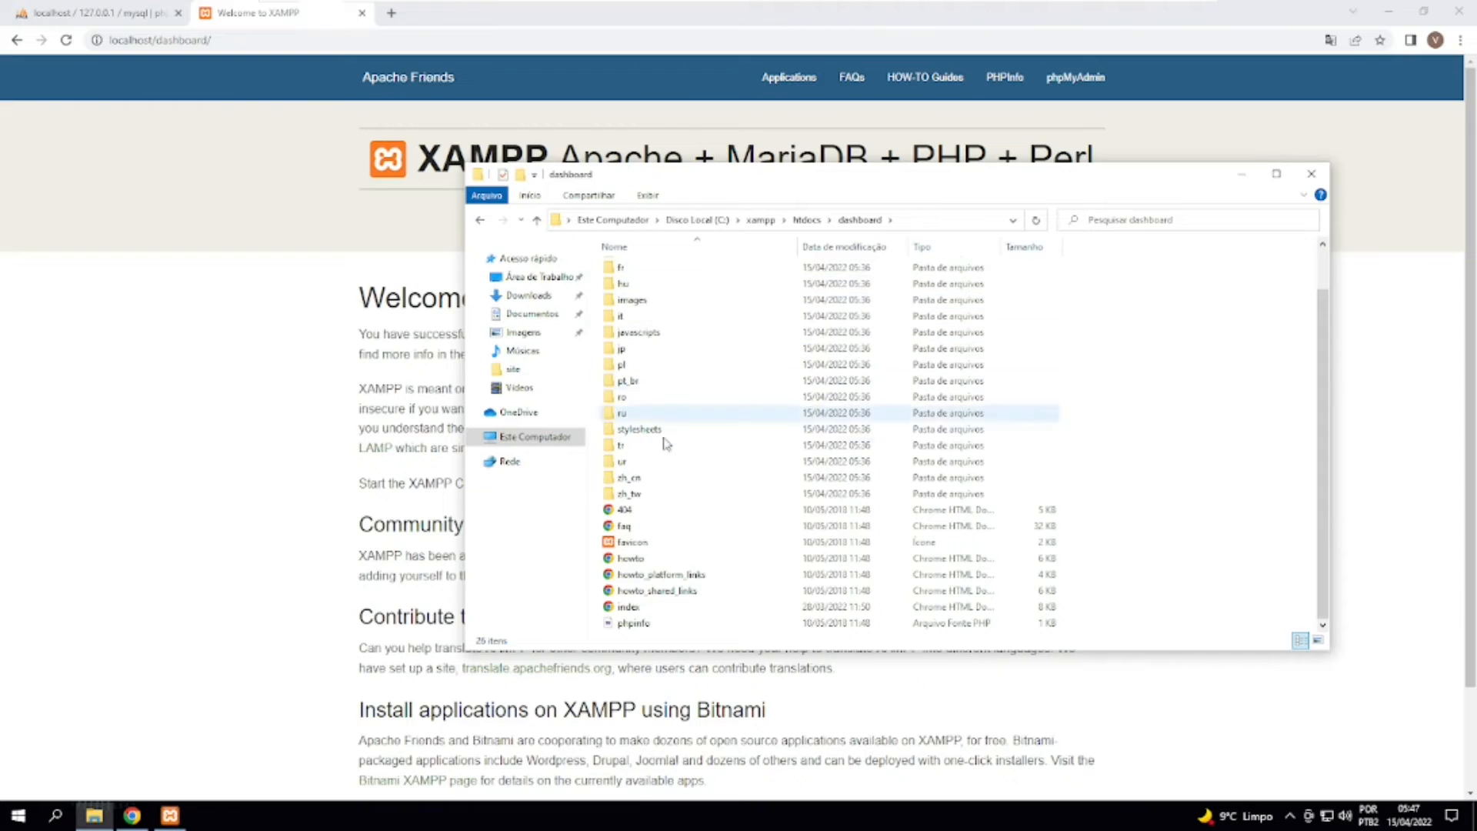
{"action": "left_click", "coordinate": [630, 607]}
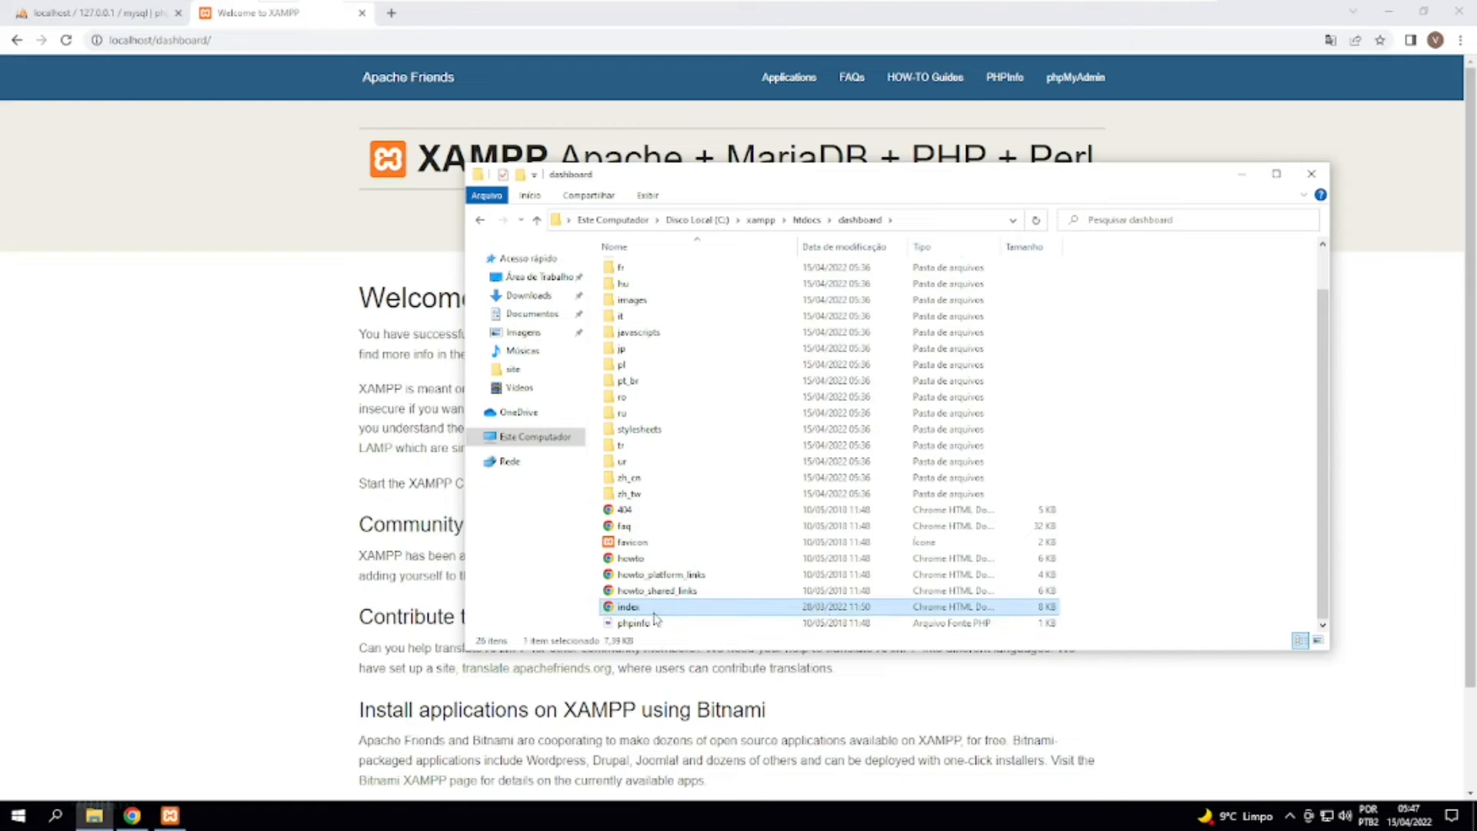
{"action": "left_click", "coordinate": [263, 387]}
{"action": "left_click_drag", "start_coordinate": [280, 89], "coordinate": [1019, 729]}
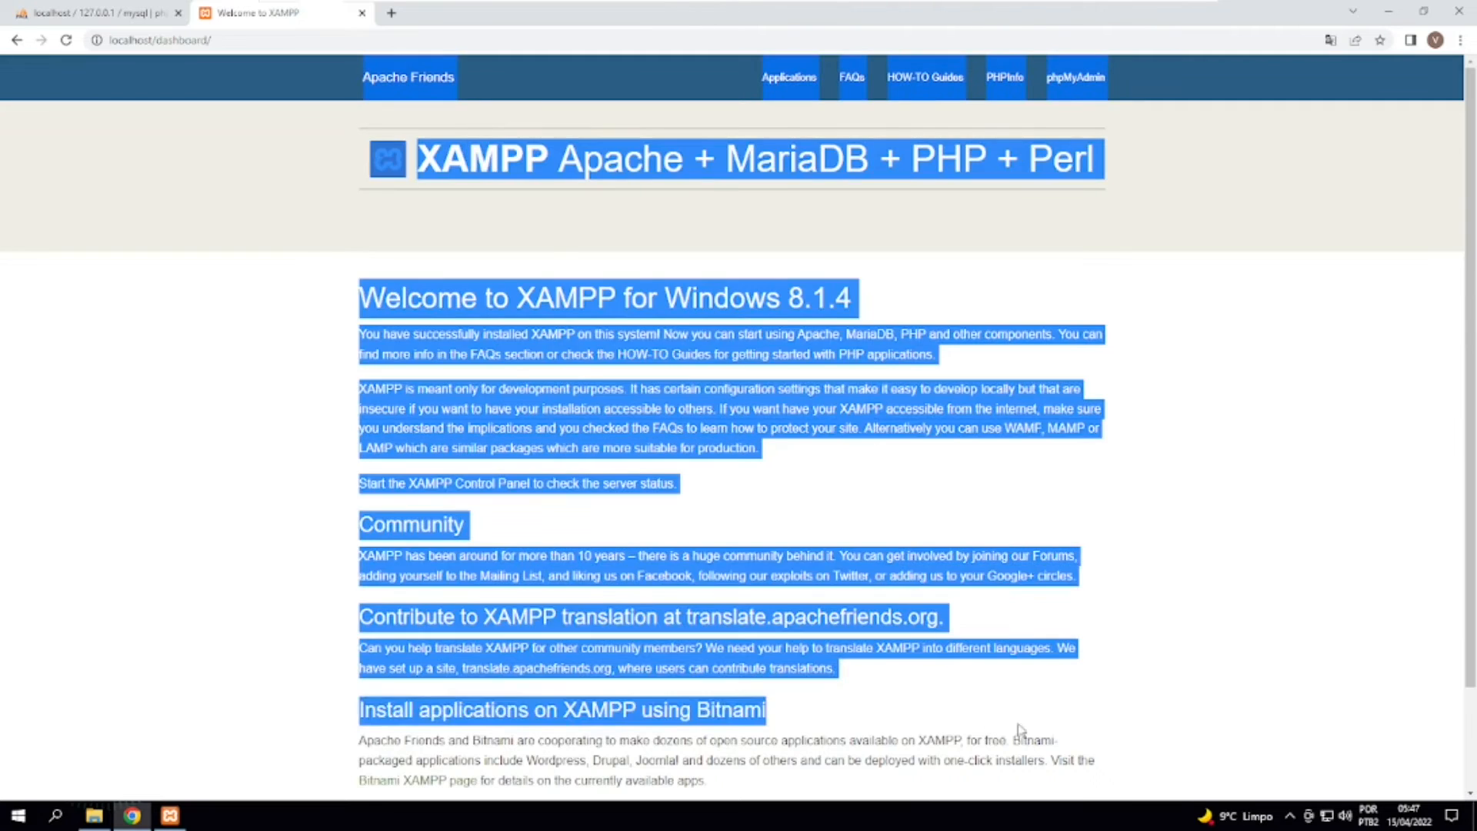
{"action": "left_click", "coordinate": [1020, 729]}
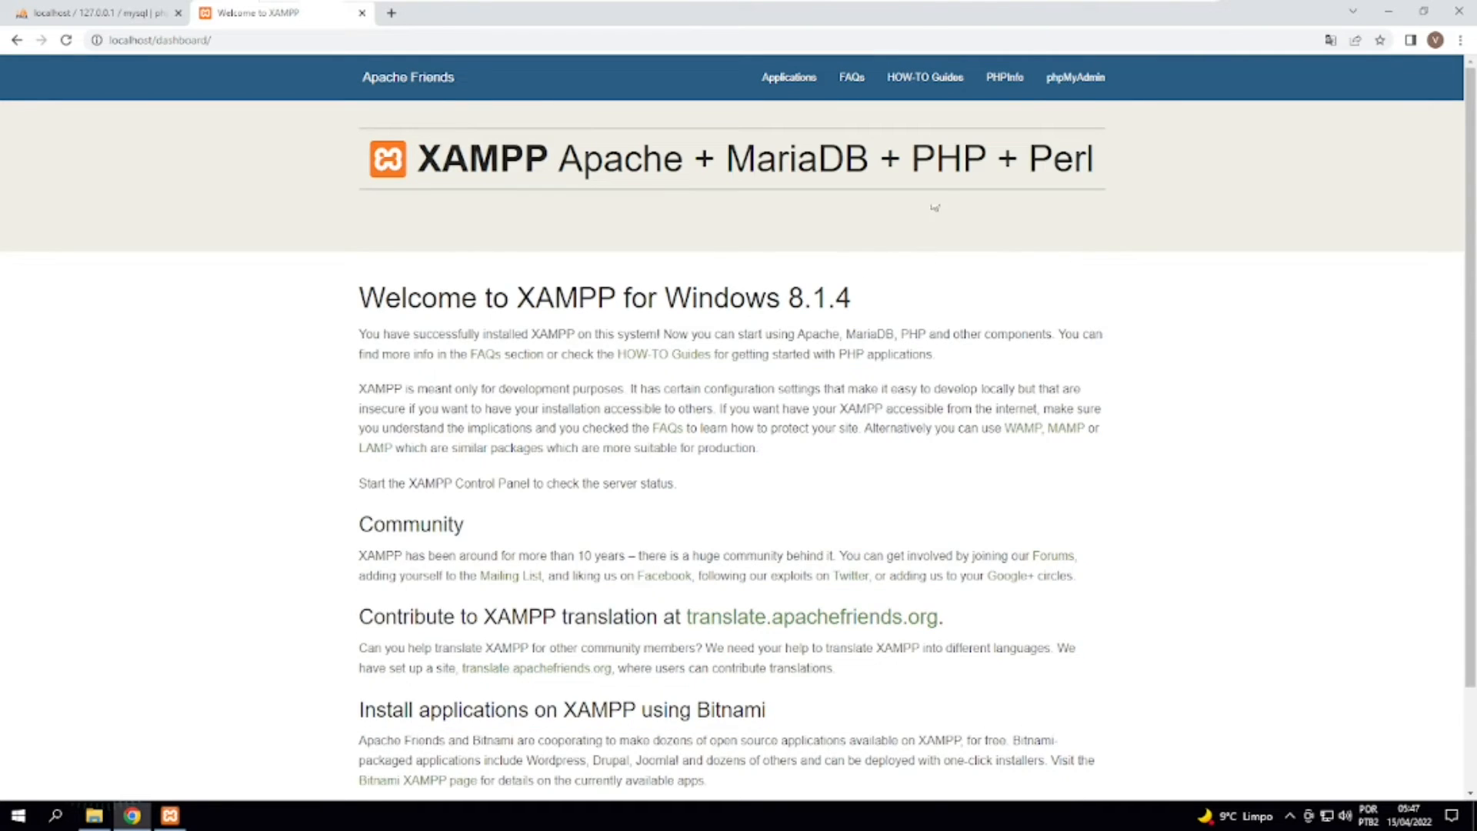
Open the PHPInfo page from the XAMPP dashboard and highlight phpinfo.php in its address.
{"action": "left_click", "coordinate": [1010, 80]}
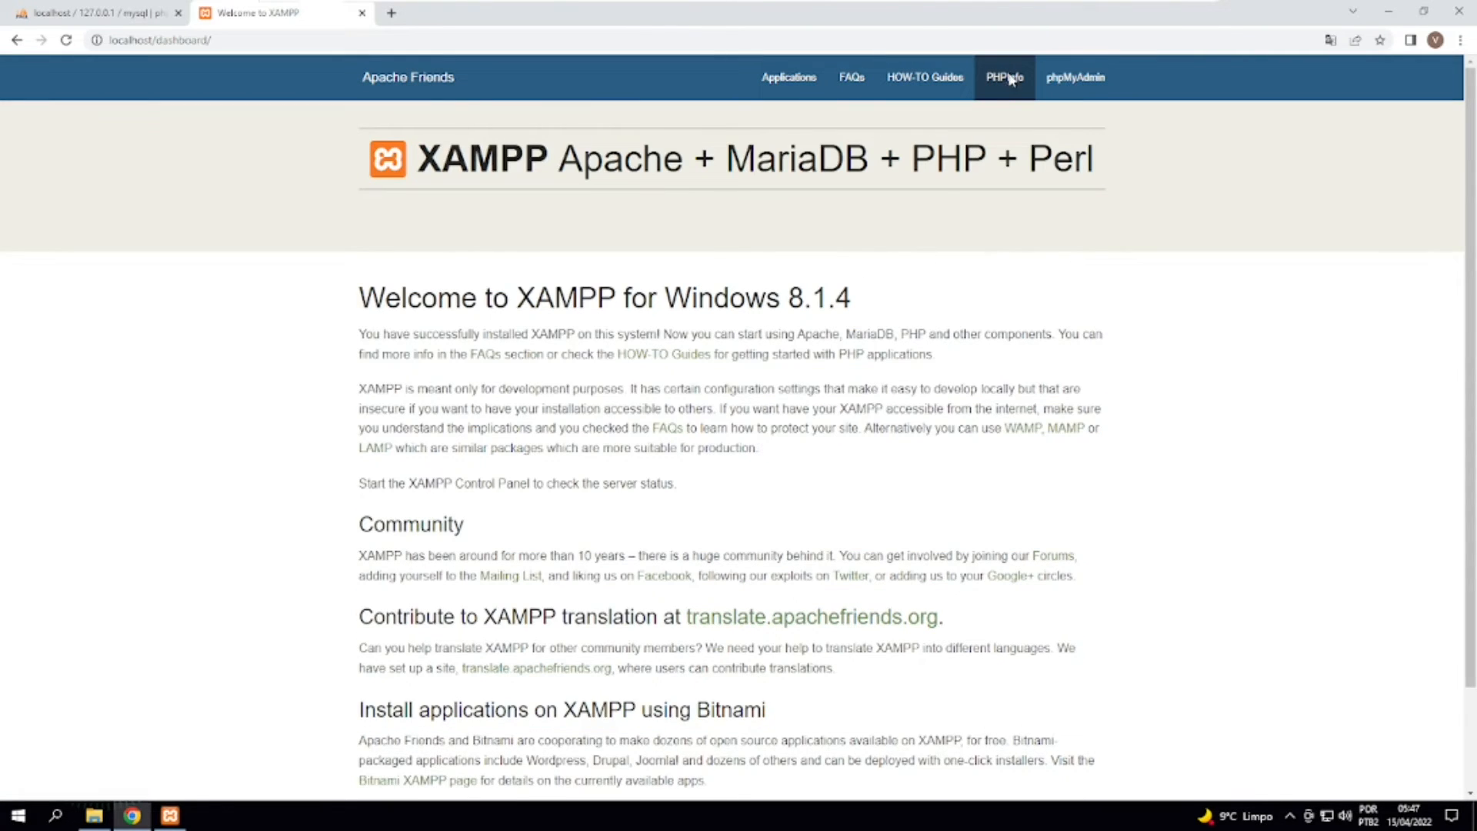
{"action": "left_click", "coordinate": [206, 40]}
{"action": "left_click", "coordinate": [206, 40]}
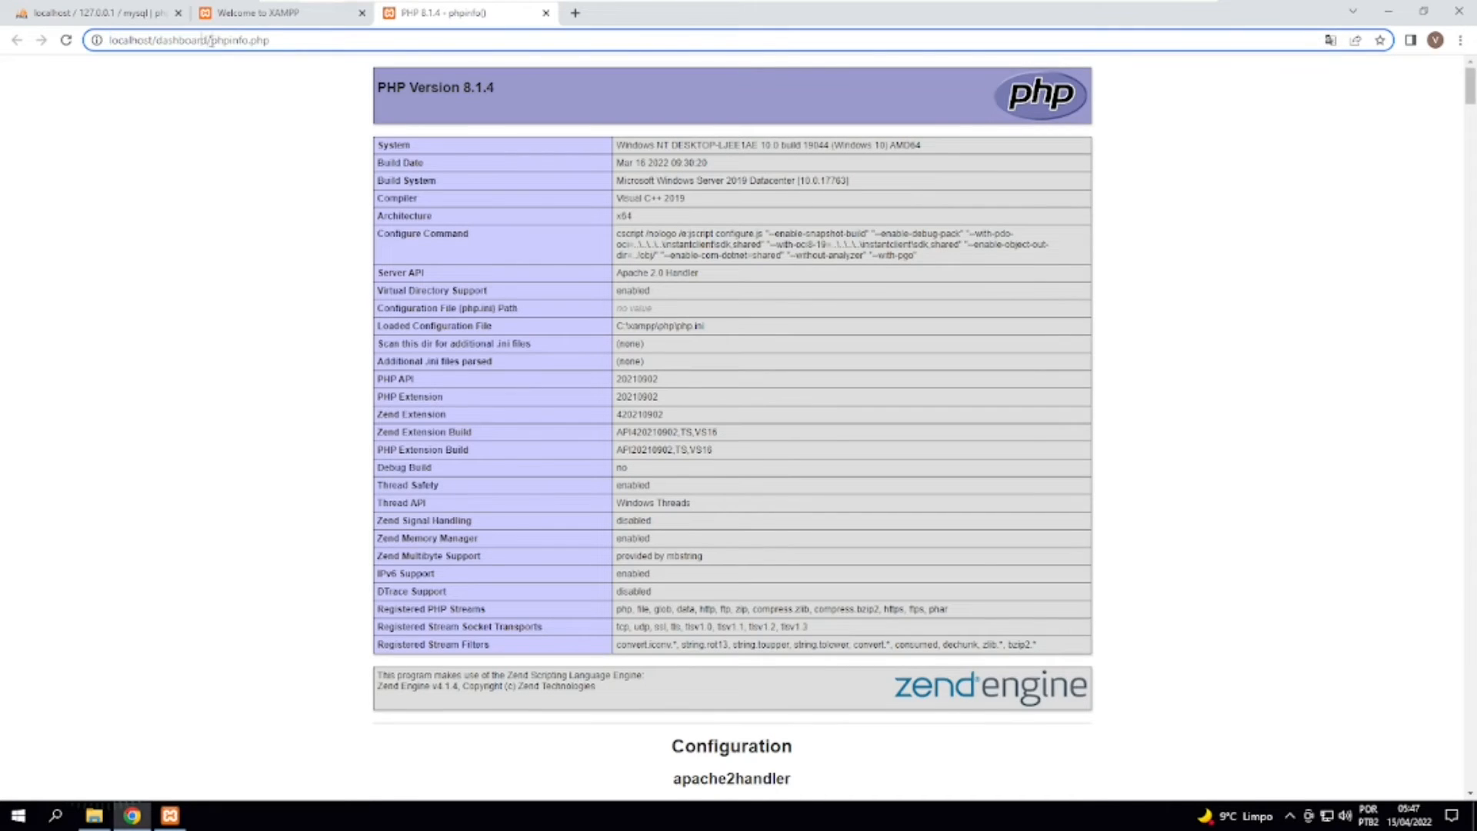
{"action": "left_click_drag", "start_coordinate": [208, 40], "coordinate": [271, 40]}
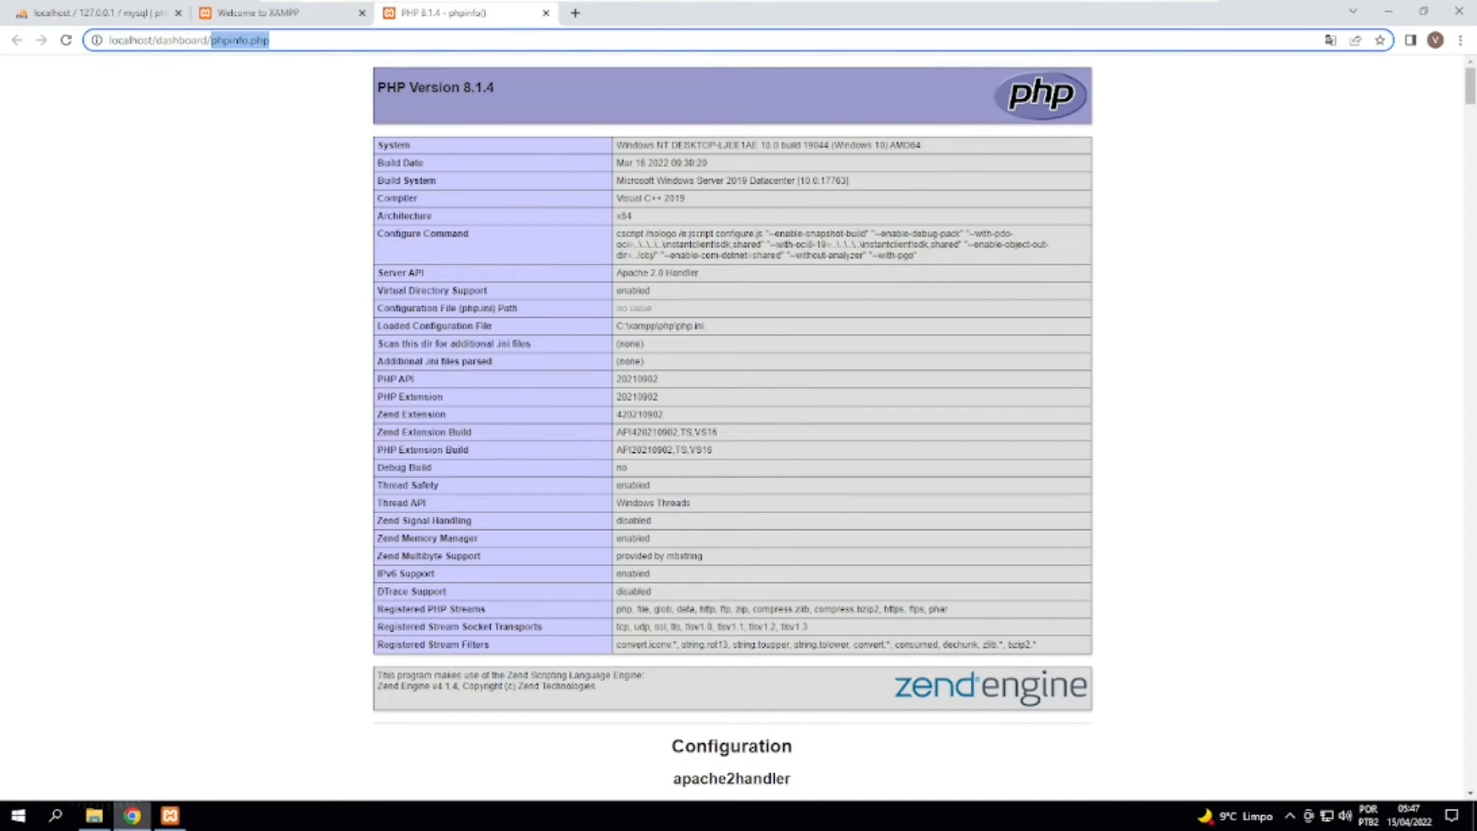
Switch to File Explorer, locate the phpinfo file in the dashboard folder and return to the htdocs folder.
{"action": "left_click", "coordinate": [94, 815]}
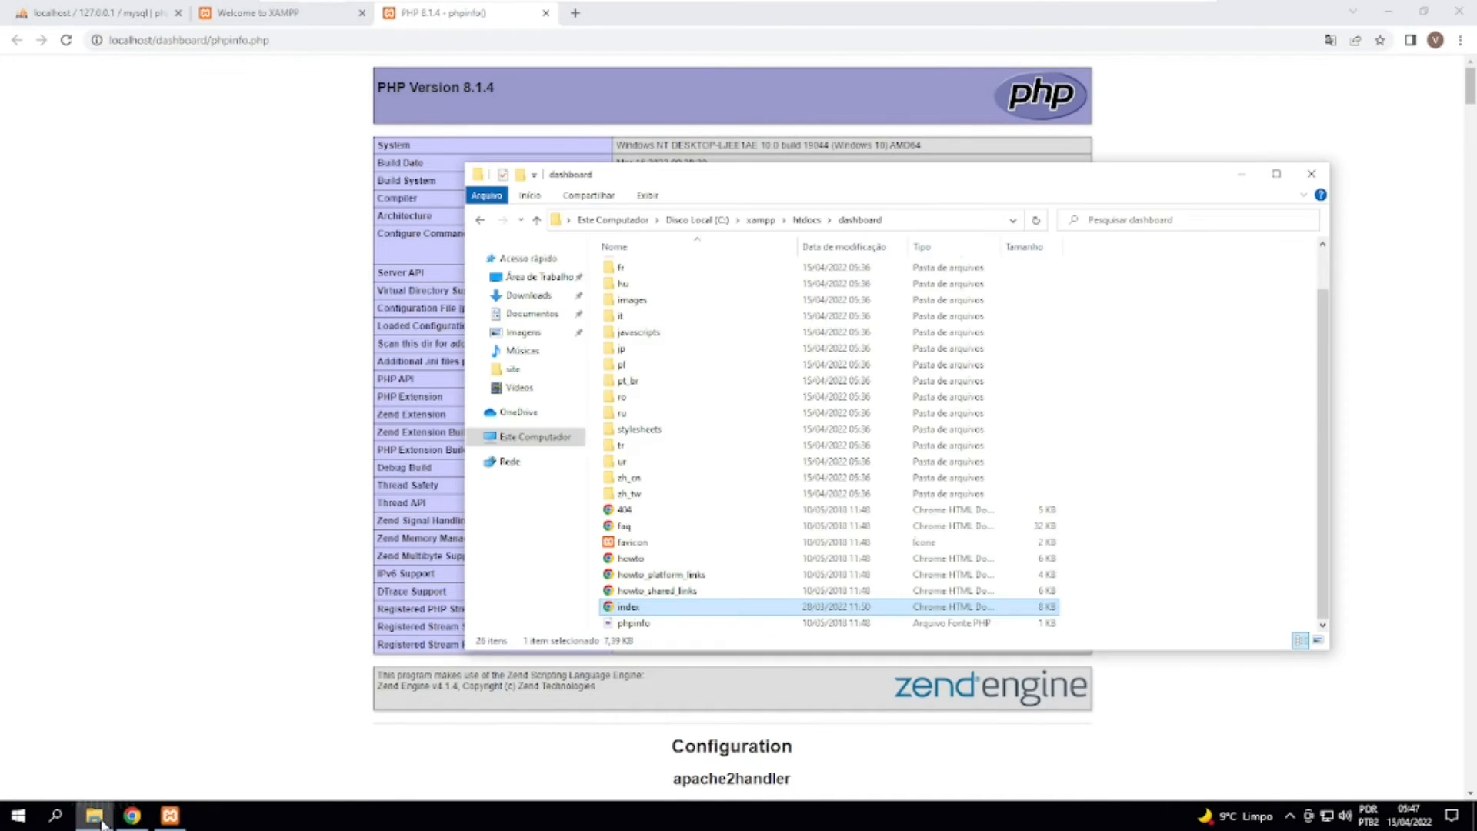
{"action": "left_click", "coordinate": [673, 623]}
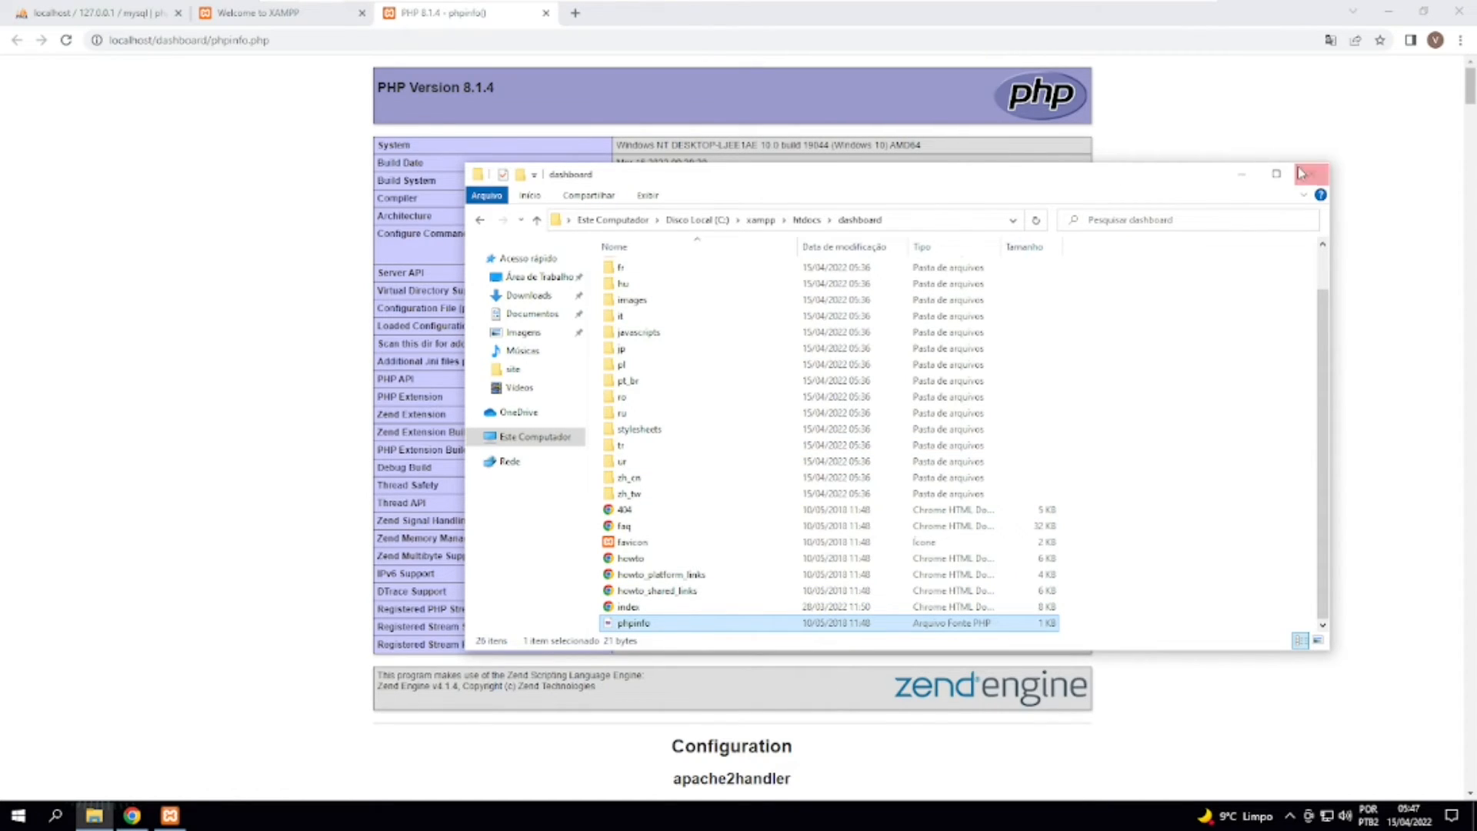
{"action": "left_click", "coordinate": [807, 221]}
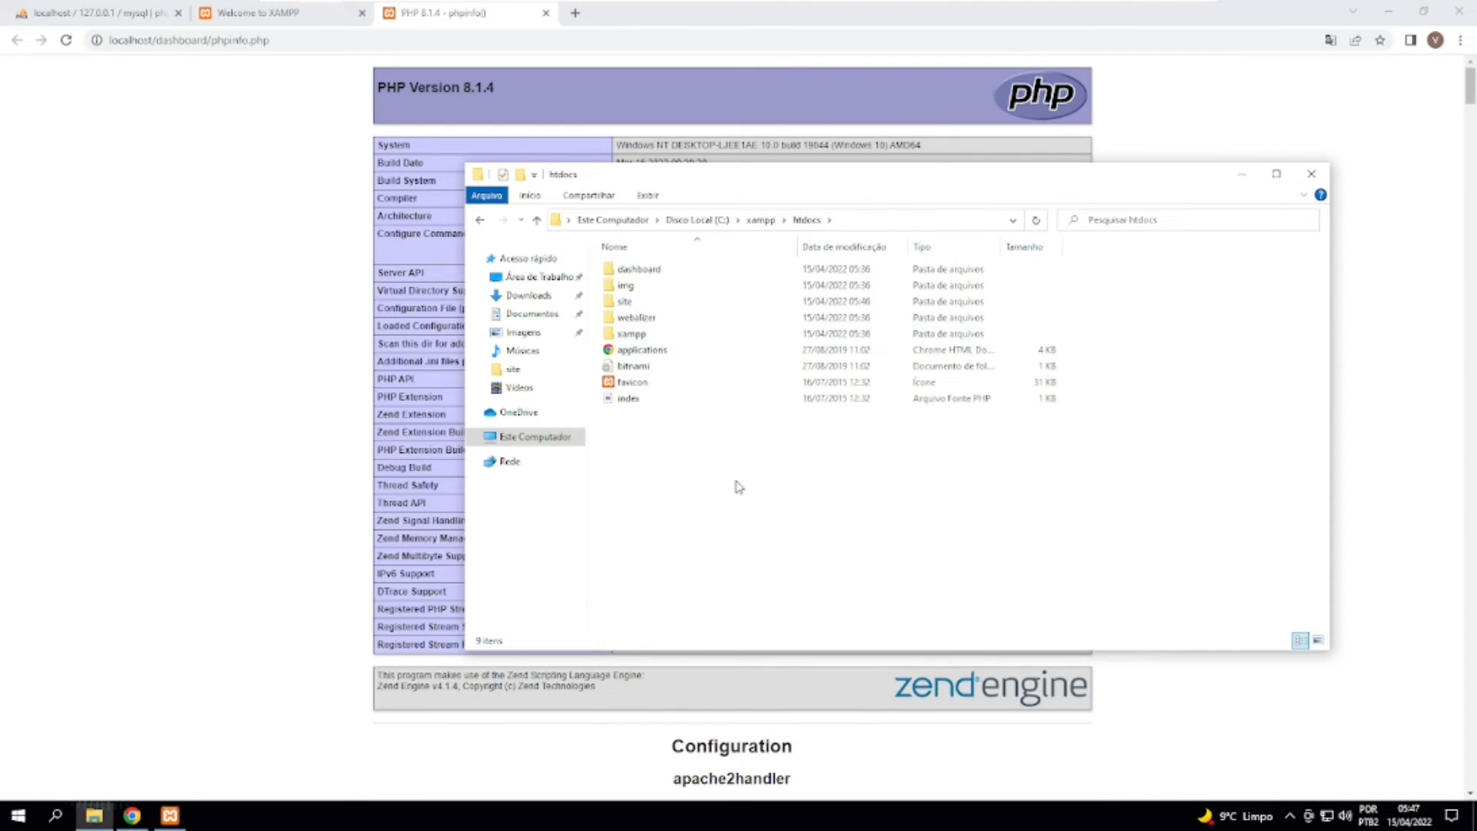
Close File Explorer and highlight the Loaded Configuration File path and its php.ini part on the PHPInfo page.
{"action": "left_click", "coordinate": [1311, 174]}
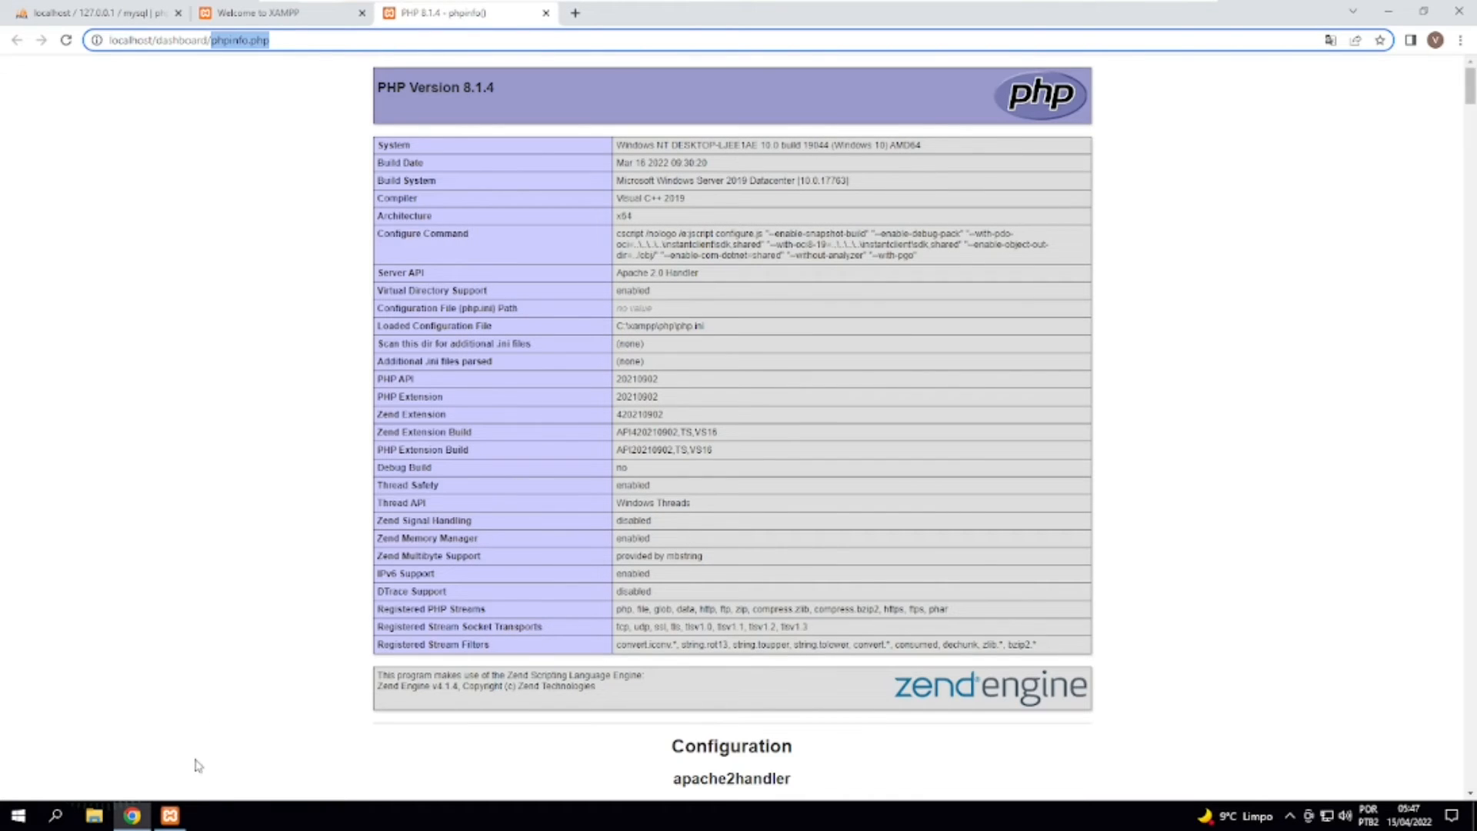
{"action": "left_click", "coordinate": [702, 373]}
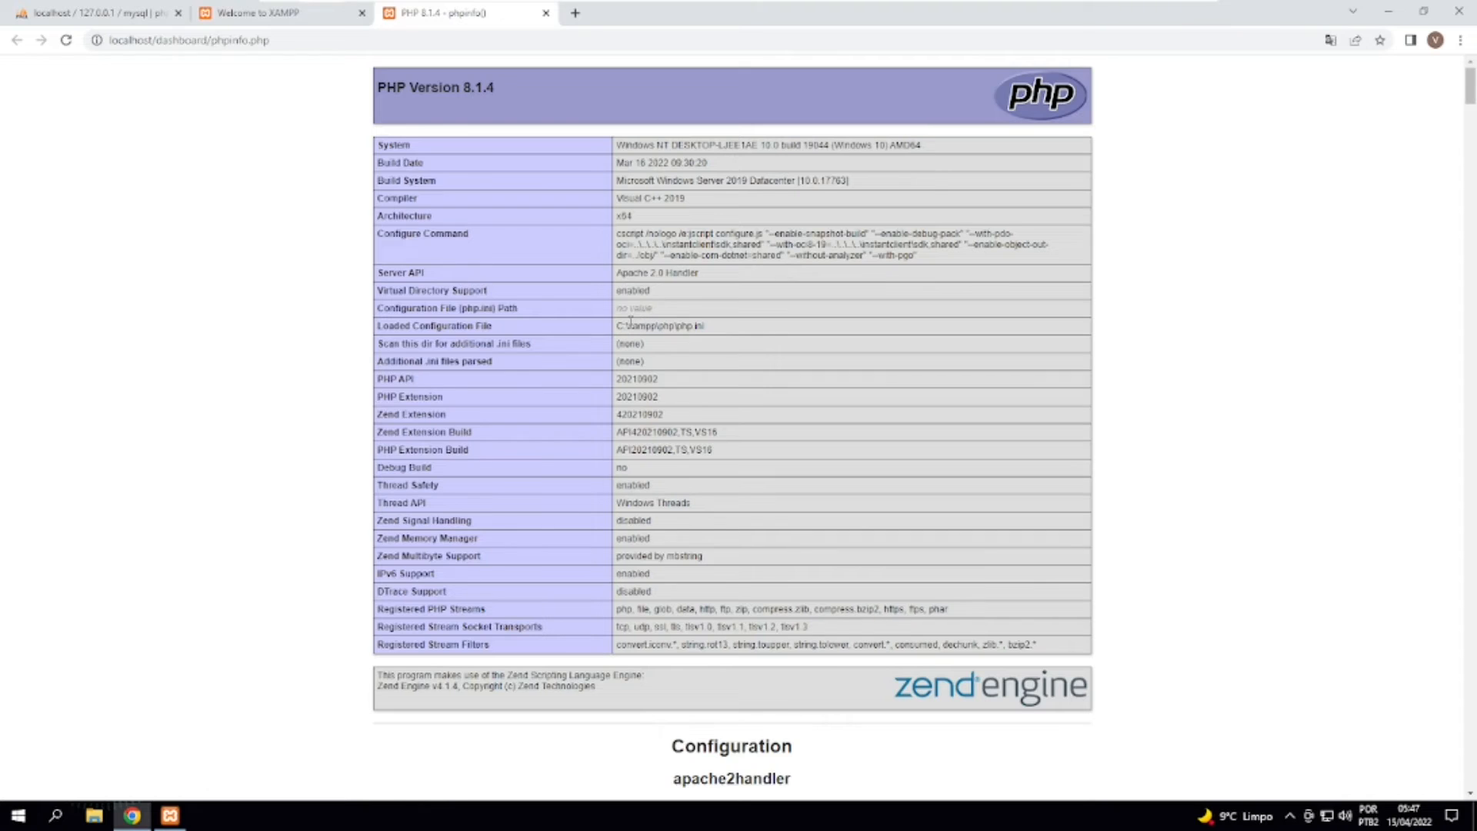
{"action": "left_click_drag", "start_coordinate": [618, 326], "coordinate": [723, 331]}
{"action": "left_click", "coordinate": [620, 325]}
{"action": "double_click", "coordinate": [638, 326]}
{"action": "left_click", "coordinate": [673, 327]}
{"action": "left_click_drag", "start_coordinate": [681, 326], "coordinate": [727, 331]}
Switch to the XAMPP Control Panel, open Apache's PHP (php.ini) configuration file, and move and widen its Notepad window.
{"action": "left_click", "coordinate": [170, 815]}
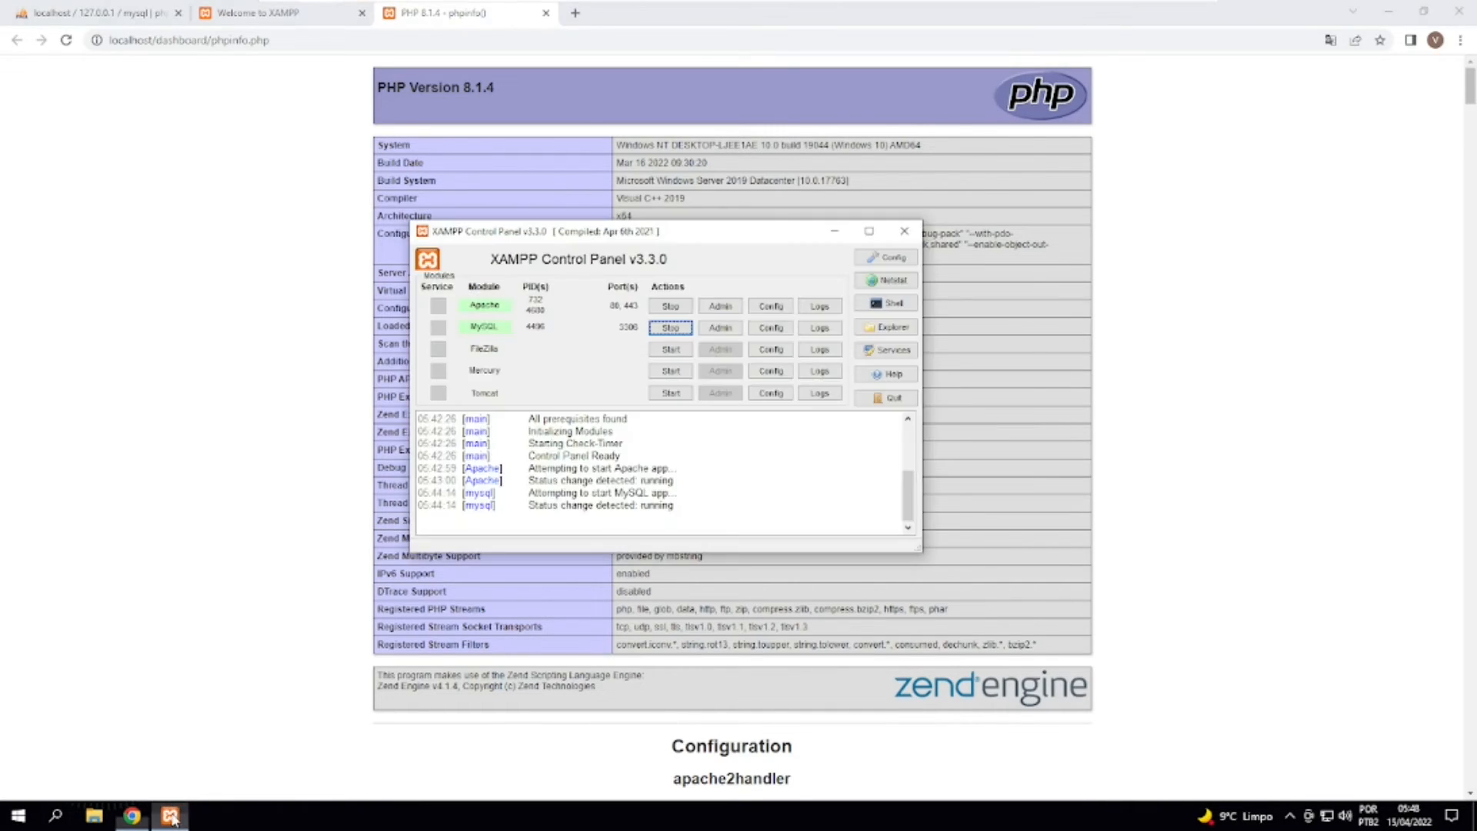
{"action": "left_click", "coordinate": [770, 311]}
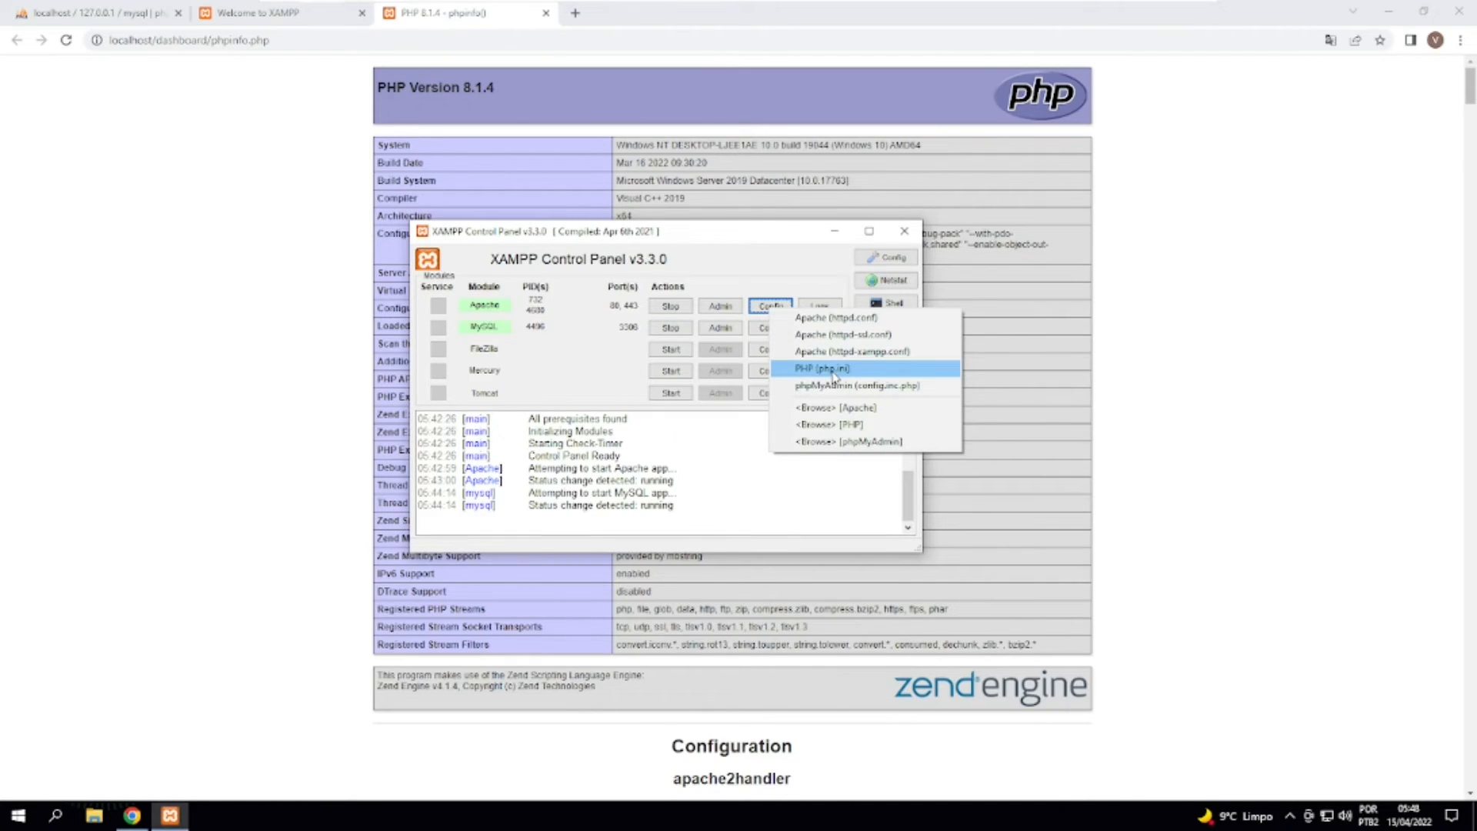
{"action": "left_click", "coordinate": [835, 374]}
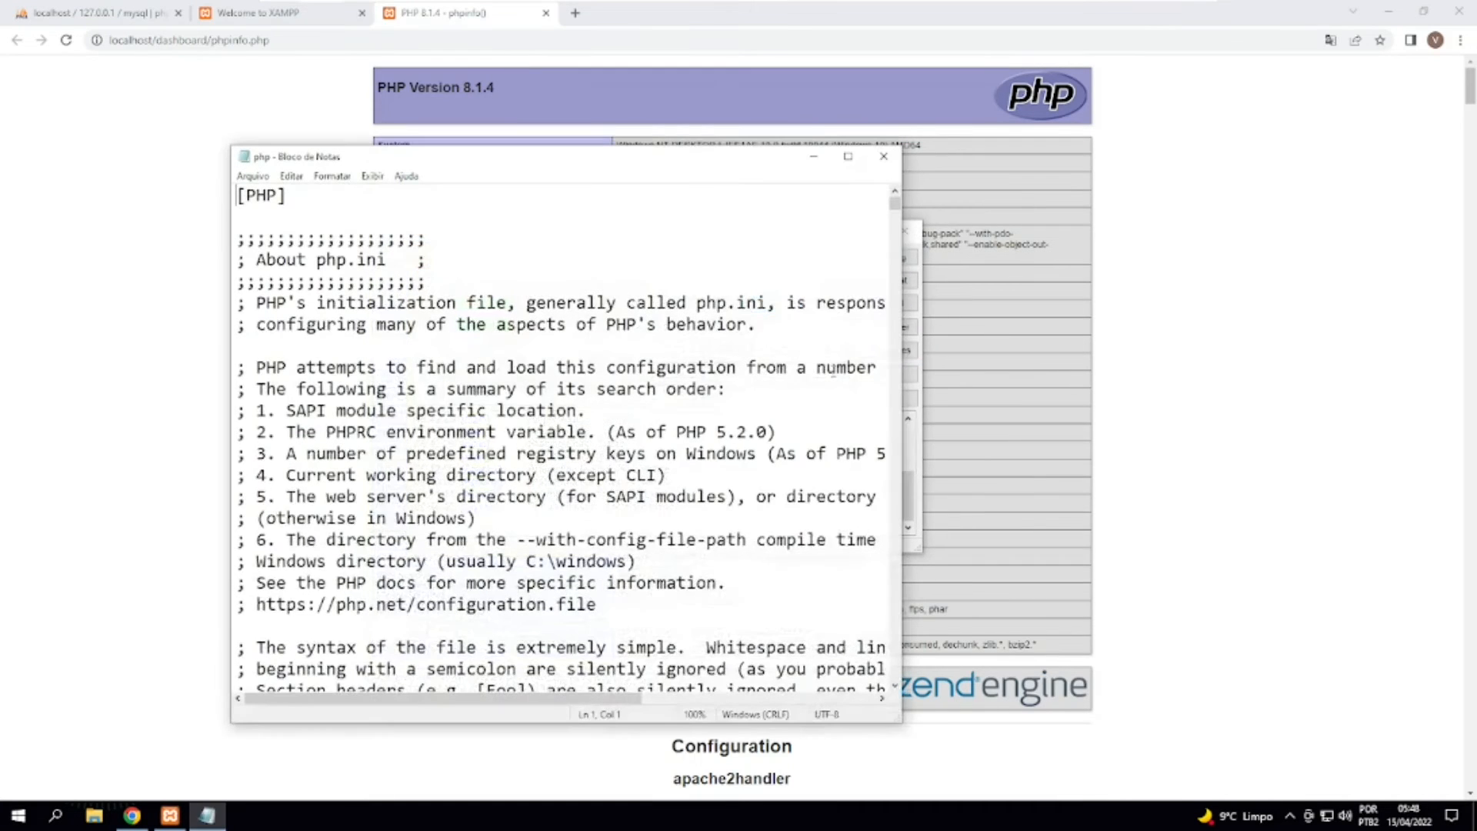
{"action": "left_click_drag", "start_coordinate": [538, 162], "coordinate": [534, 125]}
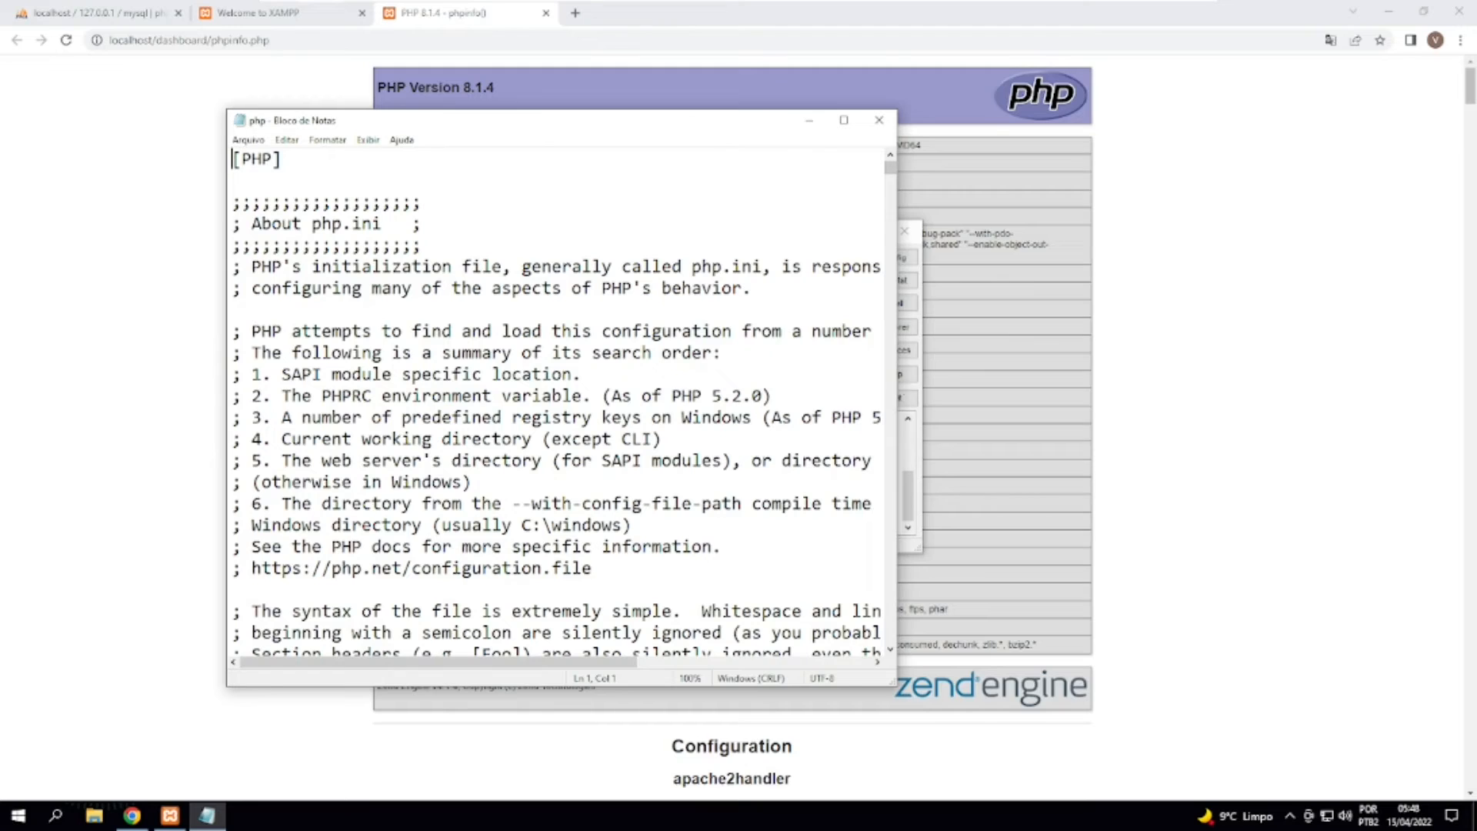
{"action": "left_click_drag", "start_coordinate": [897, 394], "coordinate": [1287, 356]}
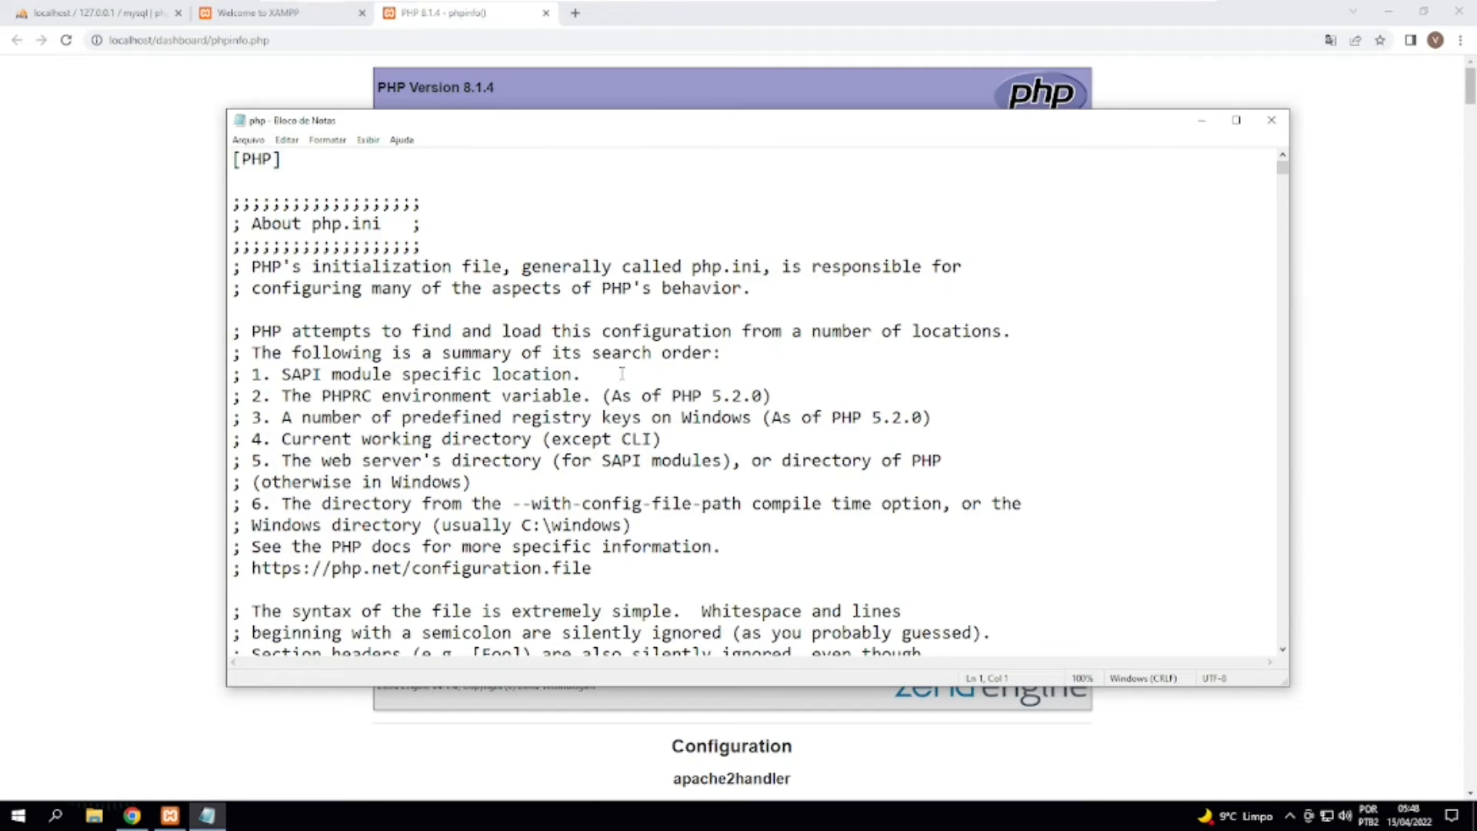
Find the memory_limit directive in php.ini and close the search dialog.
{"action": "left_click", "coordinate": [613, 266]}
{"action": "left_click", "coordinate": [611, 232]}
{"action": "key", "text": "ctrl+f"}
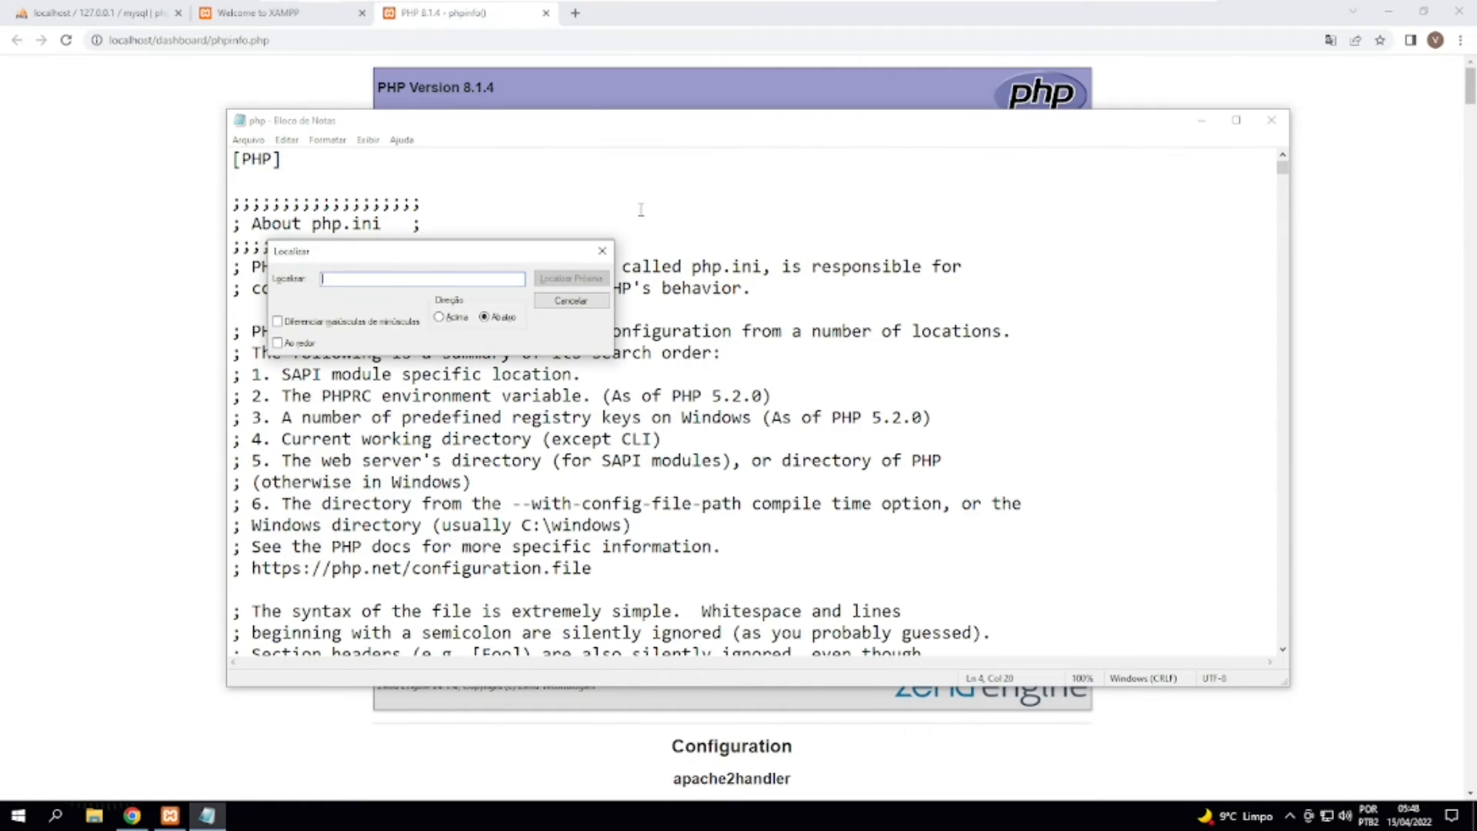
{"action": "type", "text": "memory"}
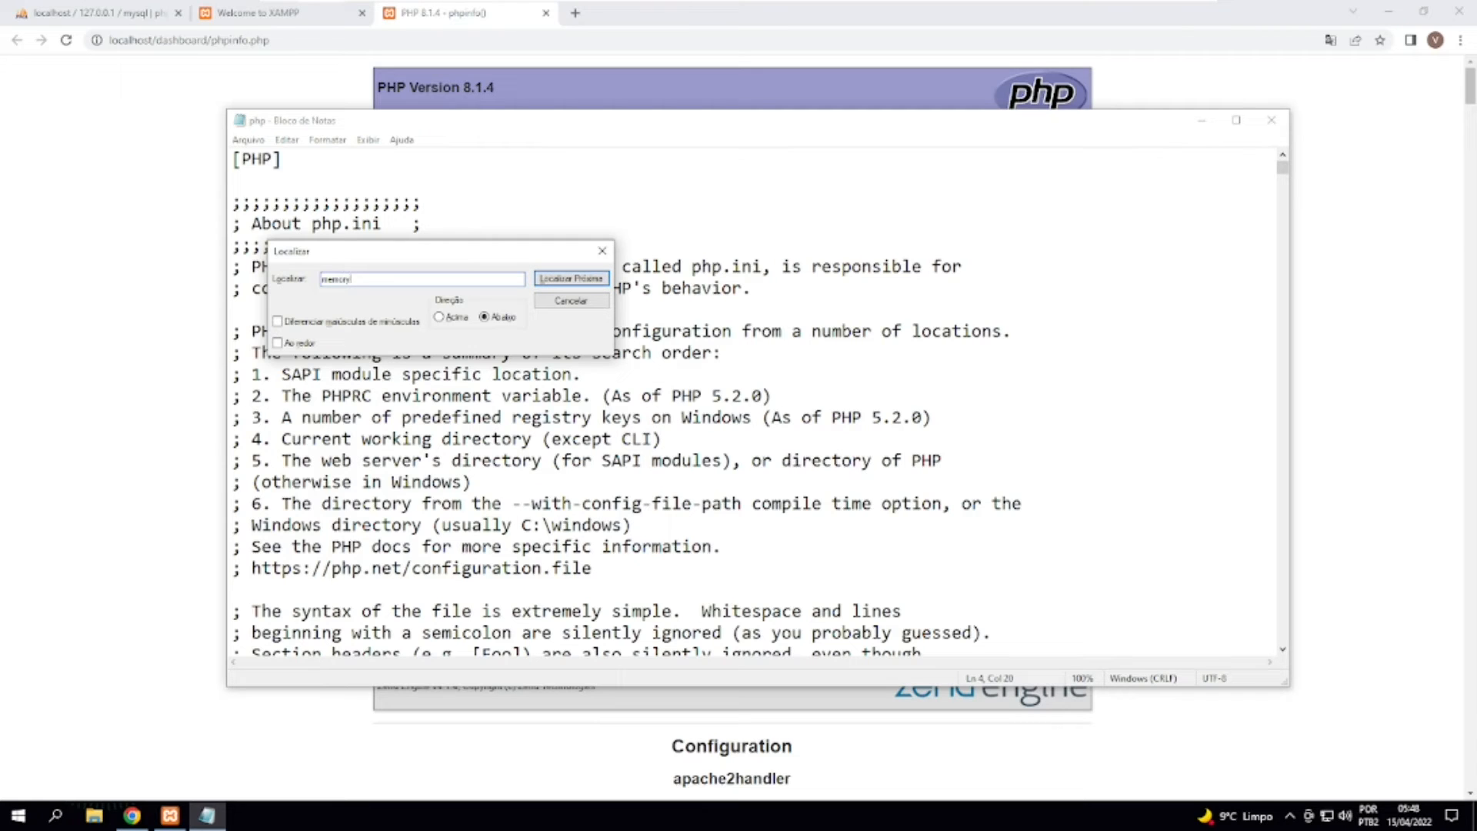
{"action": "type", "text": "_limit"}
{"action": "key", "text": "Return"}
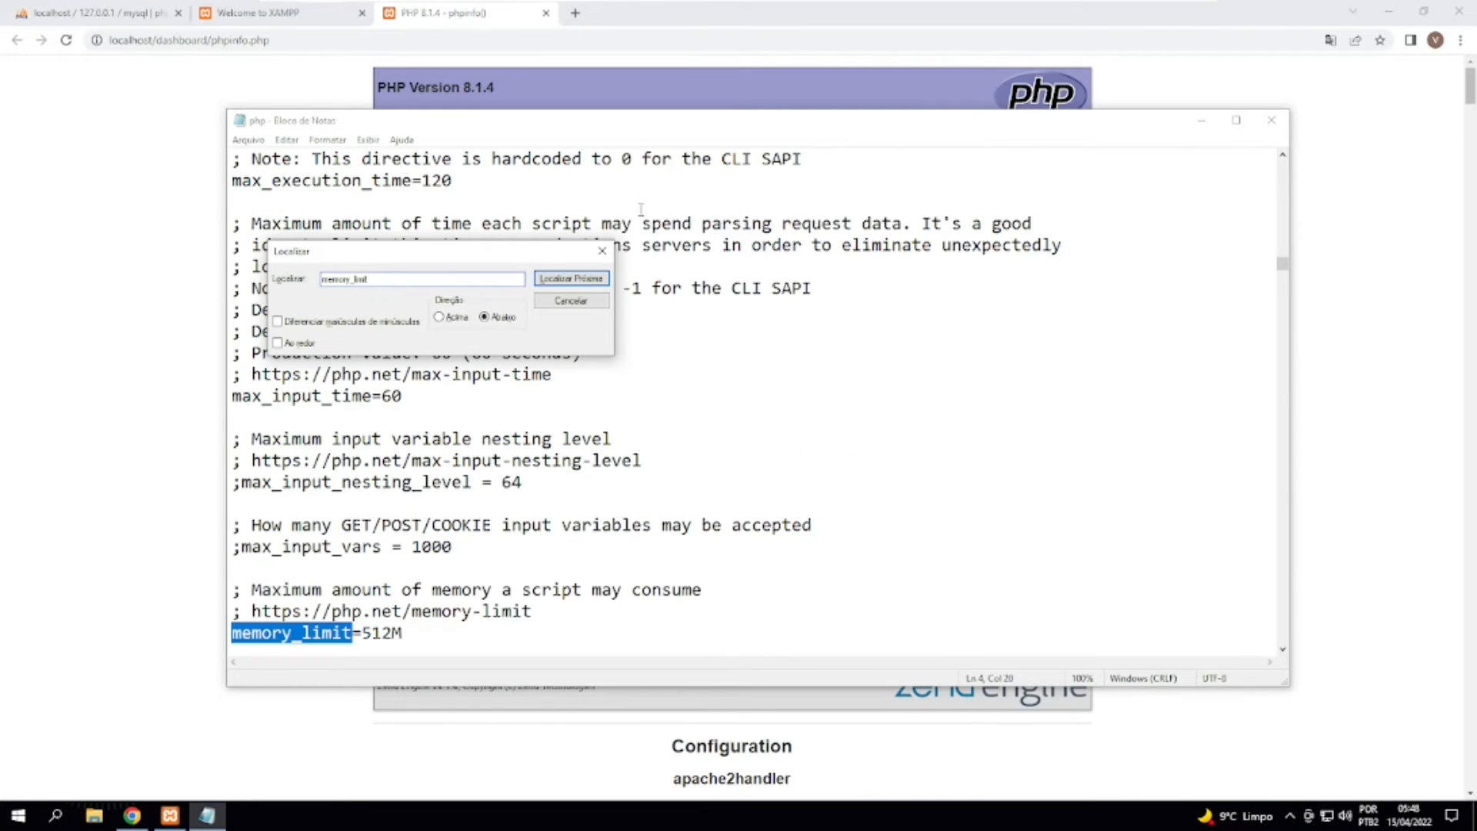
{"action": "left_click", "coordinate": [603, 251]}
{"action": "scroll", "coordinate": [517, 385], "scroll_direction": "down", "scroll_amount": 3}
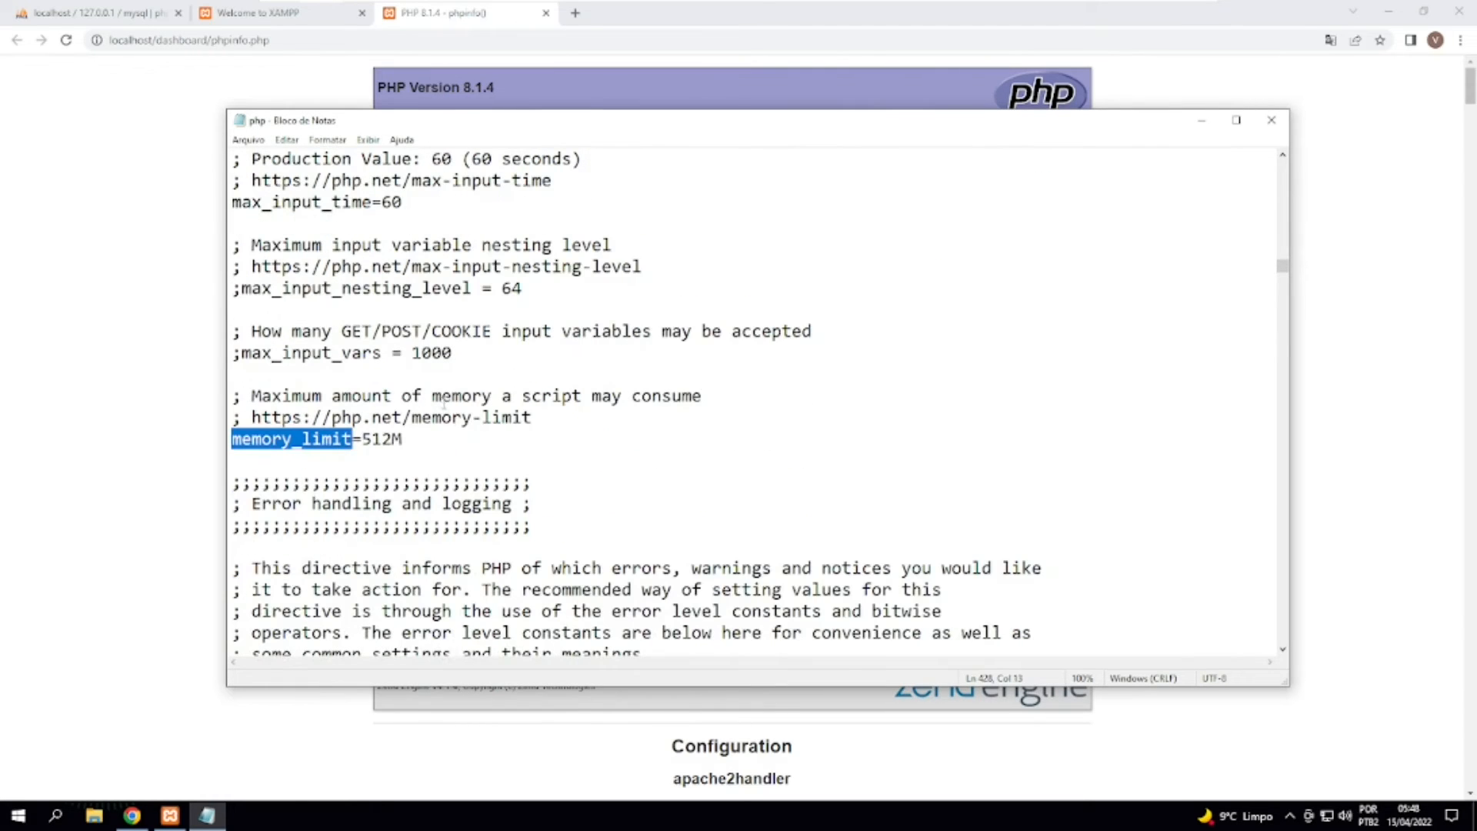
Try changing the number in the memory_limit directive to 128.
{"action": "left_click", "coordinate": [364, 438]}
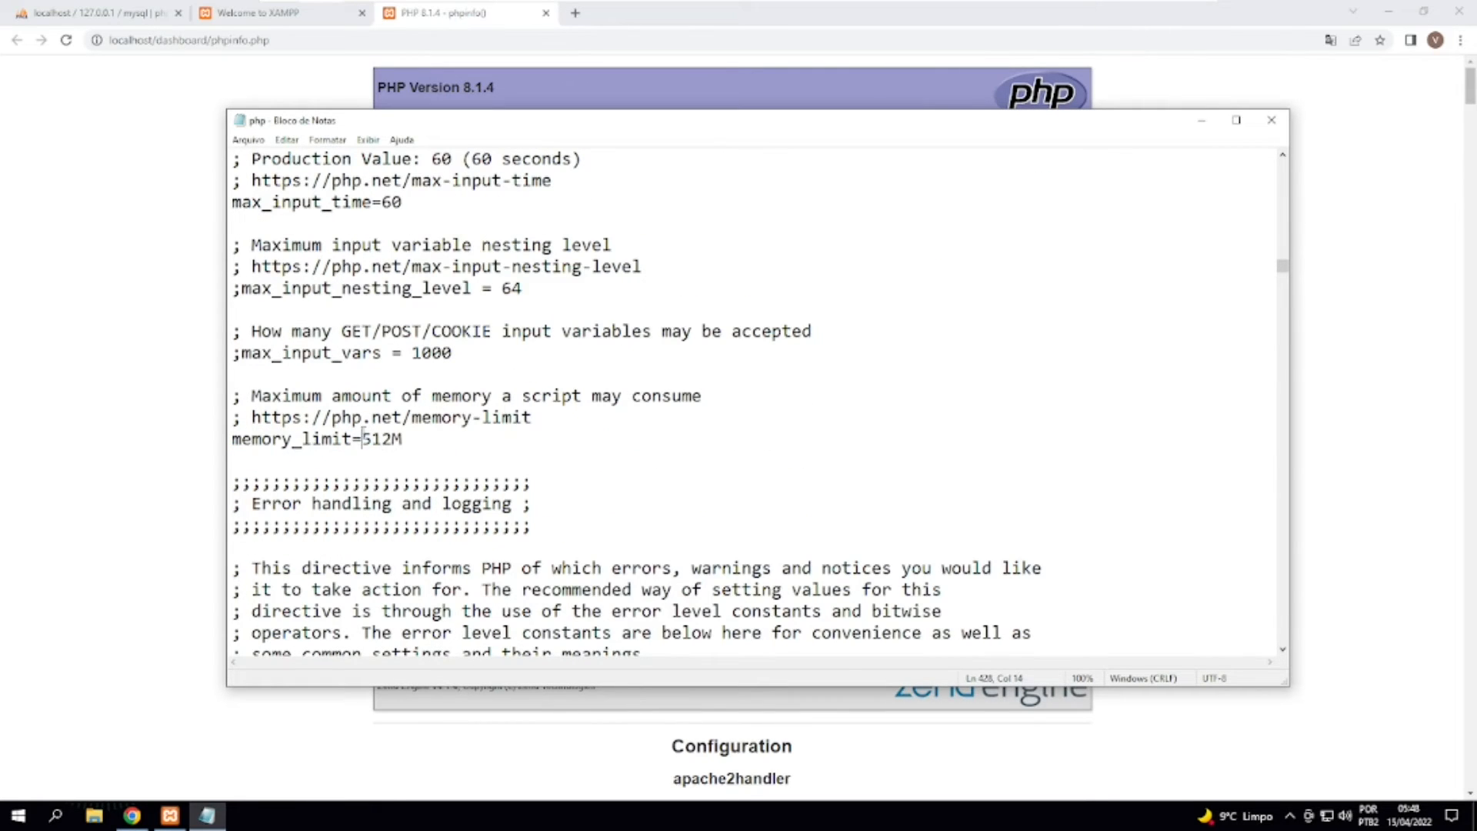
{"action": "left_click_drag", "start_coordinate": [363, 438], "coordinate": [404, 440]}
{"action": "left_click", "coordinate": [406, 437]}
{"action": "left_click_drag", "start_coordinate": [362, 438], "coordinate": [394, 439]}
{"action": "left_click", "coordinate": [399, 439]}
{"action": "left_click", "coordinate": [394, 439]}
{"action": "left_click", "coordinate": [393, 439]}
{"action": "type", "text": "128"}
Restore the memory_limit directive to 512M and highlight its whole line.
{"action": "left_click_drag", "start_coordinate": [423, 439], "coordinate": [392, 438]}
{"action": "type", "text": "51"}
{"action": "left_click", "coordinate": [423, 440]}
{"action": "left_click_drag", "start_coordinate": [413, 439], "coordinate": [231, 439]}
{"action": "left_click", "coordinate": [413, 446]}
Find the error_reporting directive in php.ini and close the search dialog.
{"action": "left_click", "coordinate": [564, 396]}
{"action": "key", "text": "ctrl+f"}
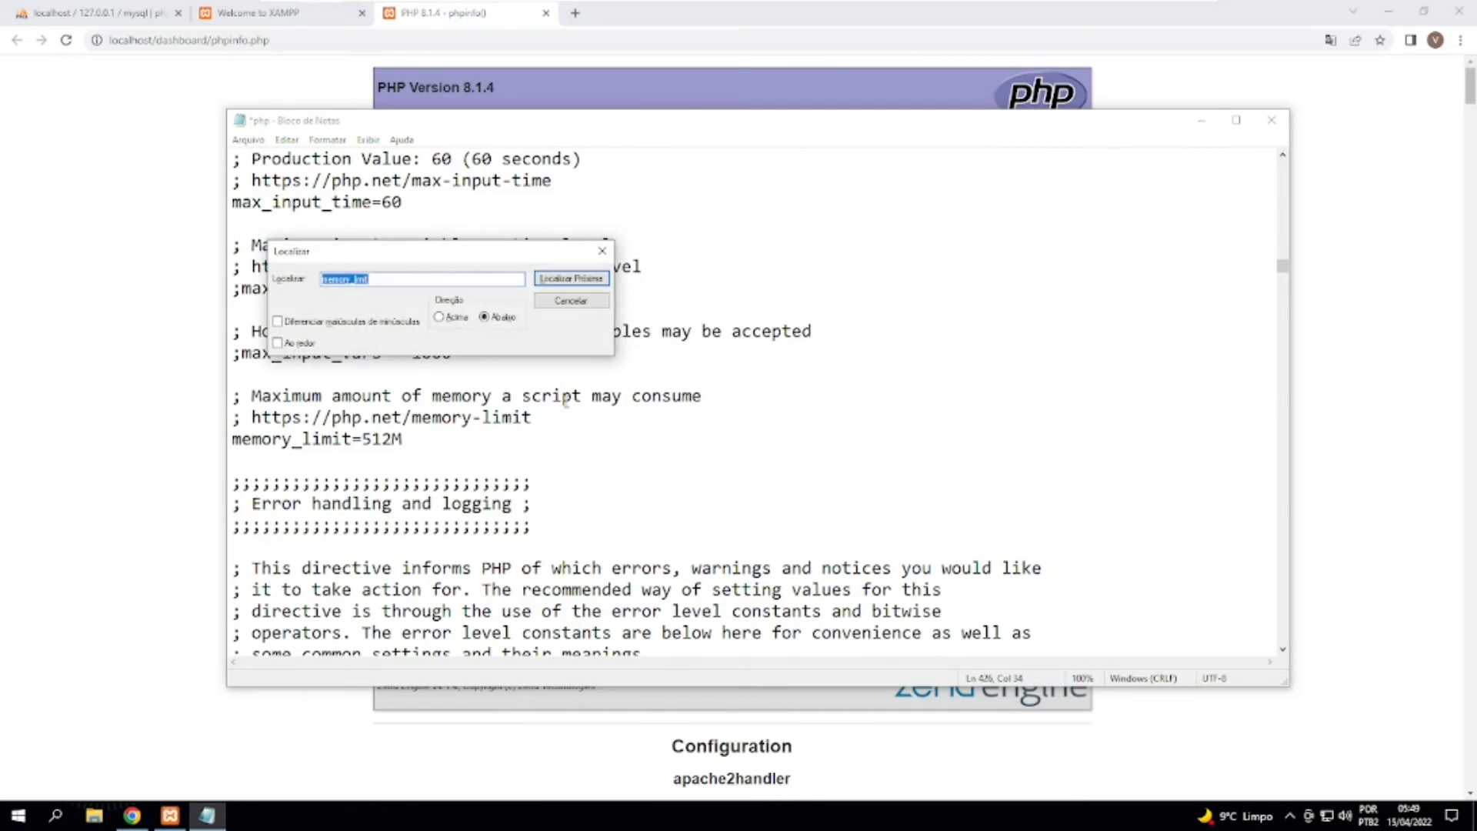
{"action": "type", "text": "error_reporting"}
{"action": "key", "text": "Return"}
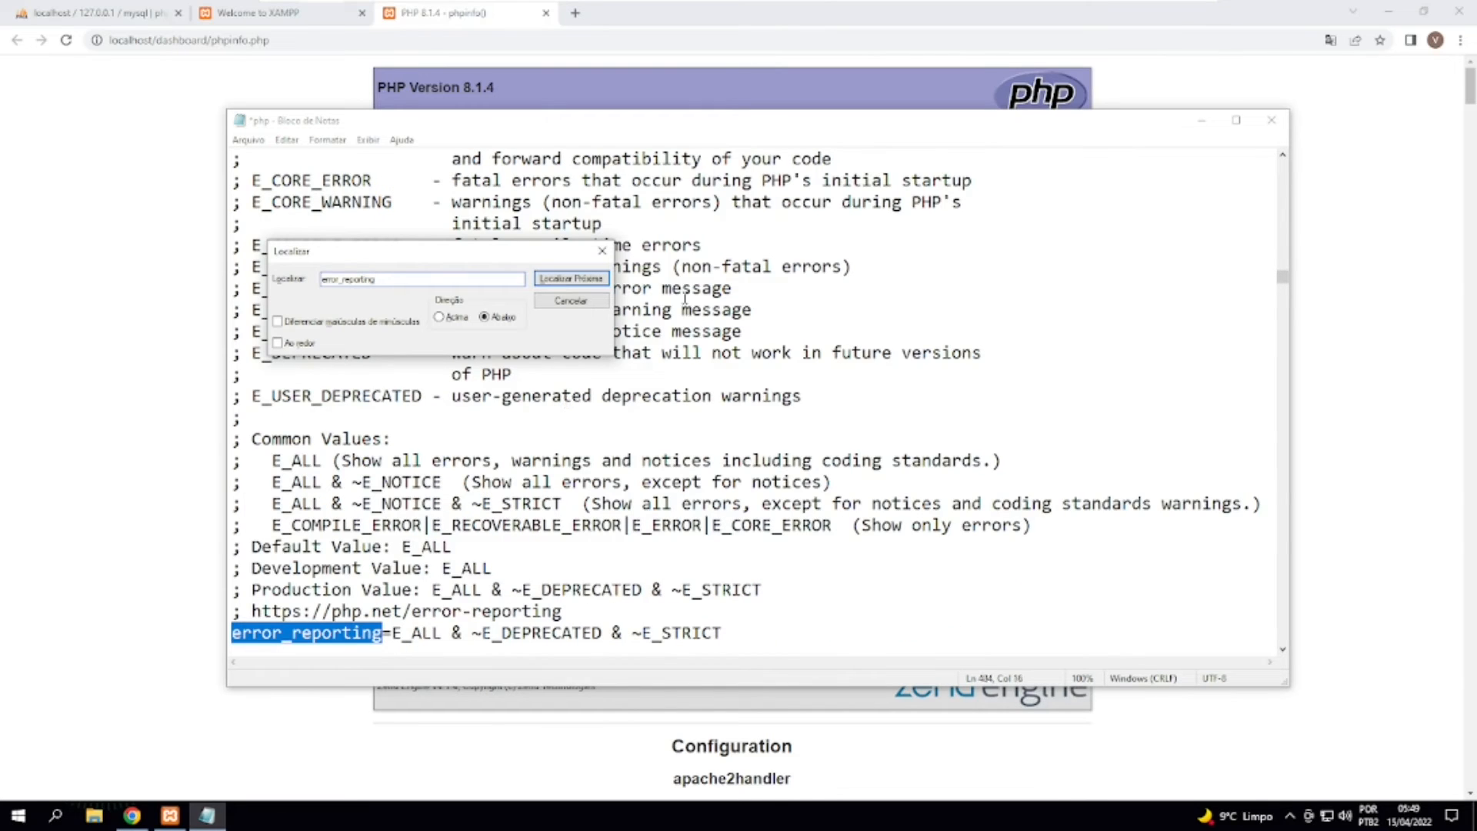
{"action": "left_click", "coordinate": [602, 251]}
{"action": "scroll", "coordinate": [500, 409], "scroll_direction": "down", "scroll_amount": 3}
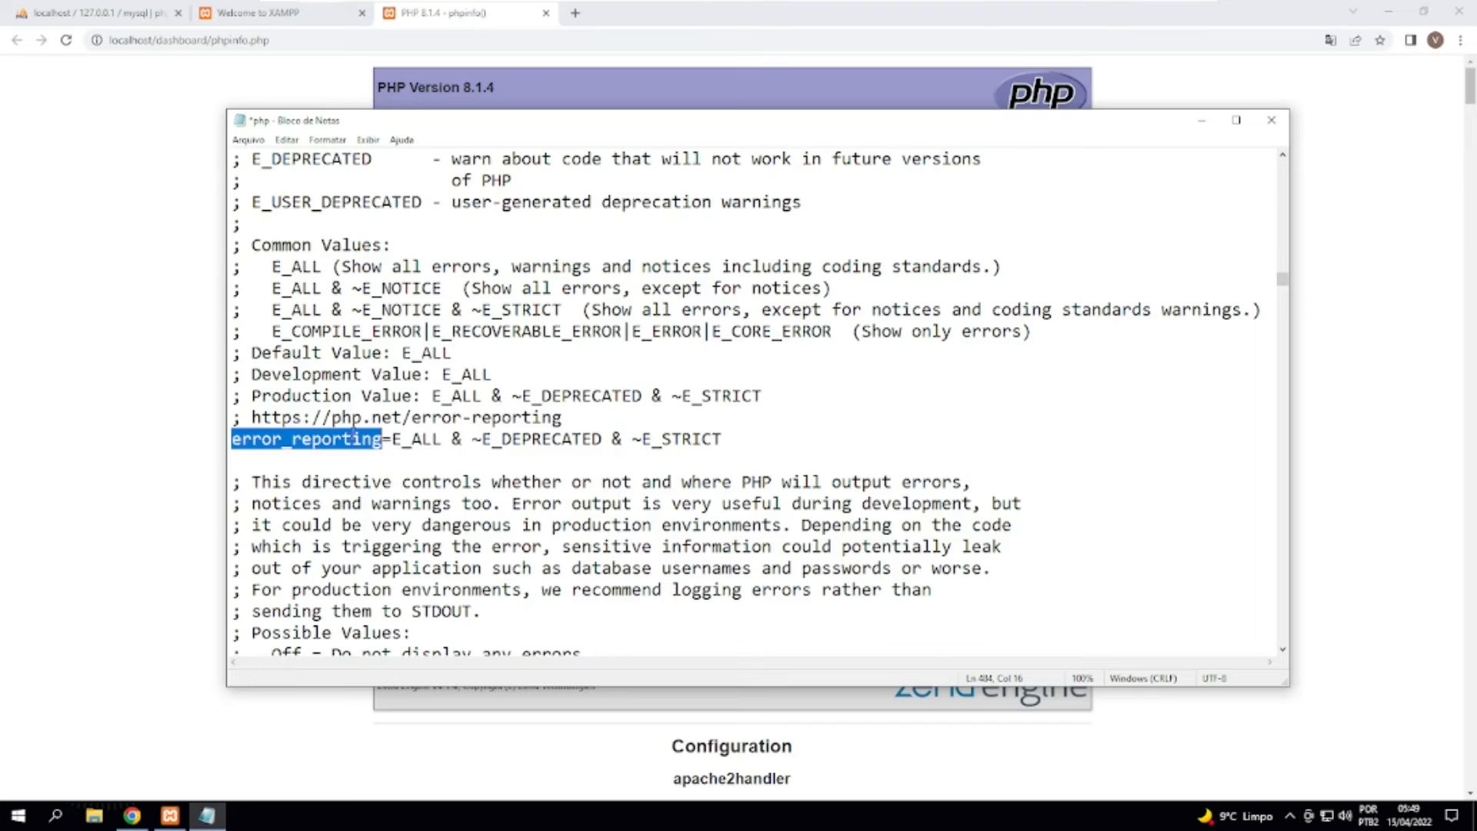
Examine the active error_reporting value, highlighting the whole expression and its ~E_DEPRECATED and ~E_STRICT parts.
{"action": "left_click", "coordinate": [369, 439]}
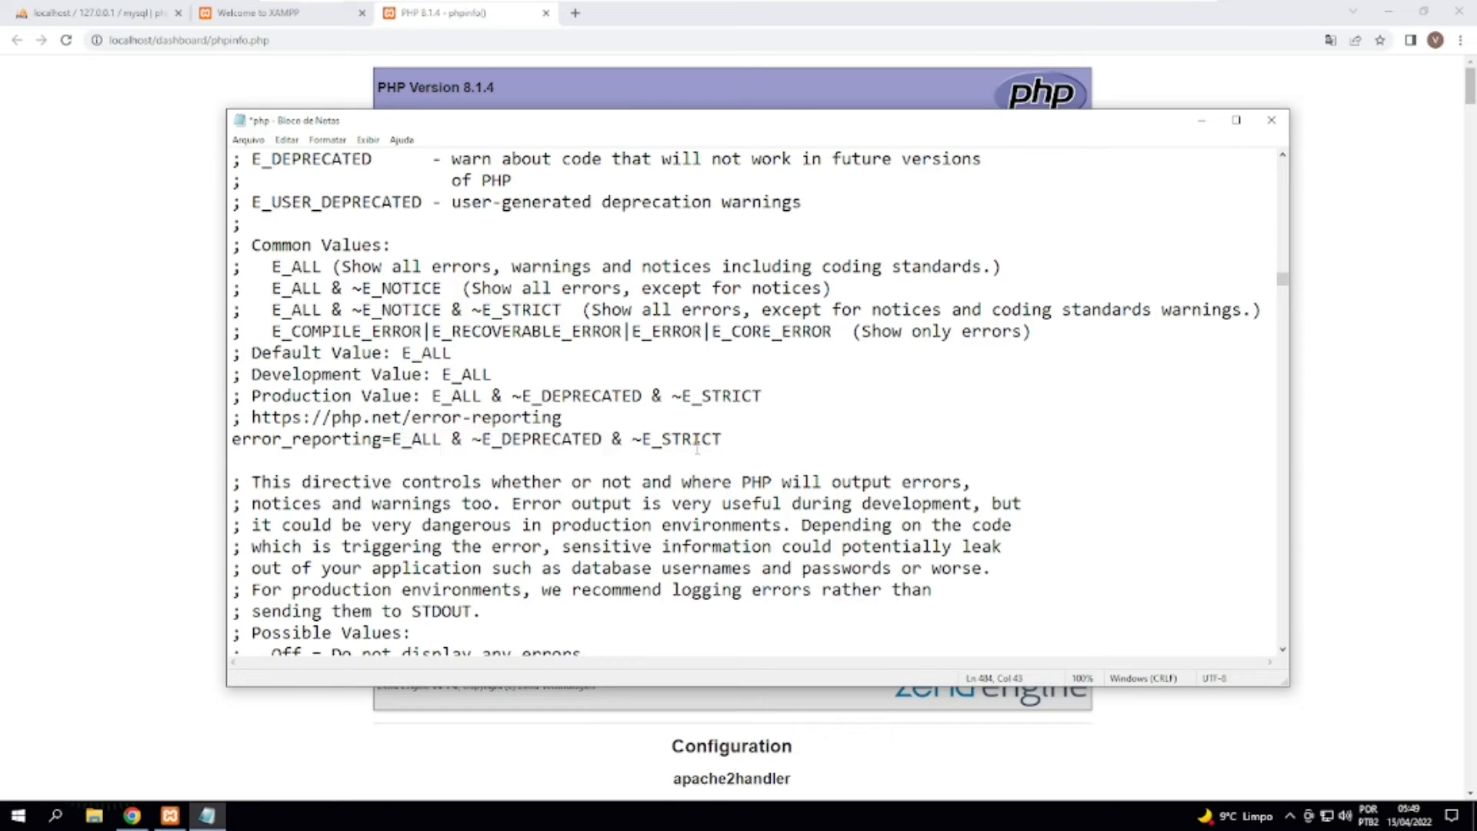
{"action": "left_click_drag", "start_coordinate": [392, 438], "coordinate": [762, 448]}
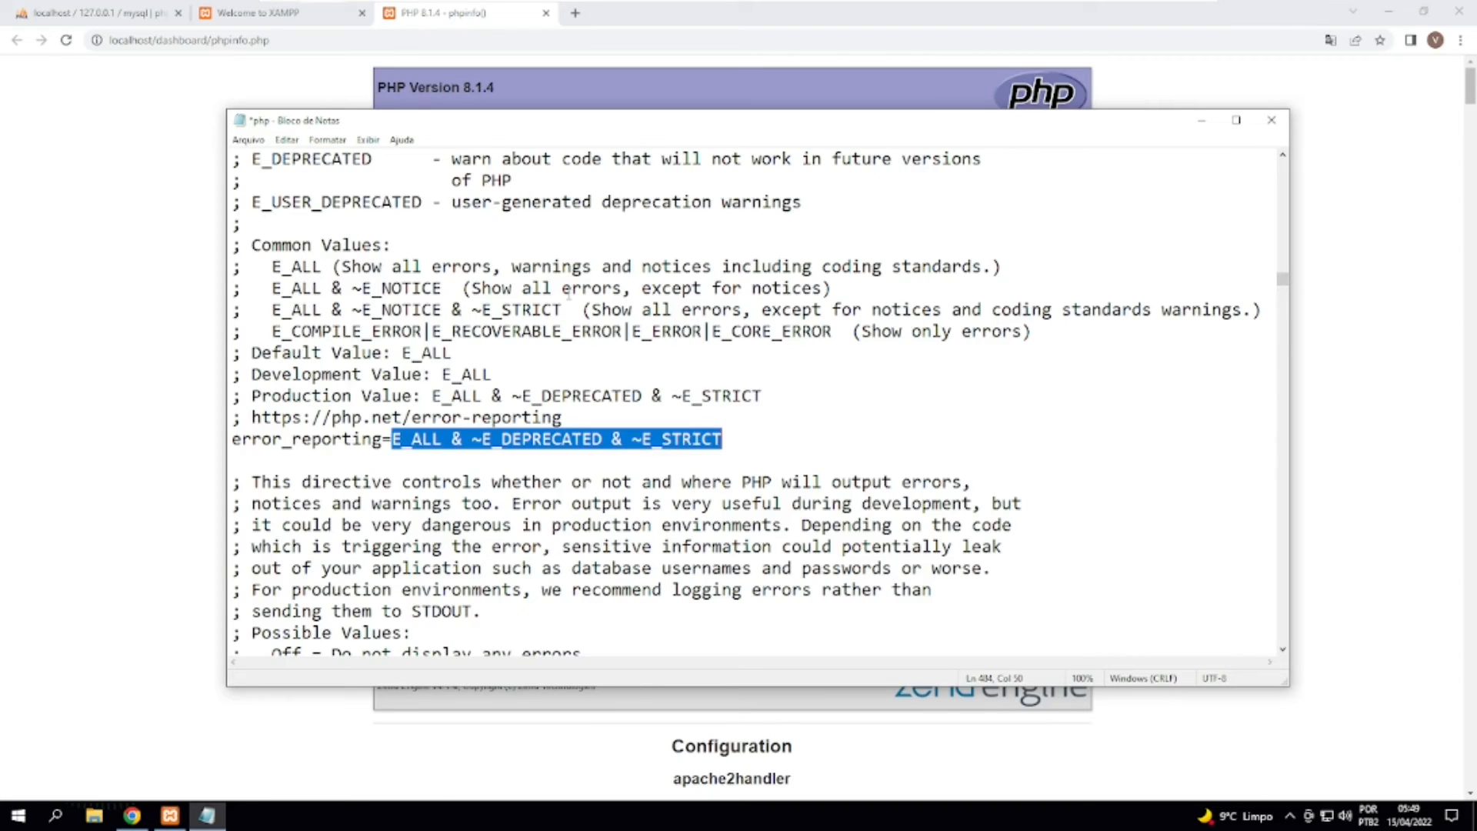
{"action": "left_click", "coordinate": [570, 289]}
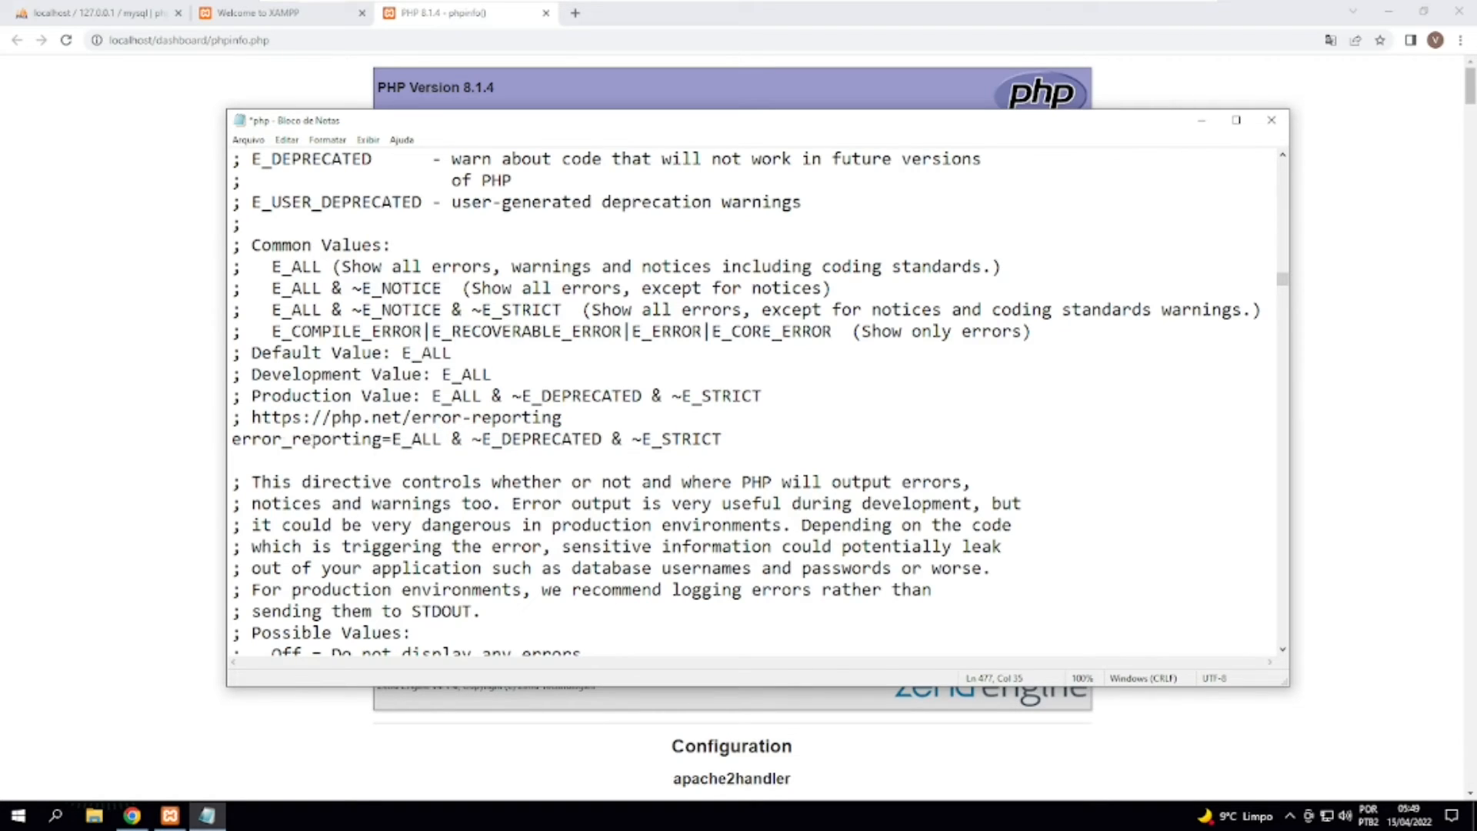
{"action": "left_click_drag", "start_coordinate": [391, 440], "coordinate": [602, 442]}
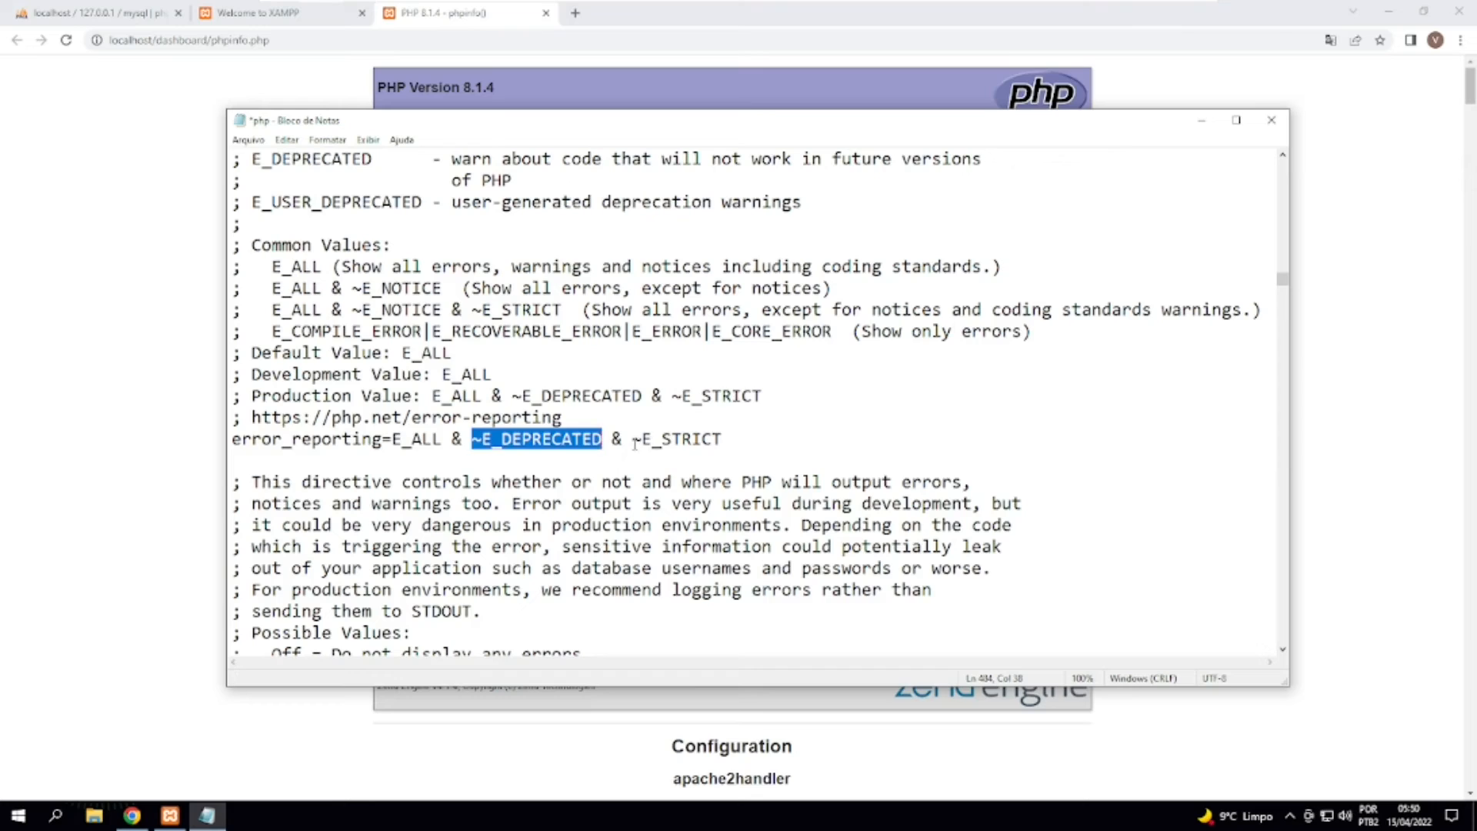
{"action": "key", "text": "Right"}
{"action": "key", "text": "Right"}
{"action": "key", "text": "Right"}
{"action": "key", "text": "Right"}
{"action": "key", "text": "shift+Right"}
{"action": "key", "text": "shift+Right"}
{"action": "key", "text": "shift+Right"}
{"action": "key", "text": "shift+Right"}
{"action": "key", "text": "shift+Right"}
{"action": "key", "text": "shift+Right"}
{"action": "key", "text": "shift+Right"}
{"action": "key", "text": "shift+Right"}
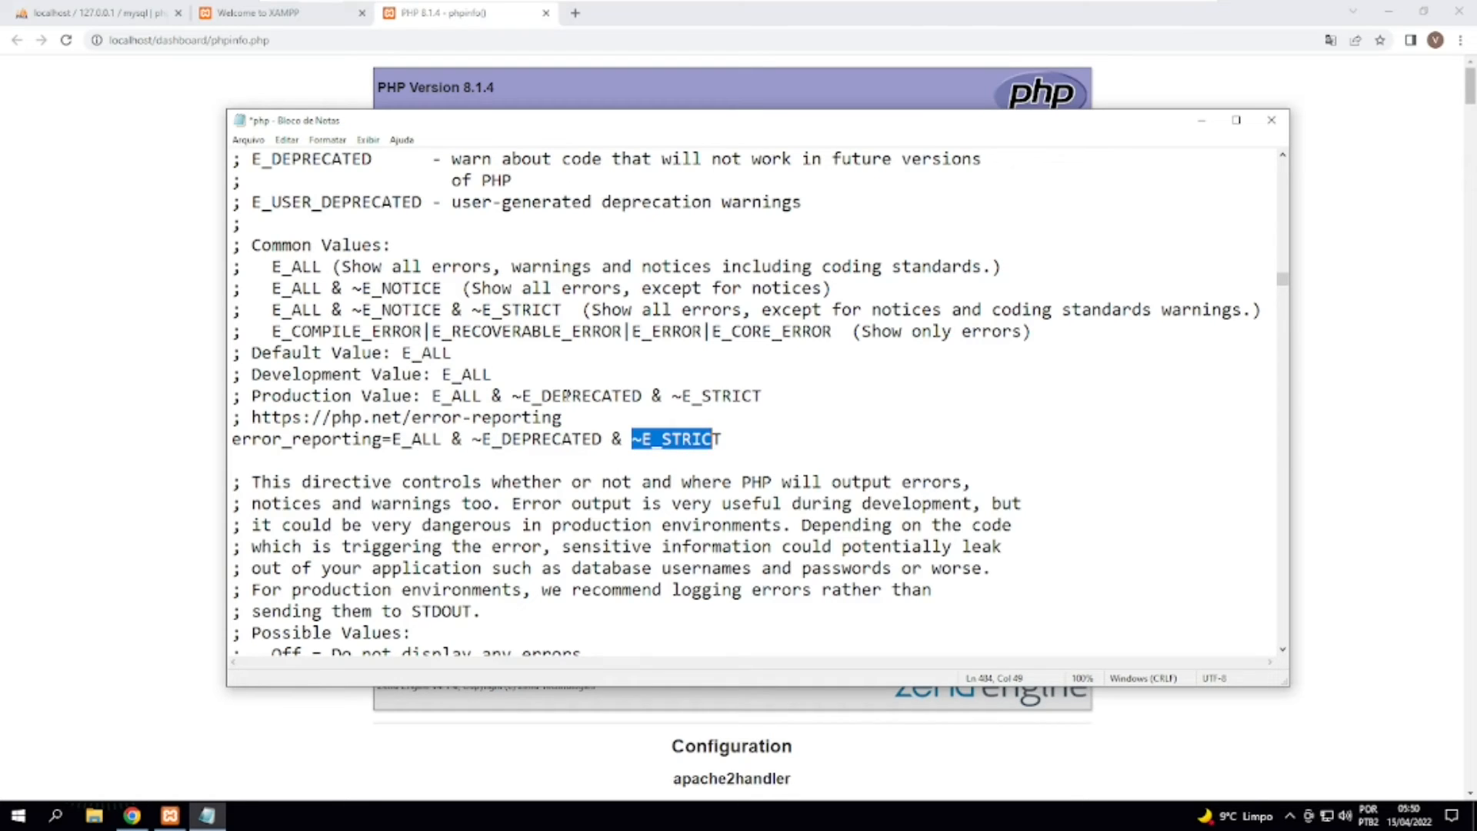
Remove the ~E_DEPRECATED and ~E_STRICT exclusions from the error_reporting directive, leaving only E_ALL.
{"action": "left_click_drag", "start_coordinate": [442, 439], "coordinate": [735, 445]}
{"action": "key", "text": "Delete"}
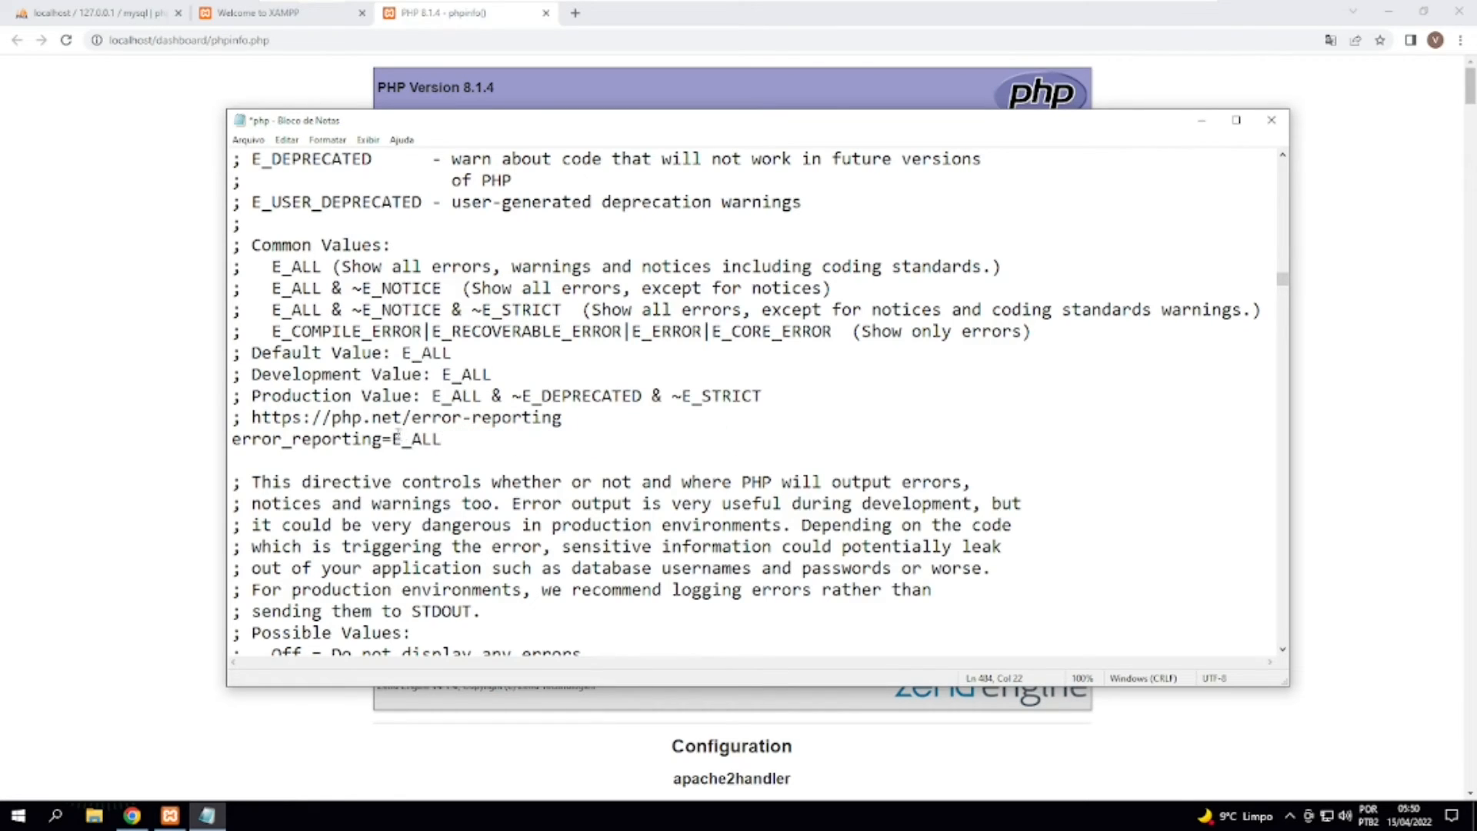
{"action": "left_click_drag", "start_coordinate": [391, 438], "coordinate": [448, 440]}
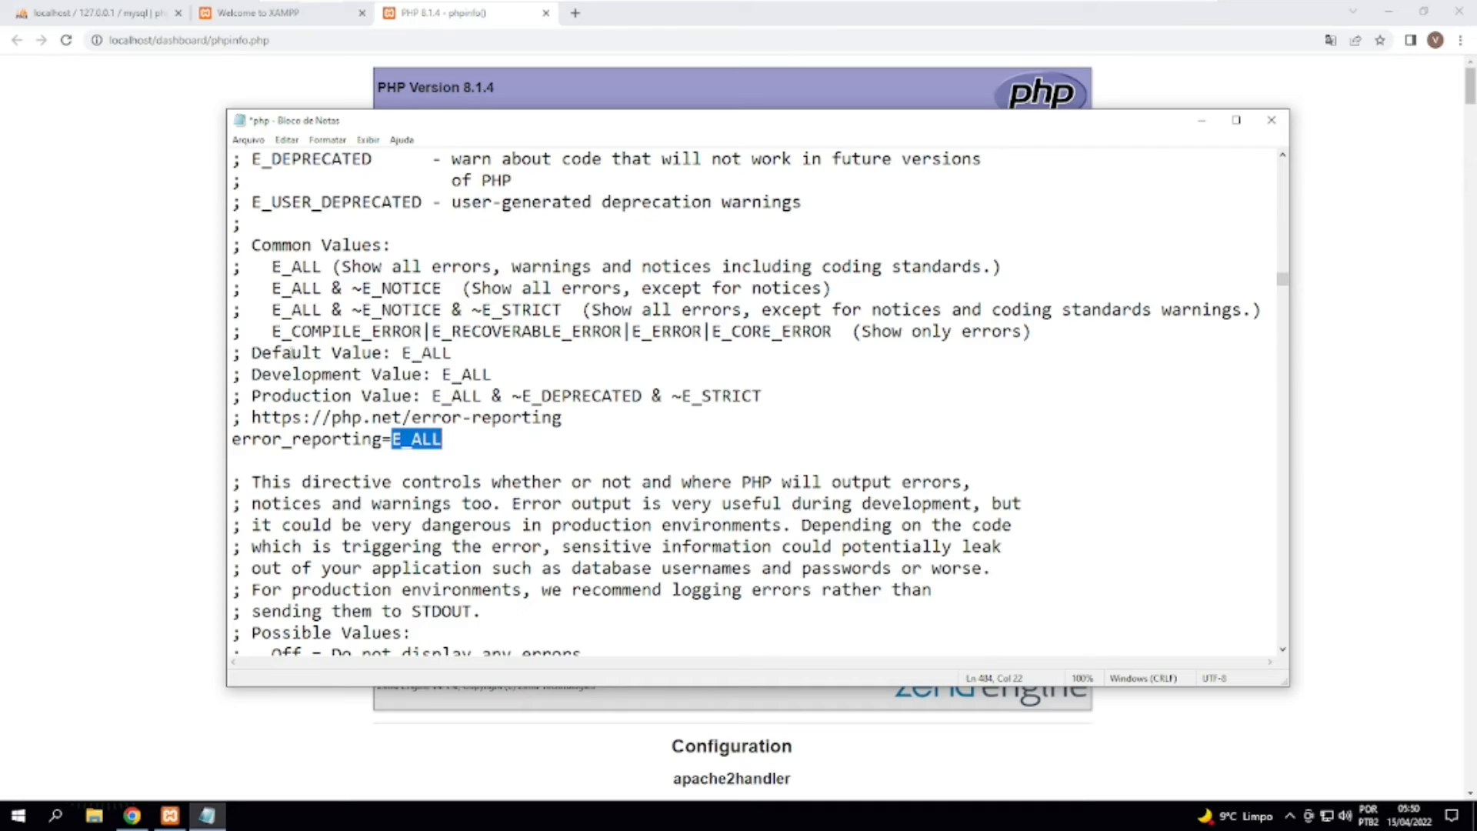
Compare the default, development and production values in the comments with the edited error_reporting line.
{"action": "left_click_drag", "start_coordinate": [412, 354], "coordinate": [474, 356]}
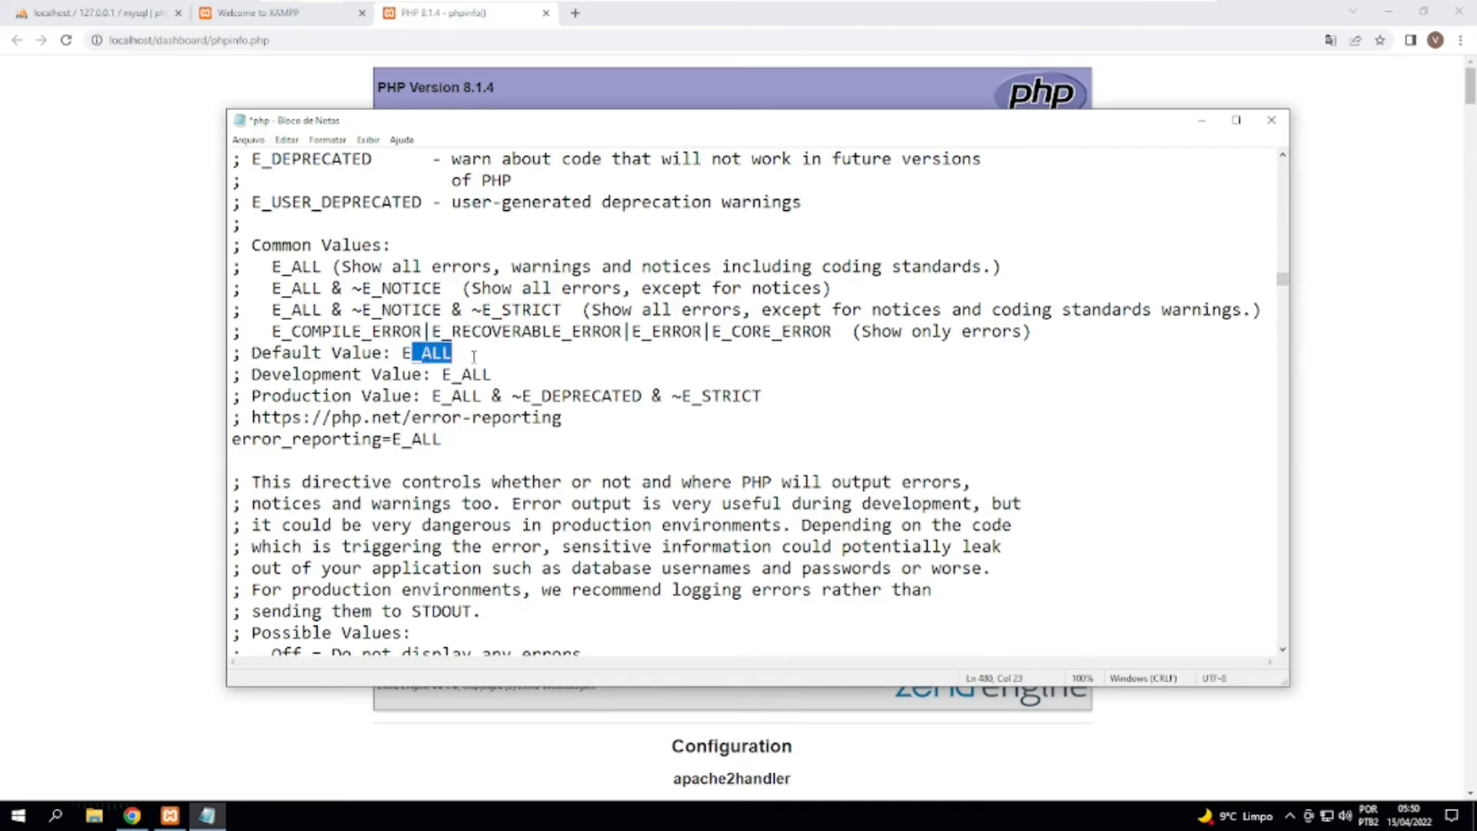
{"action": "left_click", "coordinate": [312, 373]}
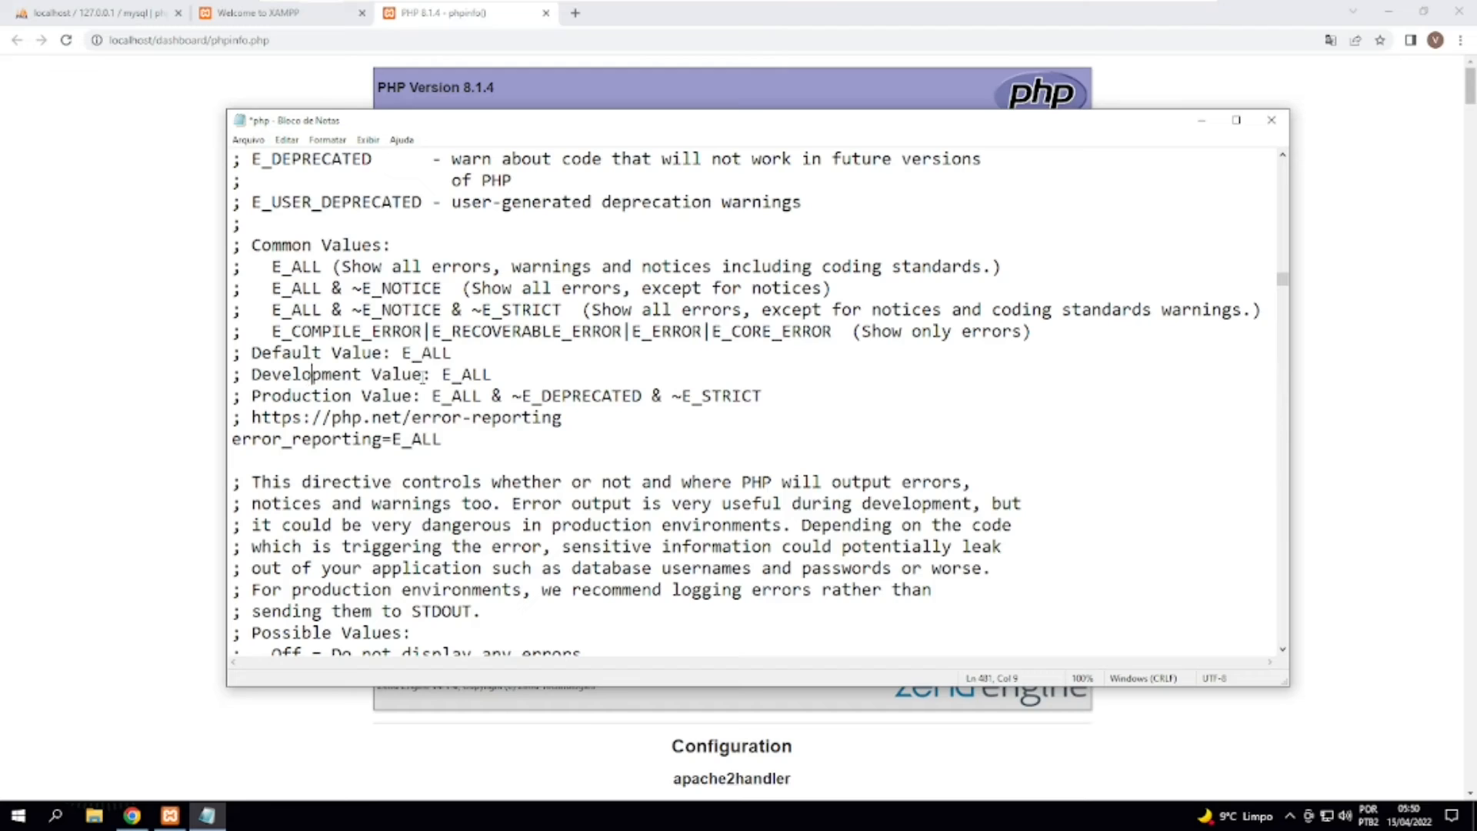
{"action": "left_click_drag", "start_coordinate": [443, 374], "coordinate": [494, 375]}
{"action": "left_click", "coordinate": [404, 396]}
{"action": "left_click_drag", "start_coordinate": [432, 395], "coordinate": [790, 393]}
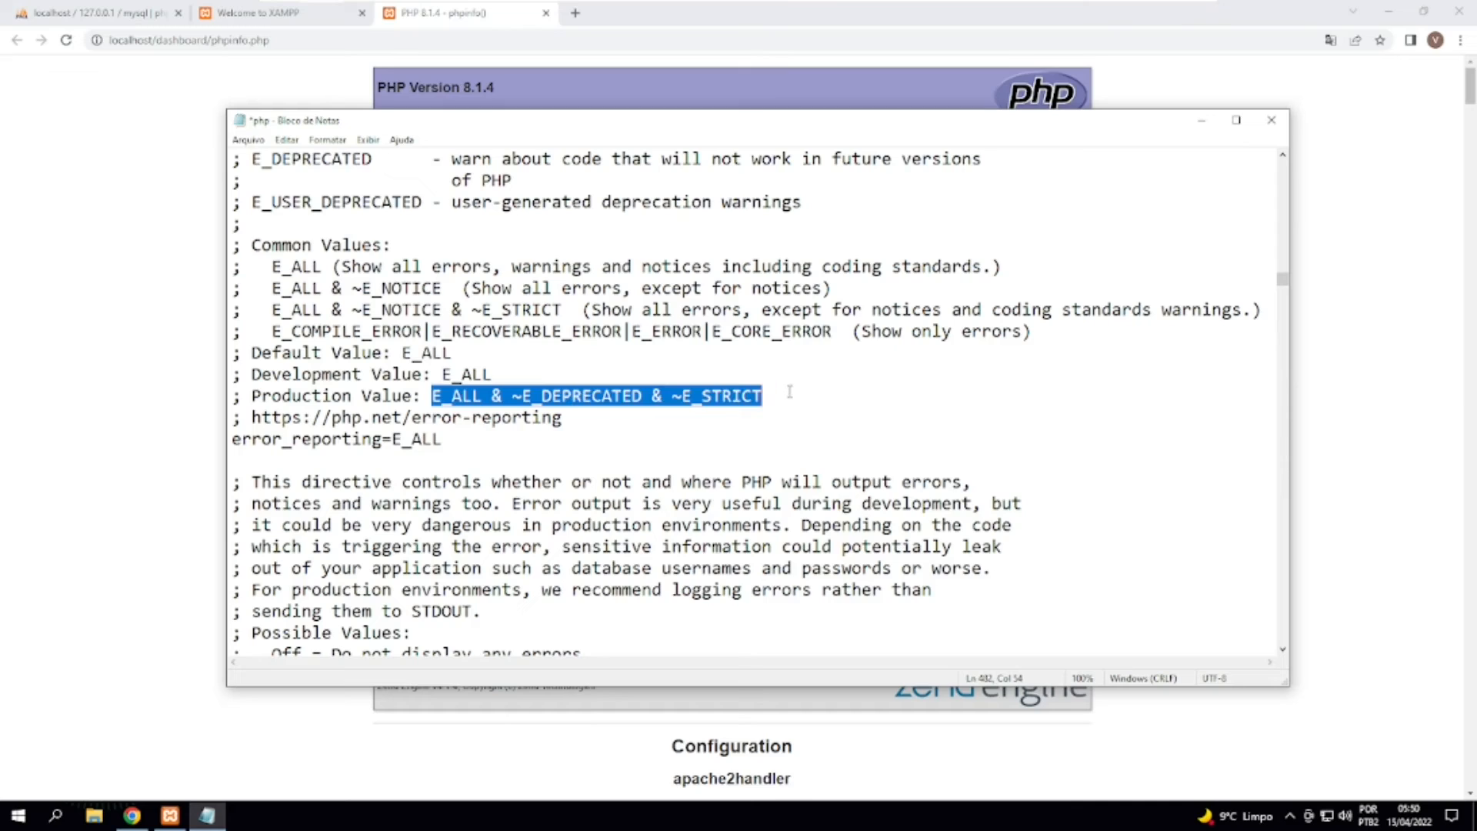
{"action": "left_click", "coordinate": [667, 355]}
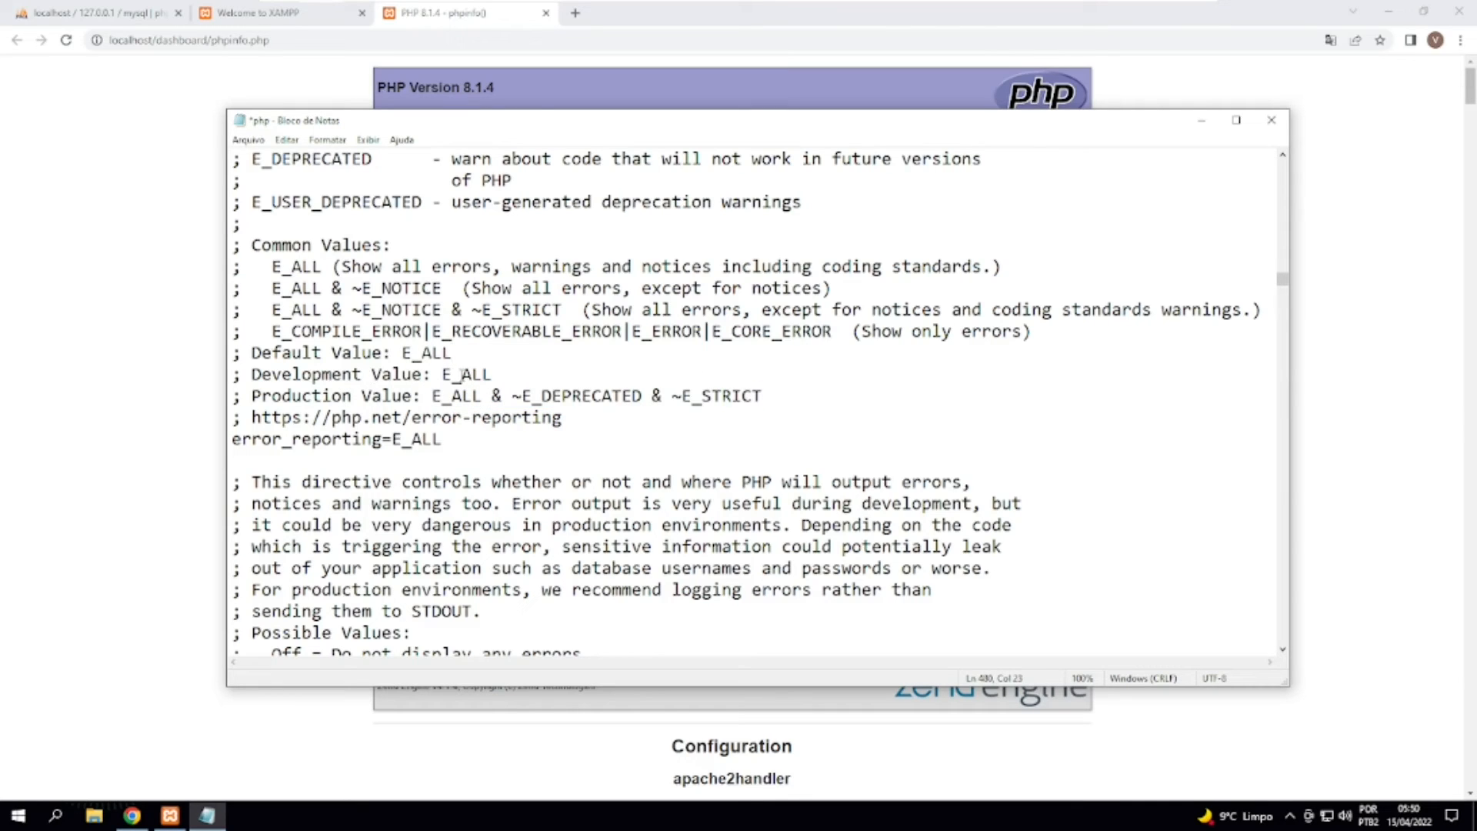
{"action": "left_click_drag", "start_coordinate": [461, 375], "coordinate": [494, 375]}
{"action": "left_click", "coordinate": [475, 433]}
{"action": "left_click_drag", "start_coordinate": [477, 442], "coordinate": [261, 440]}
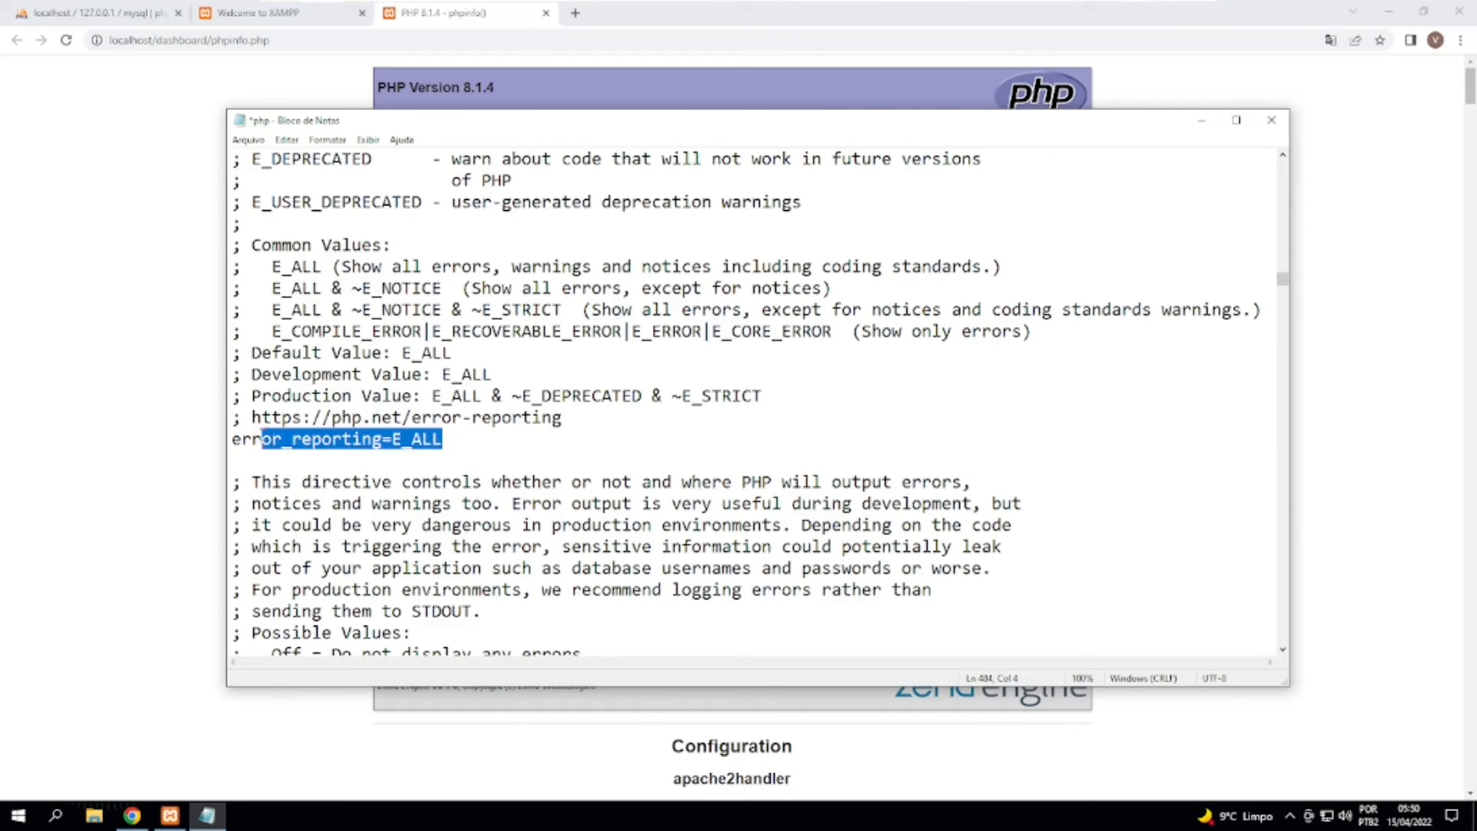
{"action": "left_click", "coordinate": [501, 415]}
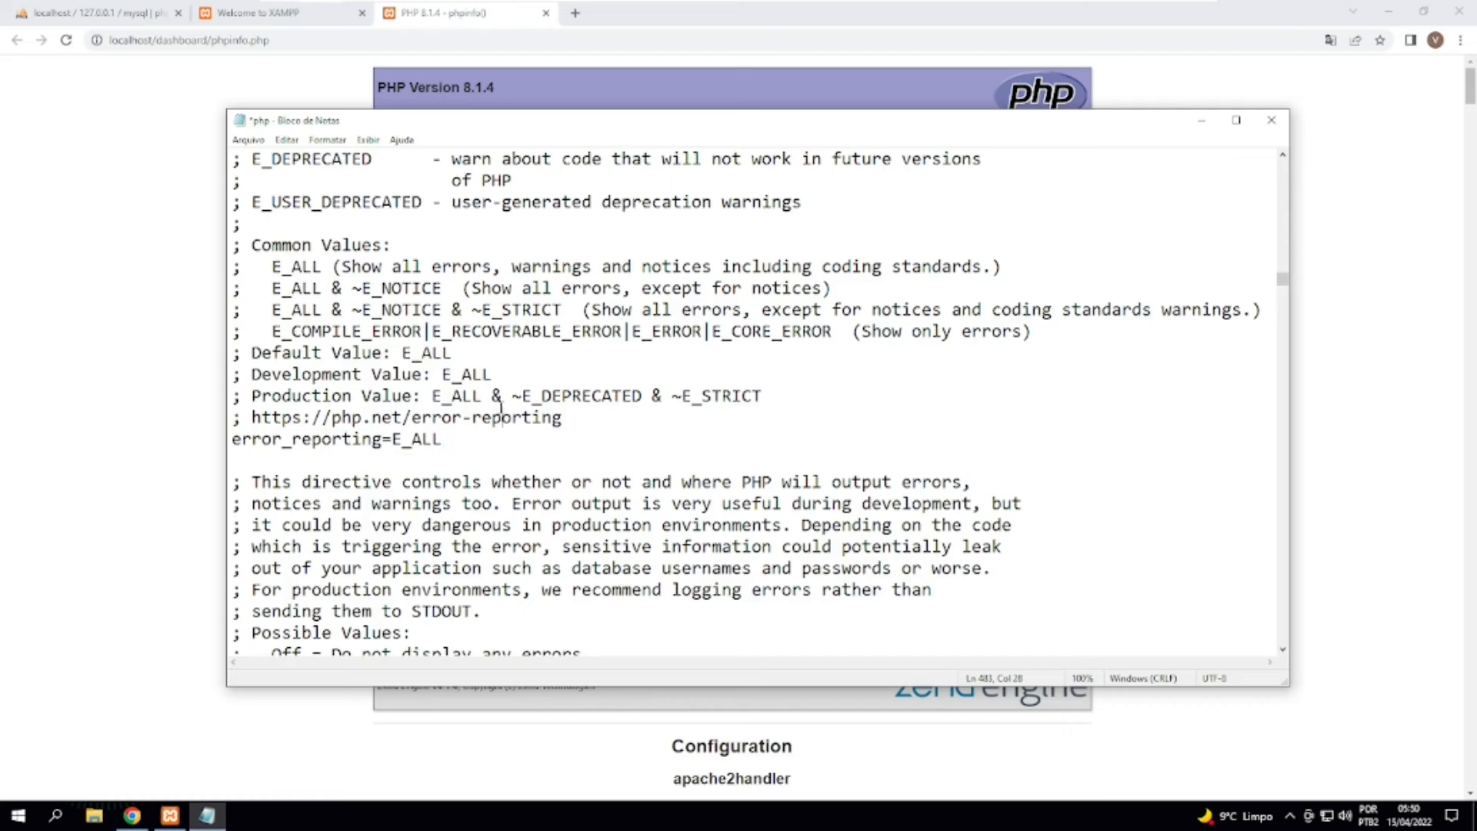
Find the display_errors directive in php.ini and close the search dialog.
{"action": "key", "text": "ctrl+f"}
{"action": "type", "text": "displ"}
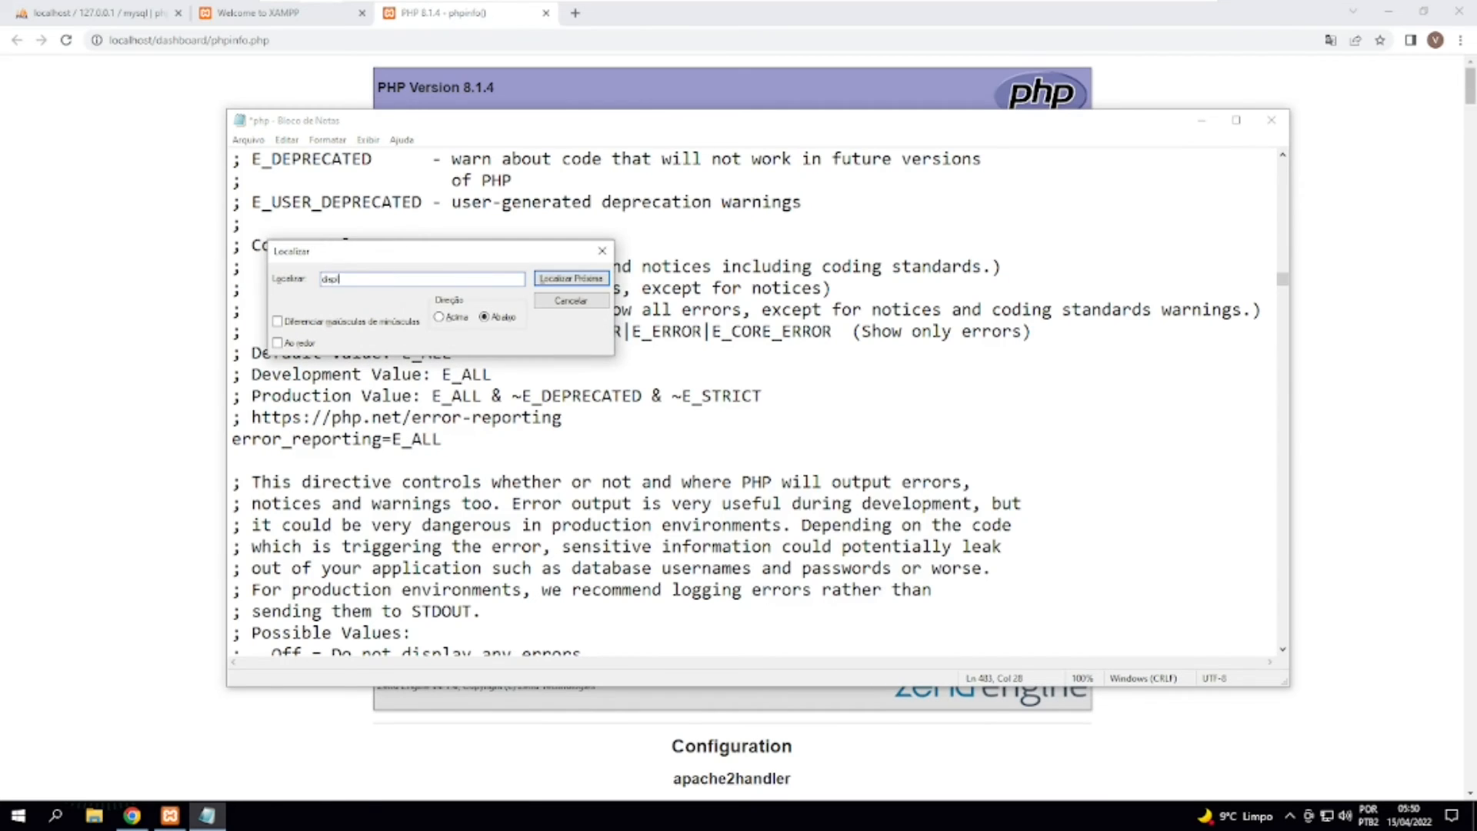
{"action": "type", "text": "ay_errors"}
{"action": "key", "text": "Return"}
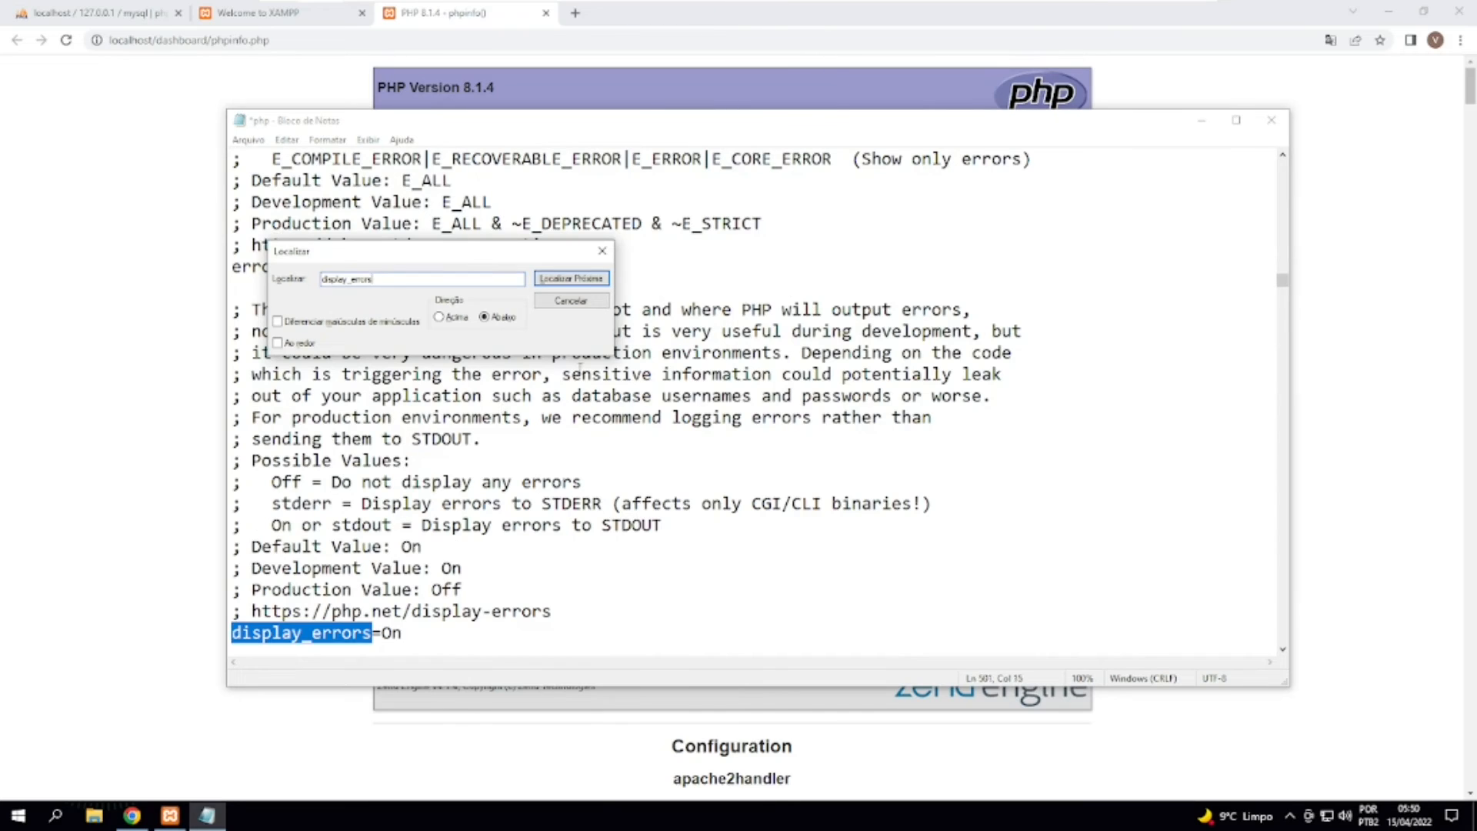
{"action": "left_click", "coordinate": [602, 251]}
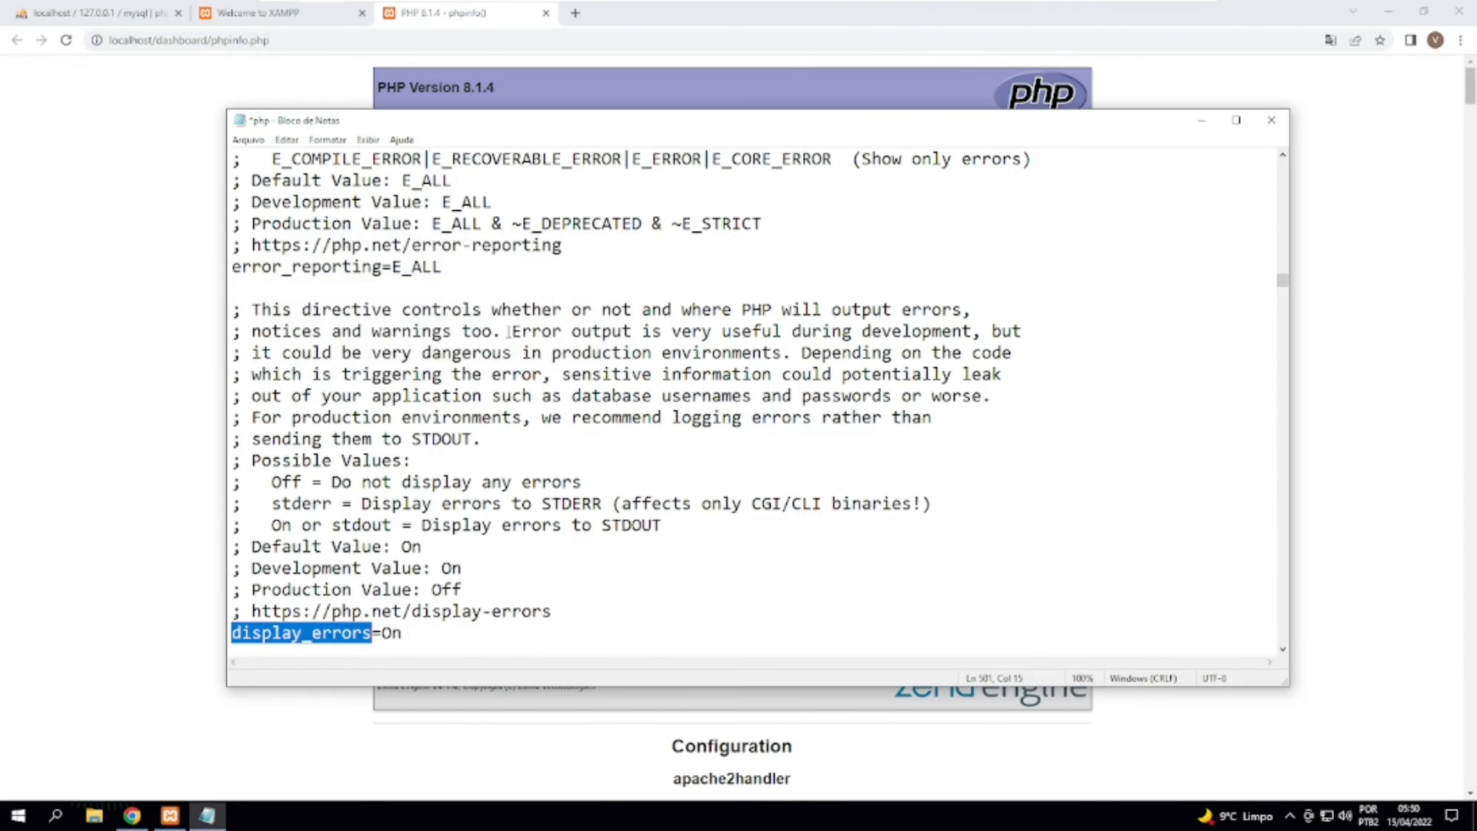
{"action": "scroll", "coordinate": [377, 450], "scroll_direction": "down", "scroll_amount": 3}
Examine the display_errors value alongside the error_reporting setting above it, and highlight the whole display_errors line.
{"action": "left_click_drag", "start_coordinate": [380, 440], "coordinate": [407, 444]}
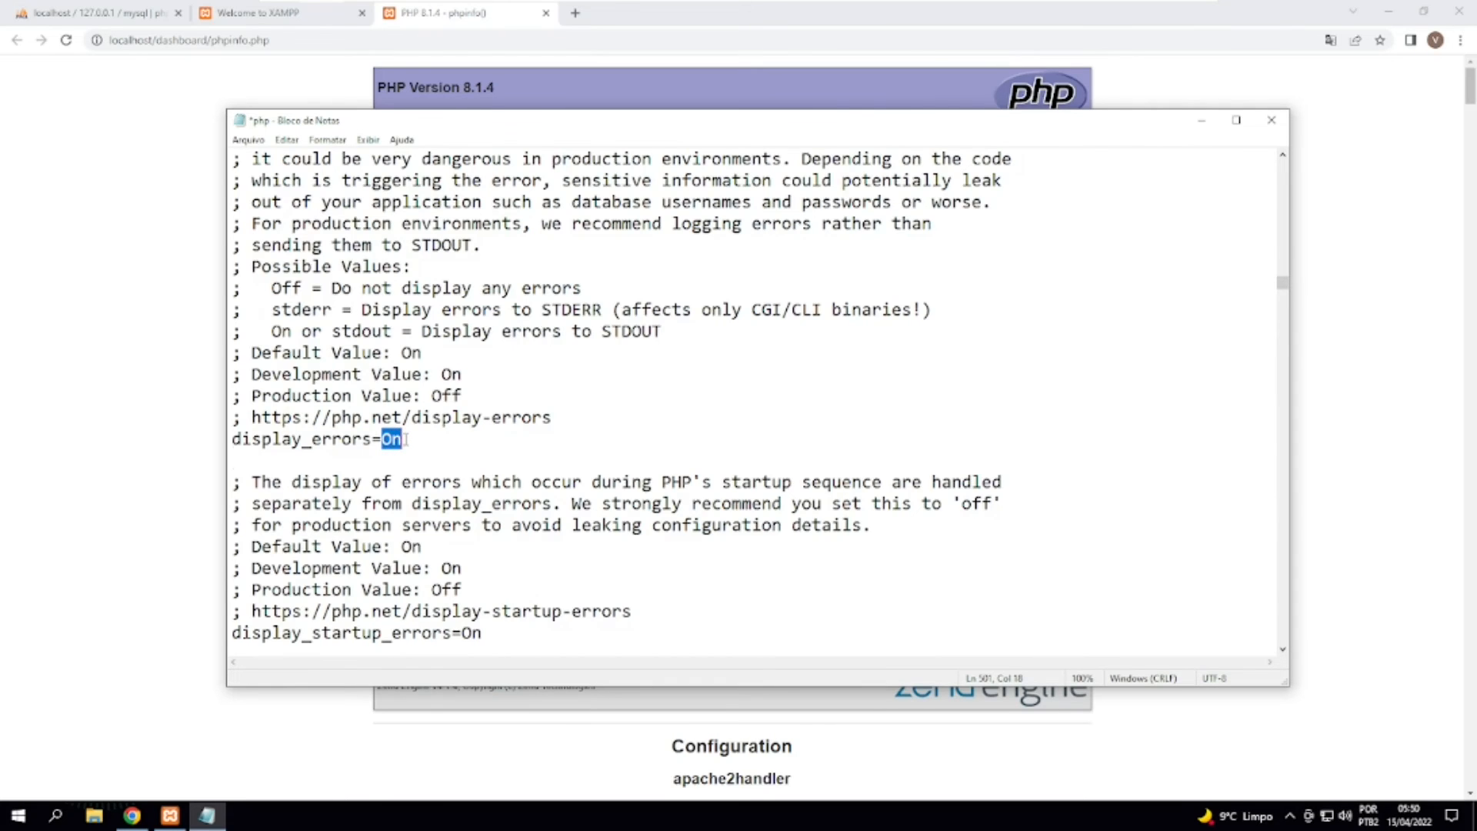
{"action": "scroll", "coordinate": [406, 444], "scroll_direction": "up", "scroll_amount": 2}
{"action": "scroll", "coordinate": [406, 444], "scroll_direction": "up", "scroll_amount": 1}
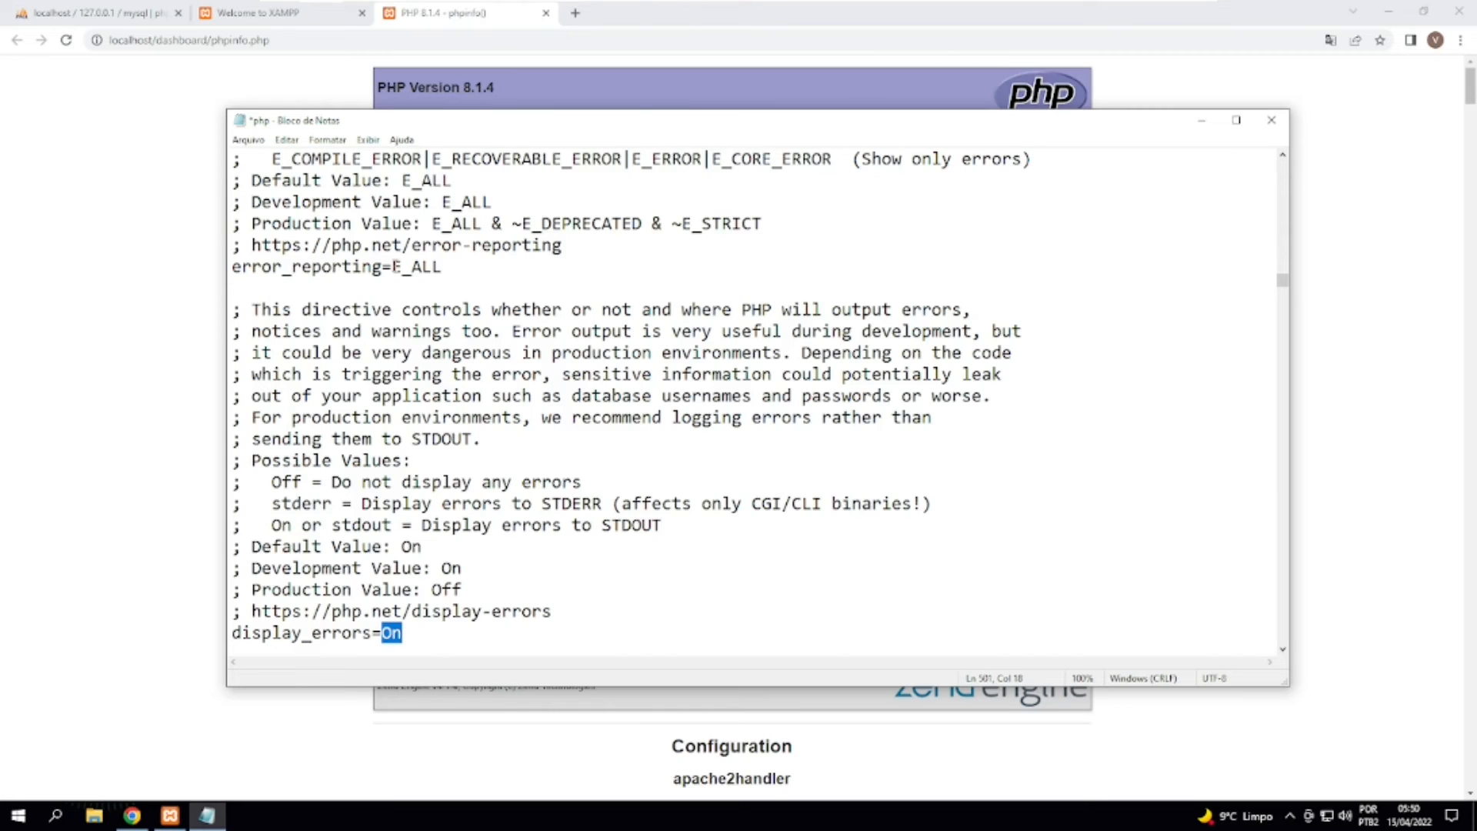
{"action": "scroll", "coordinate": [396, 321], "scroll_direction": "down", "scroll_amount": 3}
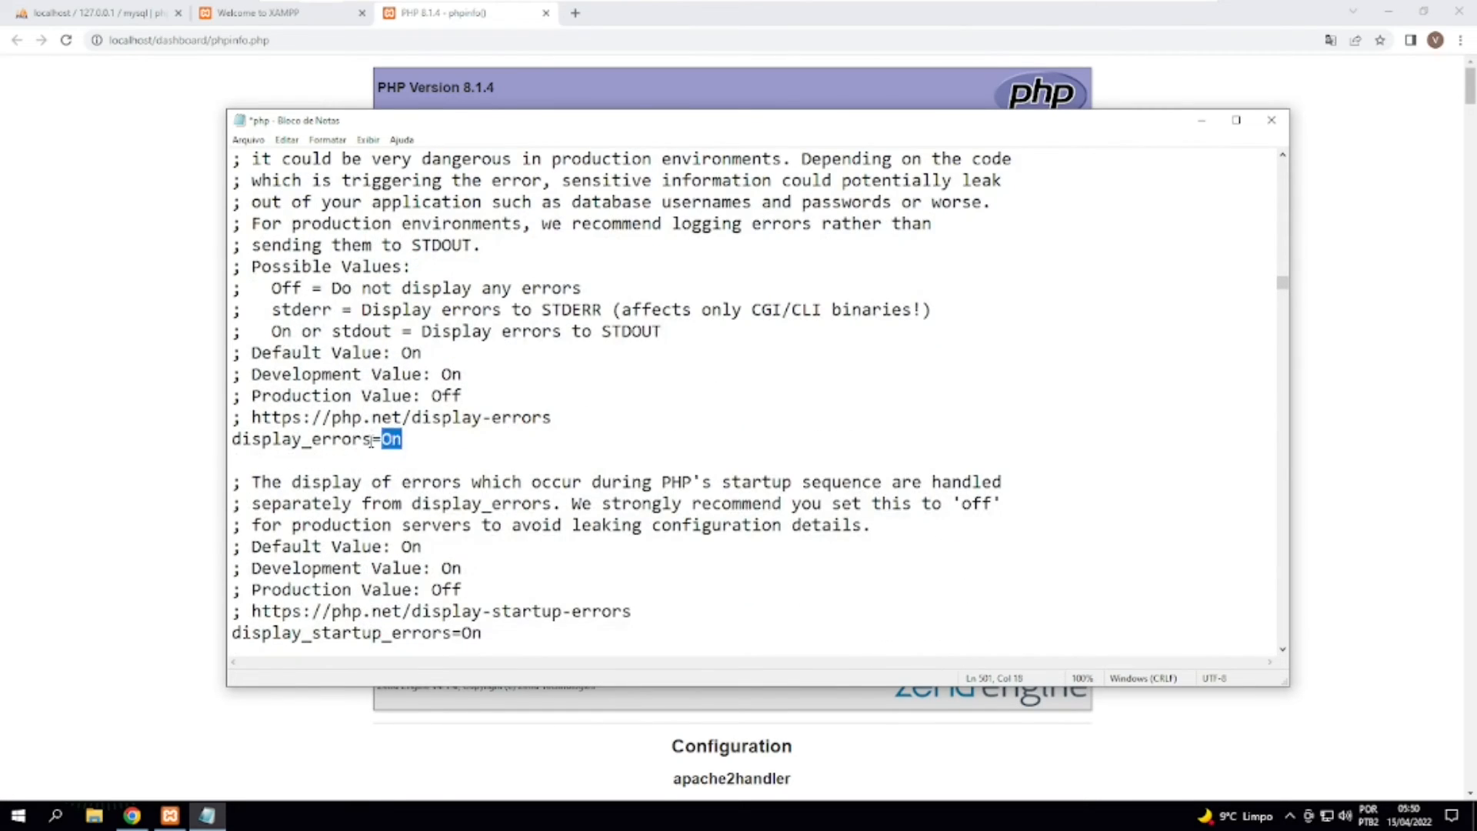
{"action": "left_click", "coordinate": [375, 441]}
{"action": "double_click", "coordinate": [391, 439]}
{"action": "left_click", "coordinate": [263, 438]}
{"action": "triple_click", "coordinate": [263, 439]}
{"action": "left_click", "coordinate": [263, 475]}
{"action": "left_click_drag", "start_coordinate": [232, 439], "coordinate": [311, 439]}
{"action": "key", "text": "shift+End"}
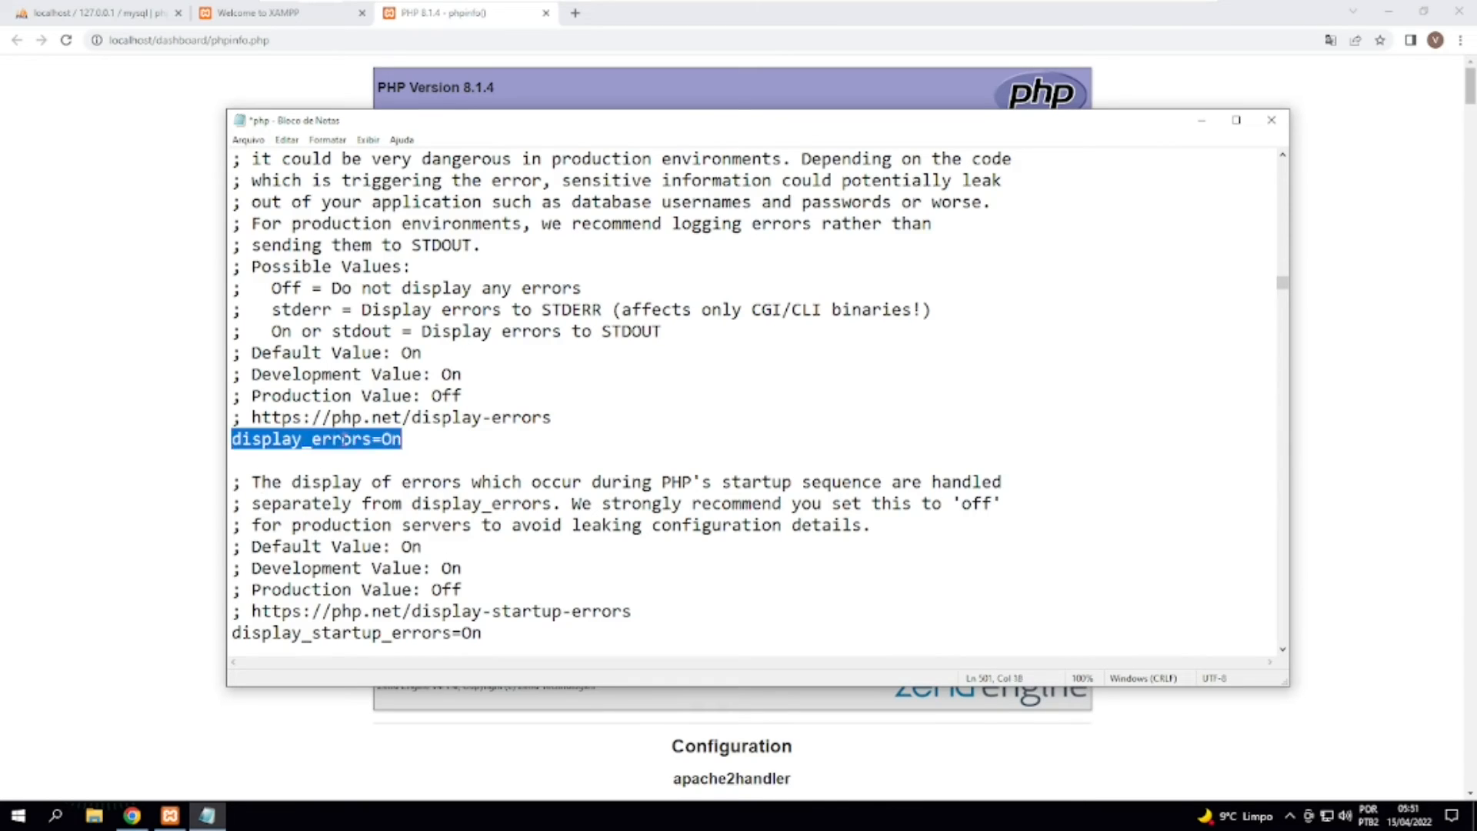
Try the value Off for the display_errors directive and restore it to On.
{"action": "left_click", "coordinate": [426, 438]}
{"action": "key", "text": "shift+Left"}
{"action": "key", "text": "shift+Left"}
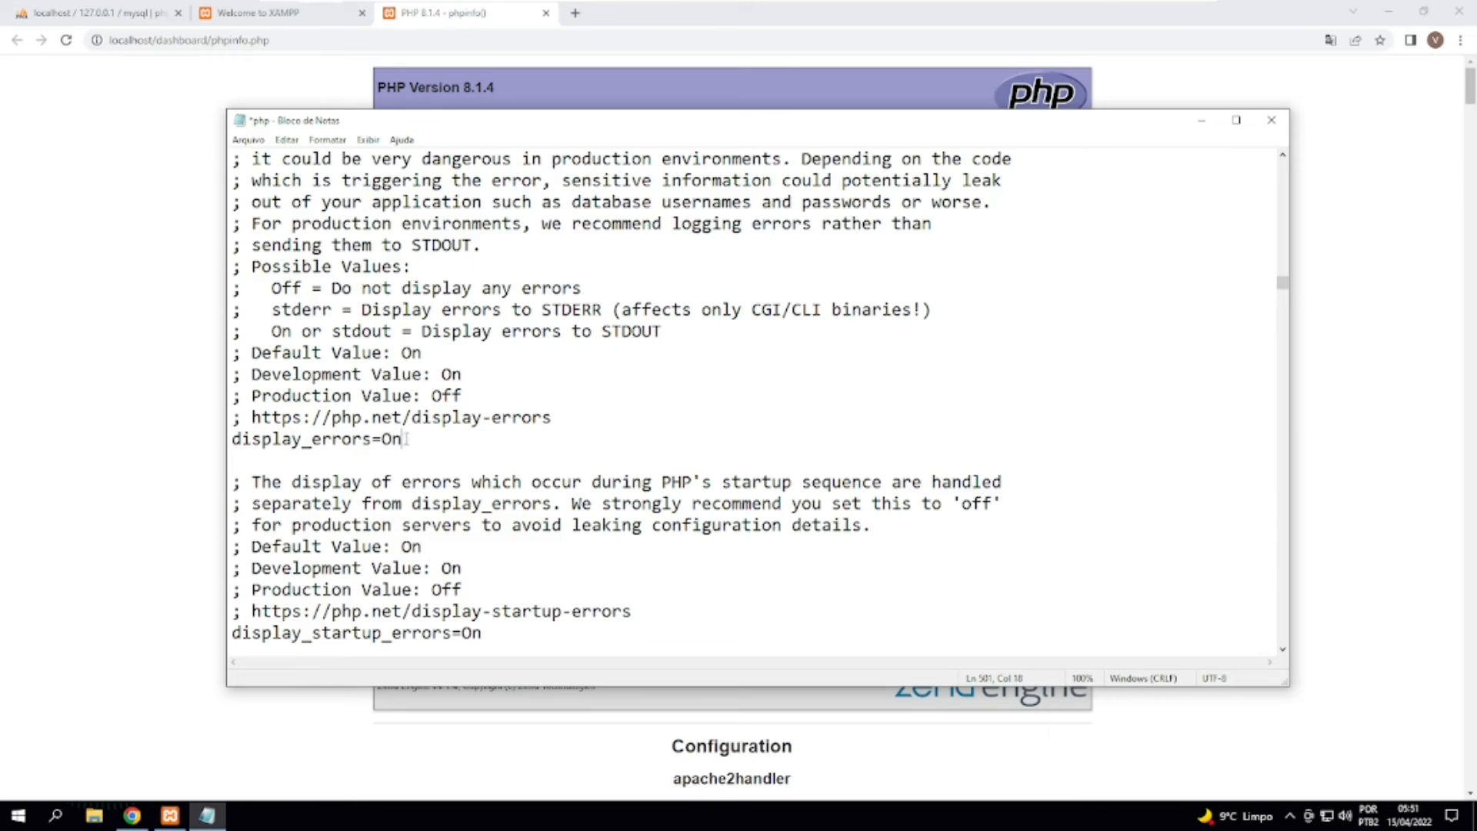
{"action": "type", "text": "Off"}
{"action": "key", "text": "BackSpace"}
{"action": "key", "text": "BackSpace"}
{"action": "type", "text": "n"}
Compare the development and production values in the comments above display_errors.
{"action": "left_click_drag", "start_coordinate": [321, 375], "coordinate": [461, 375]}
{"action": "left_click_drag", "start_coordinate": [292, 396], "coordinate": [466, 394]}
{"action": "left_click", "coordinate": [407, 441]}
Search php.ini for date.timezone, go to the commented-out directive under the first [Date] section and highlight its name.
{"action": "key", "text": "ctrl+f"}
{"action": "type", "text": "l"}
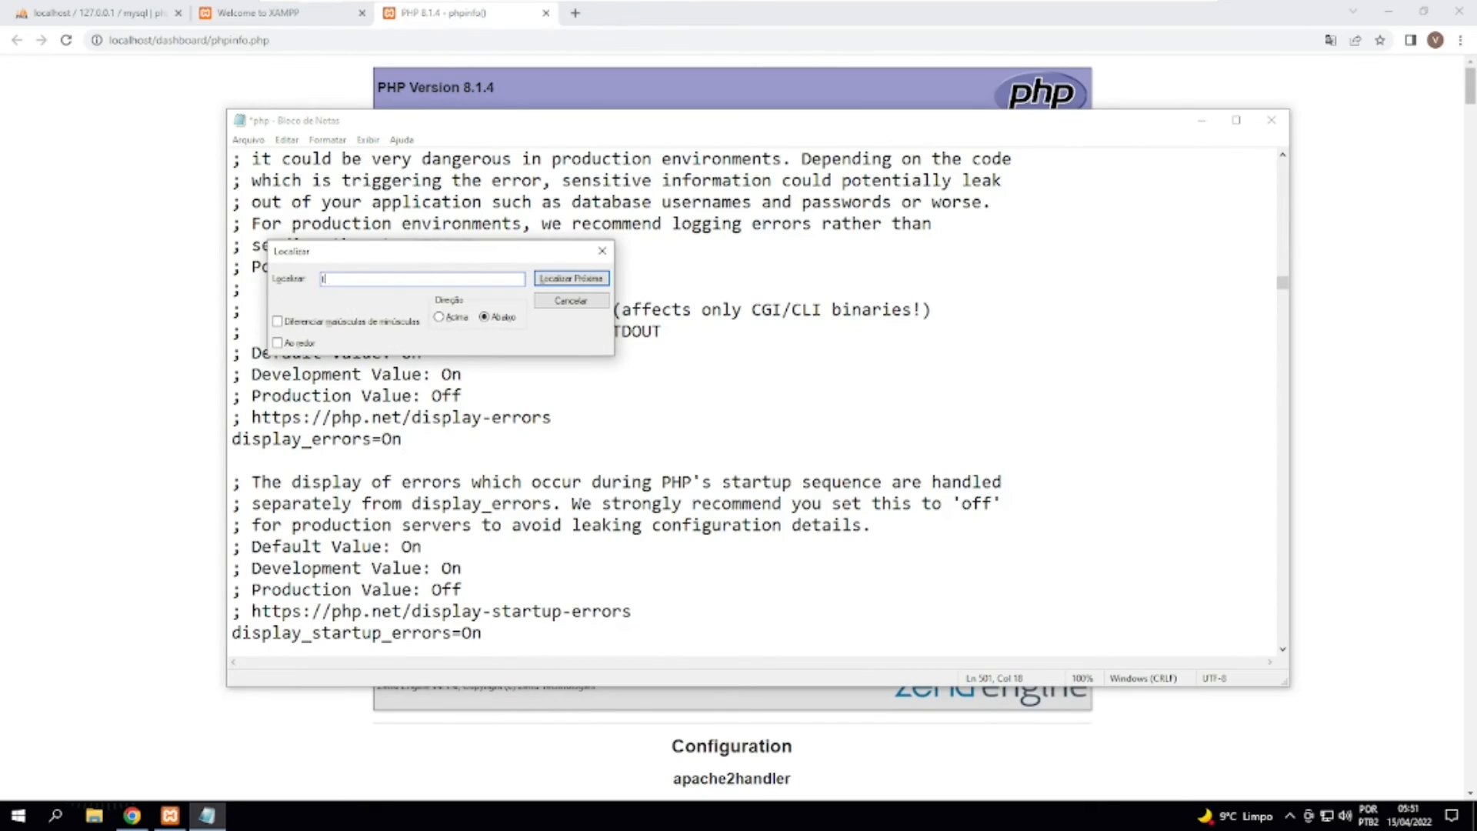
{"action": "type", "text": "odate "}
{"action": "type", "text": "timezone"}
{"action": "key", "text": "Return"}
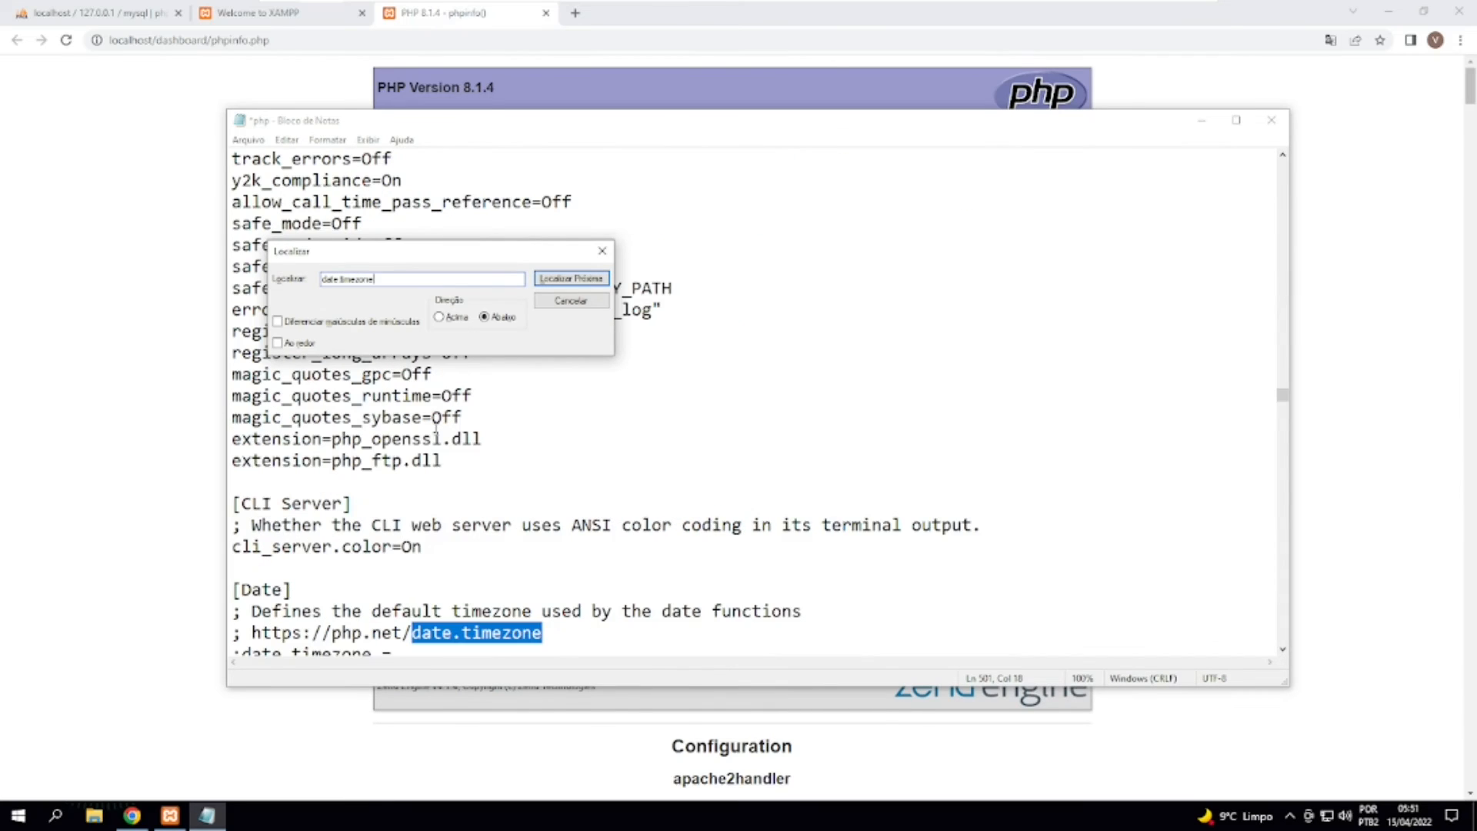
{"action": "key", "text": "Return"}
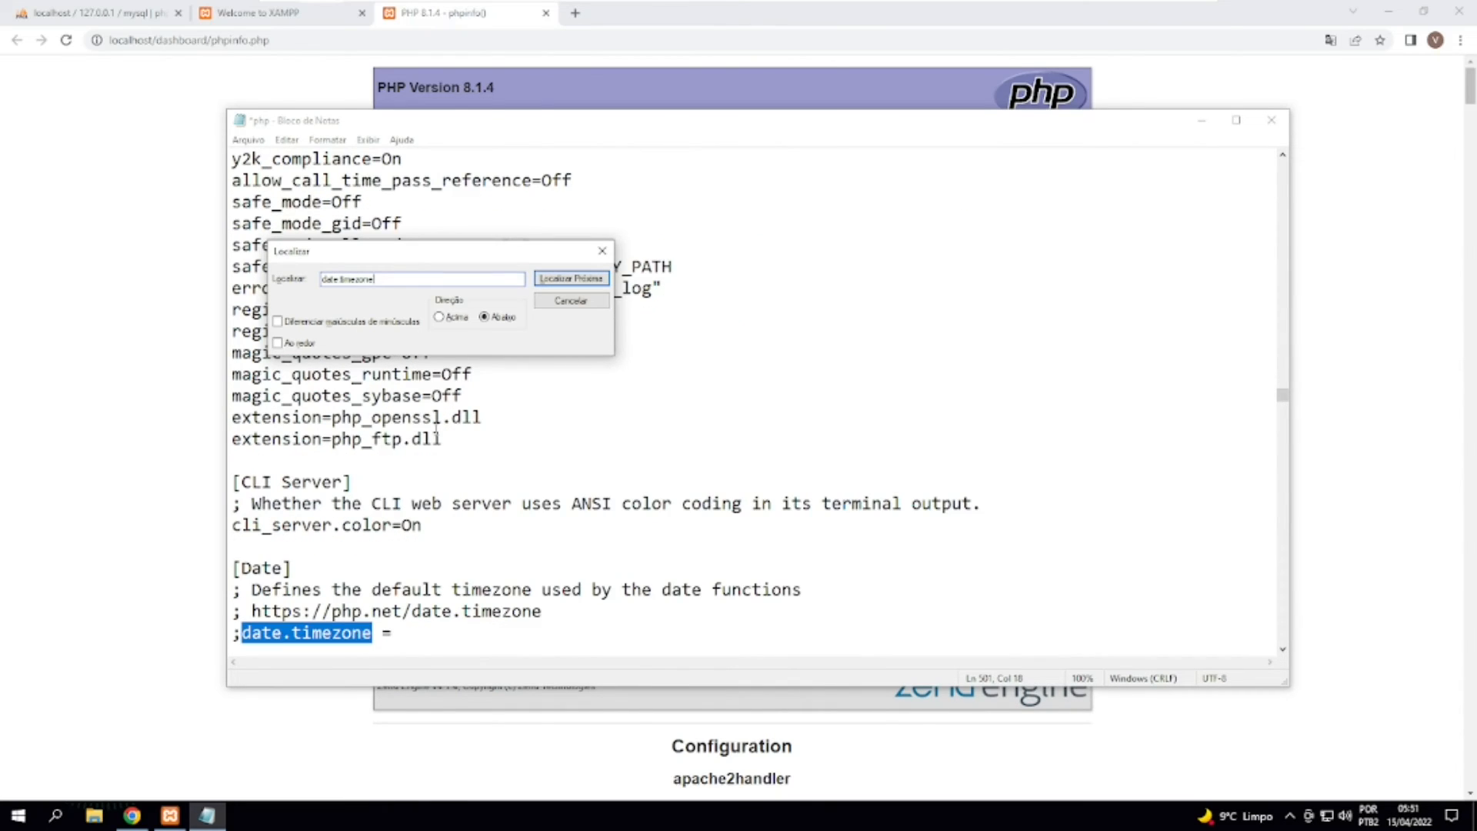
{"action": "scroll", "coordinate": [518, 513], "scroll_direction": "down", "scroll_amount": 2}
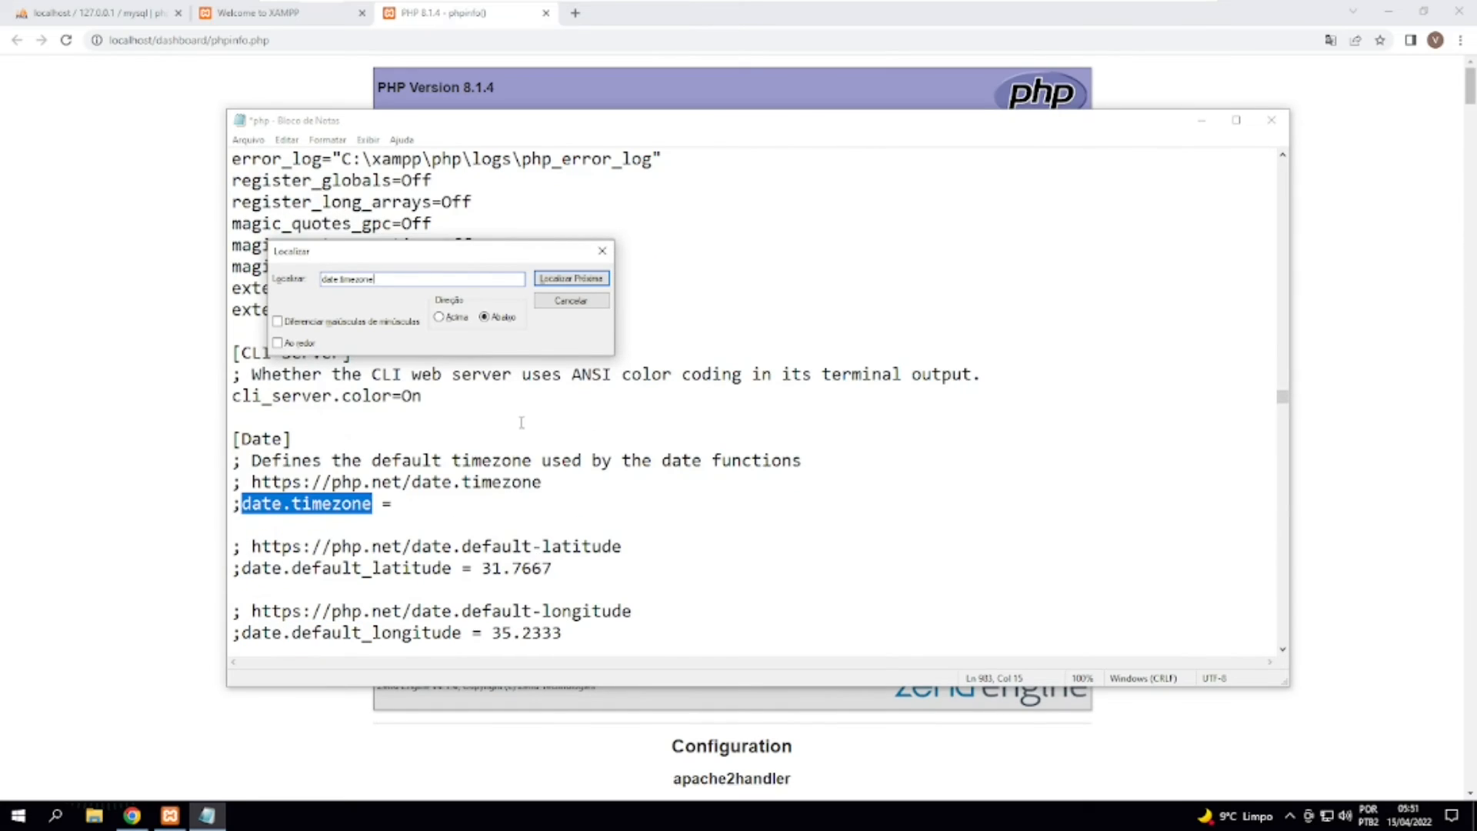
{"action": "left_click", "coordinate": [602, 251]}
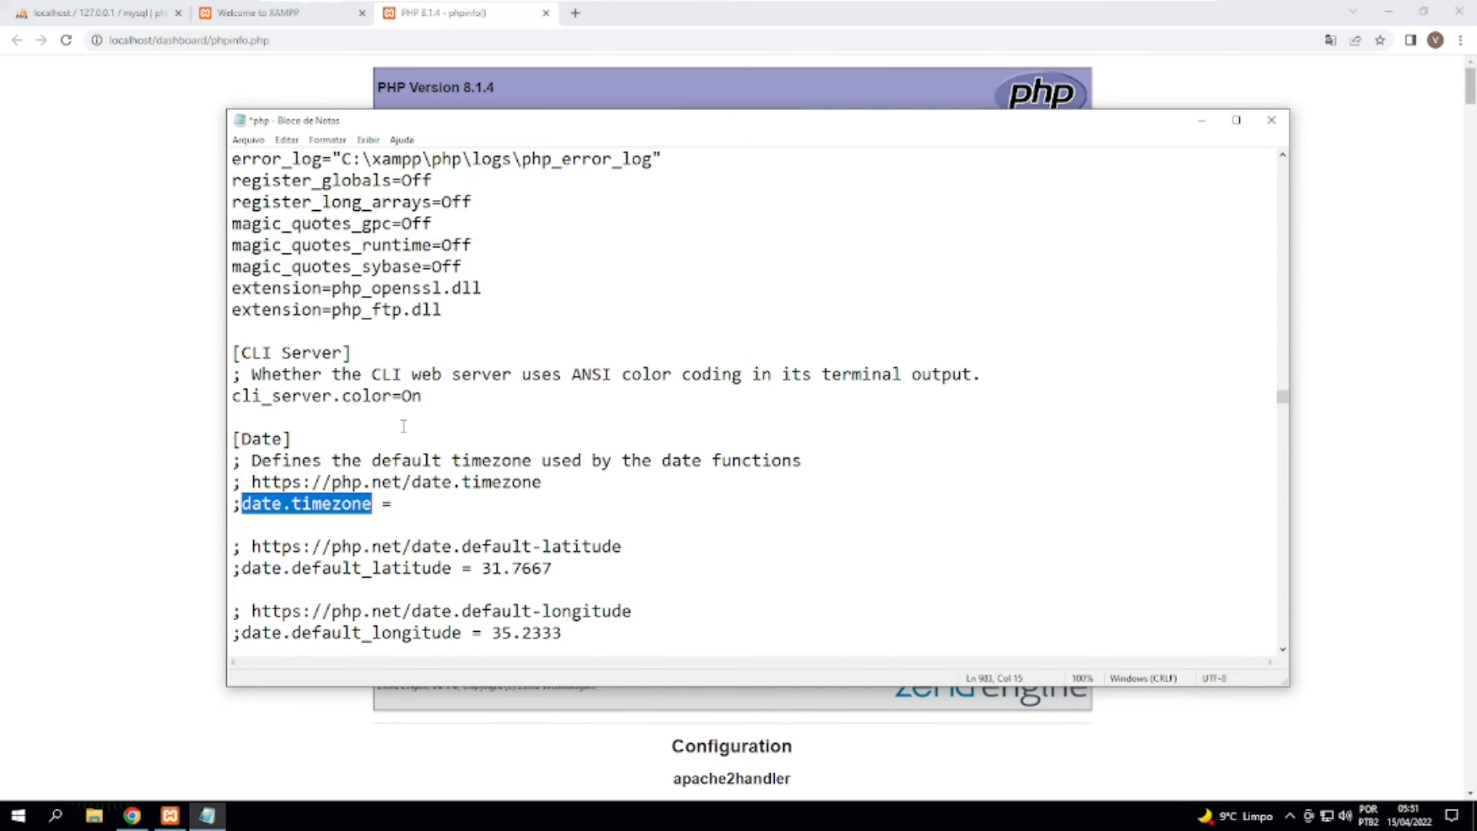
{"action": "left_click", "coordinate": [417, 500]}
{"action": "scroll", "coordinate": [424, 496], "scroll_direction": "down", "scroll_amount": 1}
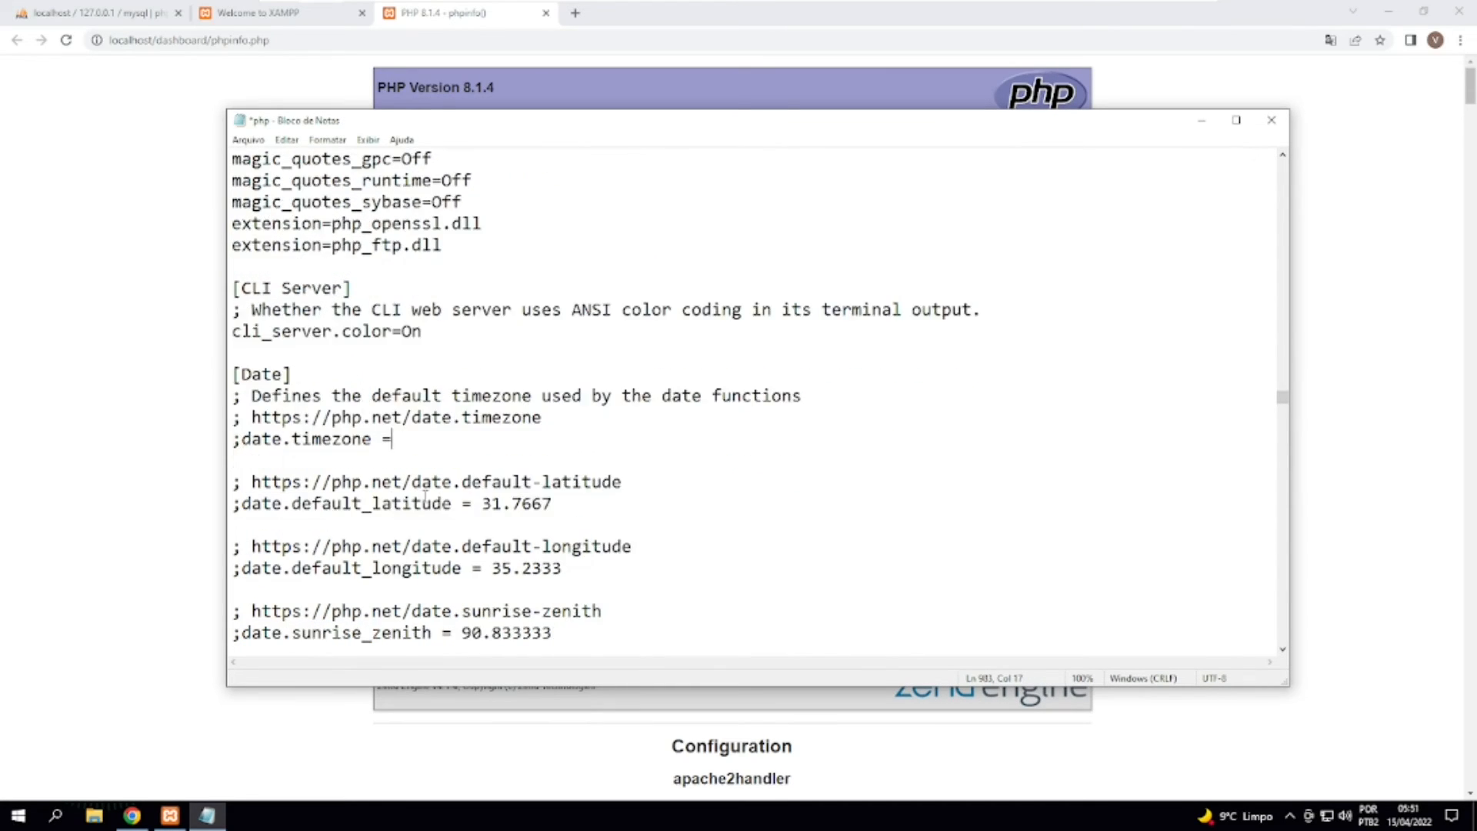
{"action": "left_click_drag", "start_coordinate": [243, 438], "coordinate": [372, 440]}
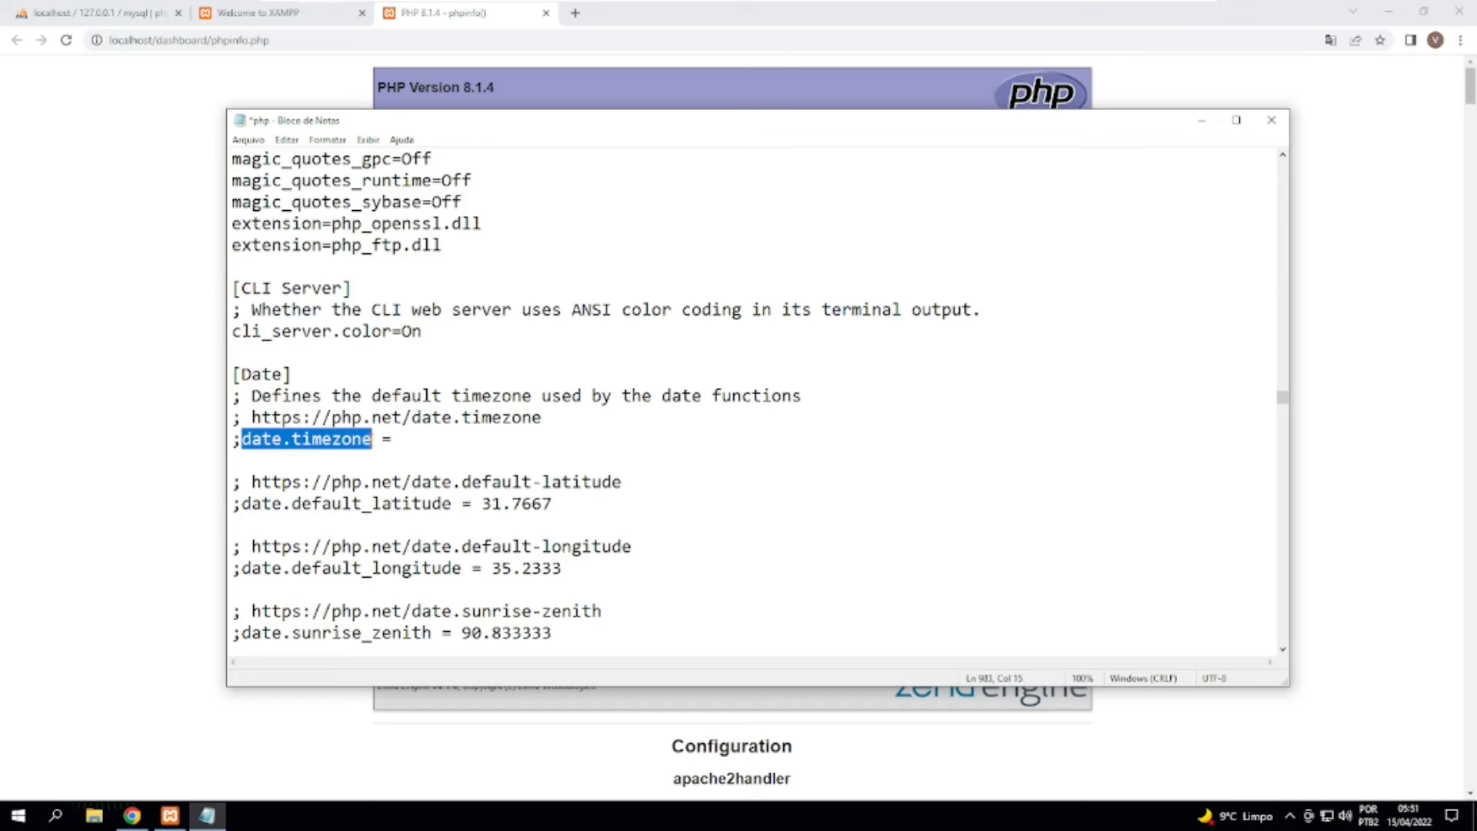
Find the next date.timezone occurrence, highlight the active directive above the [MySQL] section, and close the search dialog.
{"action": "key", "text": "ctrl+f"}
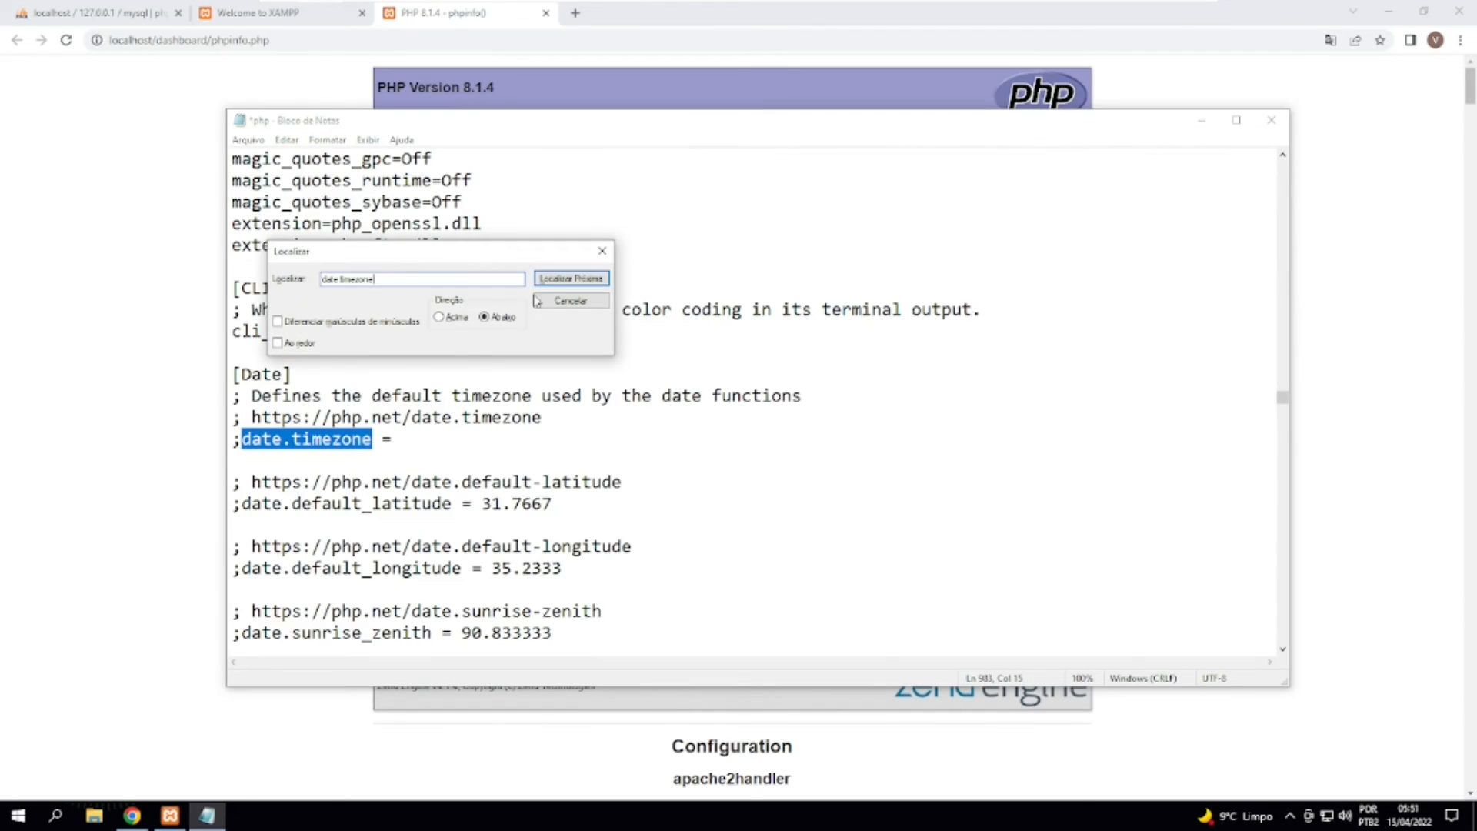
{"action": "left_click", "coordinate": [559, 280]}
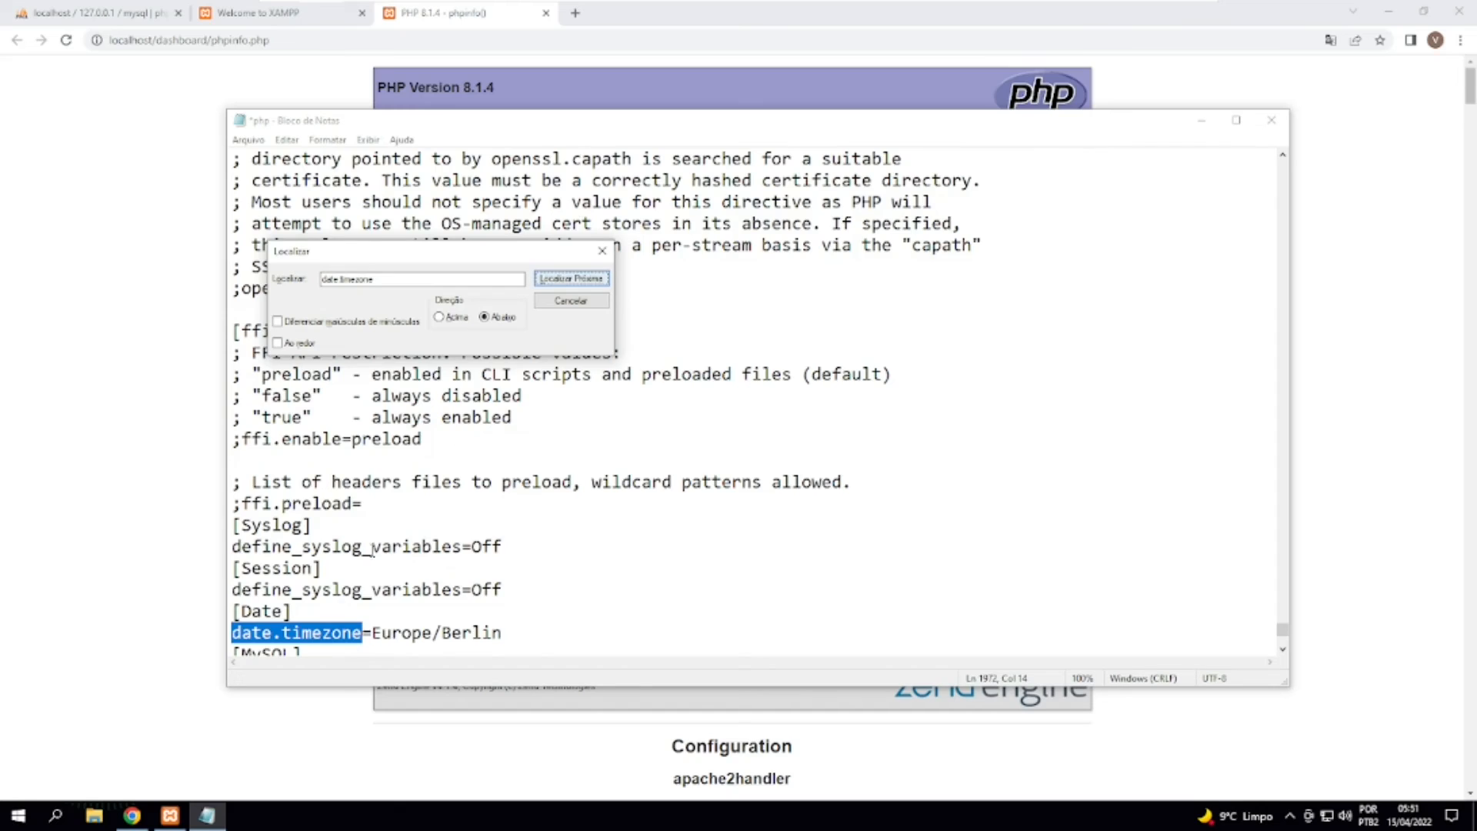
{"action": "scroll", "coordinate": [339, 608], "scroll_direction": "down", "scroll_amount": 1}
{"action": "scroll", "coordinate": [359, 555], "scroll_direction": "down", "scroll_amount": 1}
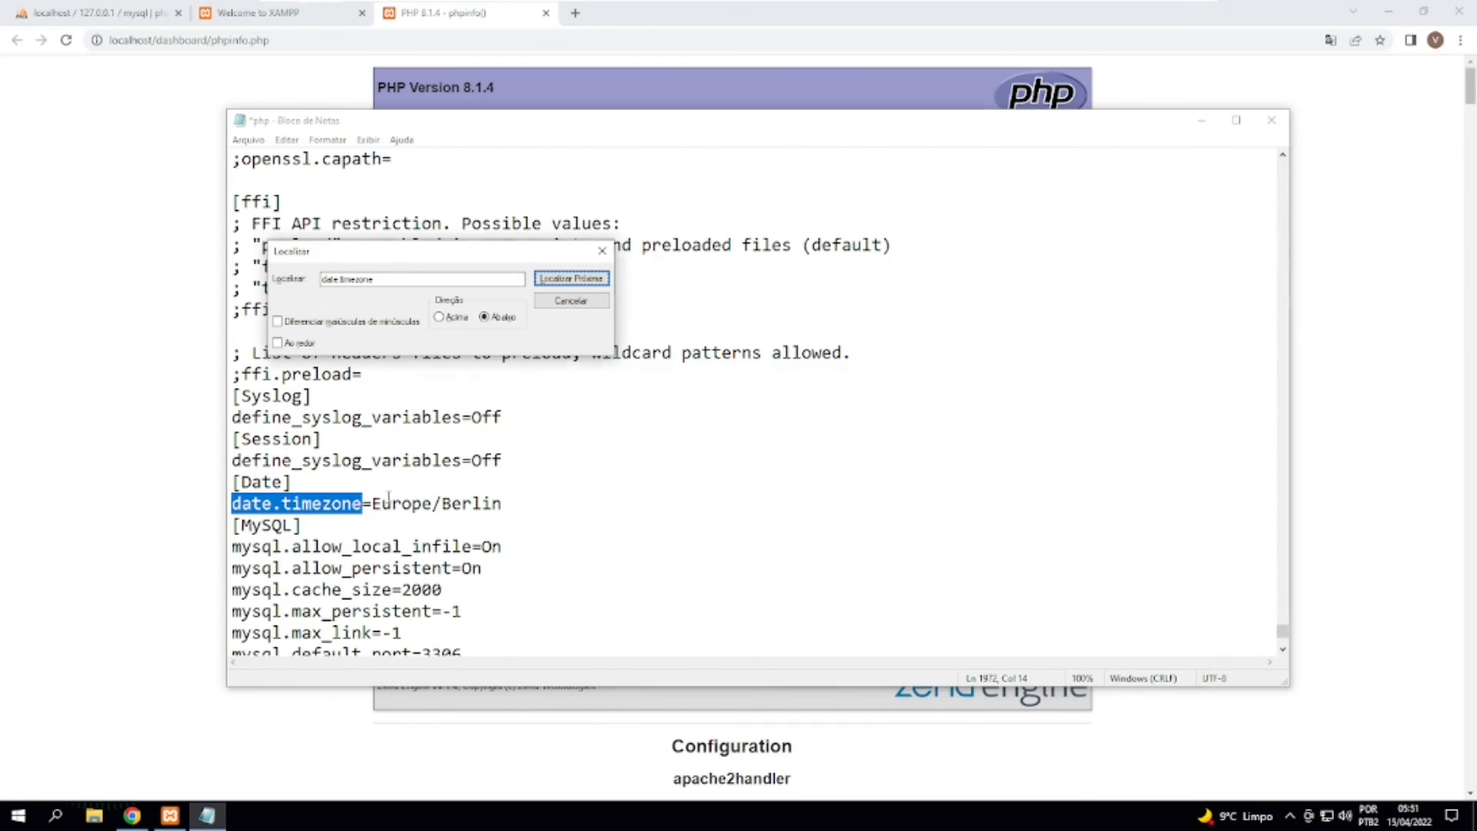
{"action": "triple_click", "coordinate": [381, 499]}
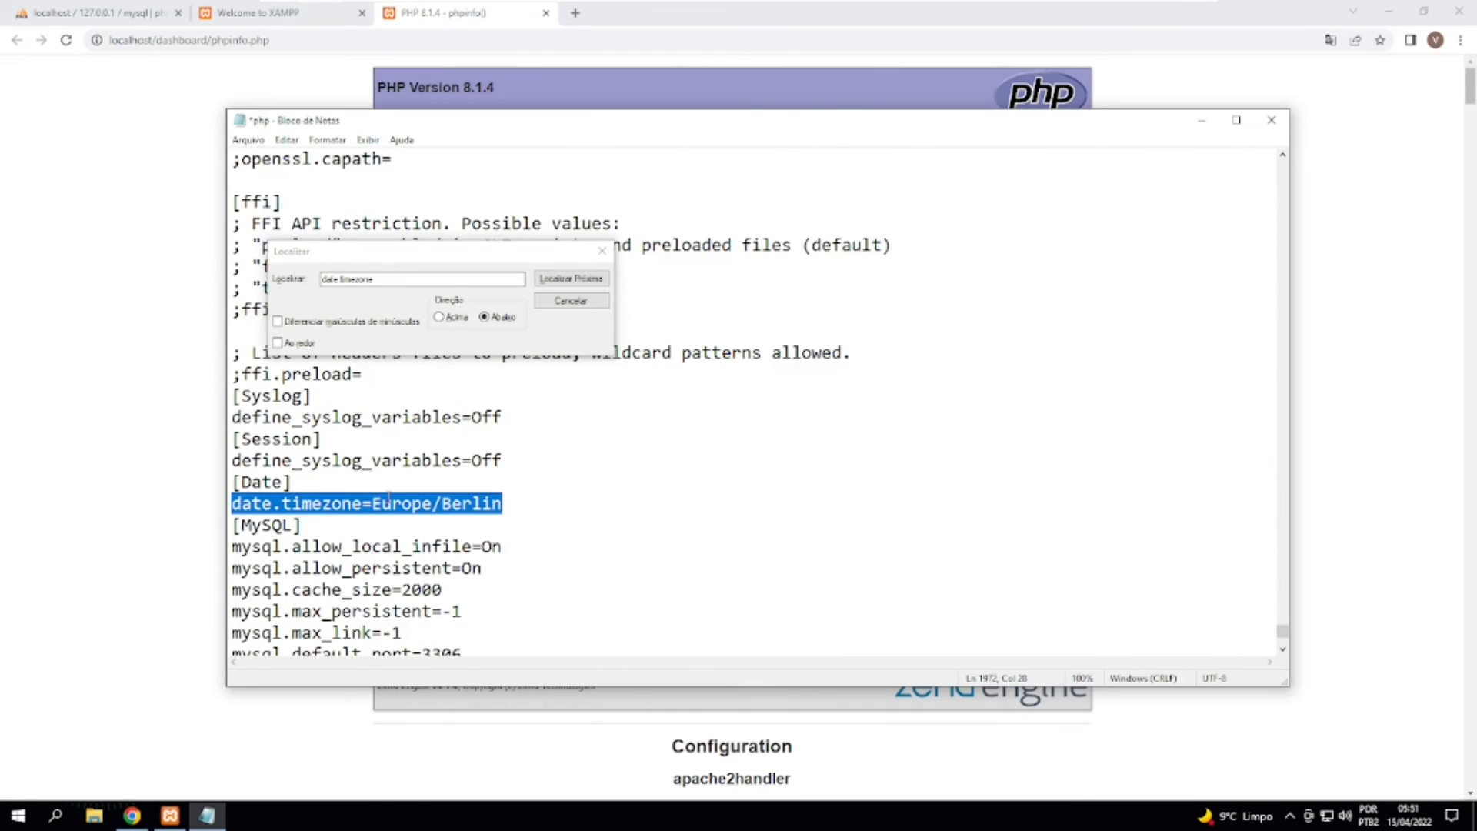
{"action": "left_click", "coordinate": [601, 252]}
{"action": "left_click", "coordinate": [388, 493]}
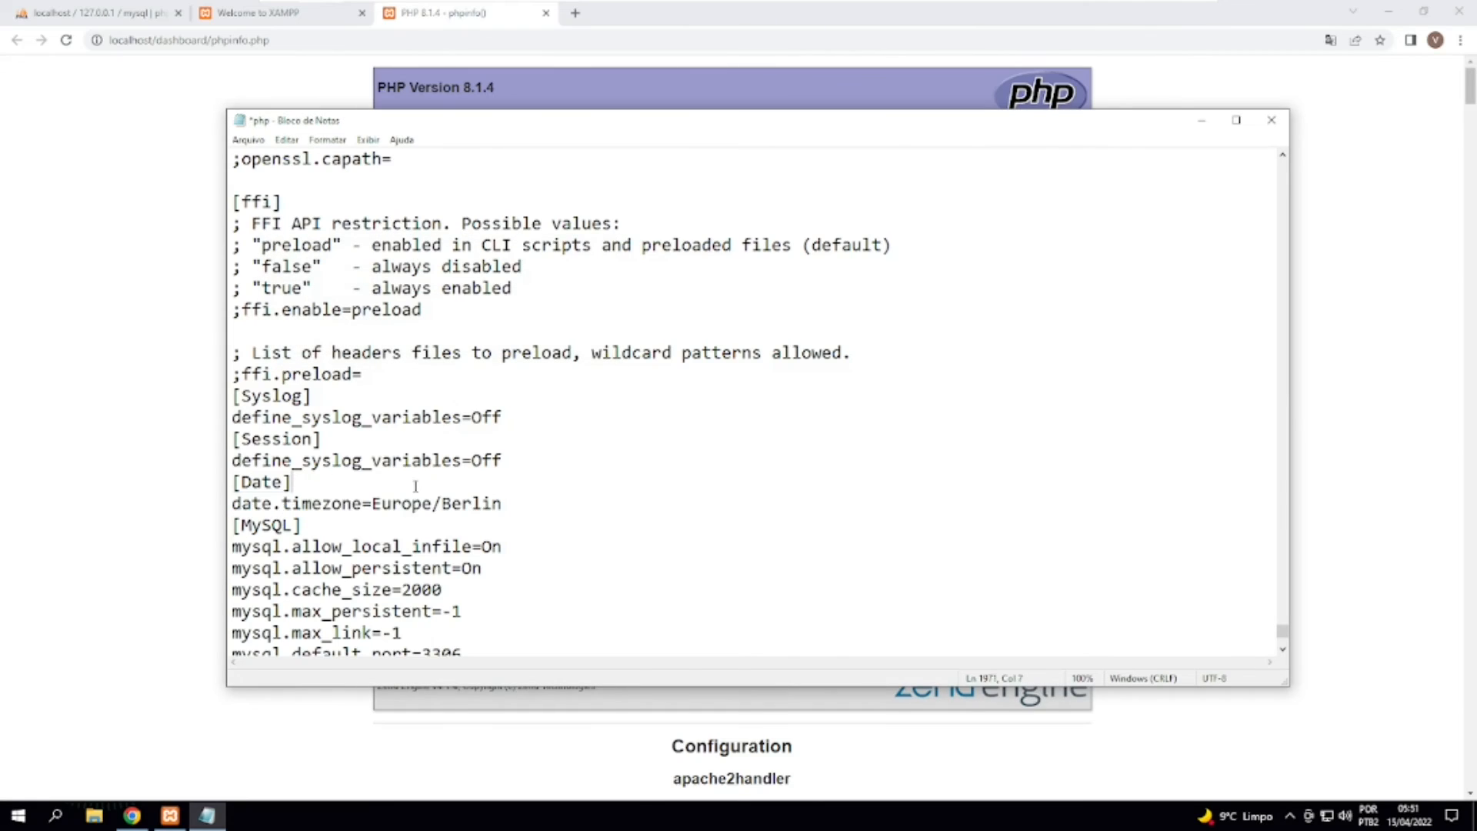
Examine the region/city value assigned to the active date.timezone directive.
{"action": "left_click_drag", "start_coordinate": [372, 504], "coordinate": [504, 504]}
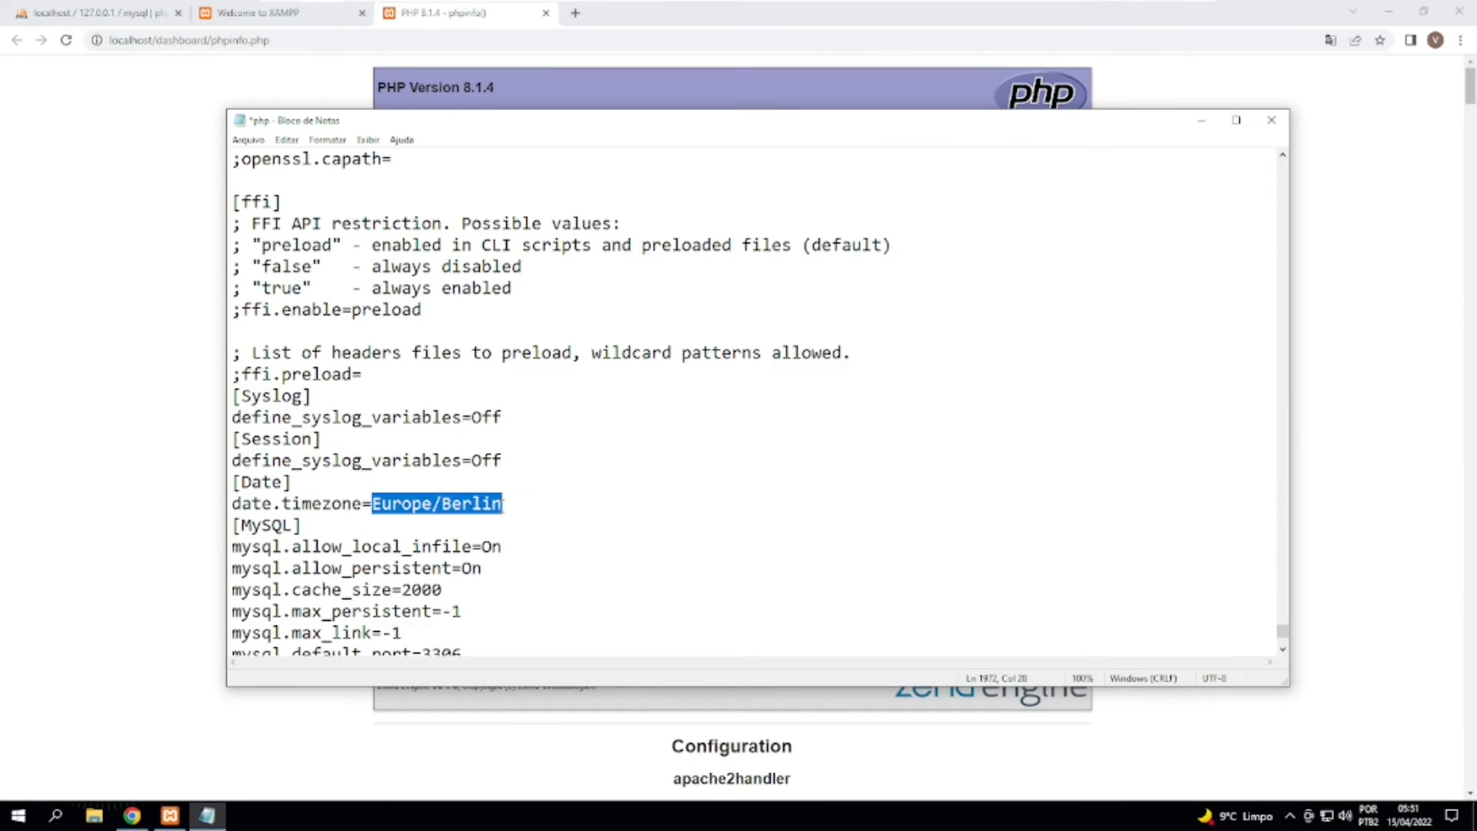
{"action": "left_click", "coordinate": [459, 502]}
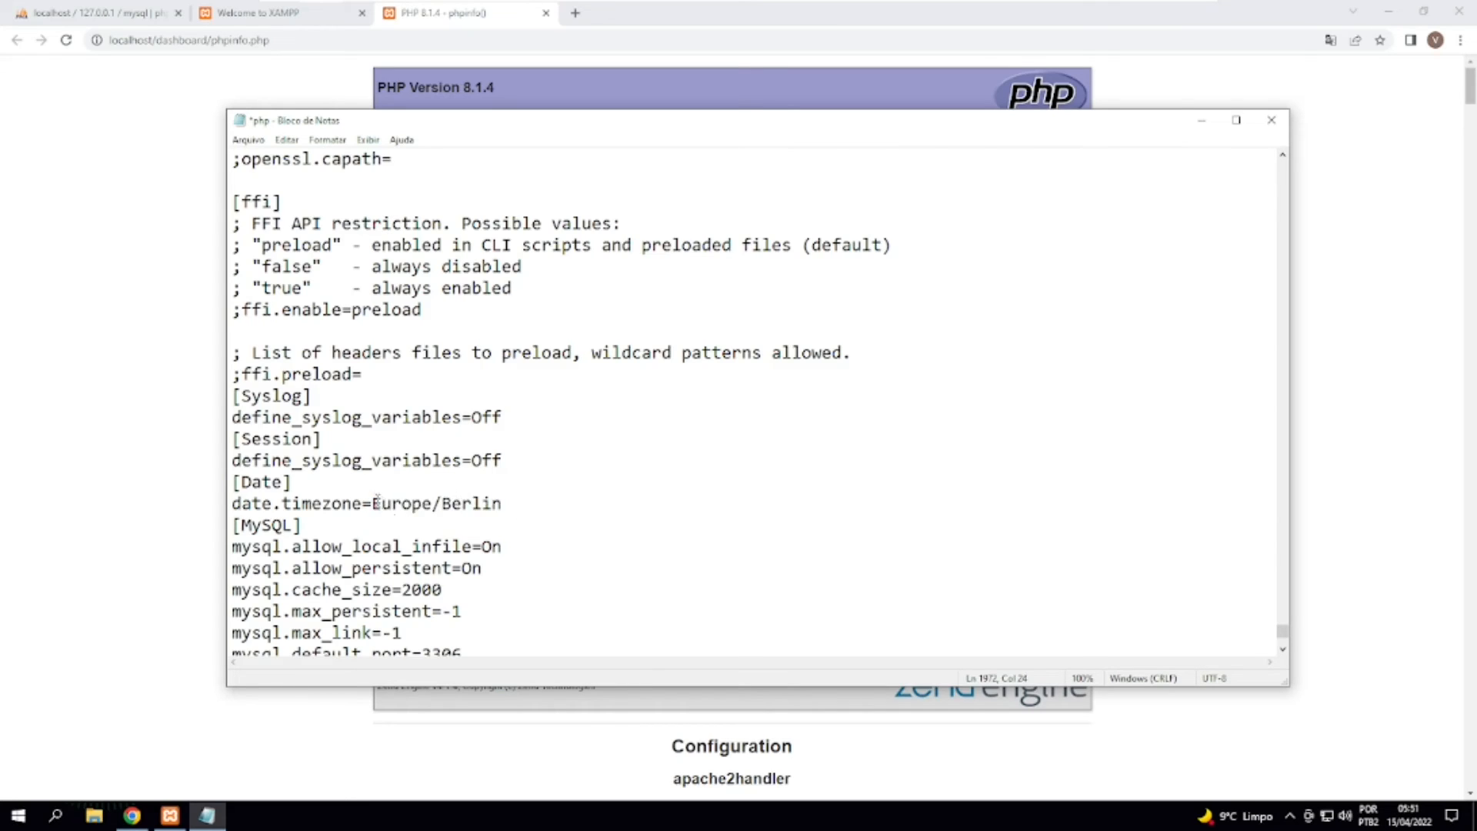
{"action": "left_click_drag", "start_coordinate": [373, 503], "coordinate": [520, 504]}
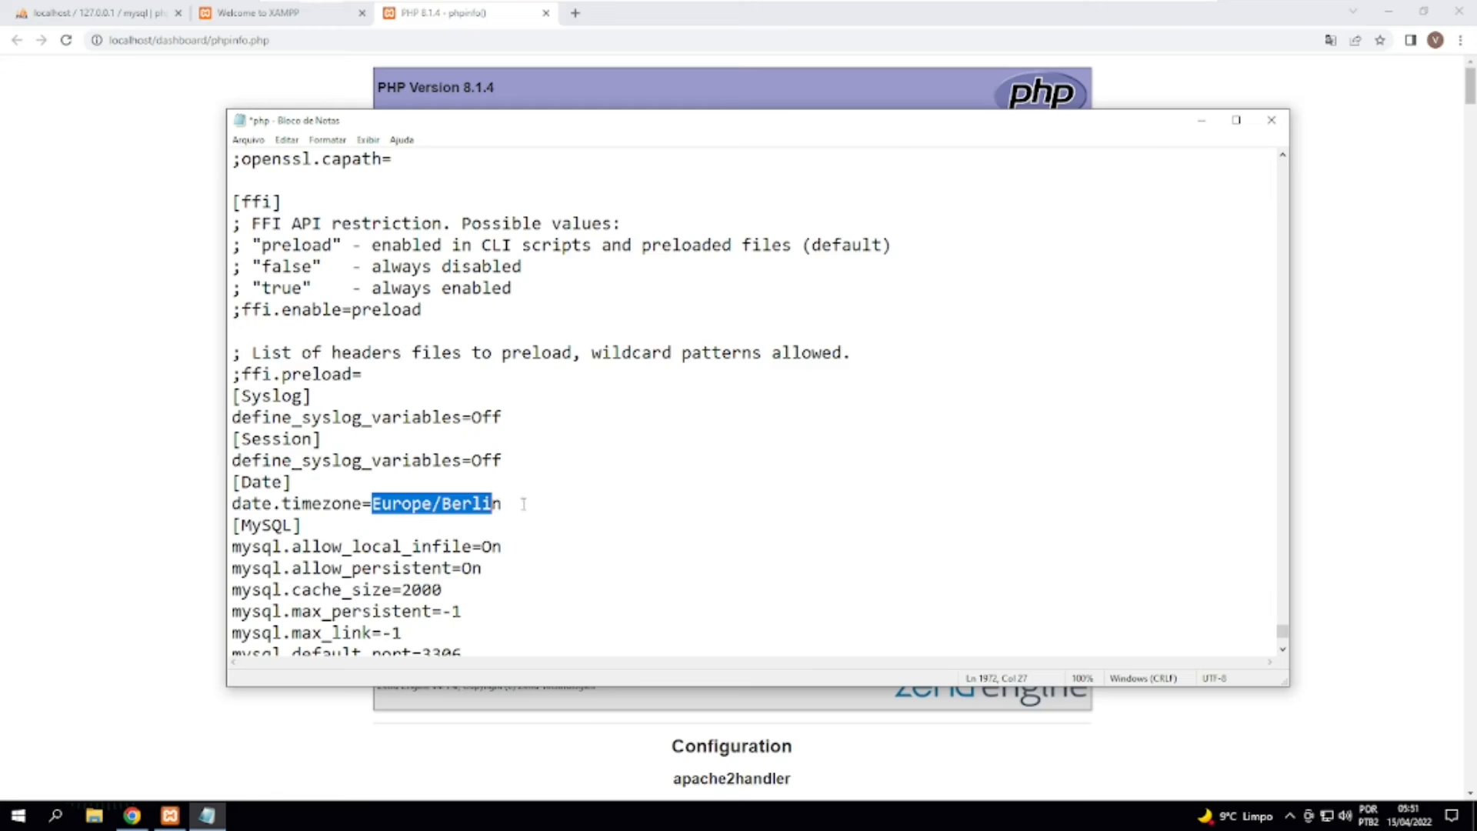
{"action": "left_click", "coordinate": [523, 504]}
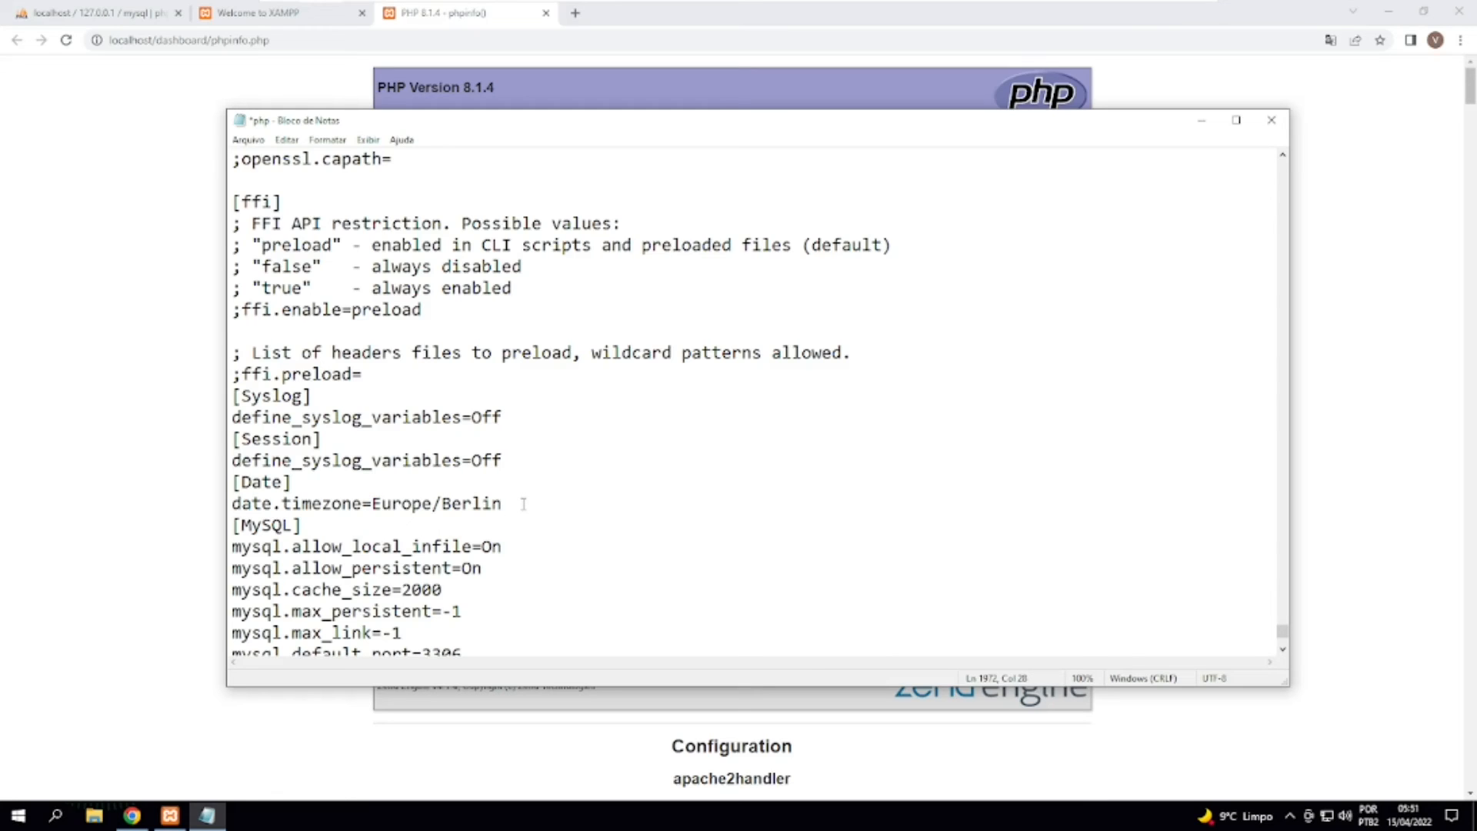
{"action": "left_click_drag", "start_coordinate": [524, 504], "coordinate": [231, 504]}
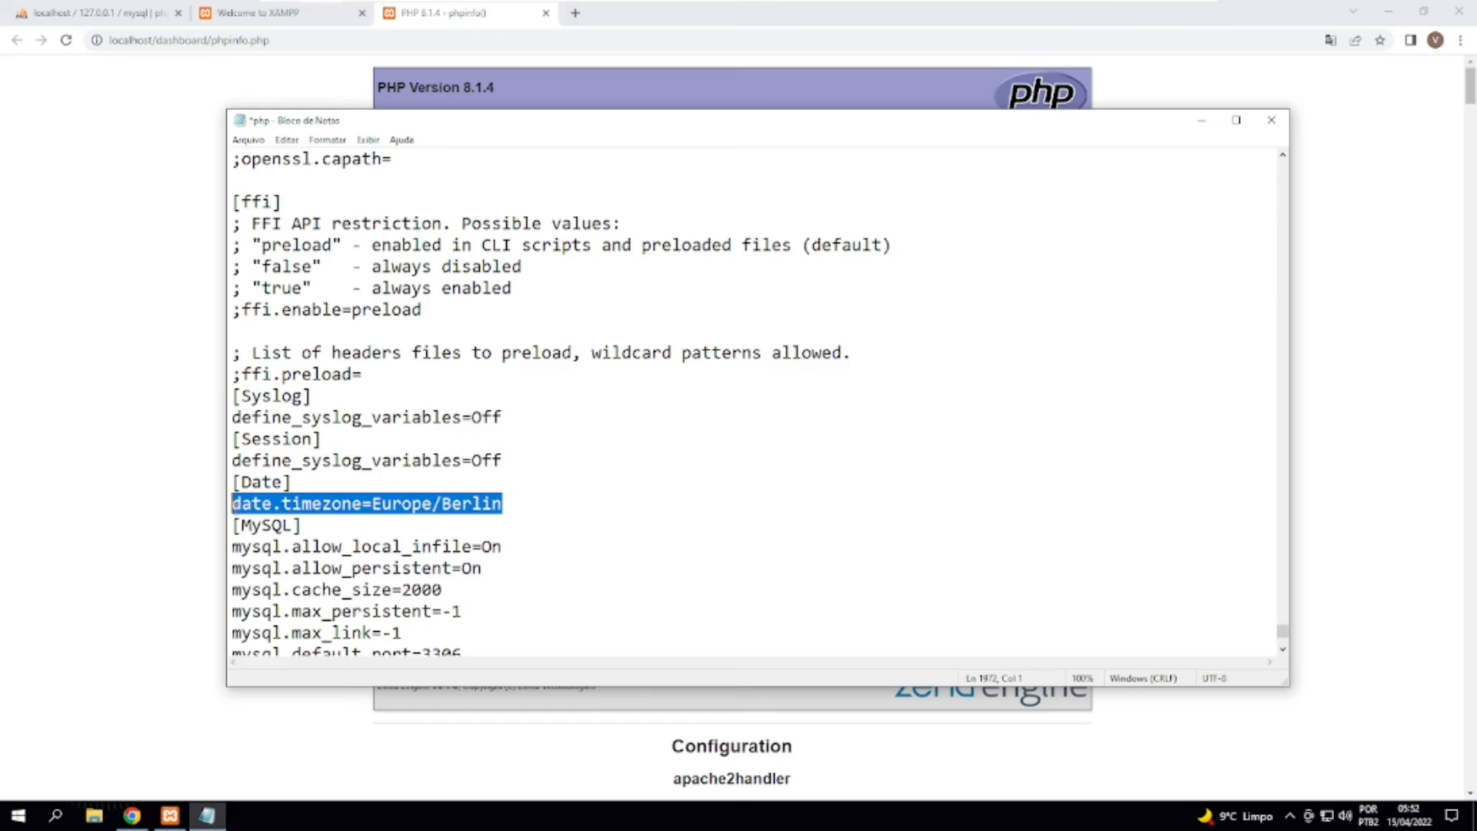
{"action": "left_click", "coordinate": [510, 505]}
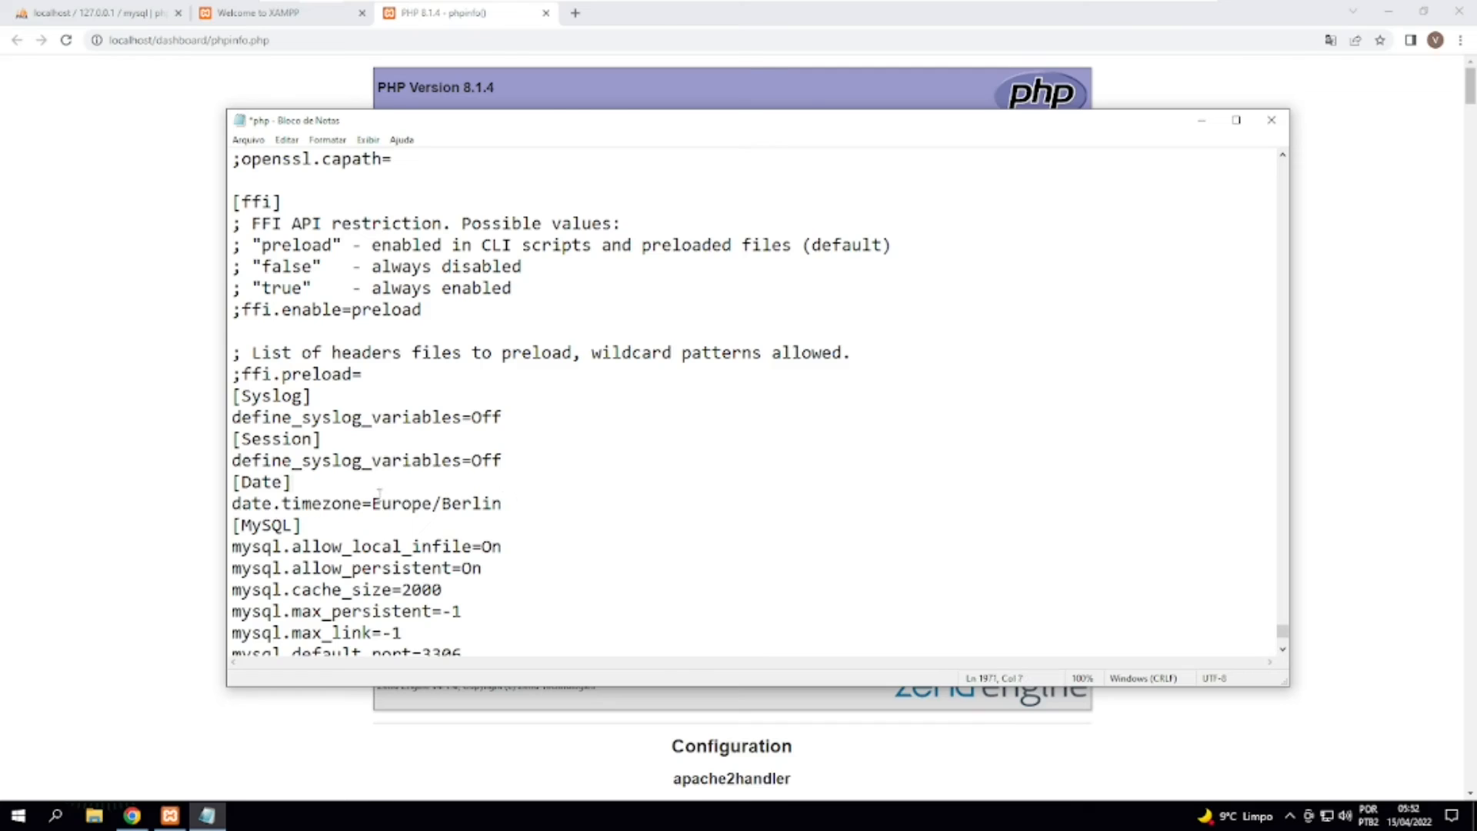
{"action": "mouse_move", "coordinate": [382, 503]}
{"action": "left_mouse_down"}
{"action": "mouse_move", "coordinate": [541, 502]}
{"action": "mouse_move", "coordinate": [371, 503]}
{"action": "left_mouse_up"}
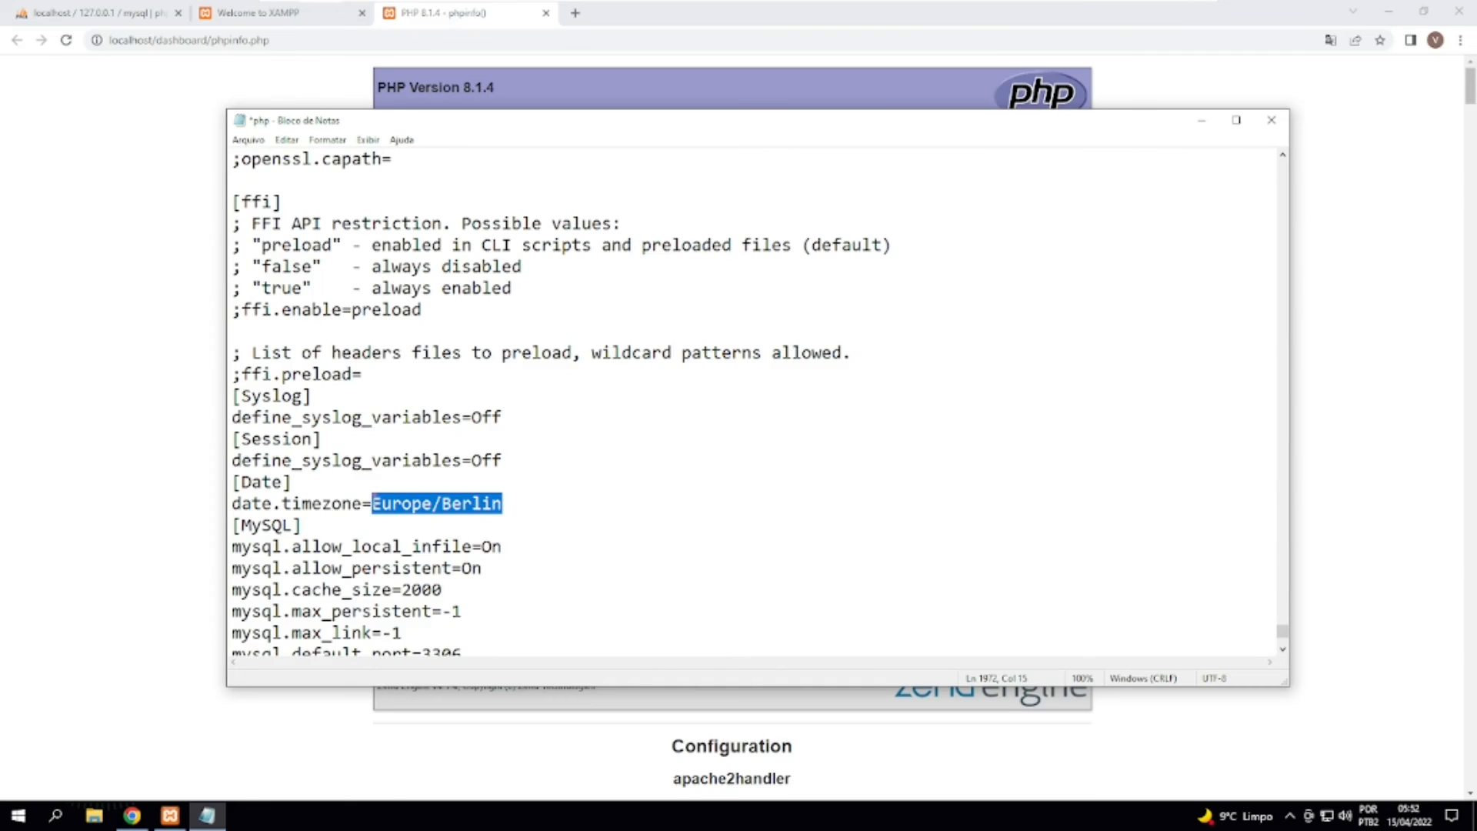
{"action": "left_click", "coordinate": [373, 502]}
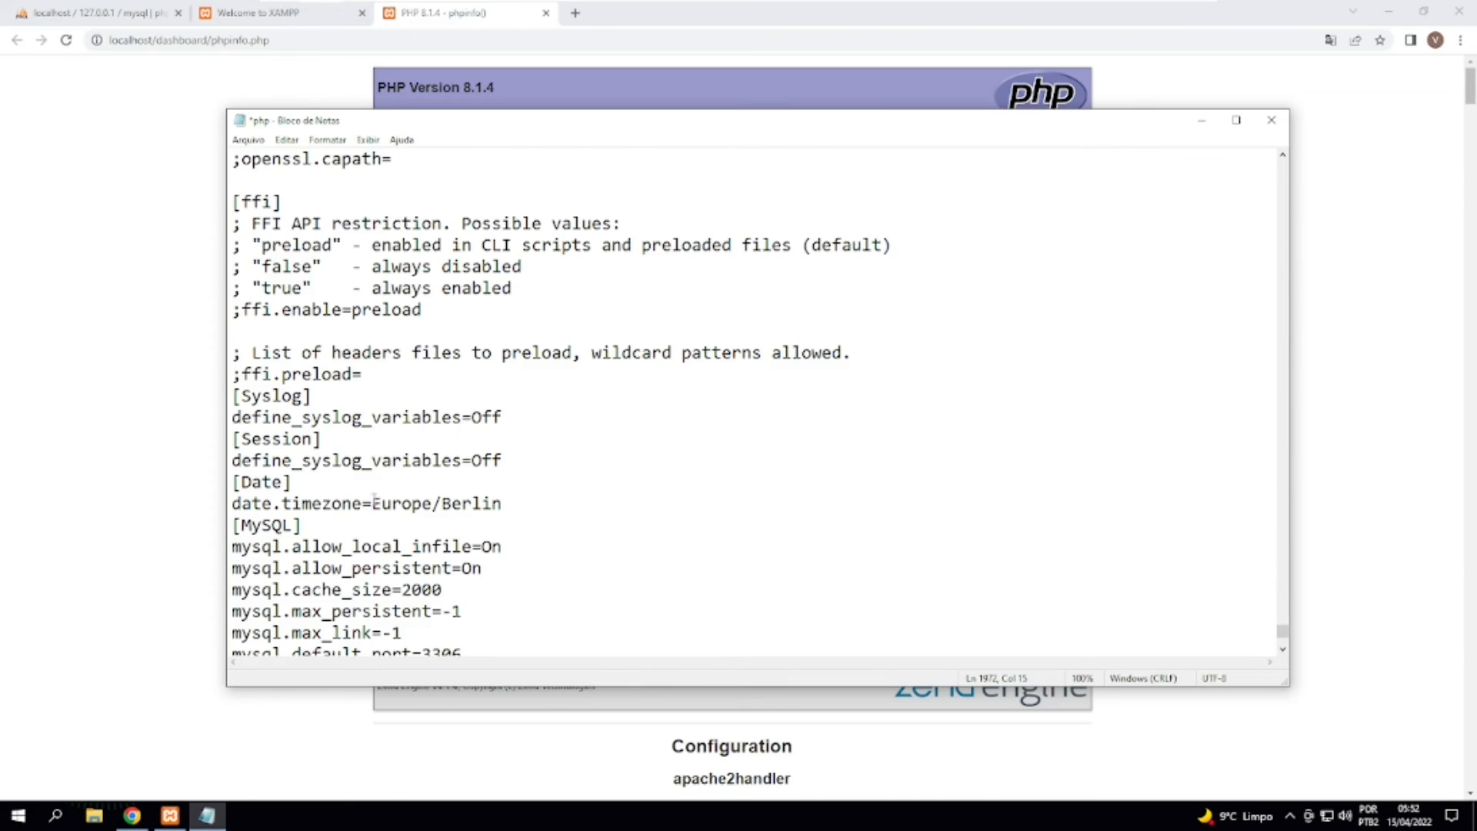
Replace the active date.timezone value with America/Sao_Paulo and check the spelling of the city part.
{"action": "left_click_drag", "start_coordinate": [374, 504], "coordinate": [502, 504]}
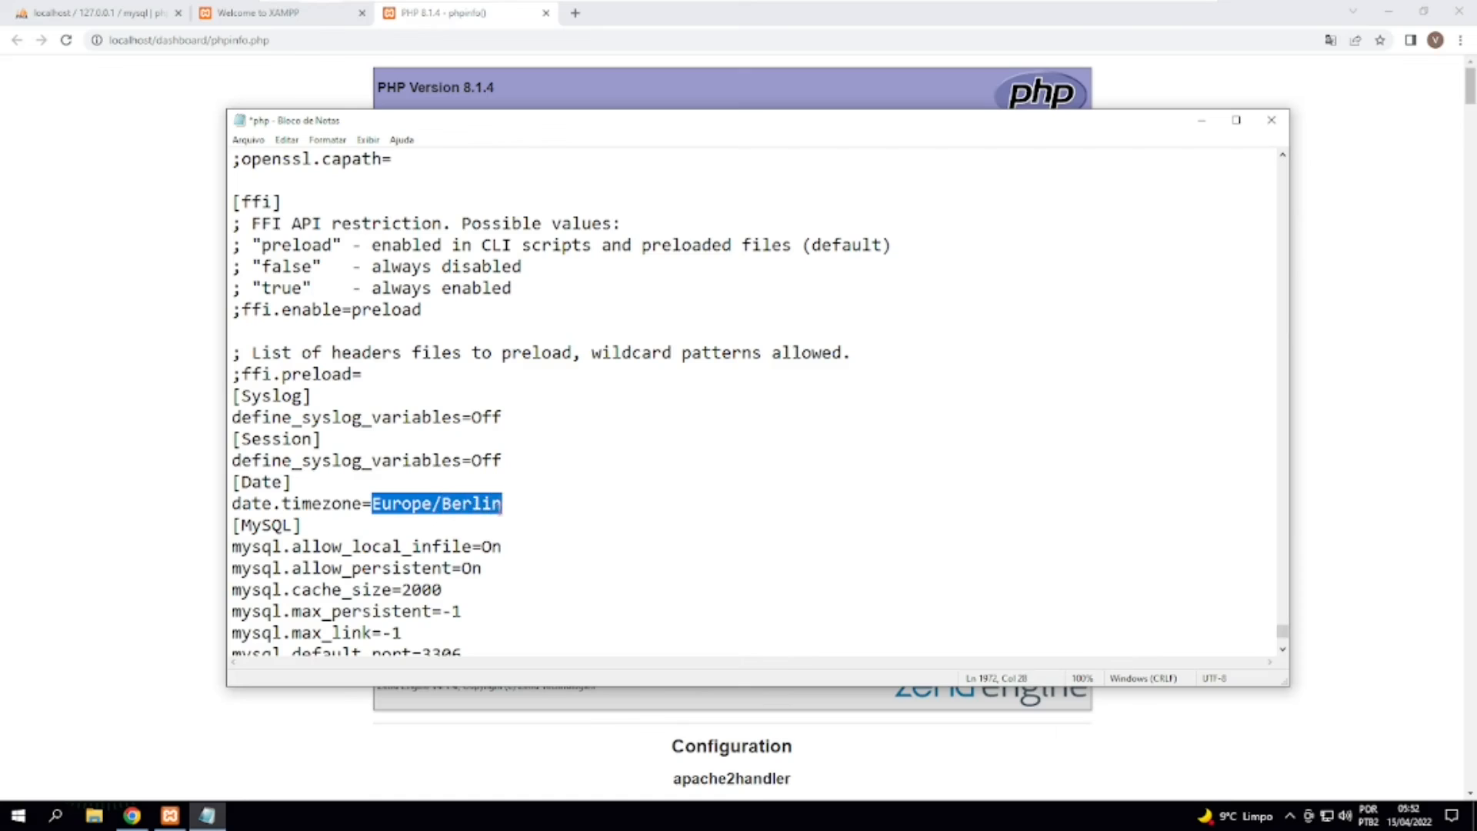
{"action": "type", "text": "A"}
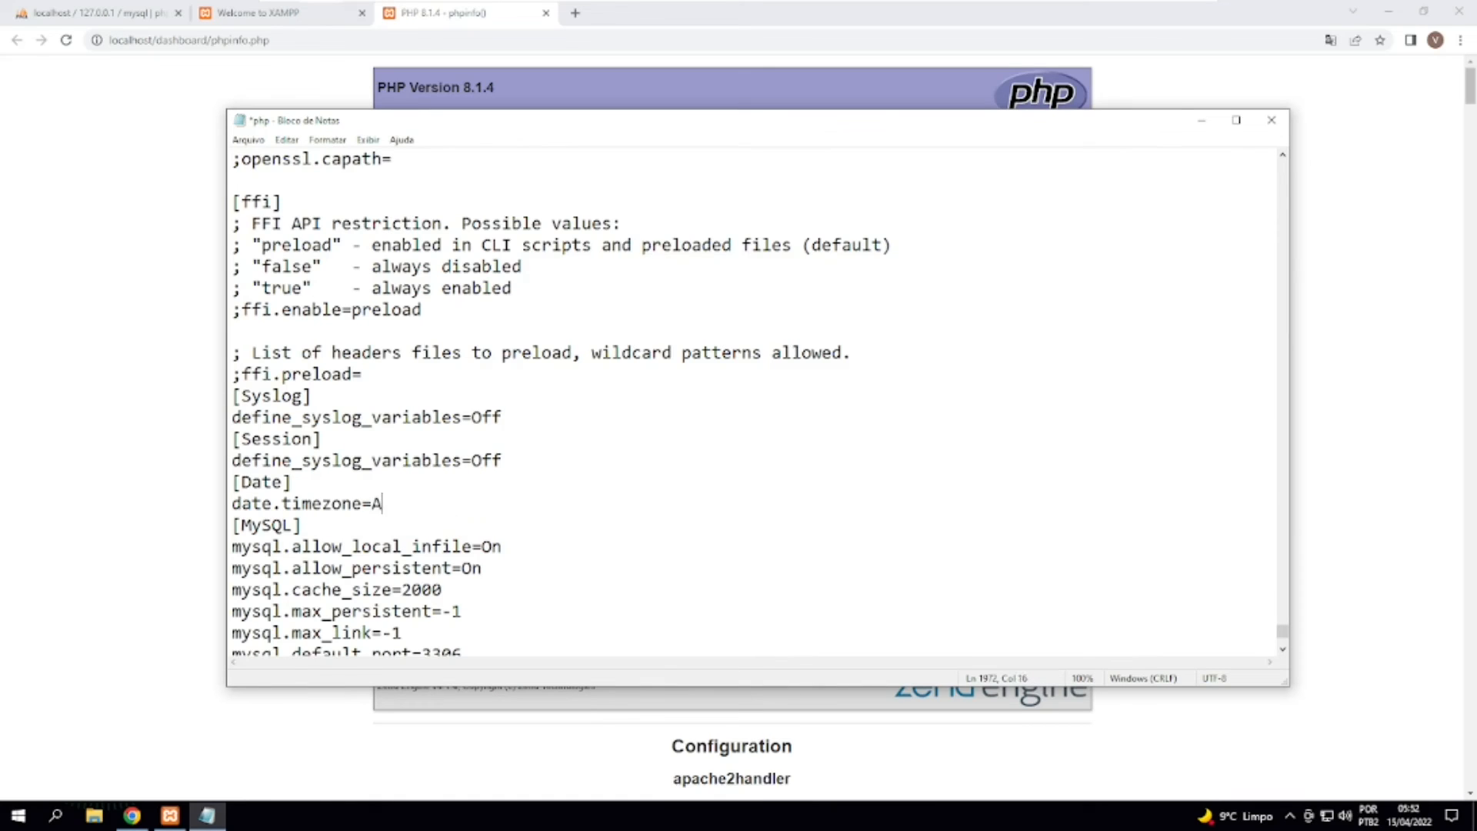
{"action": "type", "text": "merica/Sao_Paulo"}
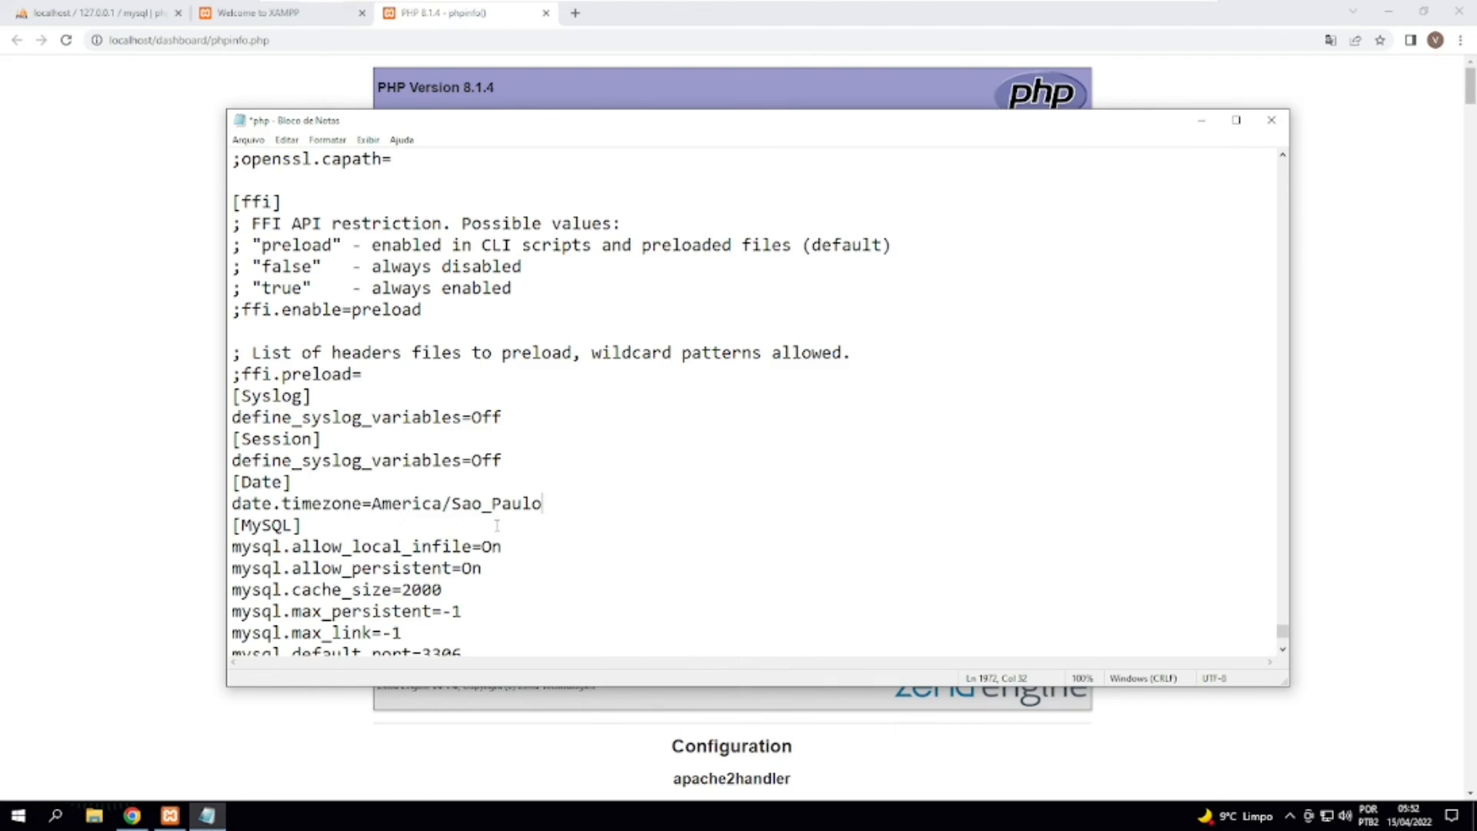
{"action": "left_click_drag", "start_coordinate": [461, 508], "coordinate": [493, 508]}
{"action": "left_click", "coordinate": [554, 504]}
Search php.ini downward for the text extension=php_openssl.
{"action": "key", "text": "ctrl+f"}
{"action": "type", "text": "ex"}
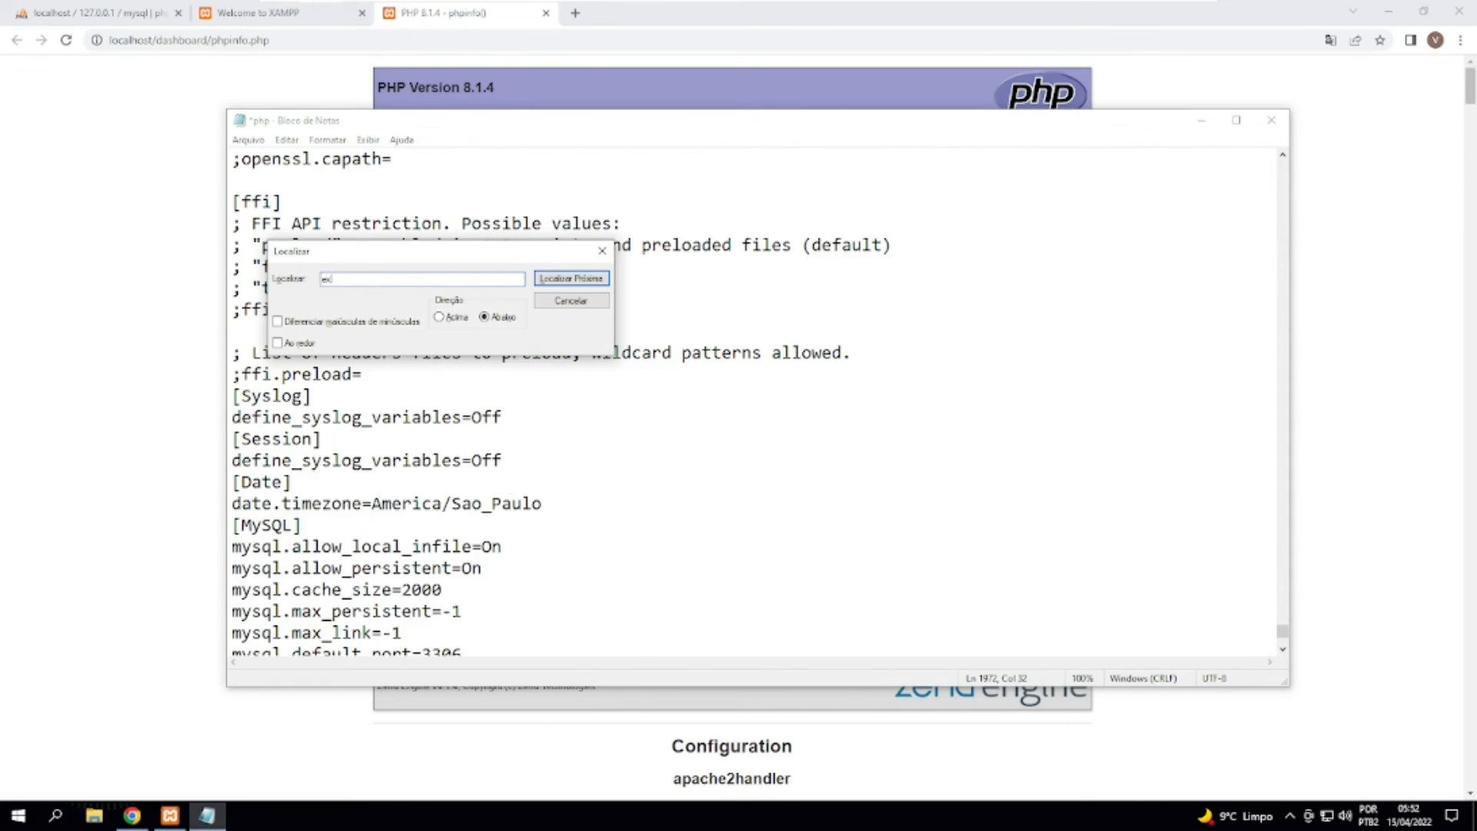
{"action": "type", "text": "tension=php_openss"}
{"action": "key", "text": "Return"}
{"action": "key", "text": "Return"}
{"action": "type", "text": "l"}
Repeat the extension=php_openssl search upward through the file, check for further matches, and close the search dialog.
{"action": "left_click", "coordinate": [450, 318]}
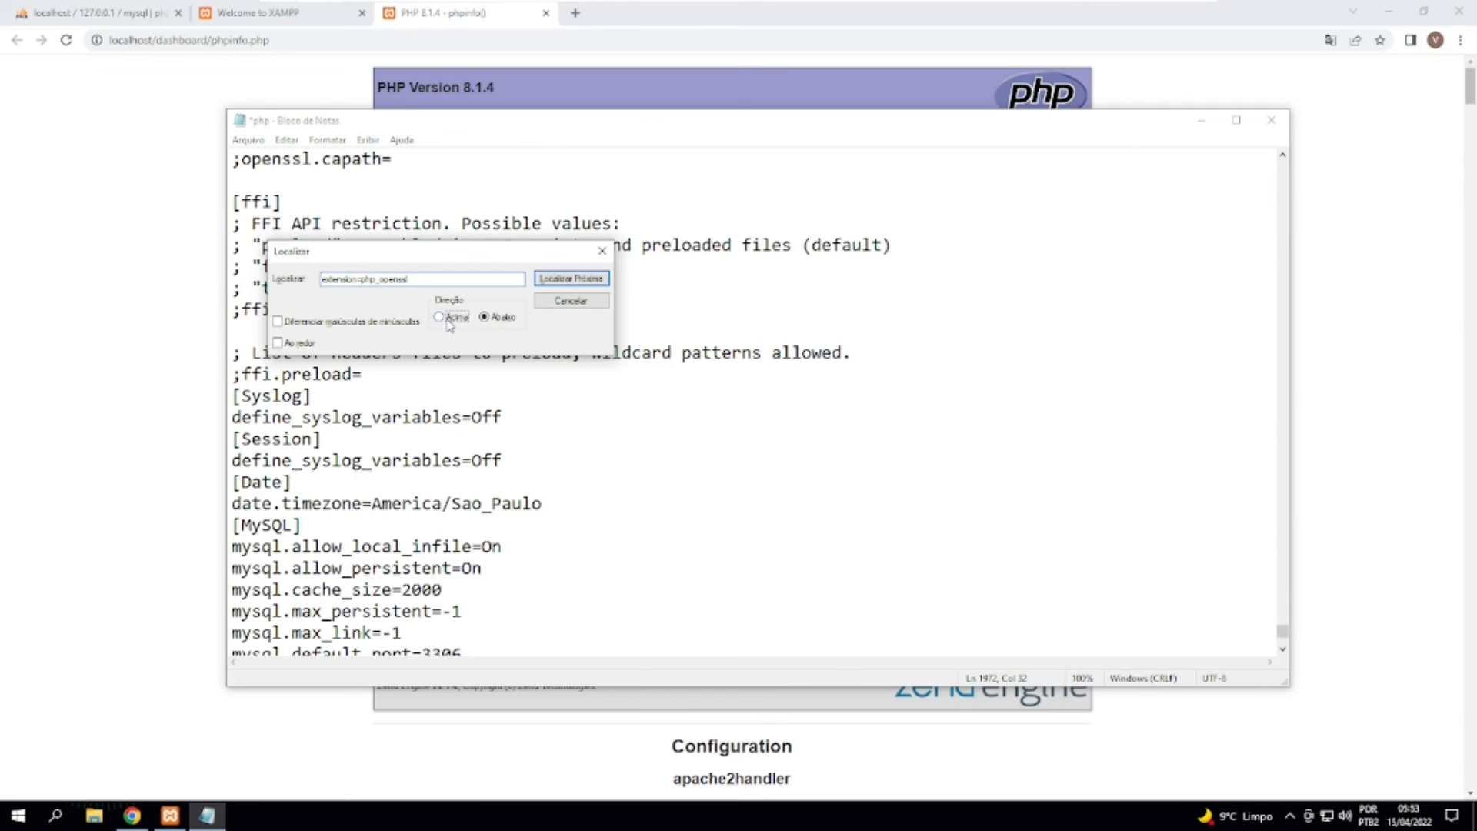
{"action": "left_click", "coordinate": [578, 279]}
{"action": "scroll", "coordinate": [527, 192], "scroll_direction": "up", "scroll_amount": 2}
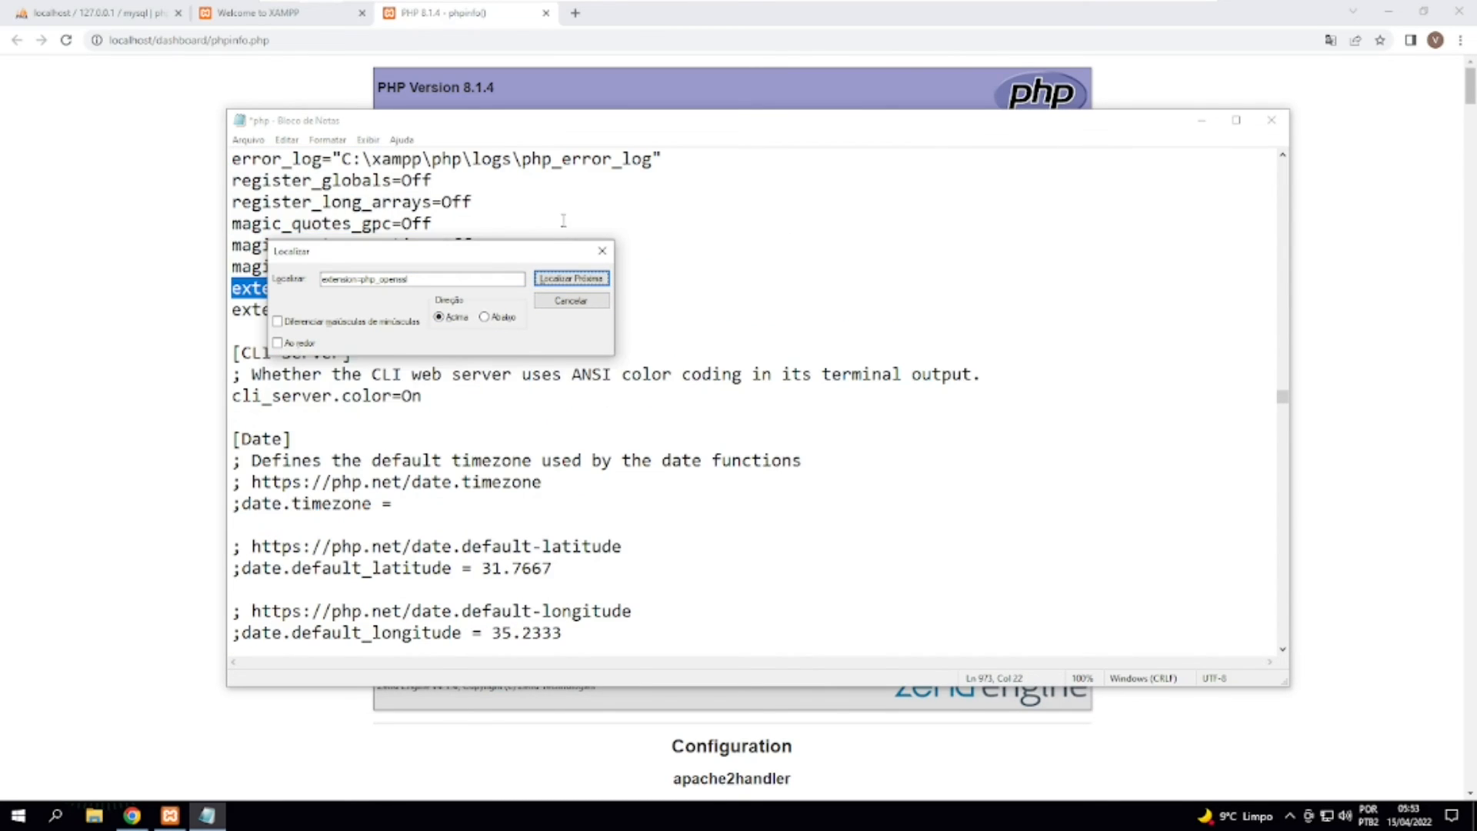
{"action": "left_click", "coordinate": [571, 279]}
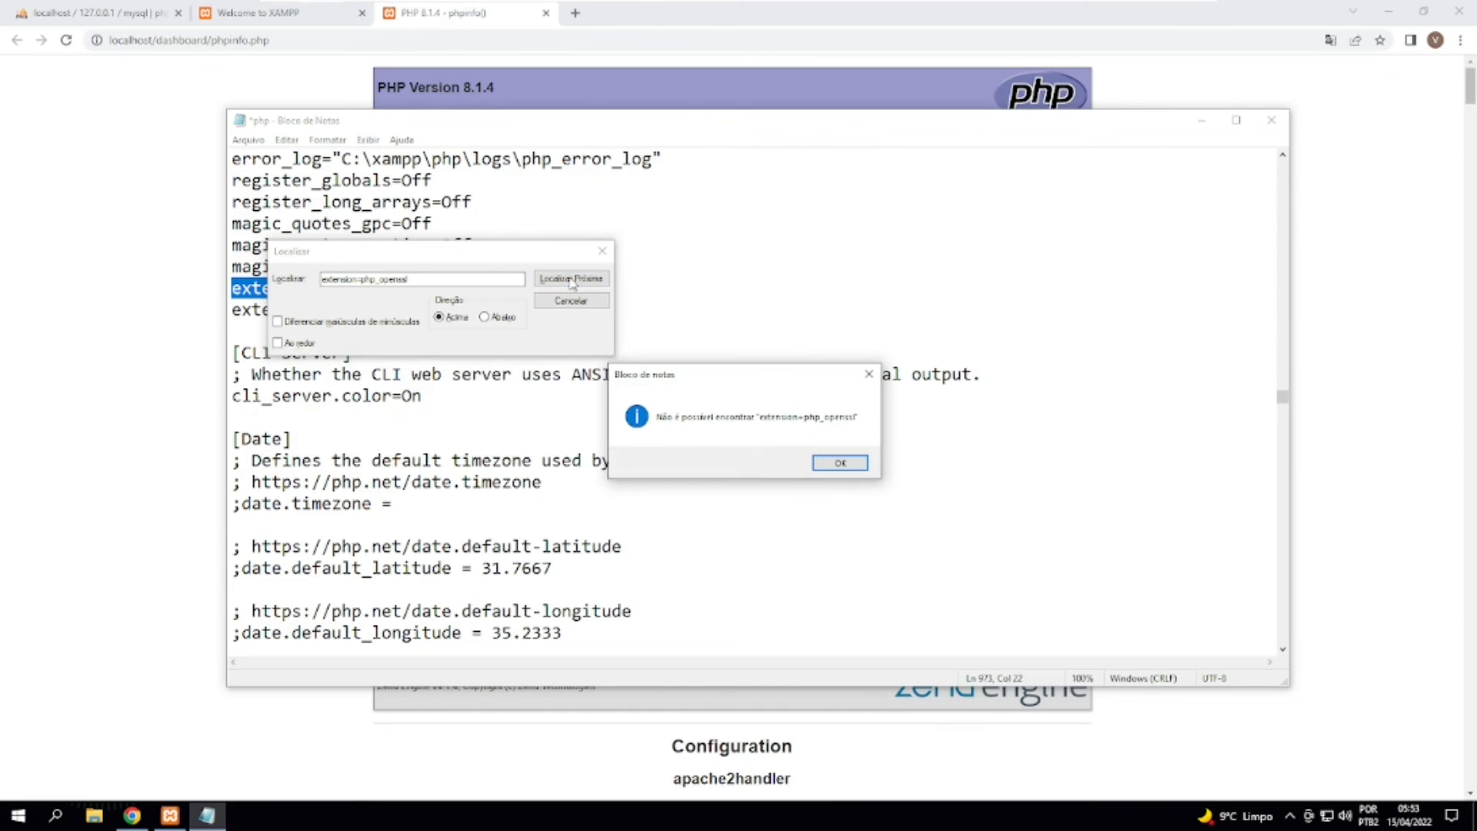
{"action": "left_click", "coordinate": [840, 463]}
{"action": "left_click", "coordinate": [602, 251]}
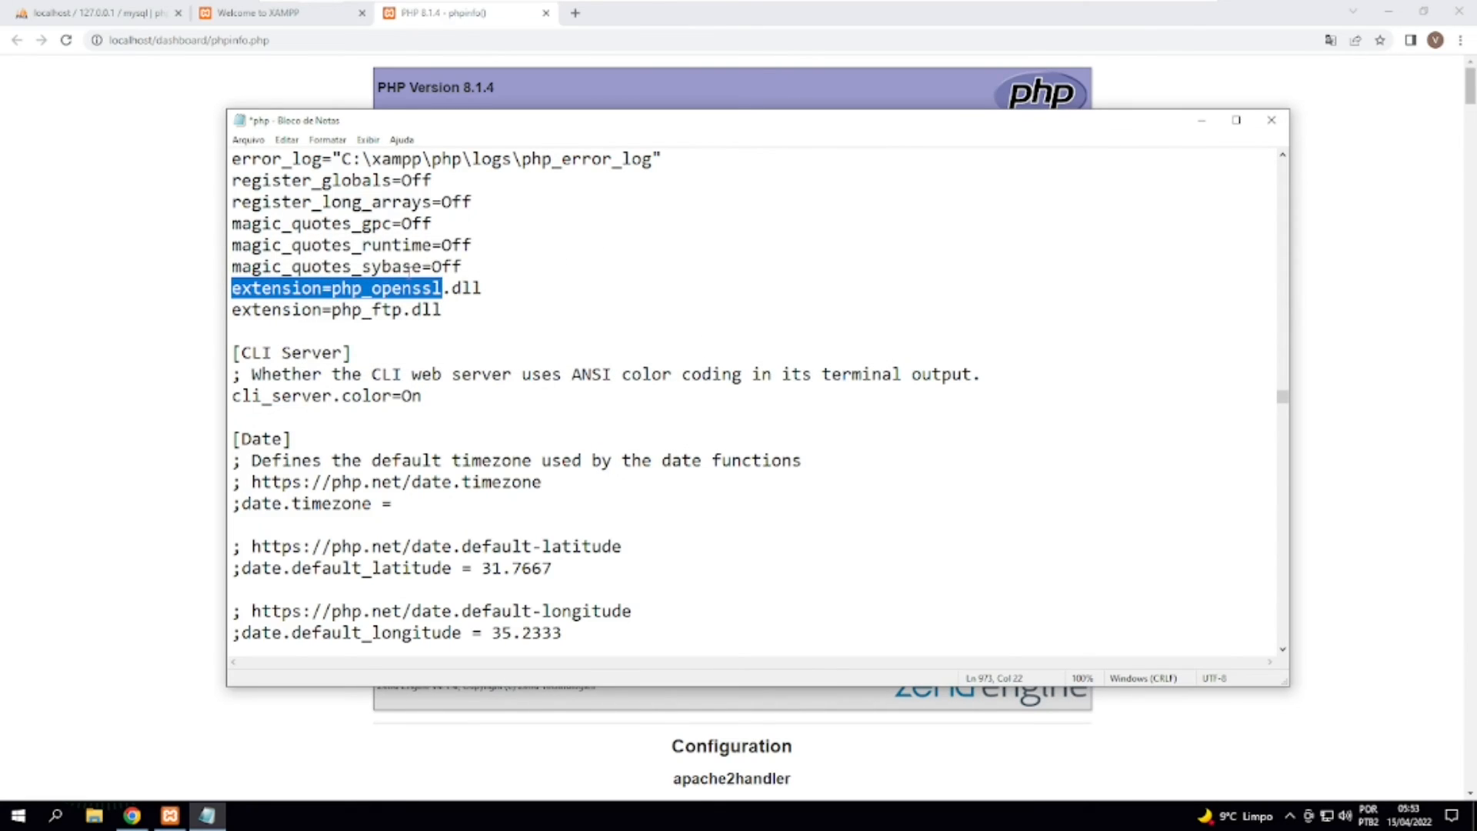
Comment out the extension=php_openssl.dll line with a leading semicolon and highlight the whole line.
{"action": "left_click", "coordinate": [381, 289]}
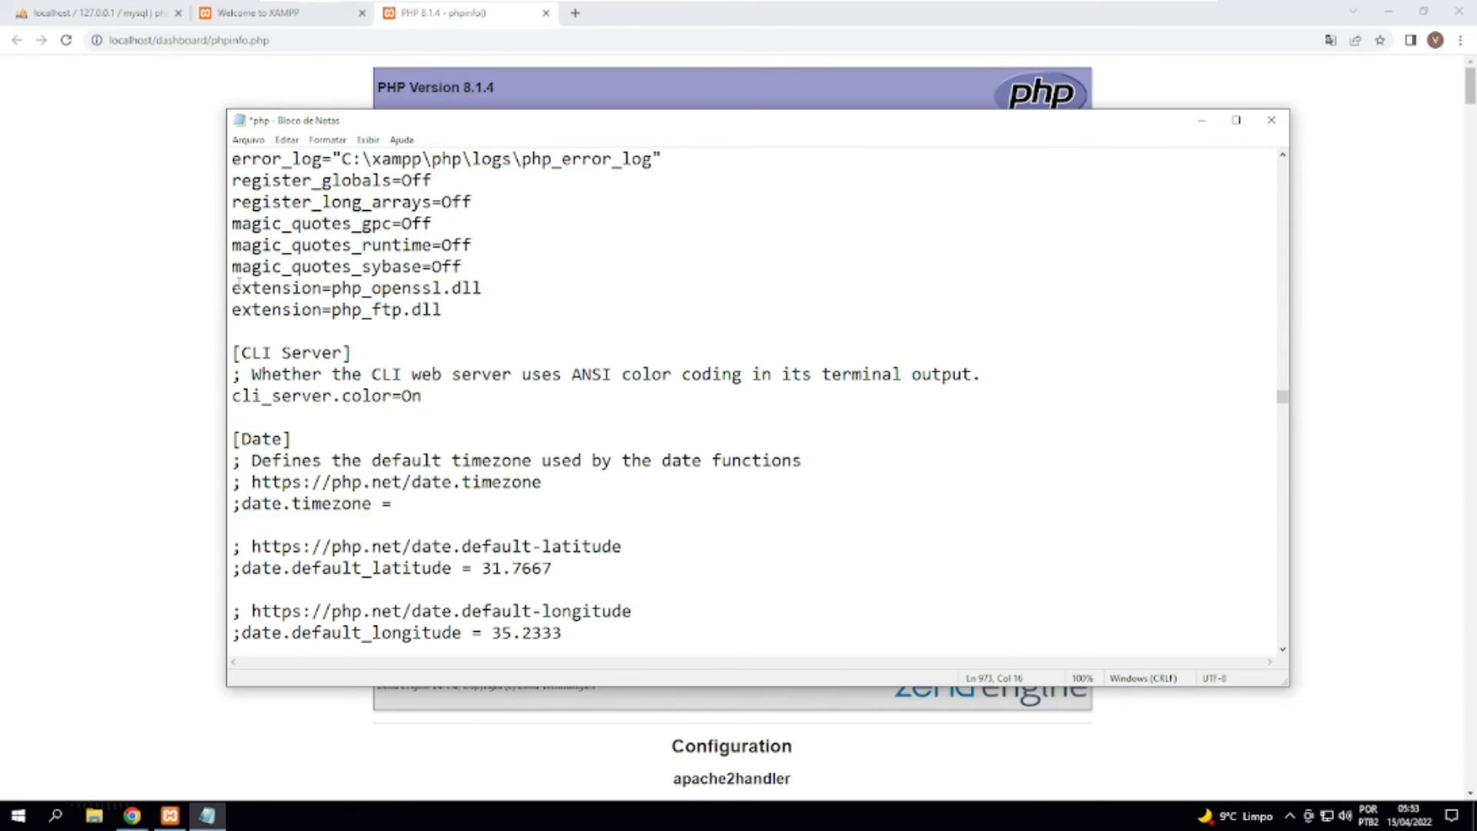
{"action": "left_click_drag", "start_coordinate": [233, 288], "coordinate": [497, 287]}
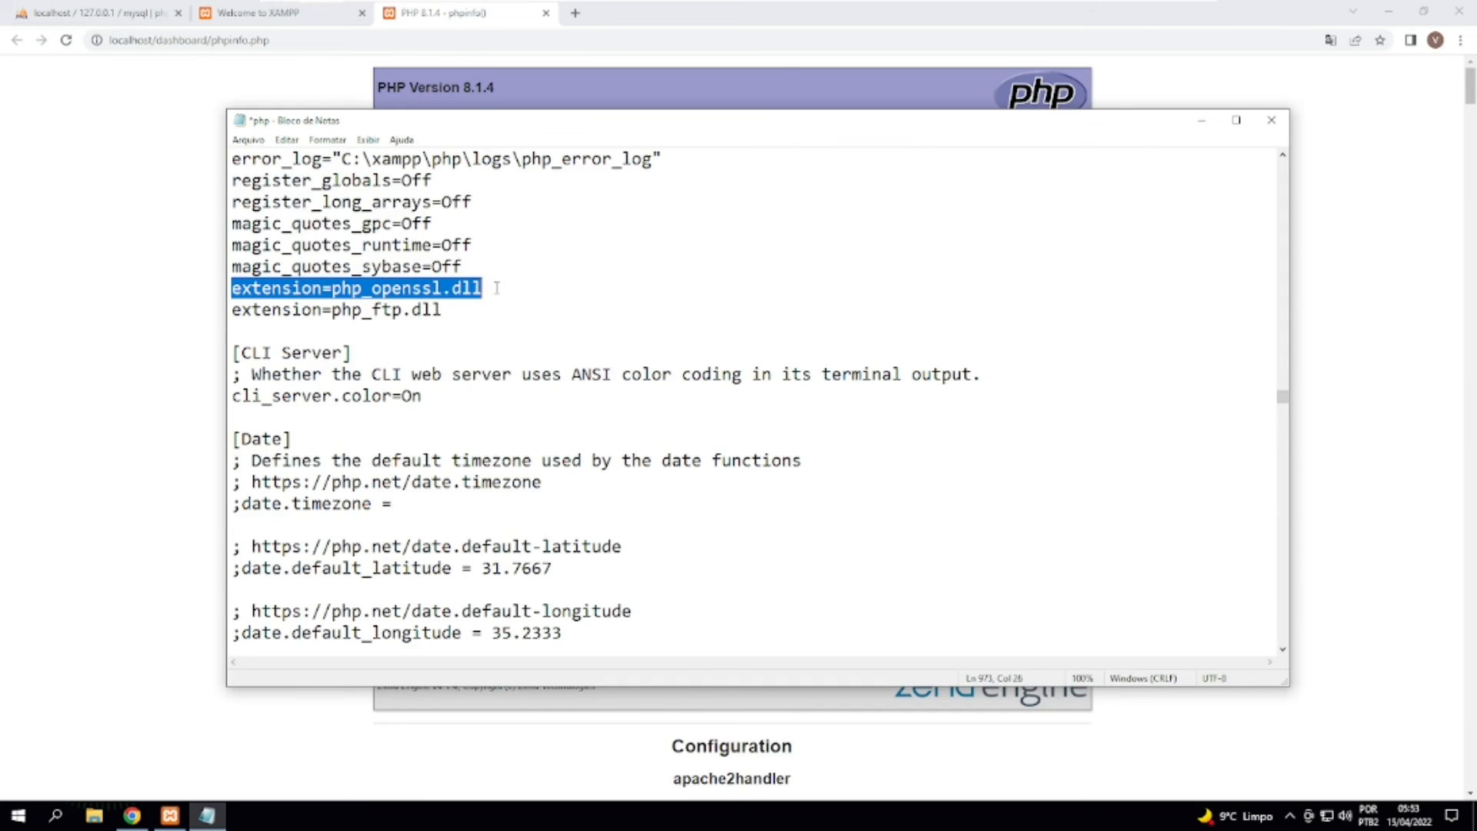
{"action": "left_click", "coordinate": [234, 288]}
{"action": "type", "text": ";"}
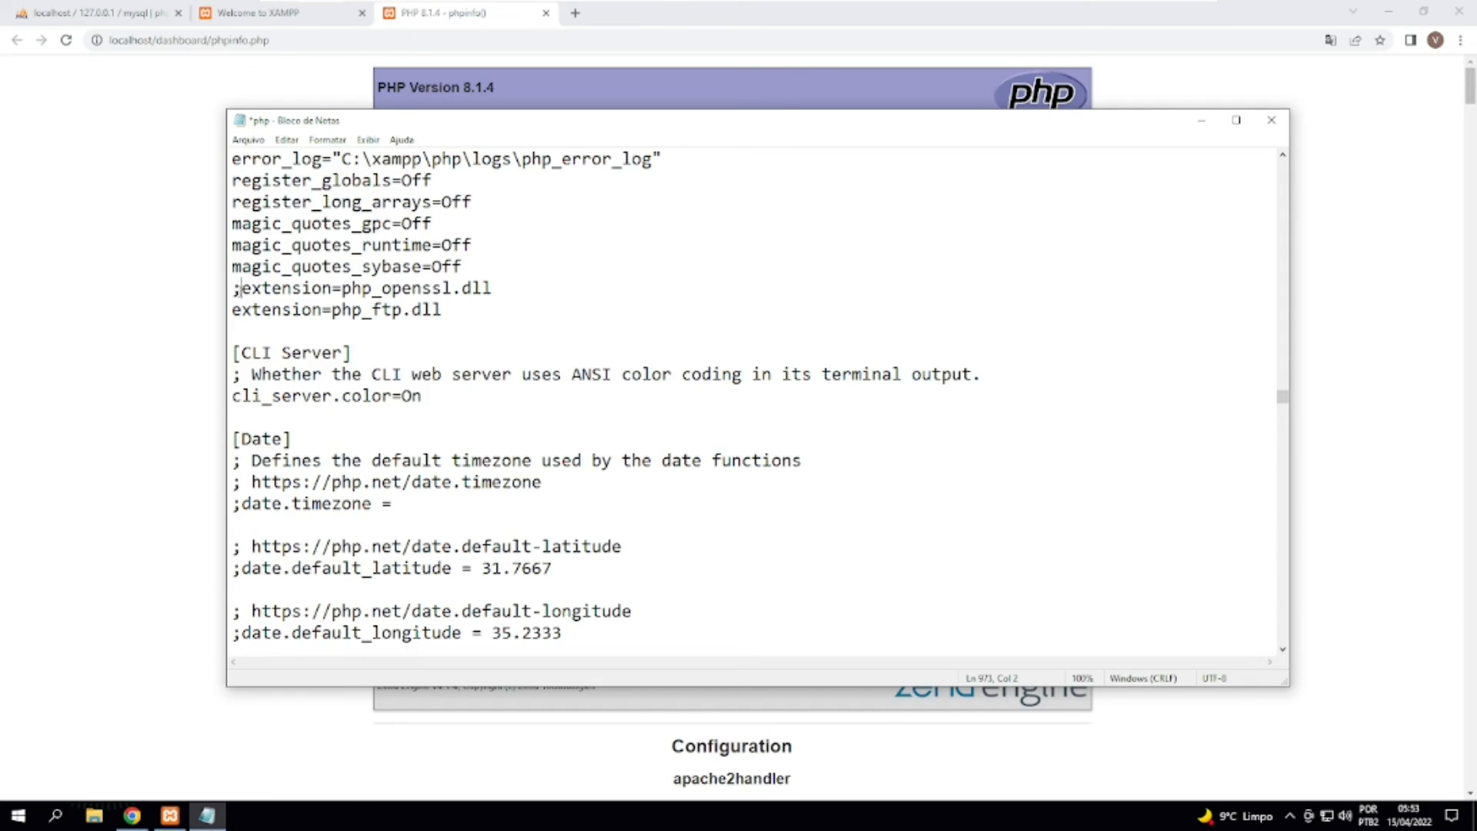
{"action": "triple_click", "coordinate": [261, 290]}
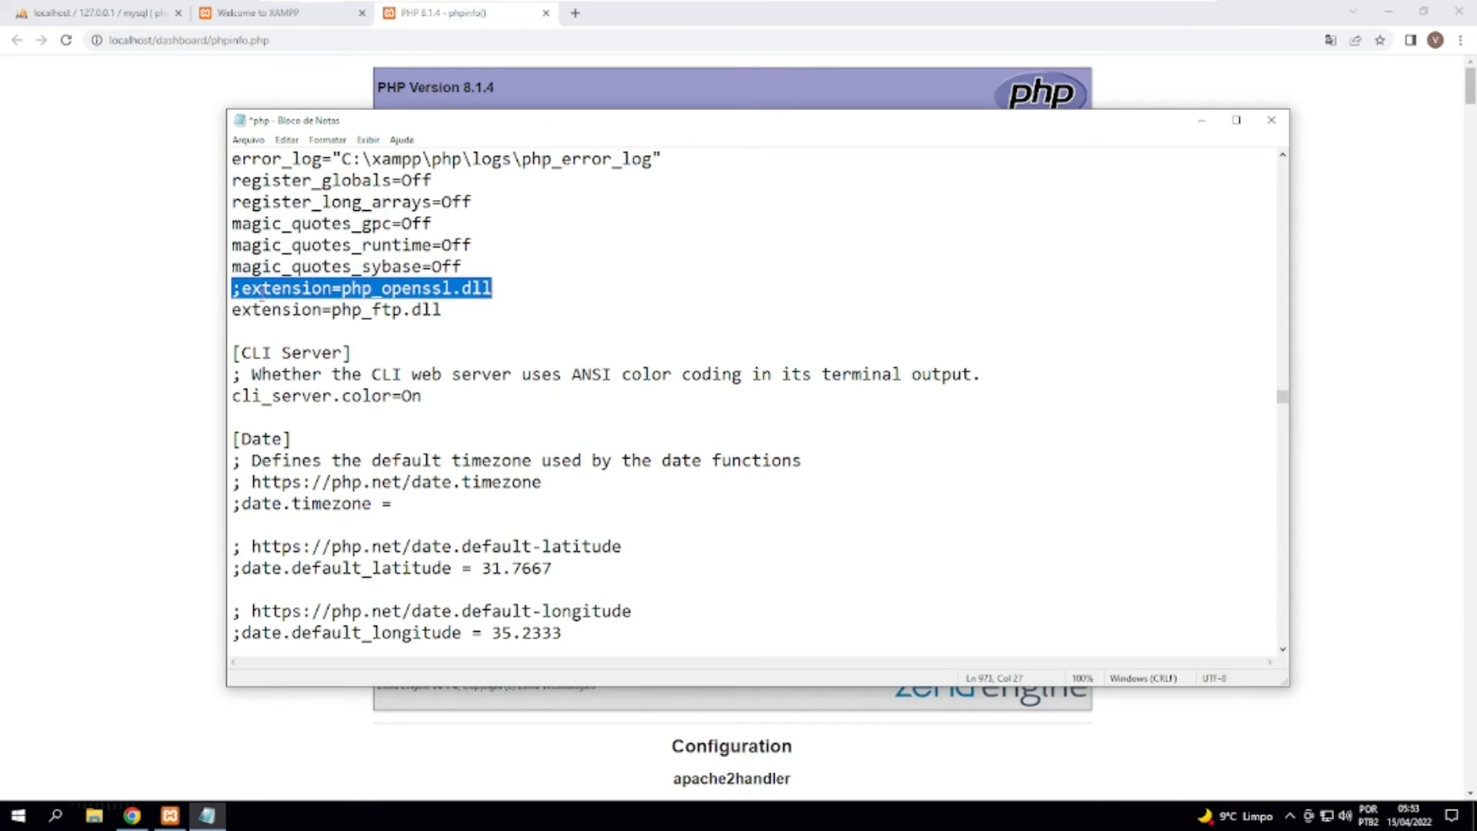
{"action": "left_click", "coordinate": [502, 295]}
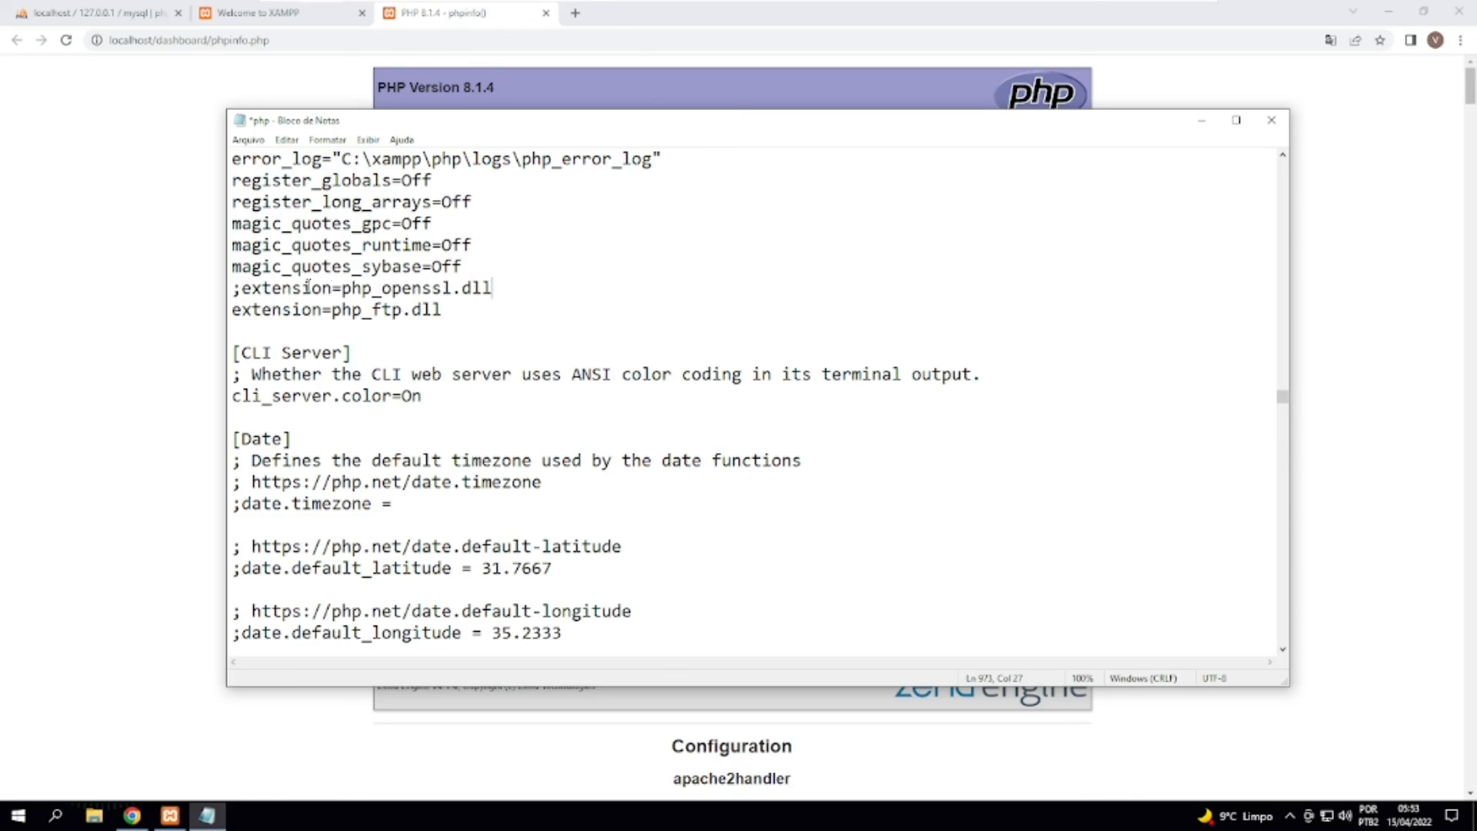
Remove the leading semicolon to enable the extension=php_openssl.dll line again.
{"action": "left_click_drag", "start_coordinate": [241, 289], "coordinate": [248, 289]}
{"action": "key", "text": "Left"}
{"action": "key", "text": "BackSpace"}
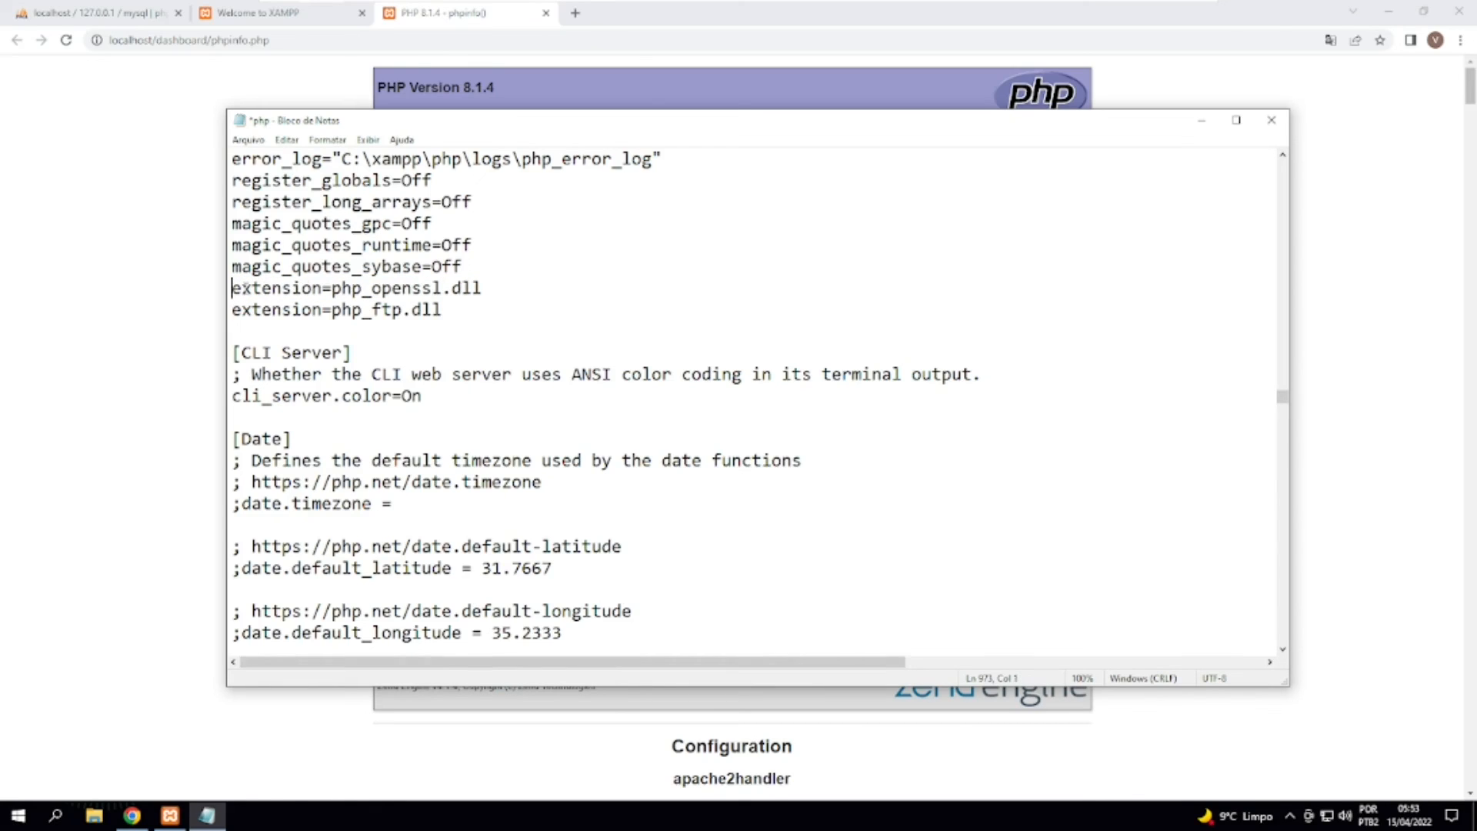
Save php.ini with the extension=php_openssl.dll line enabled and close the file.
{"action": "key", "text": "shift+End"}
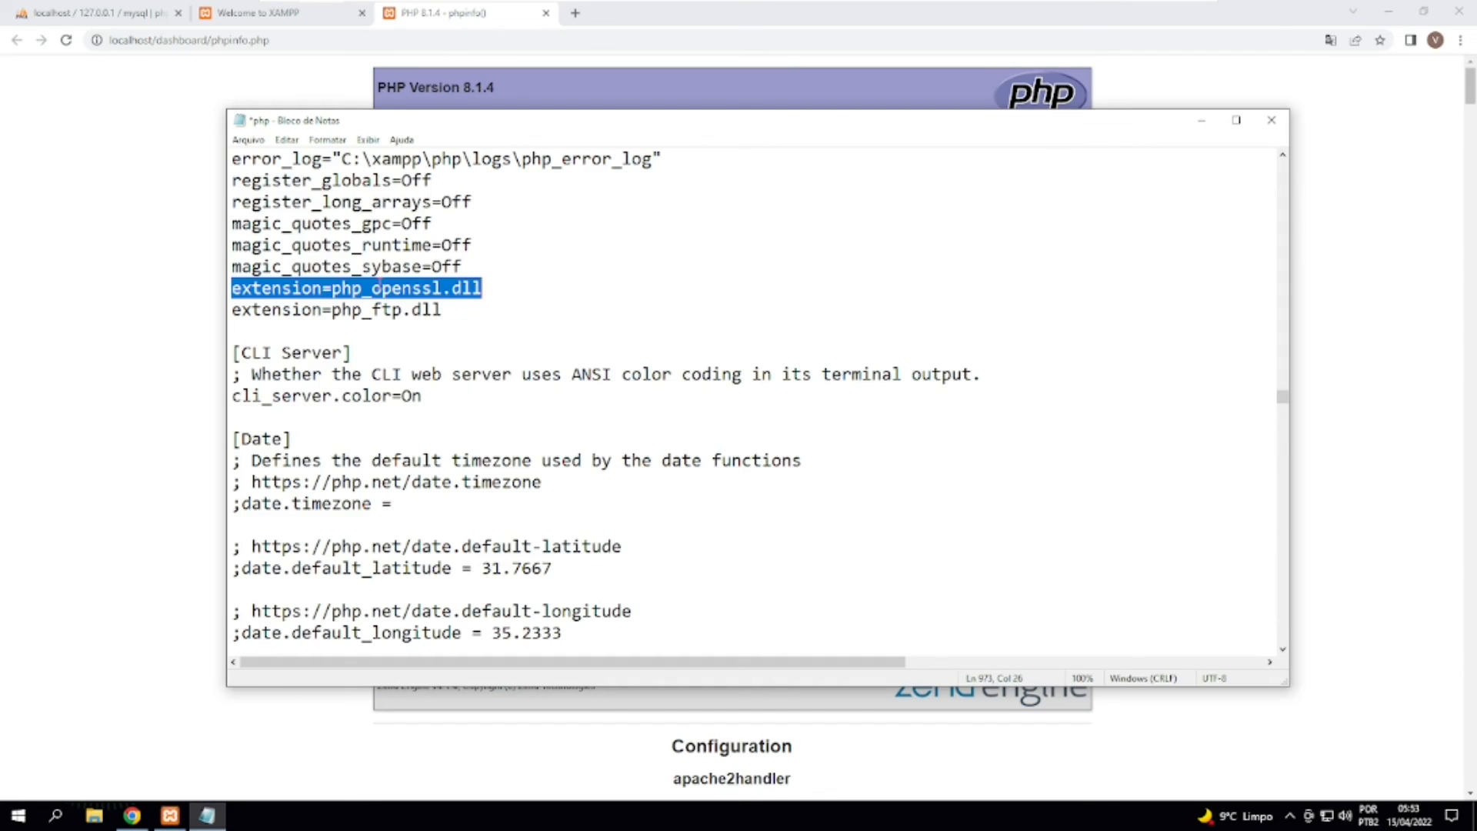
{"action": "left_click", "coordinate": [525, 317]}
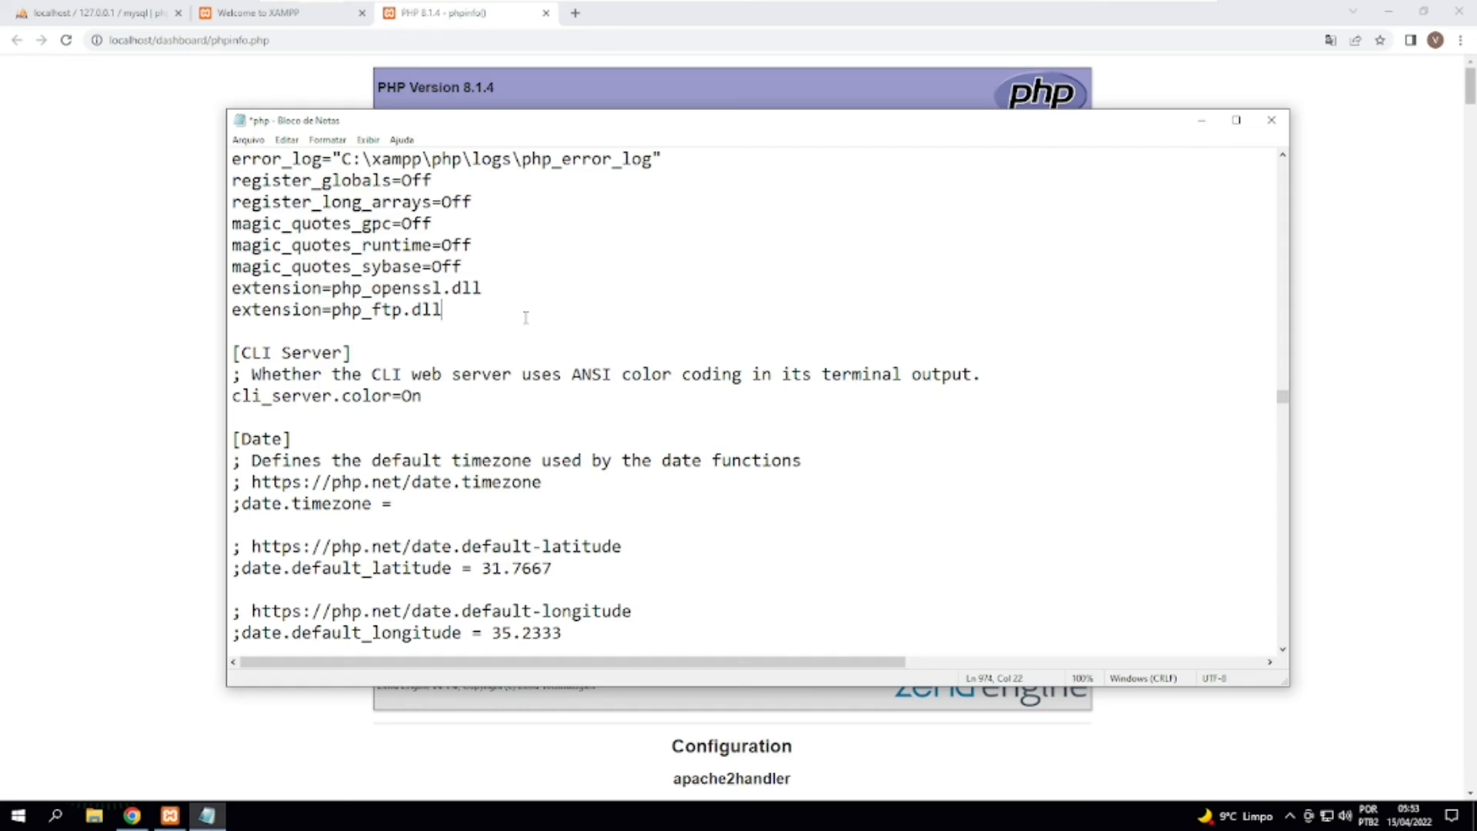
{"action": "key", "text": "ctrl+s"}
{"action": "left_click_drag", "start_coordinate": [392, 225], "coordinate": [522, 617]}
{"action": "scroll", "coordinate": [883, 204], "scroll_direction": "down", "scroll_amount": 13}
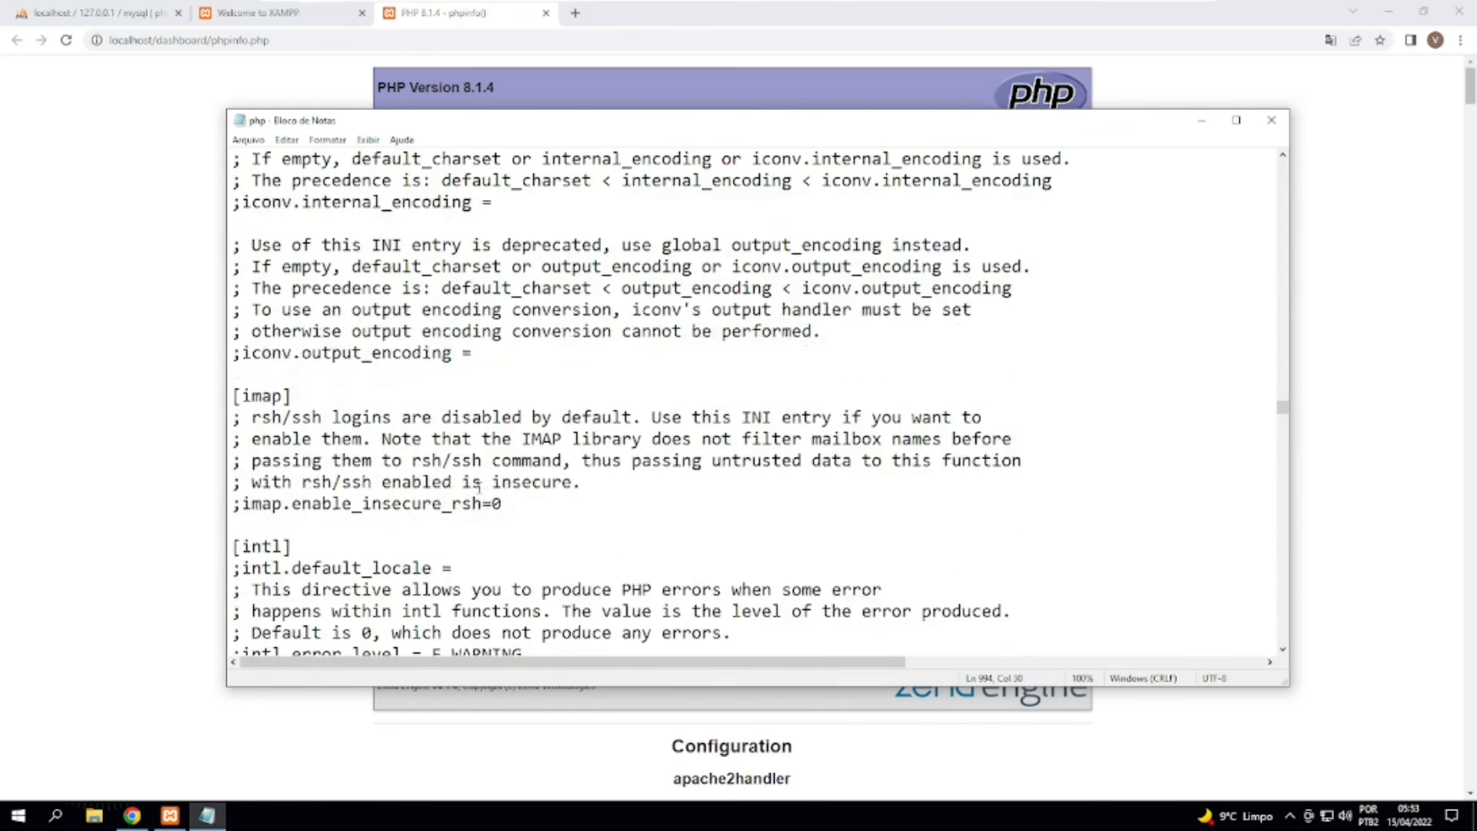
{"action": "left_click", "coordinate": [248, 141]}
{"action": "left_click", "coordinate": [286, 128]}
{"action": "left_click", "coordinate": [1271, 120]}
Switch to the XAMPP Control Panel and restart the Apache module by stopping and starting it.
{"action": "left_click", "coordinate": [170, 815]}
{"action": "left_click", "coordinate": [170, 815]}
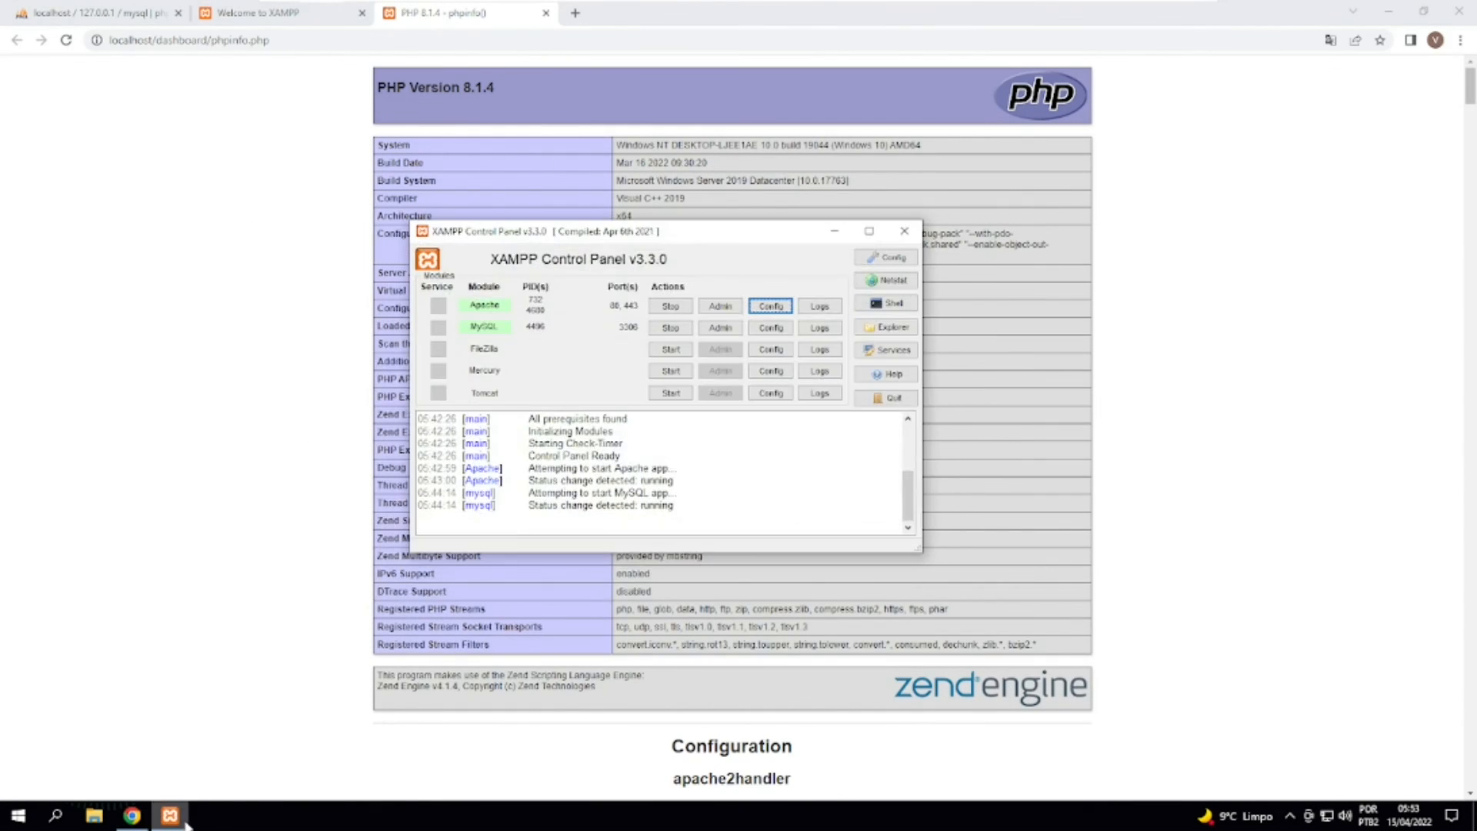
{"action": "left_click", "coordinate": [671, 306]}
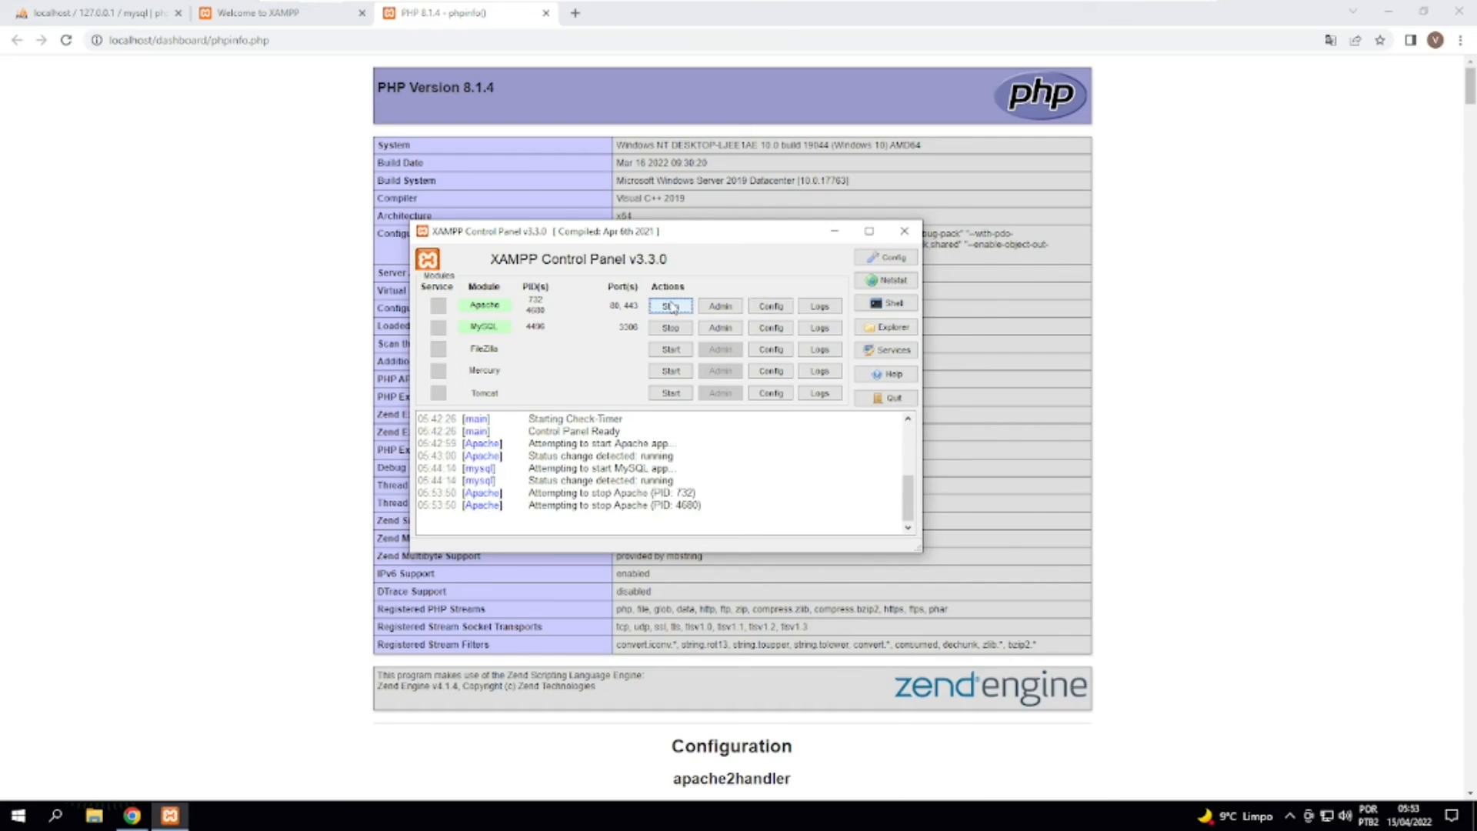
{"action": "left_click", "coordinate": [671, 307]}
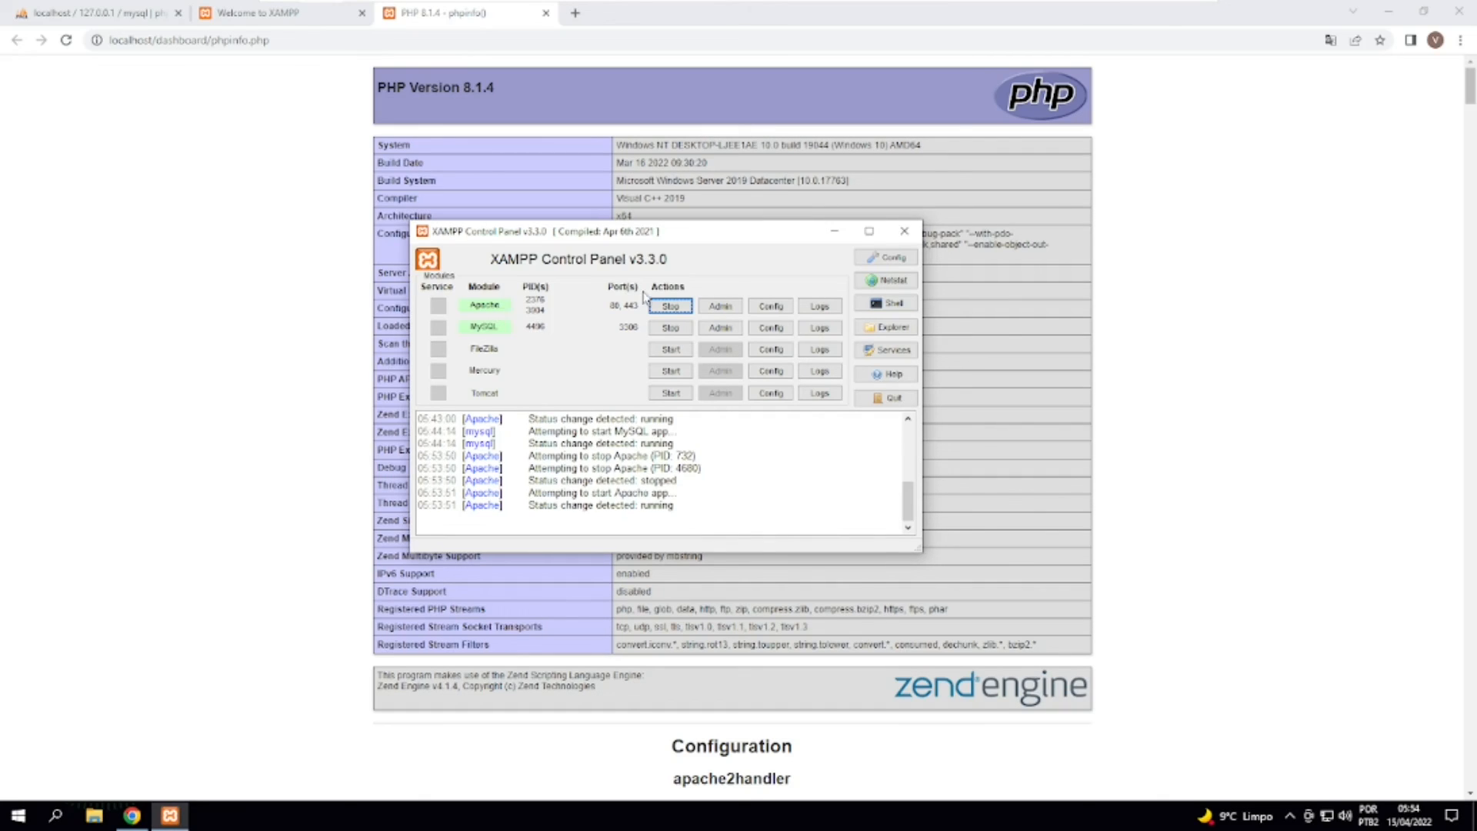
Close the XAMPP Control Panel window, reload the phpinfo page in the browser and dismiss the translation pop-up.
{"action": "left_click", "coordinate": [905, 232]}
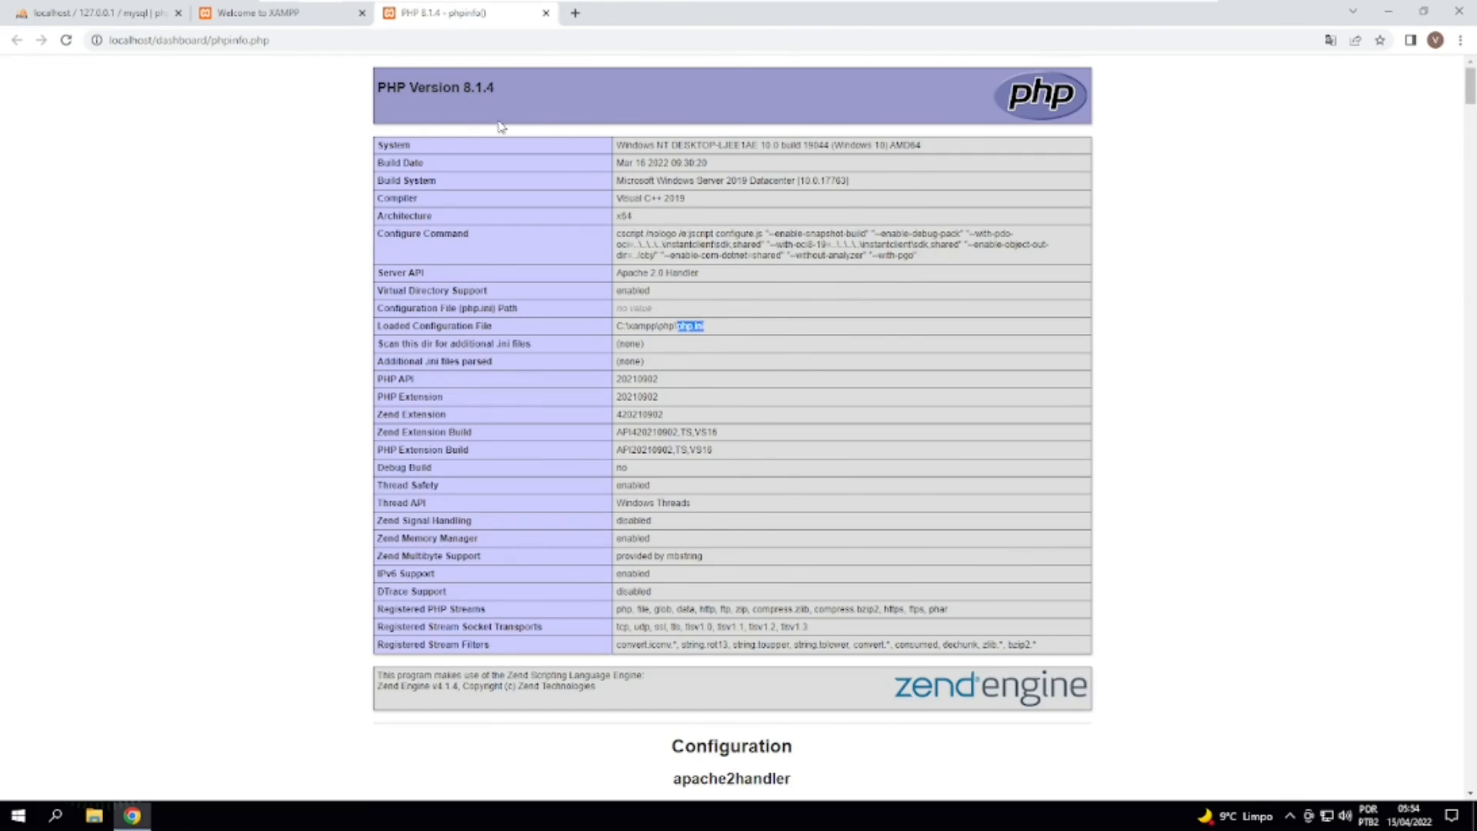
{"action": "left_click", "coordinate": [66, 40]}
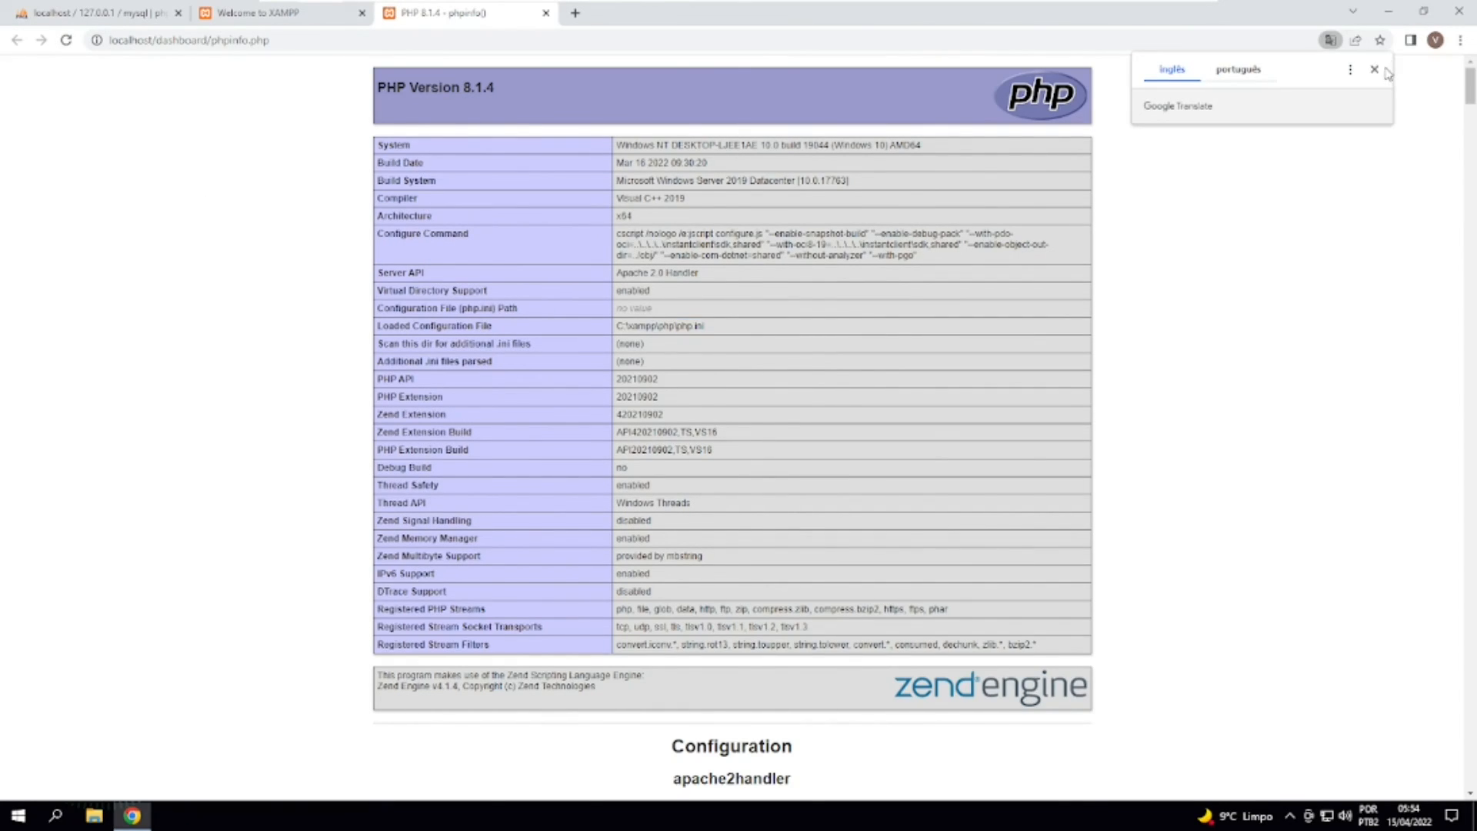
{"action": "left_click", "coordinate": [1376, 69]}
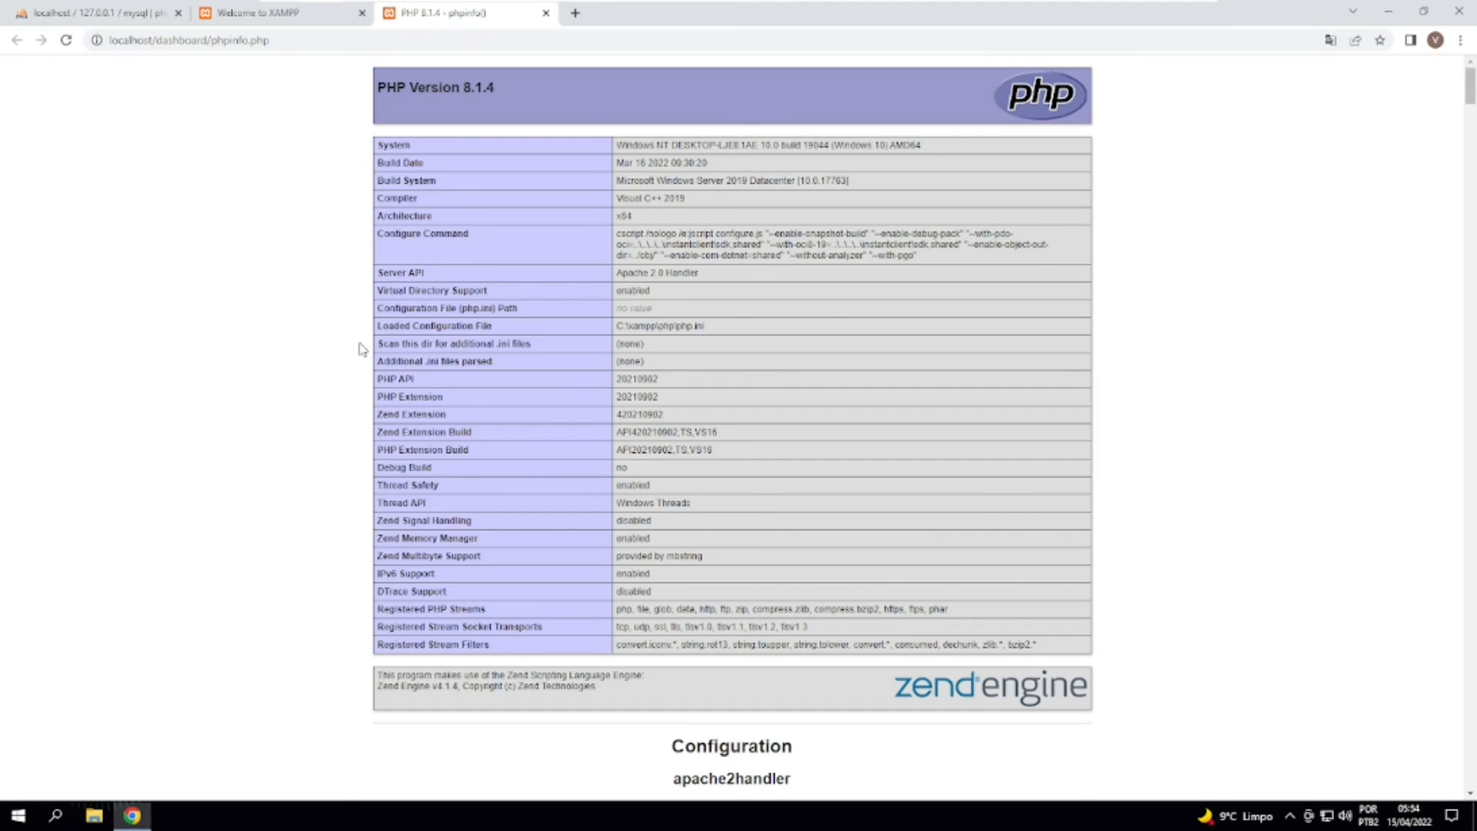